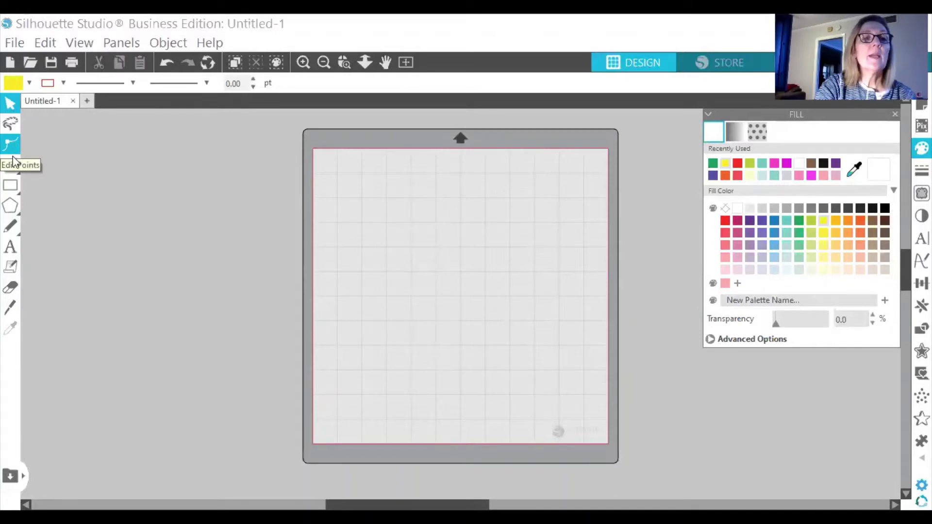
pyautogui.moveTo(13, 165)
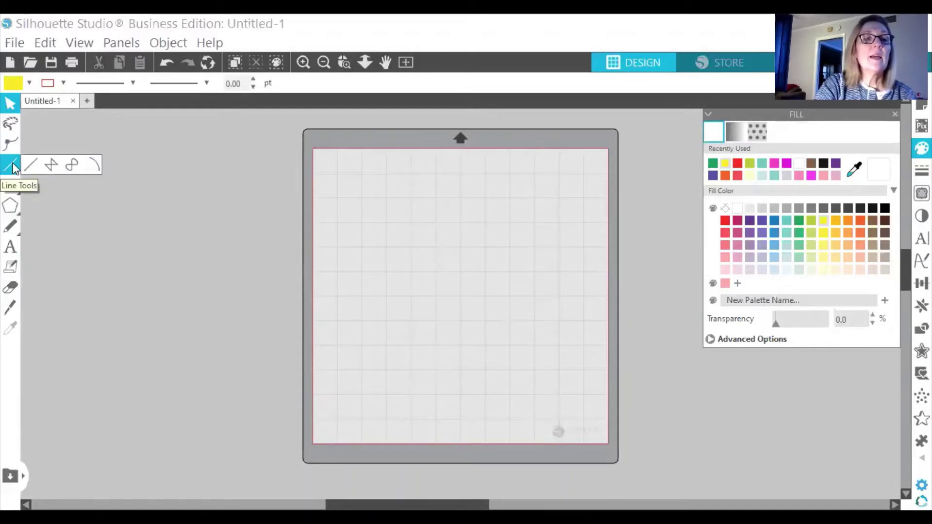
pyautogui.moveTo(17, 183)
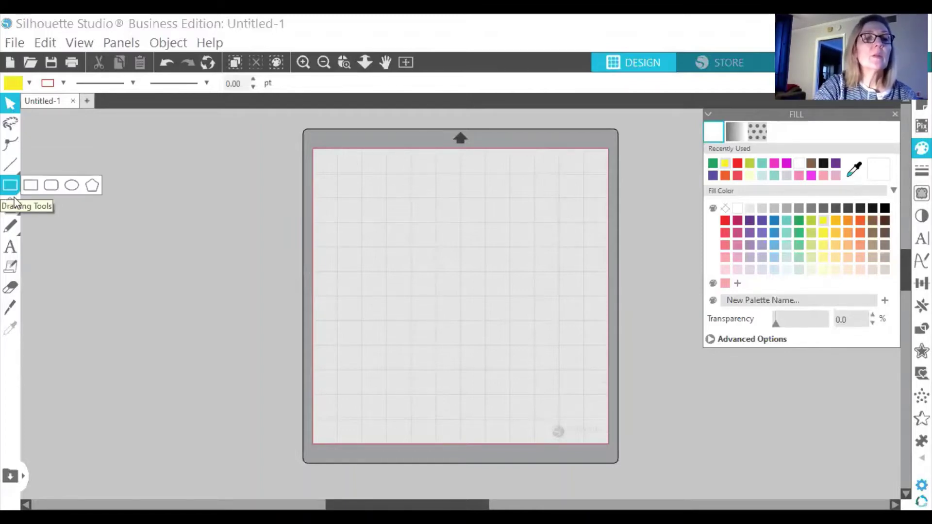
pyautogui.moveTo(16, 201)
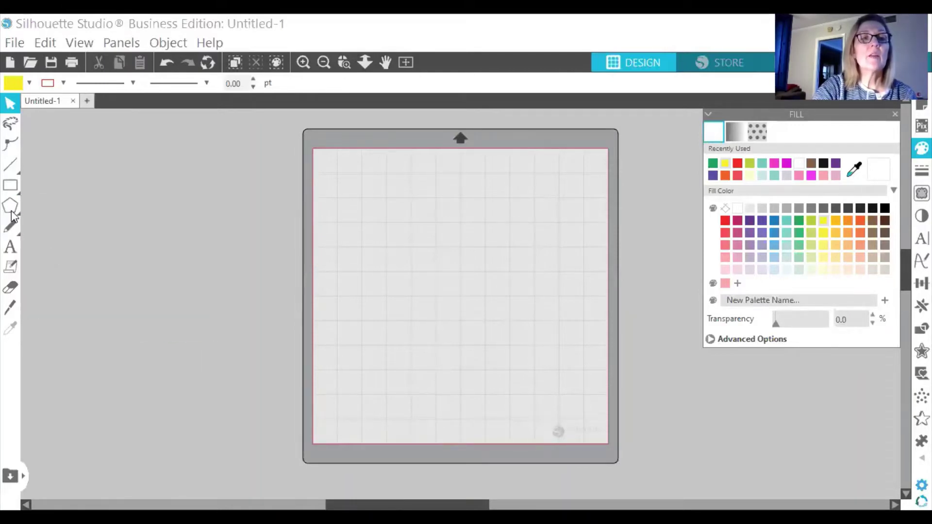
pyautogui.moveTo(16, 222)
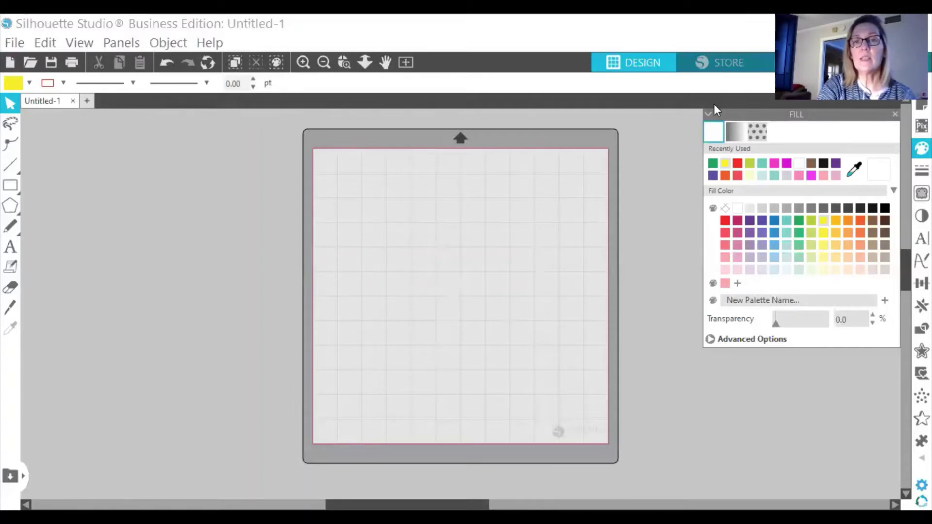
pyautogui.click(16, 208)
pyautogui.click(153, 162)
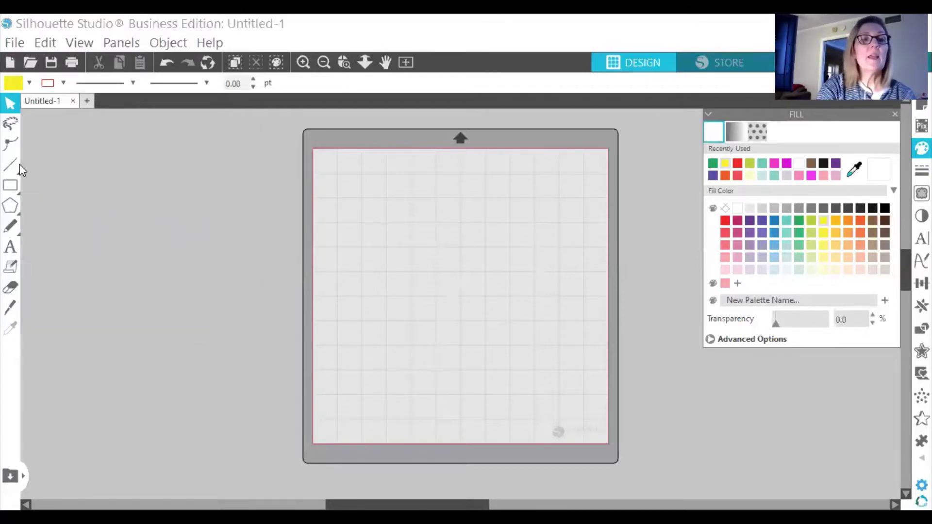
# Draw a five-pointed star about 4.25 by 4.43 in on the upper-left area of the mat using the star flexishape.
pyautogui.click(16, 208)
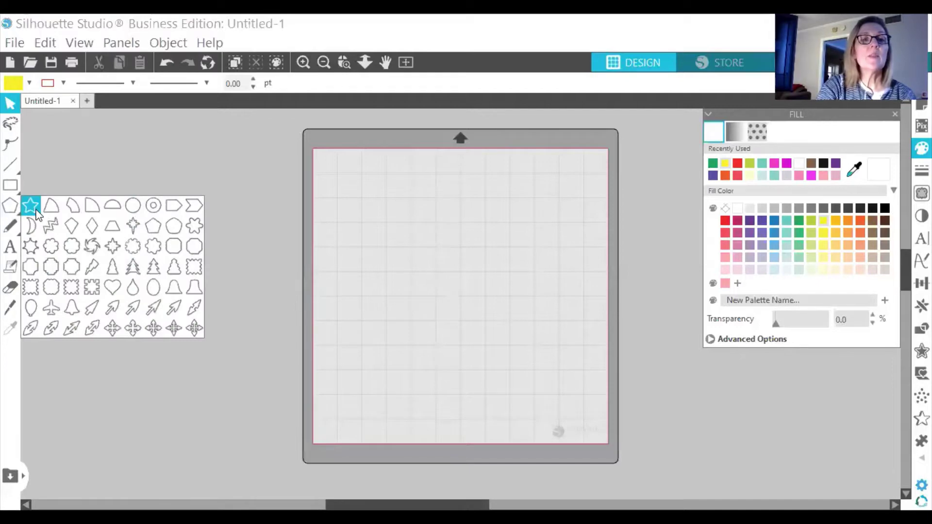
pyautogui.click(31, 209)
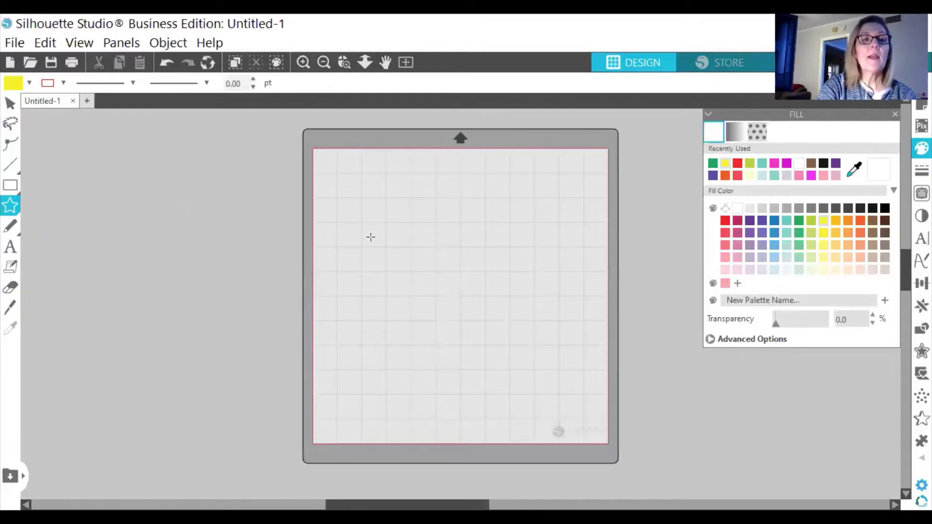
pyautogui.moveTo(371, 237); pyautogui.dragTo(416, 272)
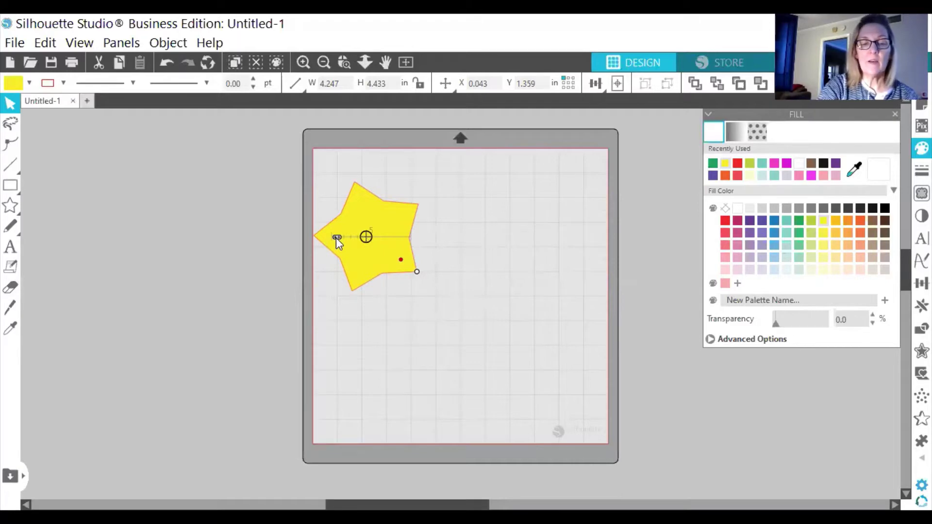
# Reshape the star's arms with its inner-point control, narrowing them to thin spikes and widening them again to a medium thickness.
pyautogui.moveTo(336, 238)
pyautogui.mouseDown()
pyautogui.moveTo(401, 238)
pyautogui.moveTo(335, 237)
pyautogui.mouseUp()
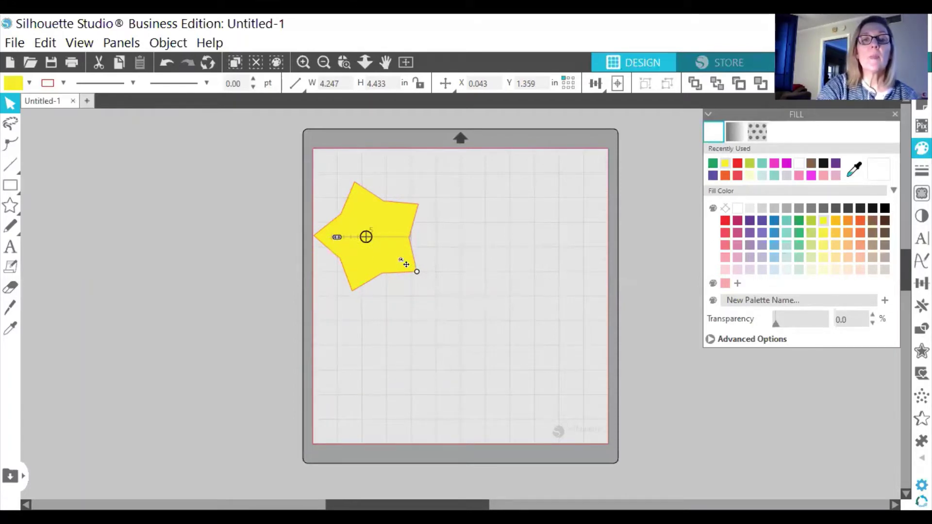
pyautogui.moveTo(400, 259); pyautogui.dragTo(355, 237)
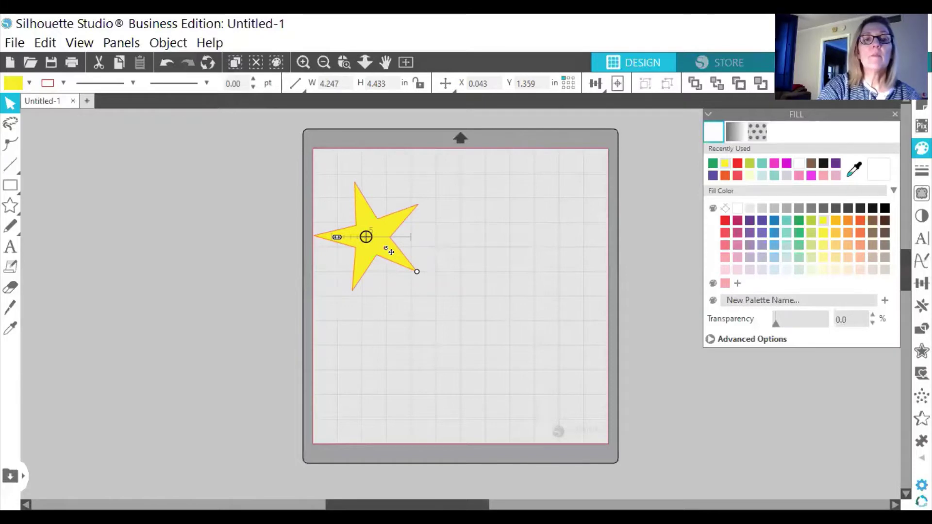
pyautogui.moveTo(384, 248); pyautogui.dragTo(377, 237)
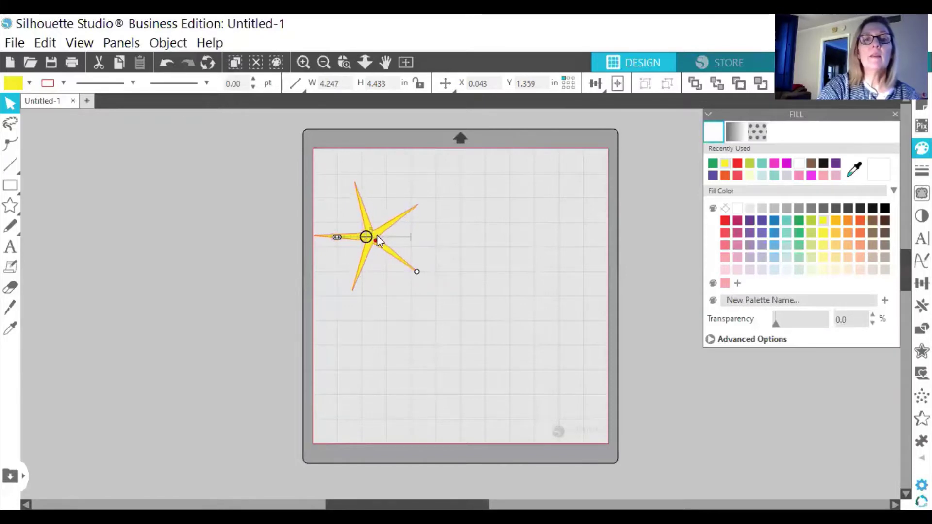
pyautogui.moveTo(377, 238); pyautogui.dragTo(390, 251)
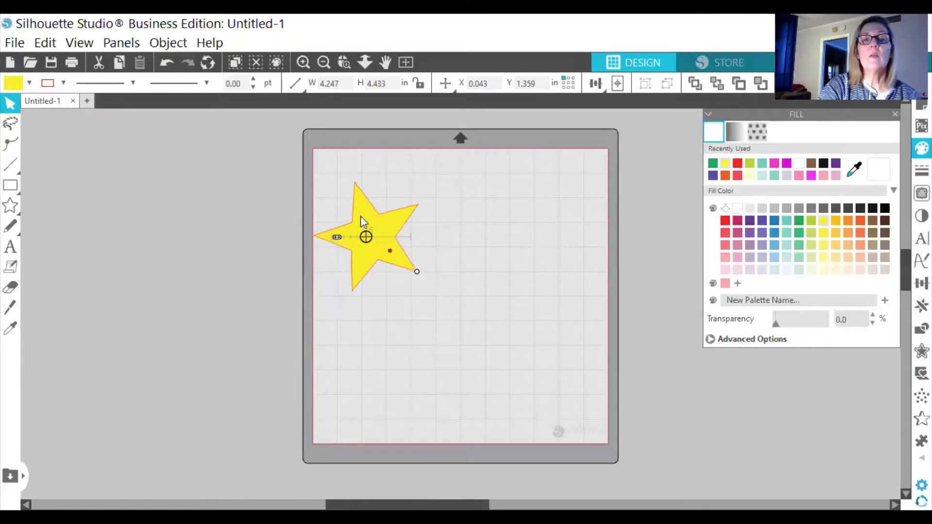
# Delete the yellow star from the mat.
pyautogui.click(389, 232)
pyautogui.rightClick(389, 225)
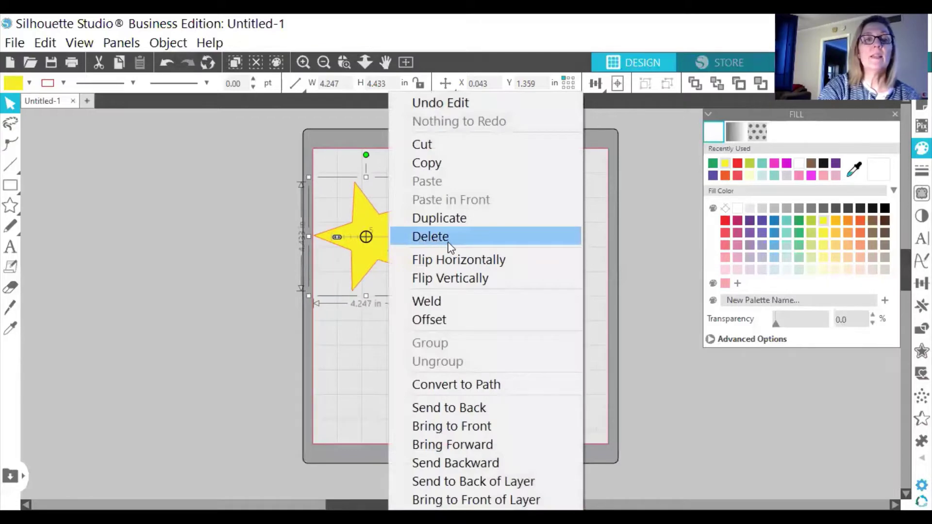
pyautogui.click(448, 240)
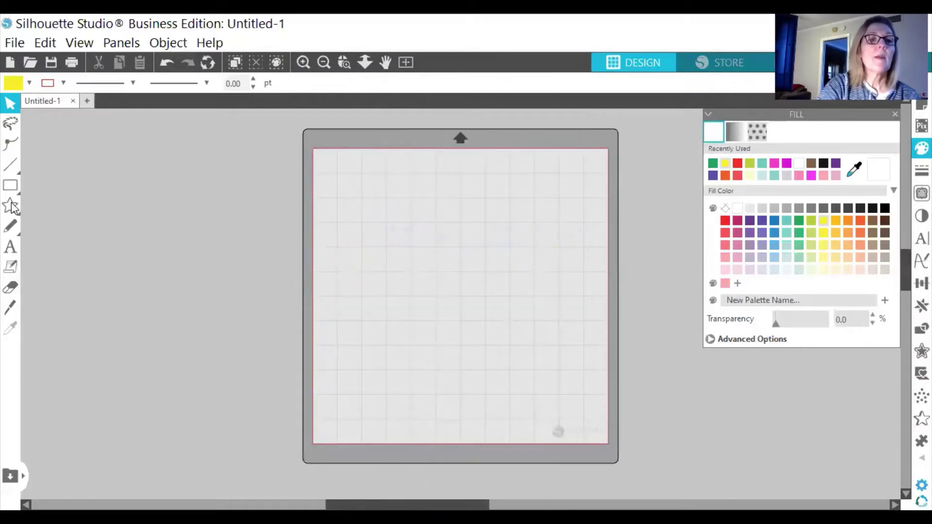
# Draw a nearly full circular wedge about 2.17 in across on the upper-left area of the mat using the wedge flexishape.
pyautogui.moveTo(11, 203)
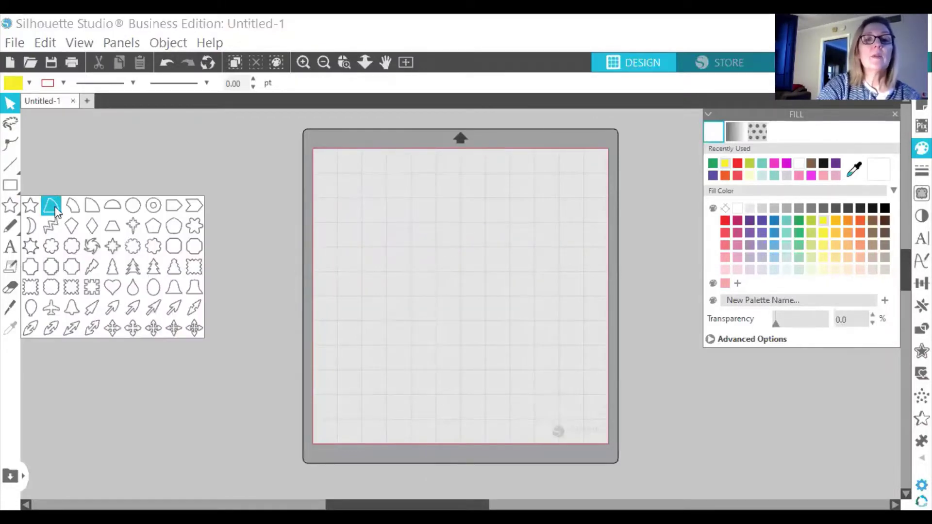
pyautogui.click(51, 206)
pyautogui.moveTo(354, 214); pyautogui.dragTo(380, 216)
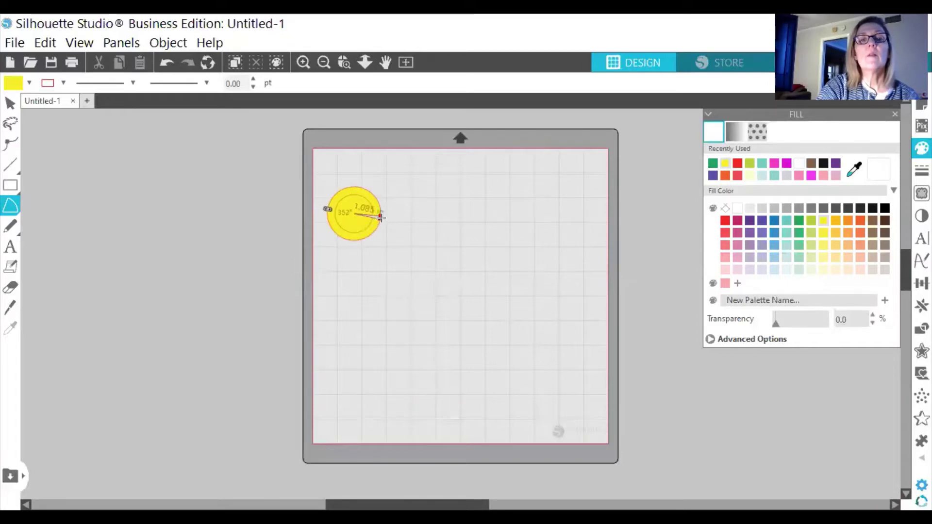
pyautogui.click(381, 217)
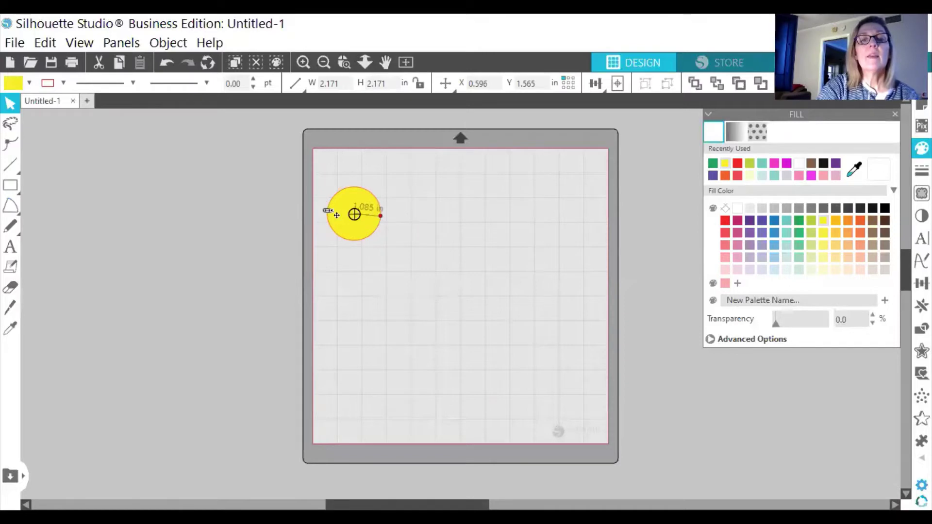
# Enlarge the circular wedge to a radius of about 1.72 in and delete it from the mat.
pyautogui.moveTo(329, 210)
pyautogui.mouseDown()
pyautogui.moveTo(355, 210)
pyautogui.moveTo(313, 212)
pyautogui.mouseUp()
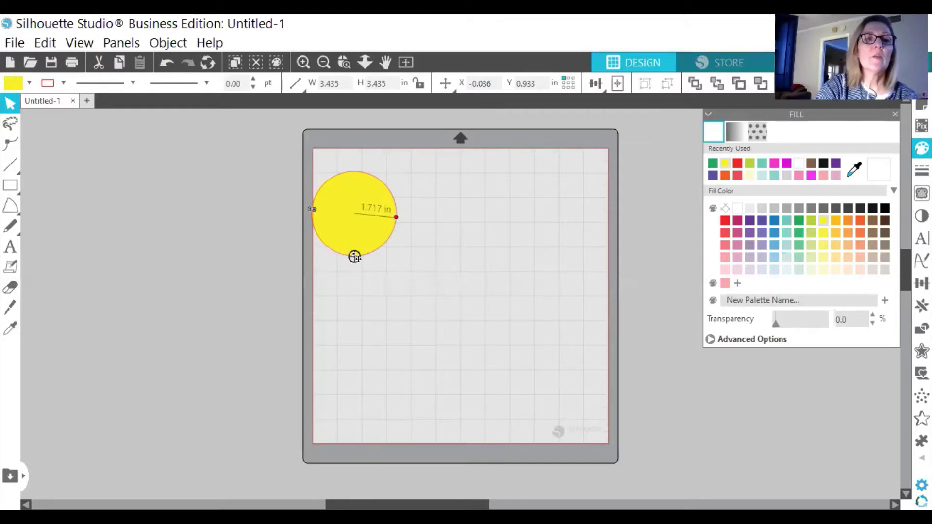
pyautogui.rightClick(355, 235)
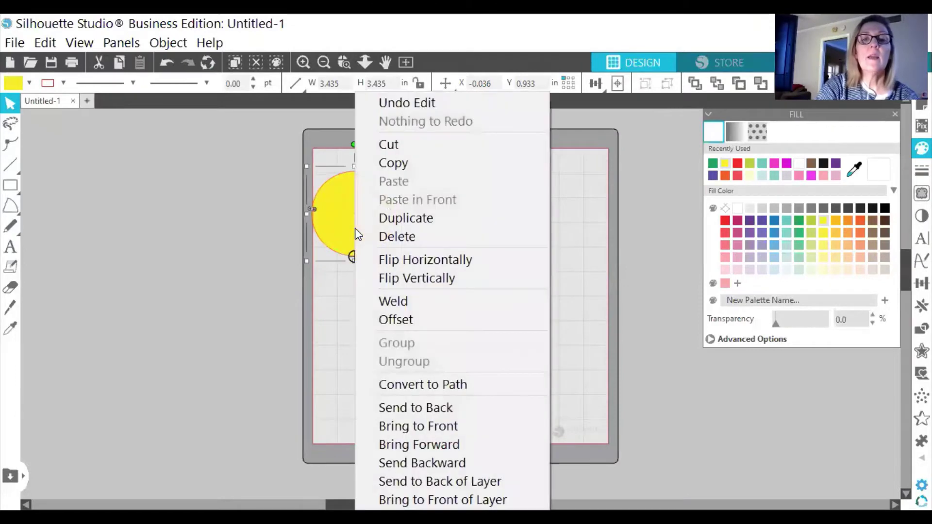
pyautogui.click(401, 237)
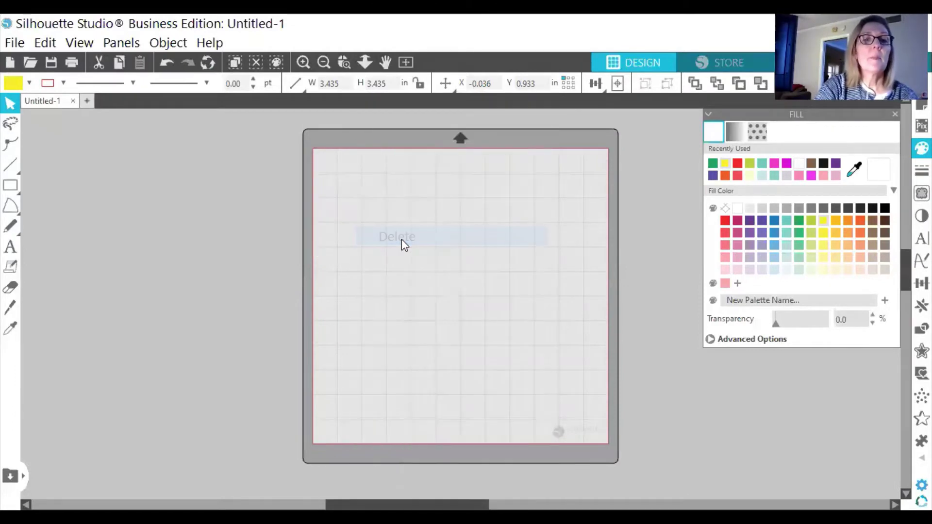
# Draw a narrow arc with a radius of about 1.03 in on the upper-left area of the mat using the arc flexishape.
pyautogui.click(20, 203)
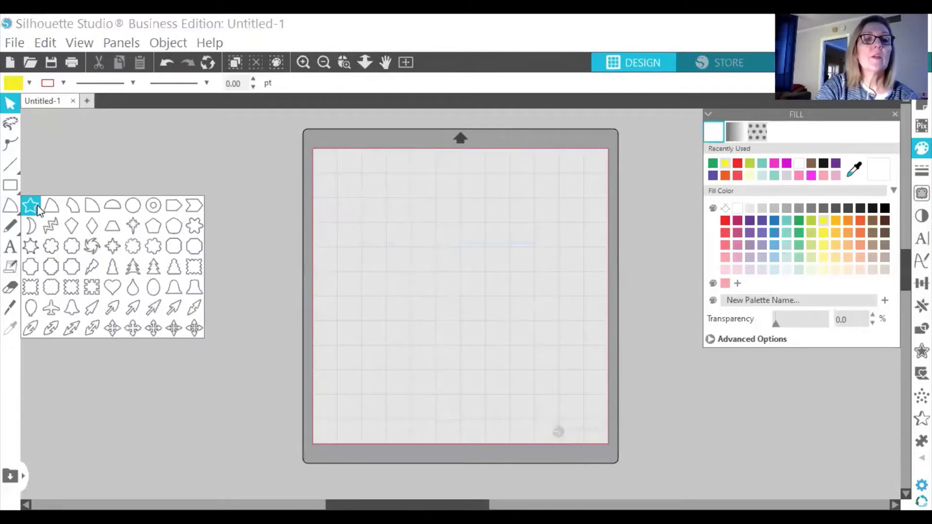
pyautogui.click(72, 204)
pyautogui.moveTo(368, 197)
pyautogui.mouseDown()
pyautogui.moveTo(382, 211)
pyautogui.moveTo(371, 229)
pyautogui.moveTo(409, 195)
pyautogui.moveTo(382, 191)
pyautogui.mouseUp()
pyautogui.moveTo(339, 221); pyautogui.dragTo(369, 222)
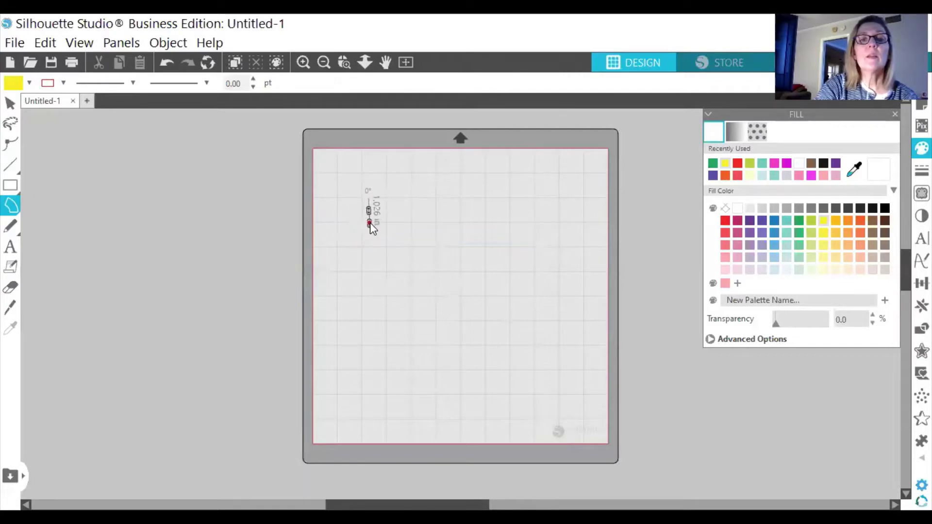
# Delete the small narrow arc from the mat.
pyautogui.rightClick(370, 222)
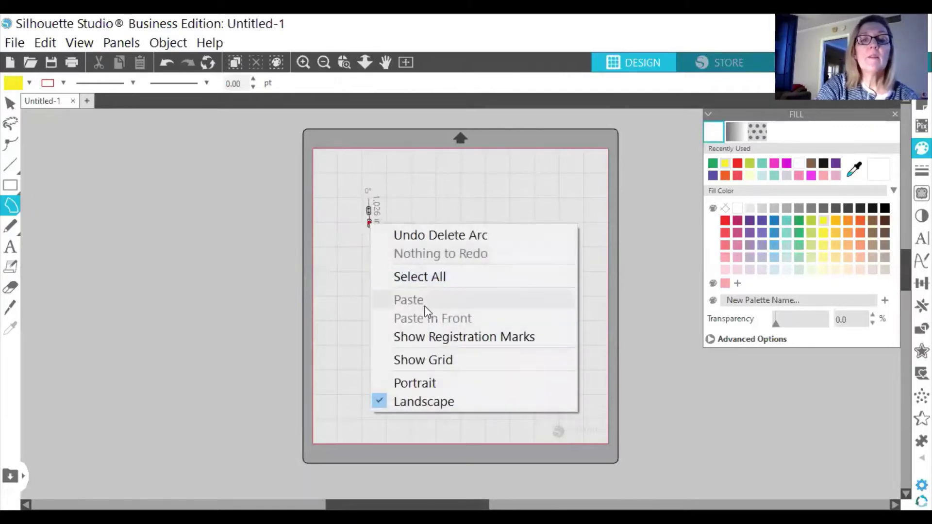
pyautogui.click(347, 307)
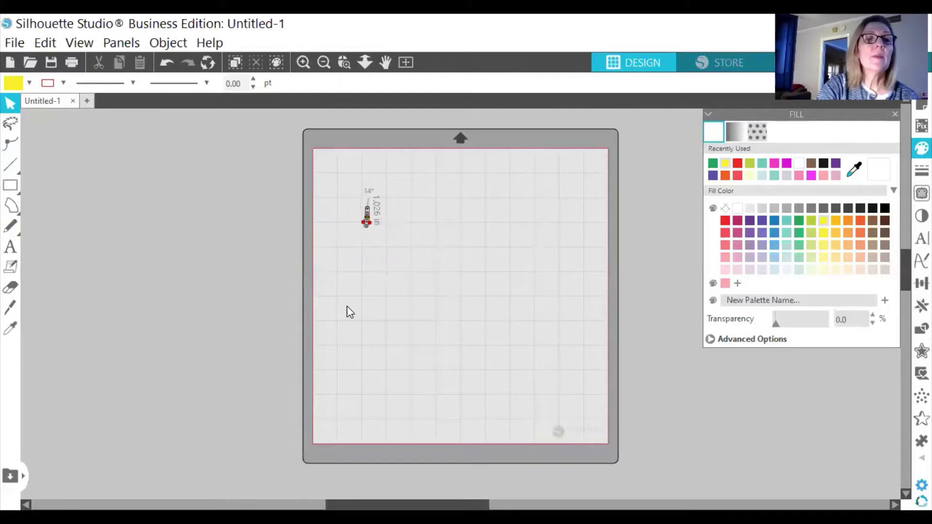
pyautogui.rightClick(367, 224)
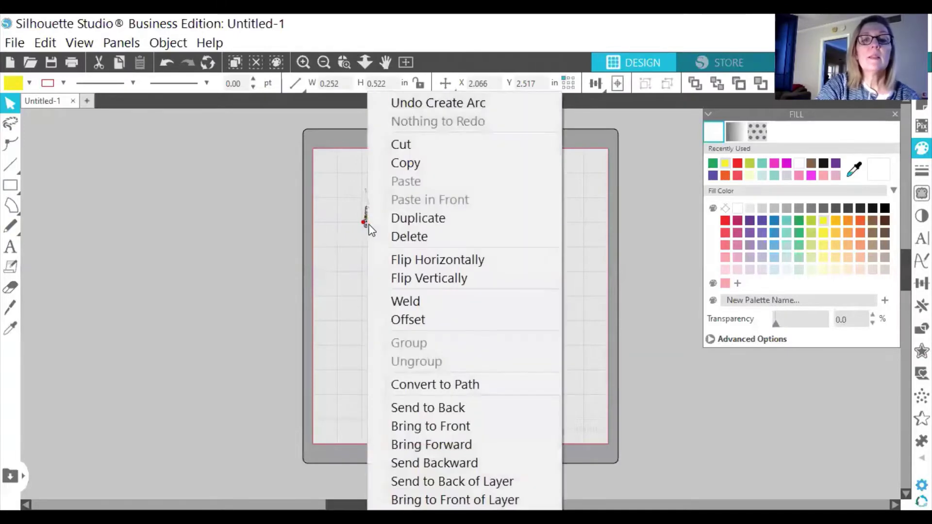
pyautogui.click(409, 238)
# Draw a ring with a radius of about 0.84 in using the arc flexishape and reduce its sweep to a half ring.
pyautogui.click(11, 205)
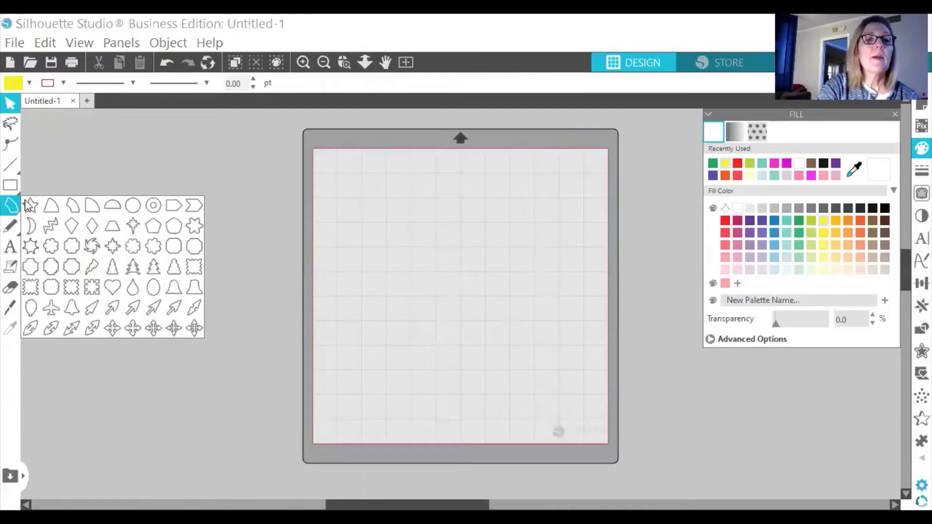
pyautogui.click(73, 206)
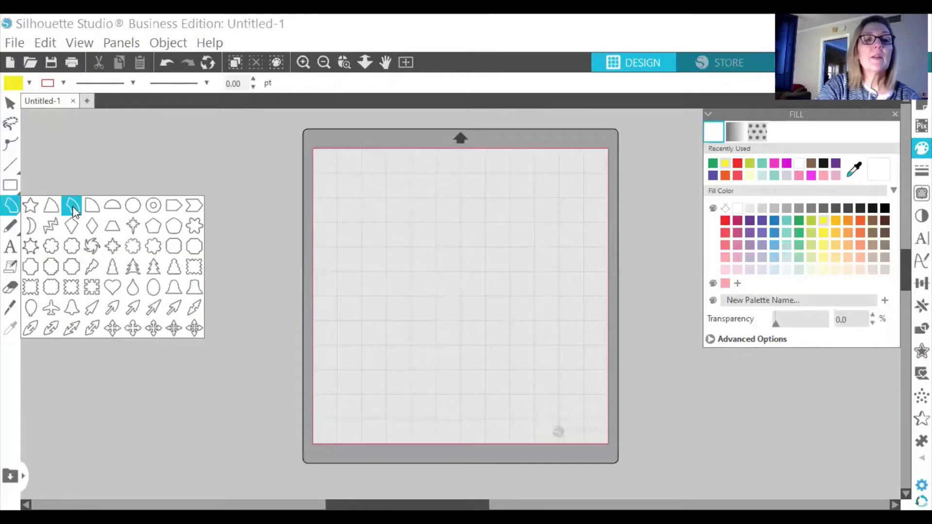
pyautogui.click(355, 211)
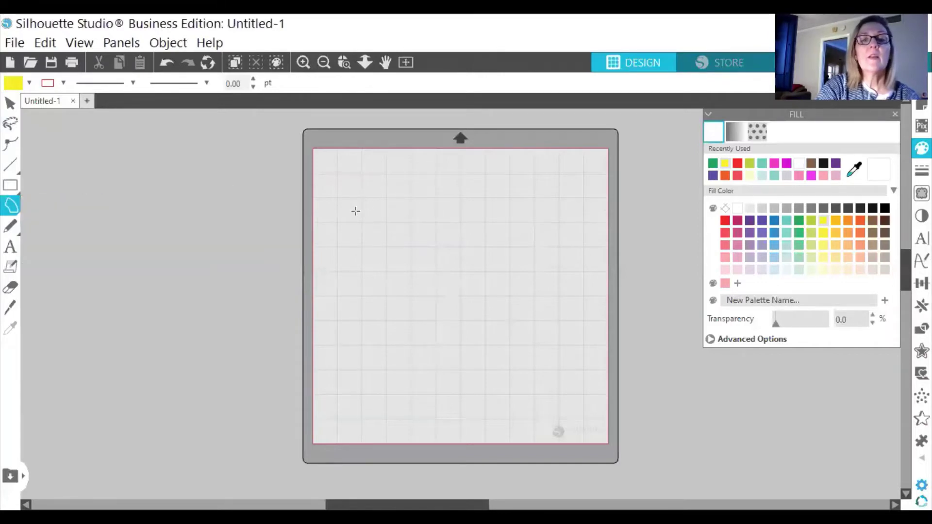
pyautogui.moveTo(357, 212)
pyautogui.mouseDown()
pyautogui.moveTo(356, 222)
pyautogui.moveTo(374, 218)
pyautogui.moveTo(335, 249)
pyautogui.moveTo(378, 255)
pyautogui.moveTo(380, 189)
pyautogui.moveTo(342, 186)
pyautogui.moveTo(346, 202)
pyautogui.moveTo(353, 191)
pyautogui.moveTo(377, 210)
pyautogui.moveTo(356, 228)
pyautogui.moveTo(323, 188)
pyautogui.moveTo(358, 189)
pyautogui.mouseUp()
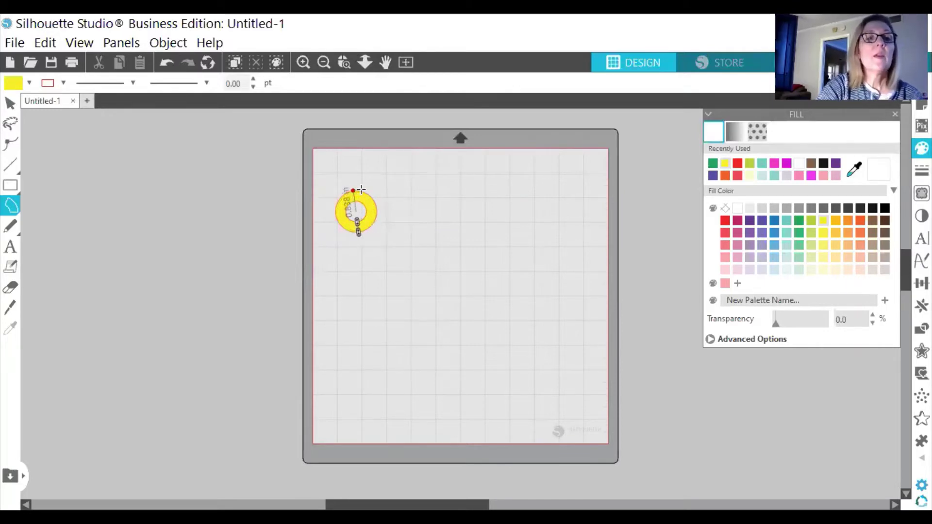
pyautogui.moveTo(355, 190); pyautogui.dragTo(358, 235)
pyautogui.click(359, 235)
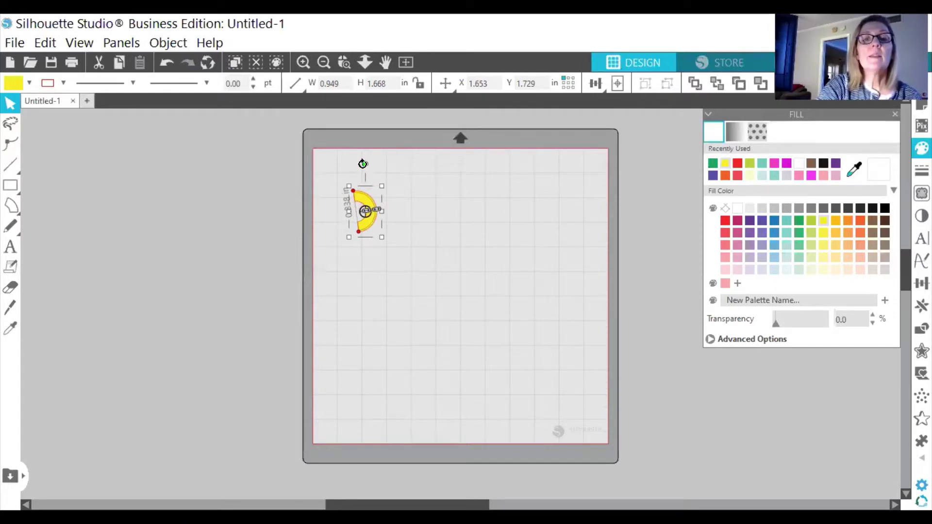
# Rotate the half ring to arch upward and enlarge it across the mat to about 5.2 by 9.2 in.
pyautogui.moveTo(362, 164); pyautogui.dragTo(306, 208)
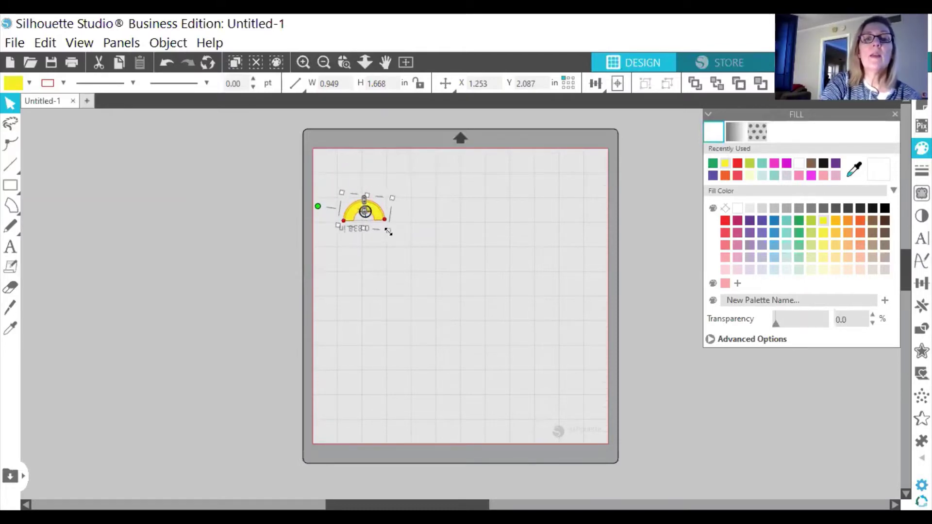
pyautogui.moveTo(388, 232); pyautogui.dragTo(611, 287)
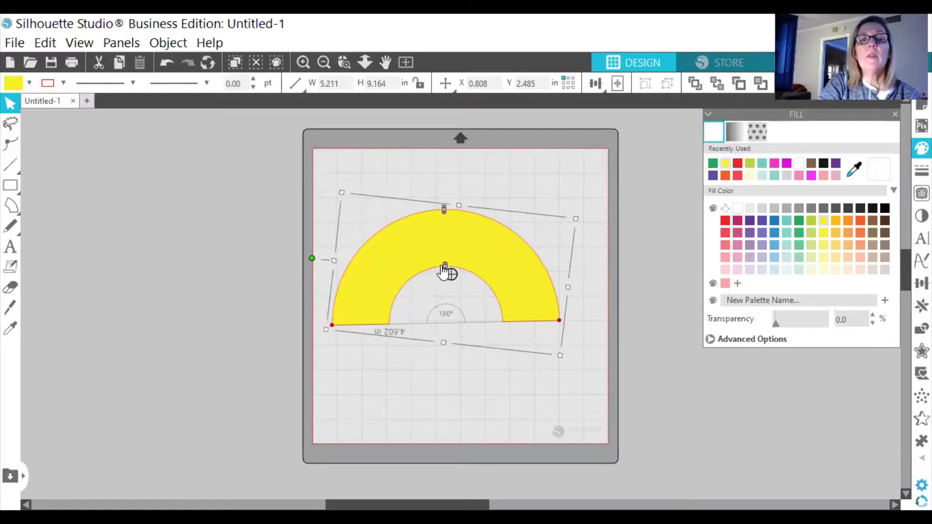
# Try to change the half ring's thickness with its inner-radius control, and undo the change.
pyautogui.moveTo(445, 266); pyautogui.dragTo(444, 265)
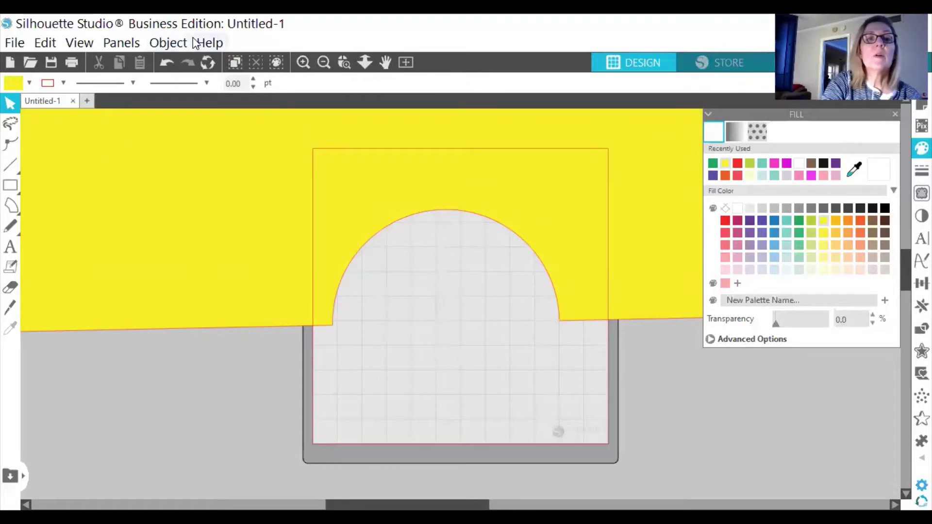
pyautogui.click(169, 59)
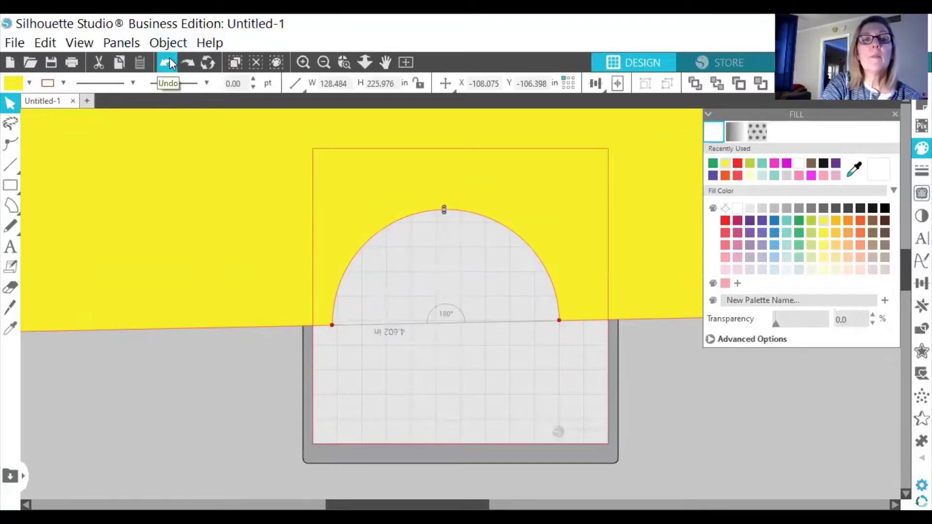
pyautogui.click(170, 58)
pyautogui.click(170, 58)
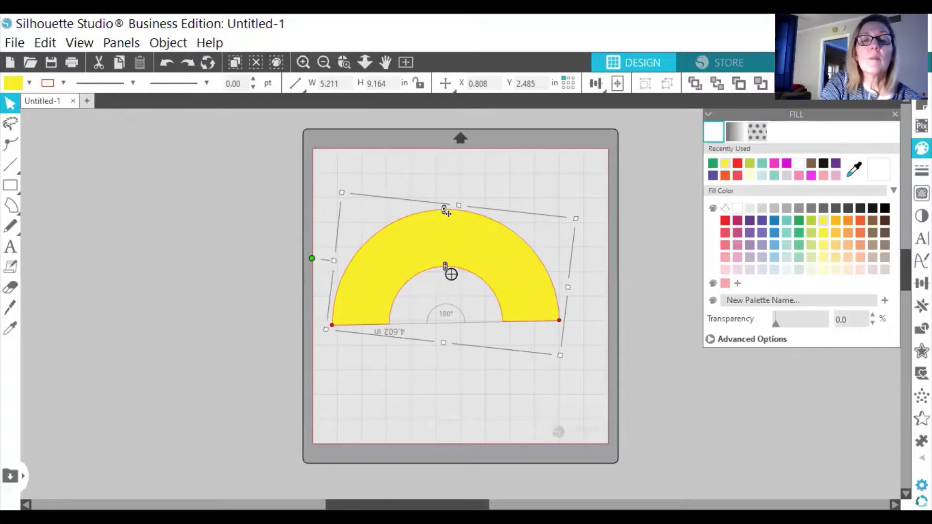
# Enlarge the half ring's outer radius until it spans about 92 by 162 in, and delete the half ring.
pyautogui.moveTo(444, 211); pyautogui.dragTo(441, 214)
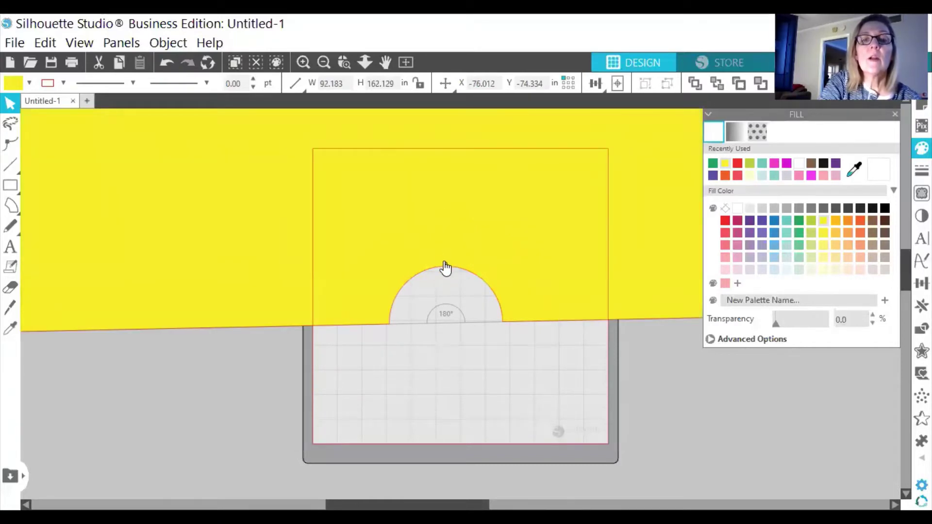
pyautogui.moveTo(445, 265); pyautogui.dragTo(439, 197)
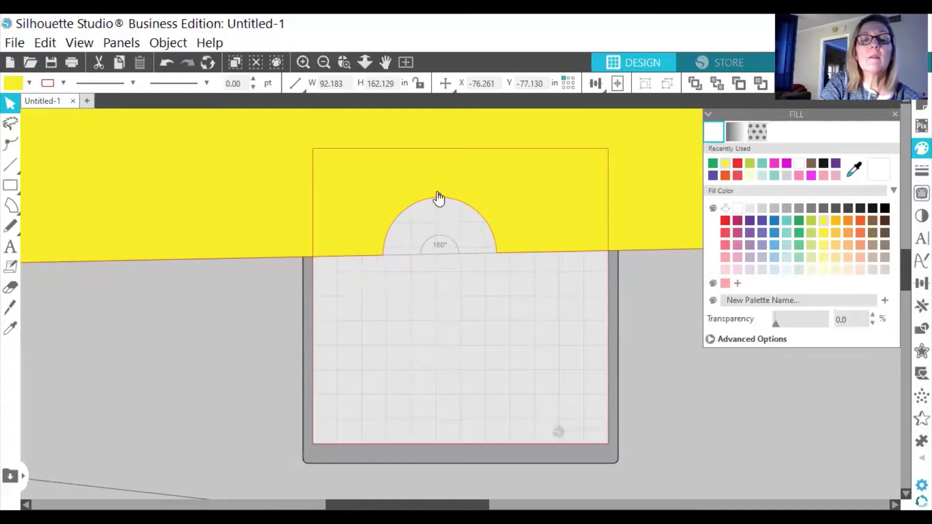
pyautogui.rightClick(439, 198)
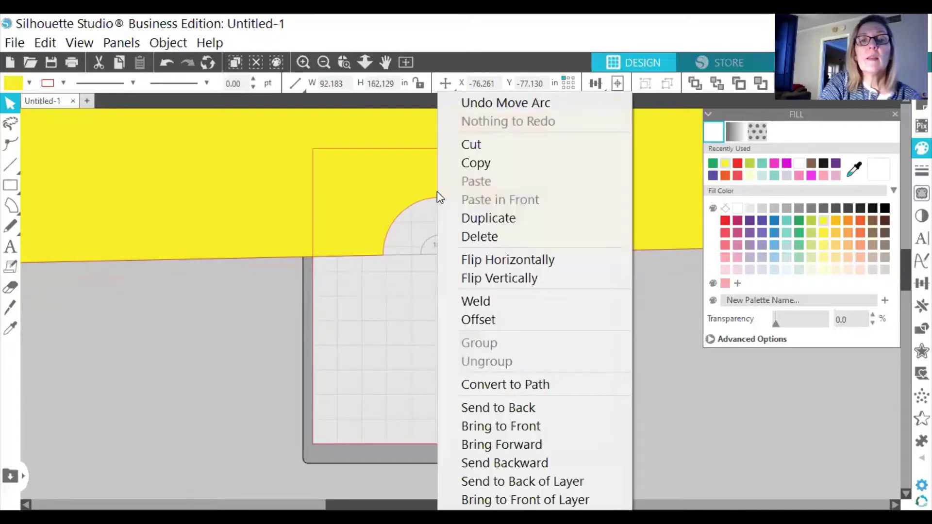
pyautogui.click(485, 239)
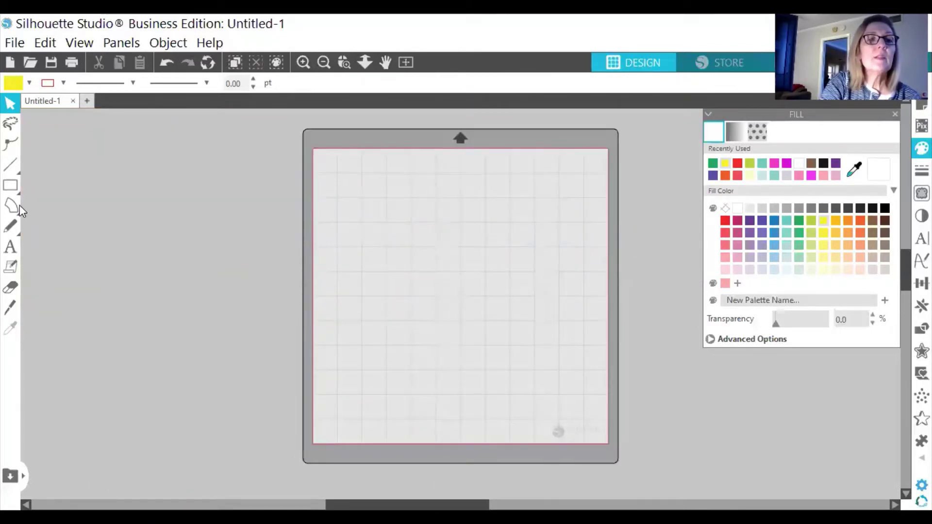
# Draw a half circle with a radius of about 3.2 in using the half-circle flexishape, near the mat's upper-left area.
pyautogui.click(19, 204)
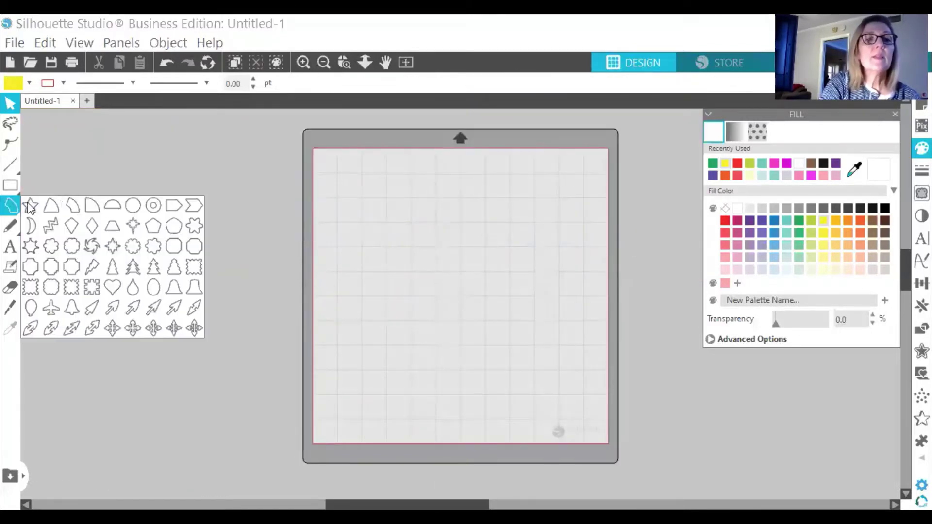
pyautogui.click(113, 208)
pyautogui.moveTo(385, 225); pyautogui.dragTo(436, 283)
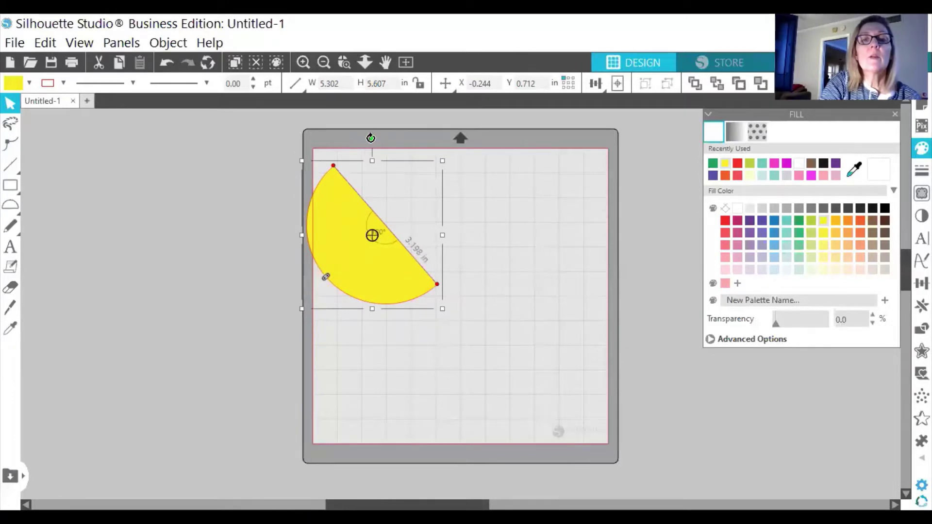
# Rotate the half circle so its flat side faces down, and move it to the upper middle of the mat.
pyautogui.moveTo(371, 137); pyautogui.dragTo(467, 312)
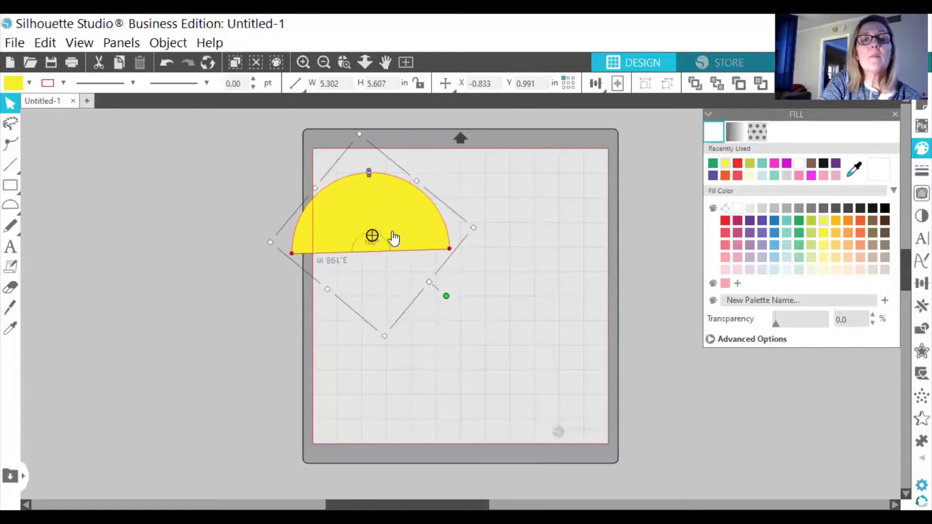
pyautogui.moveTo(392, 229); pyautogui.dragTo(469, 262)
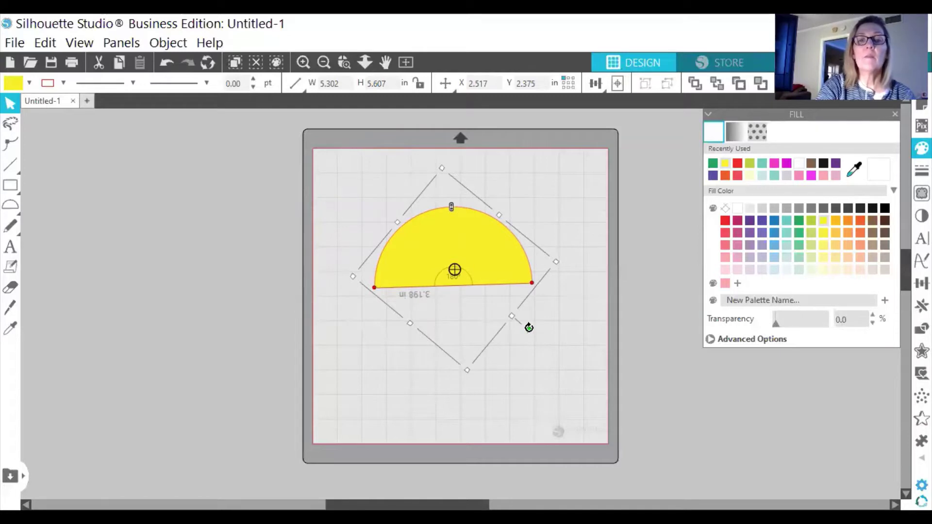
pyautogui.moveTo(529, 328); pyautogui.dragTo(528, 331)
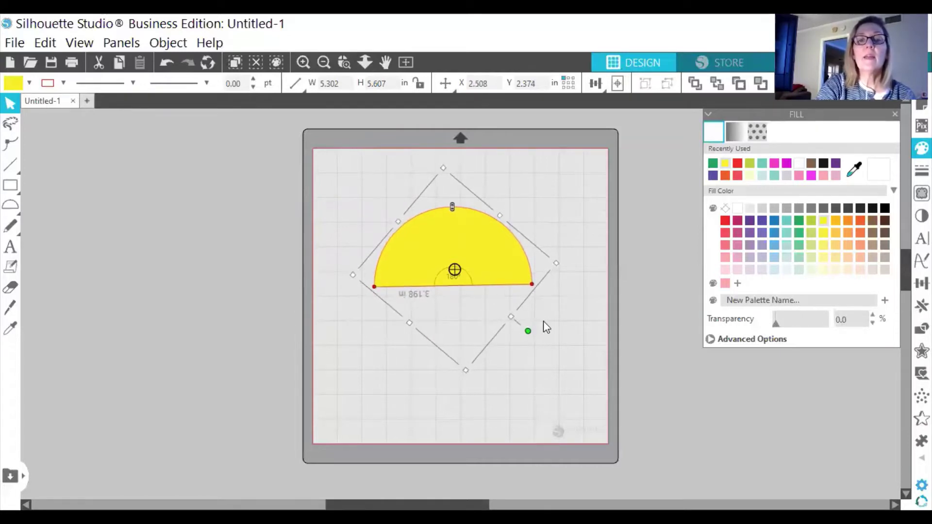
pyautogui.click(543, 322)
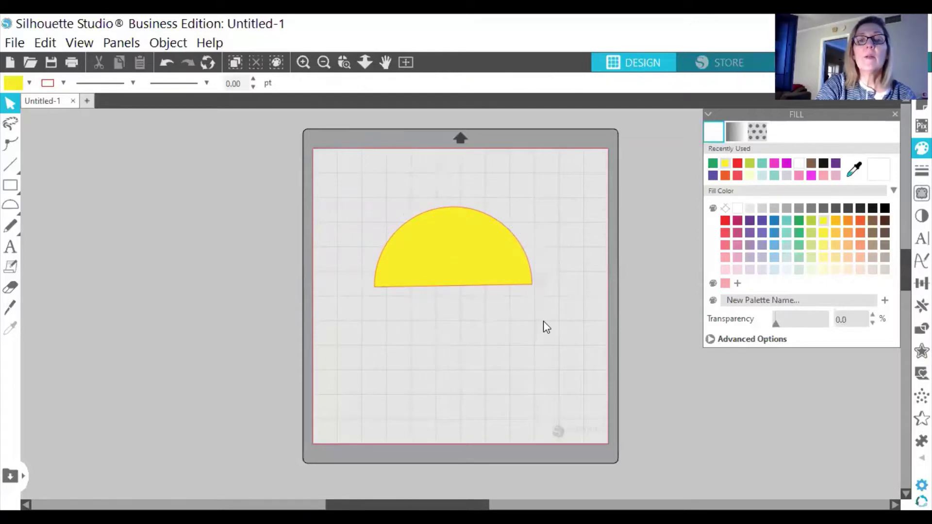
# Extend the half circle's sweep into a nearly full pie shape and enlarge its radius to about 4.08 in.
pyautogui.click(528, 282)
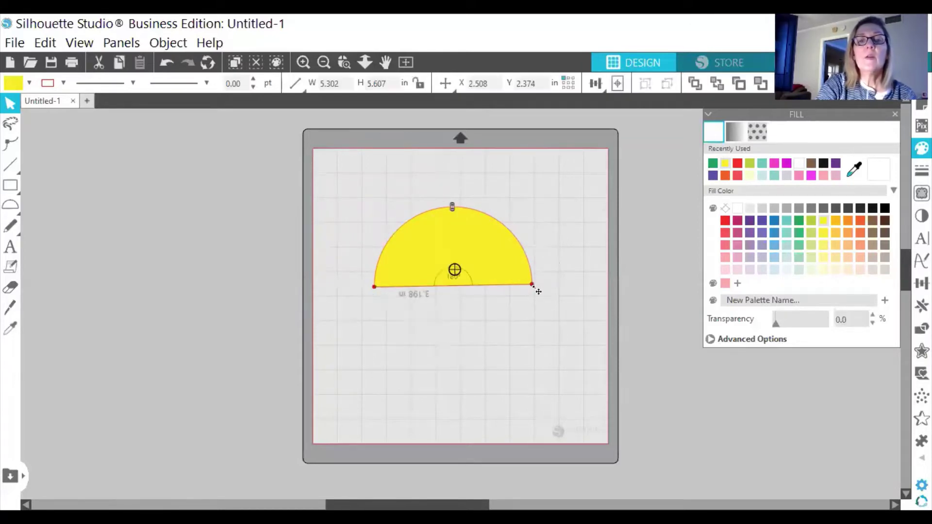
pyautogui.moveTo(532, 286); pyautogui.dragTo(406, 348)
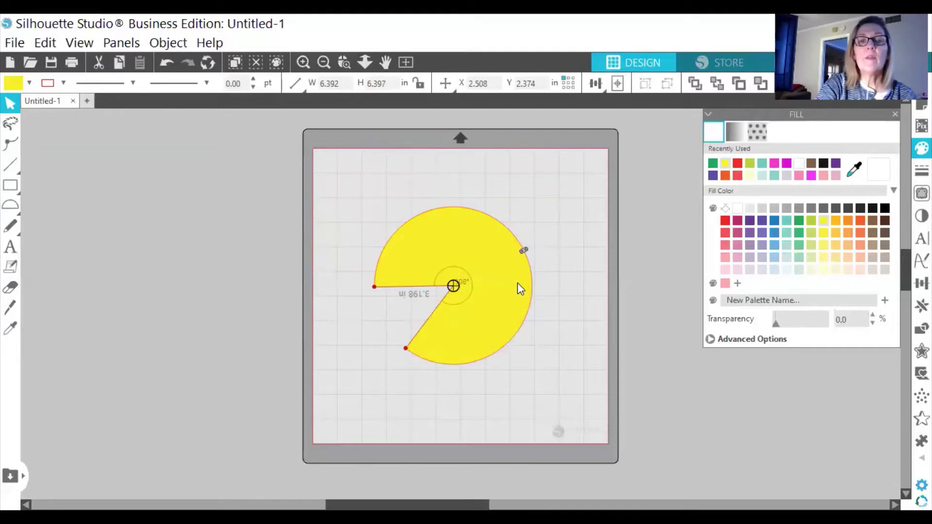
pyautogui.moveTo(524, 252); pyautogui.dragTo(307, 326)
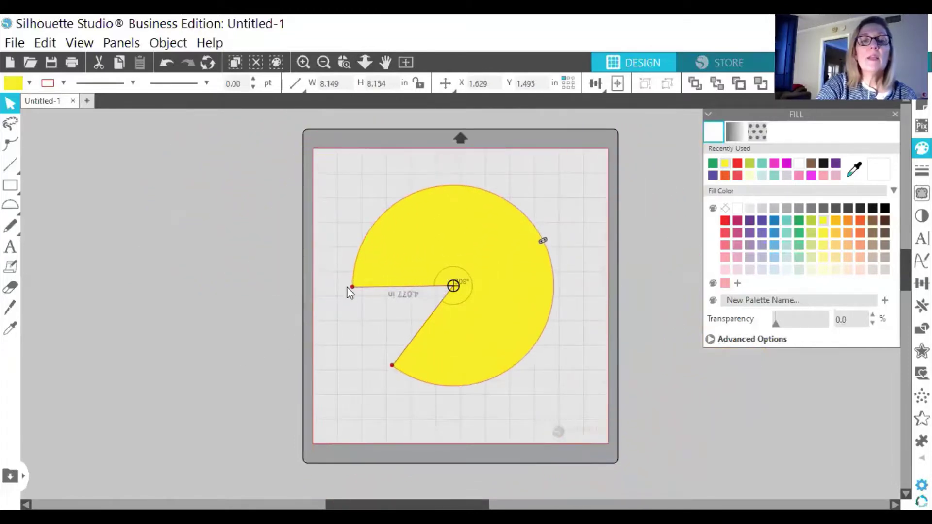
# Reposition the pie shape's opening with its two end control points, and delete the shape.
pyautogui.moveTo(353, 288); pyautogui.dragTo(413, 228)
pyautogui.moveTo(502, 219); pyautogui.dragTo(353, 279)
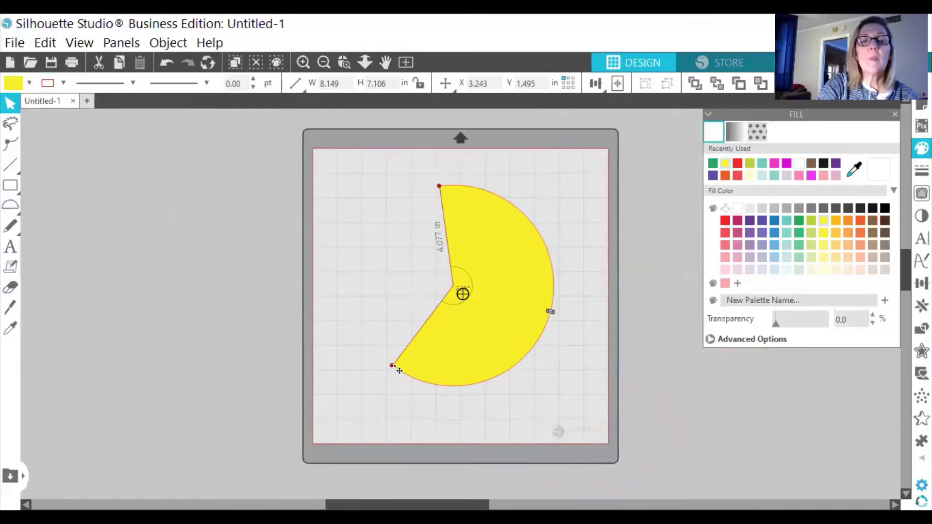
pyautogui.moveTo(396, 370); pyautogui.dragTo(562, 208)
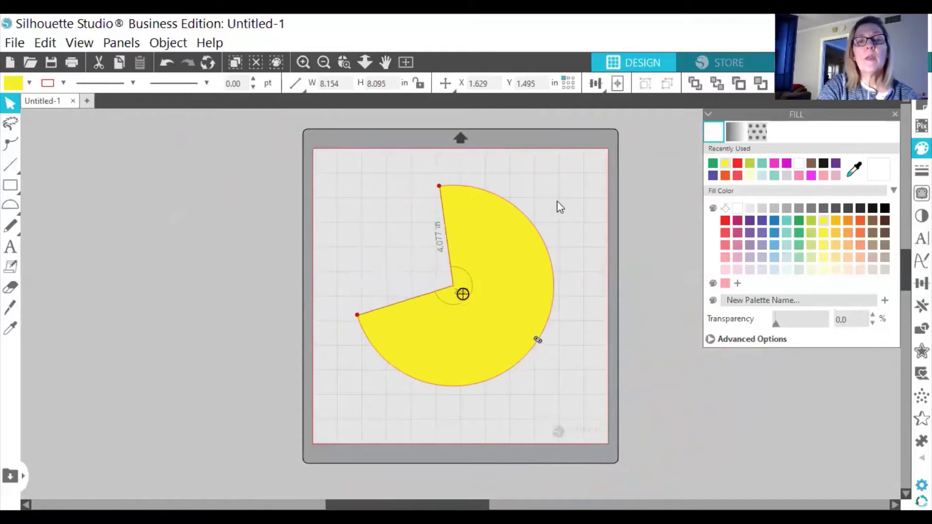
pyautogui.rightClick(499, 225)
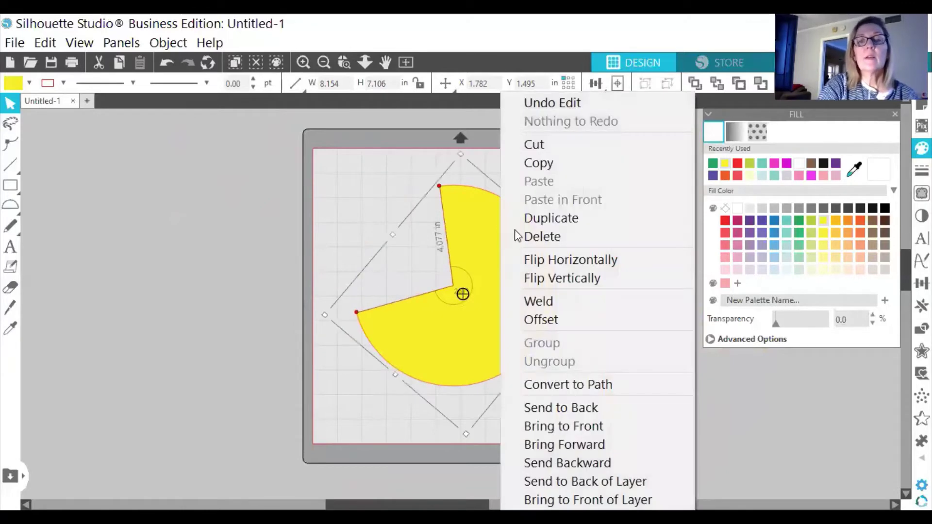
pyautogui.click(540, 236)
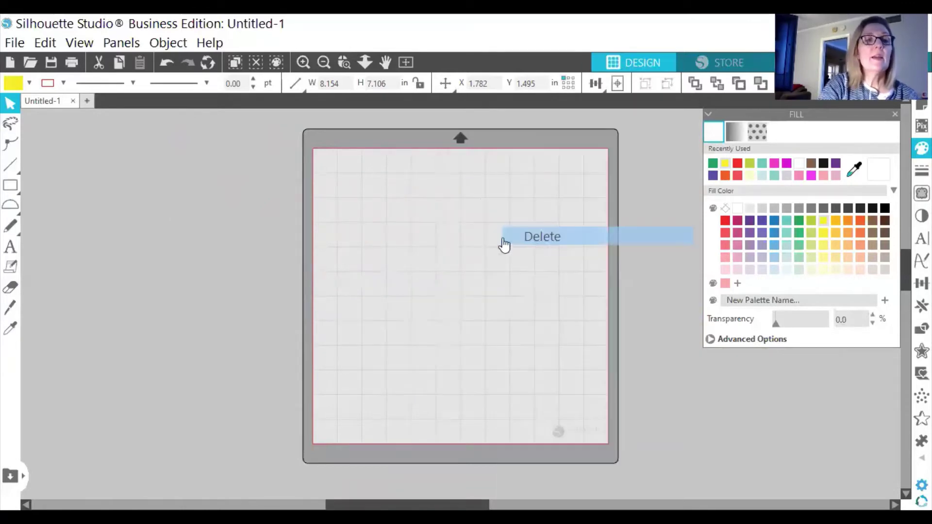
# Draw a narrow diagonal tag with the pointed-tag flexishape, about 2.19 in wide and high, in the upper middle of the mat.
pyautogui.click(16, 195)
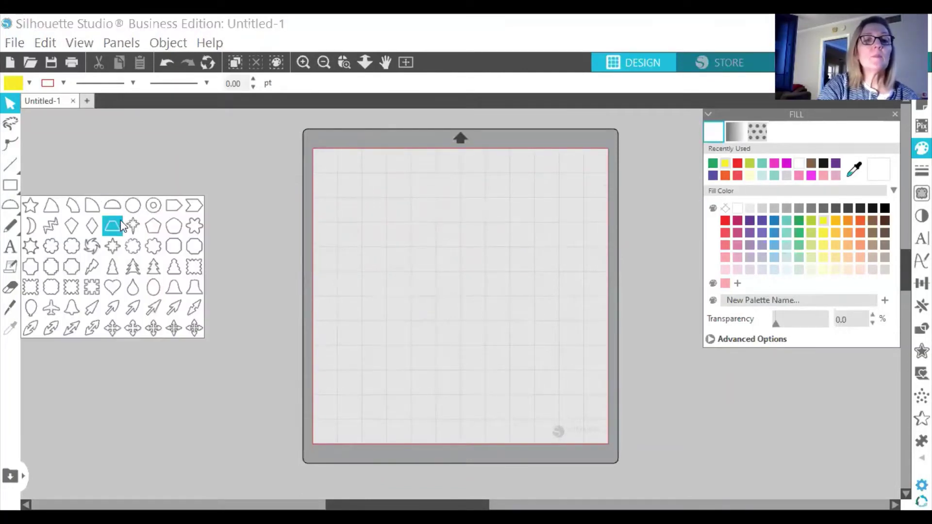
pyautogui.click(172, 207)
pyautogui.moveTo(442, 223)
pyautogui.mouseDown()
pyautogui.moveTo(516, 268)
pyautogui.moveTo(492, 276)
pyautogui.mouseUp()
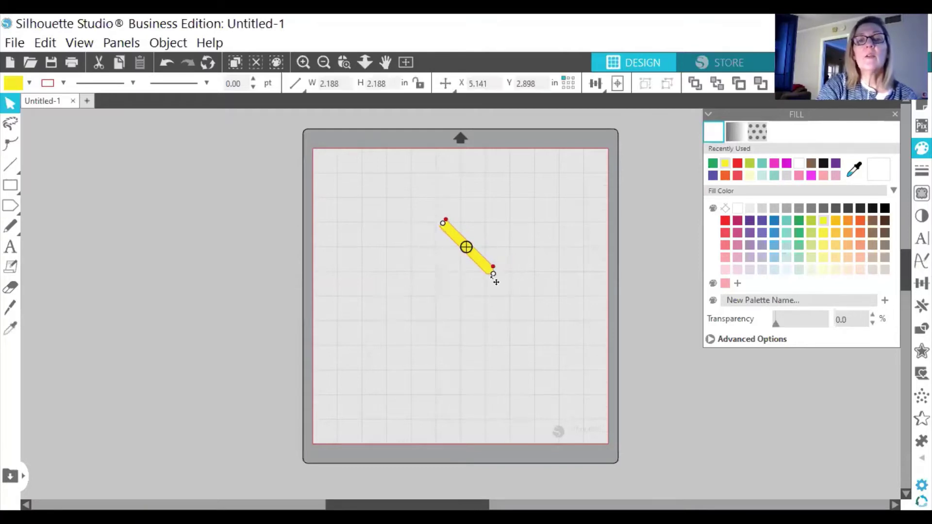
# Widen the tag and notch its pointed end with the corner control points to about 5.3 by 5.3 in, and delete it.
pyautogui.click(546, 257)
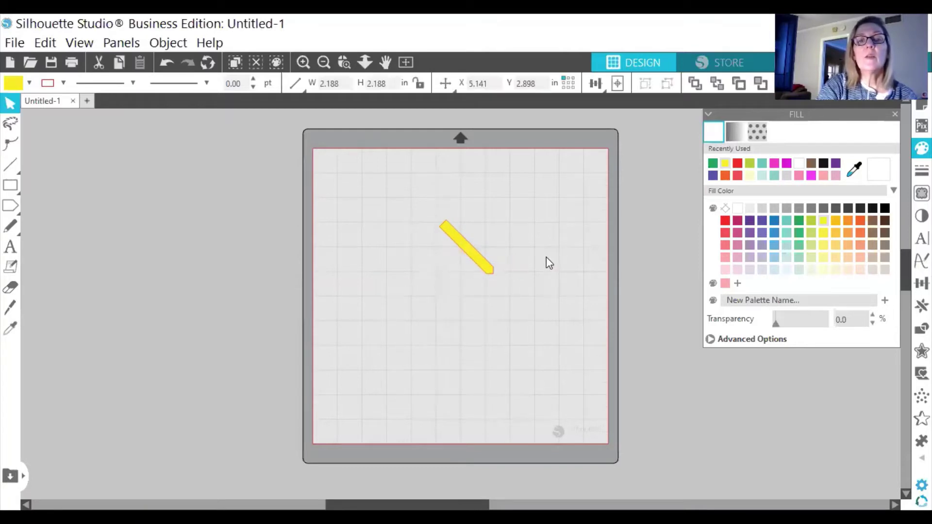
pyautogui.click(487, 267)
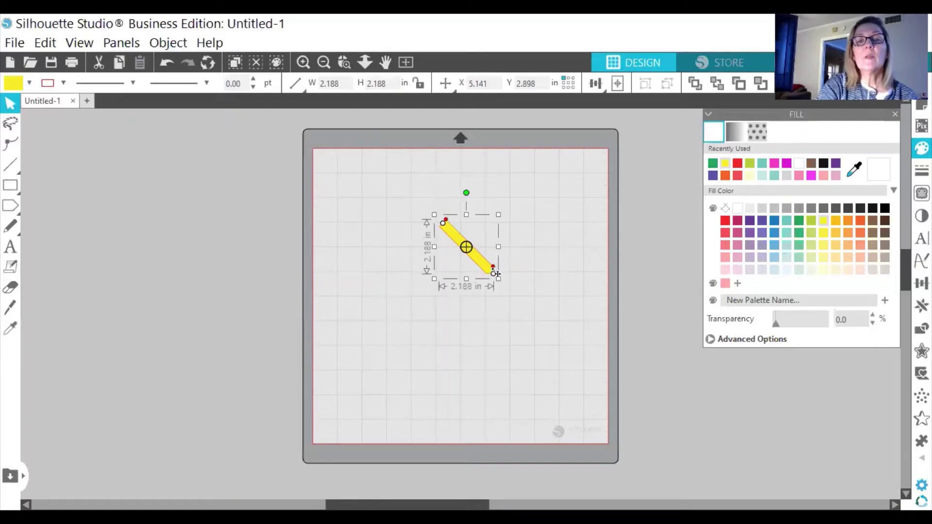
pyautogui.moveTo(496, 273); pyautogui.dragTo(546, 286)
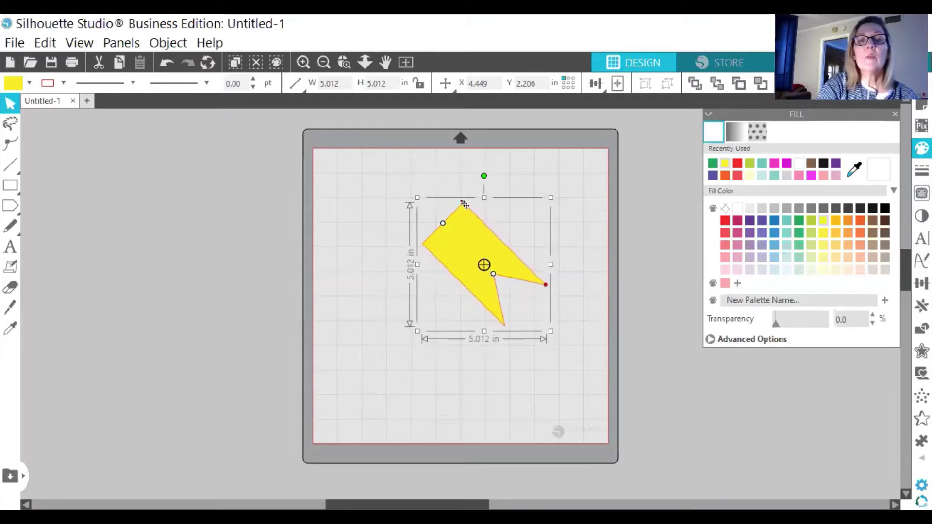
pyautogui.moveTo(463, 204); pyautogui.dragTo(493, 222)
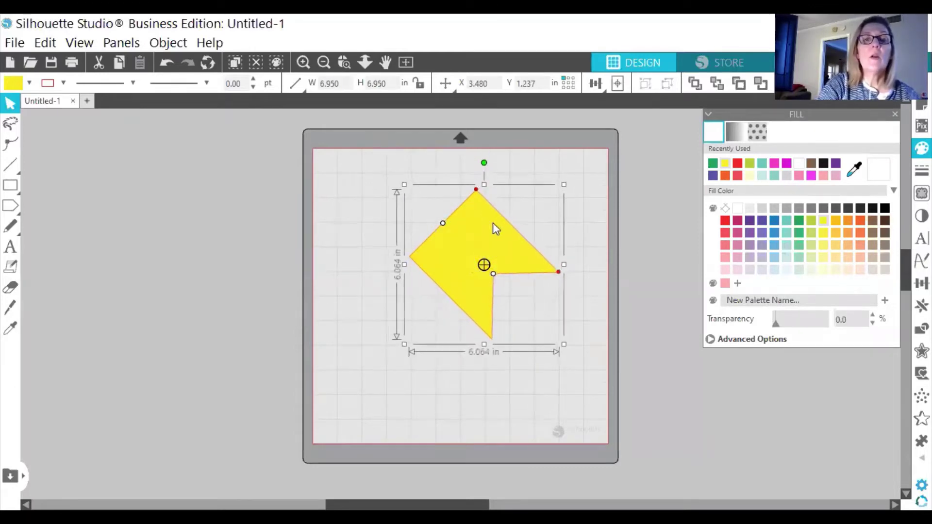
pyautogui.rightClick(466, 235)
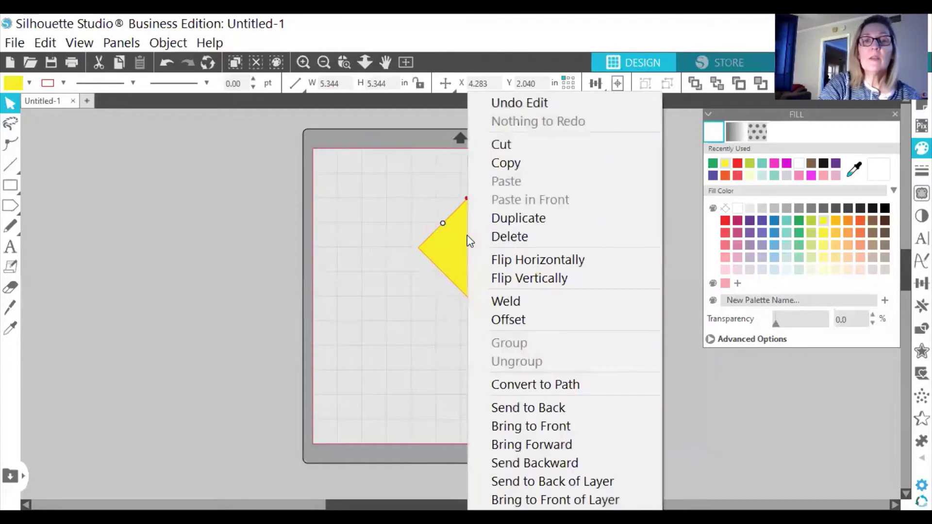
pyautogui.click(494, 237)
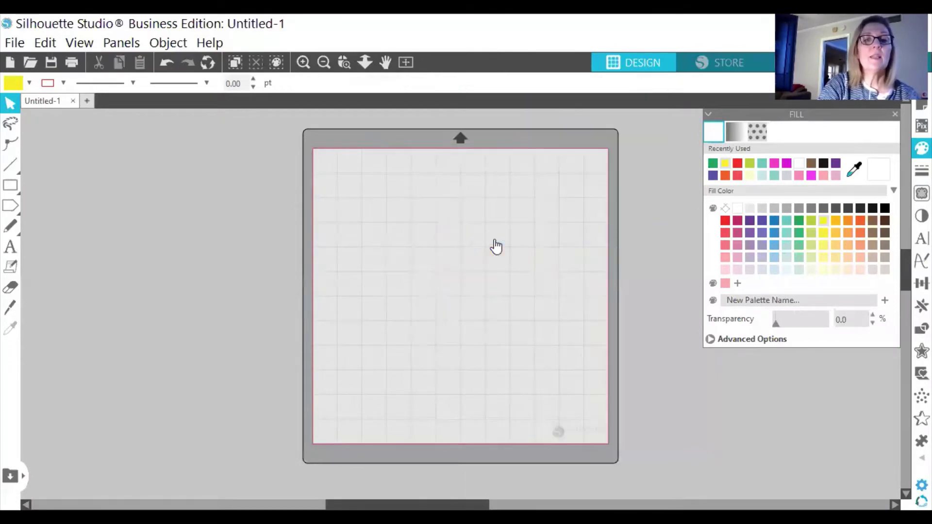
pyautogui.click(18, 216)
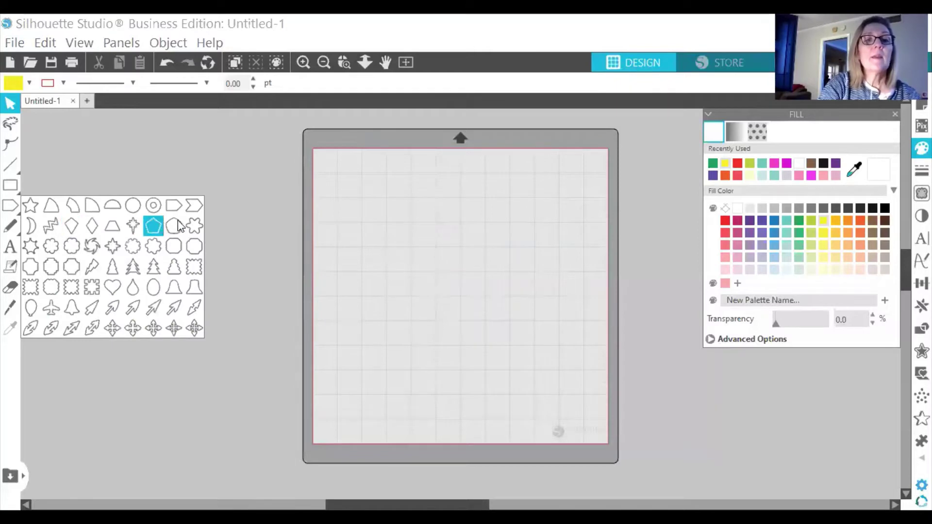
pyautogui.click(25, 245)
pyautogui.click(412, 209)
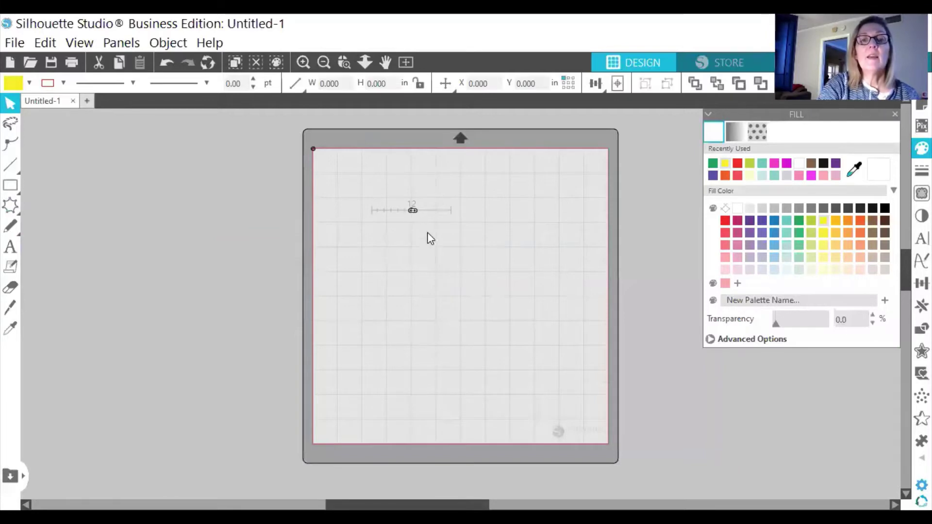
pyautogui.rightClick(406, 209)
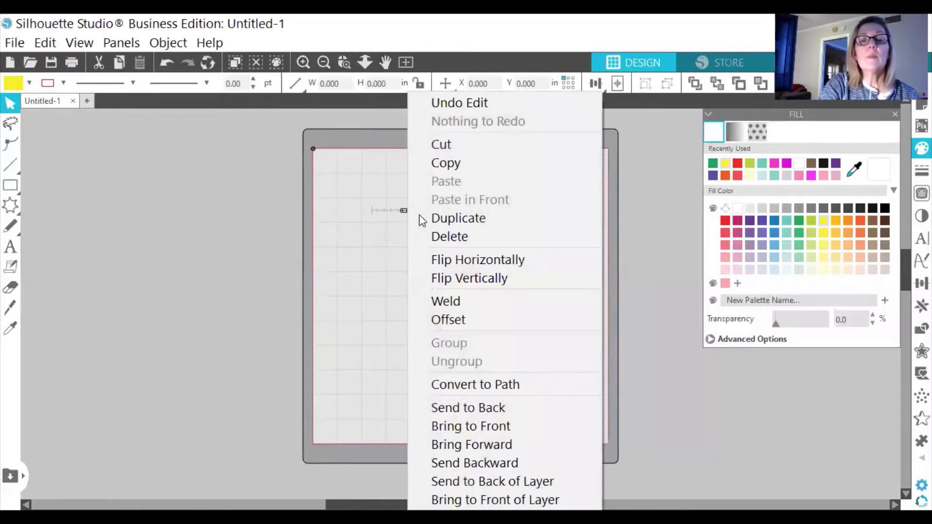
pyautogui.click(447, 236)
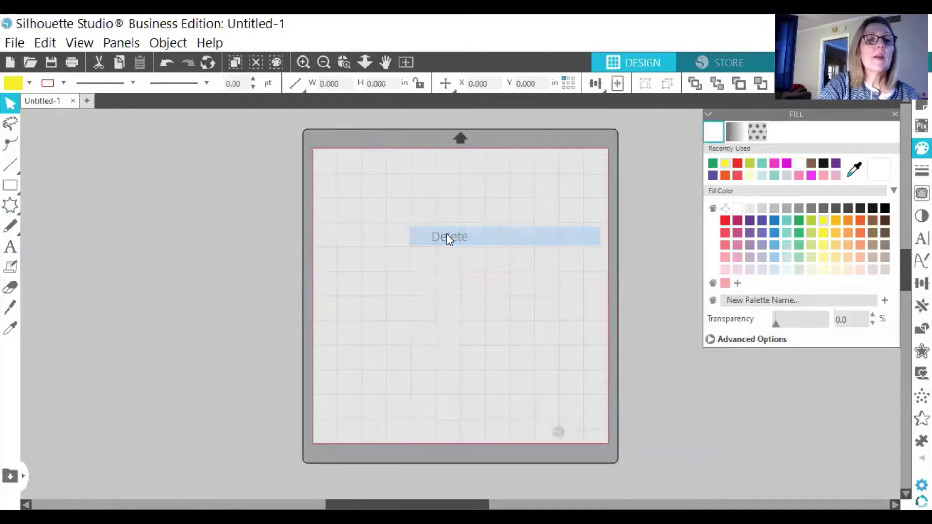
# Draw a spiked sunburst about 6.7 in across with the multi-point star flexishape and move it toward the middle of the mat.
pyautogui.click(9, 208)
pyautogui.click(30, 246)
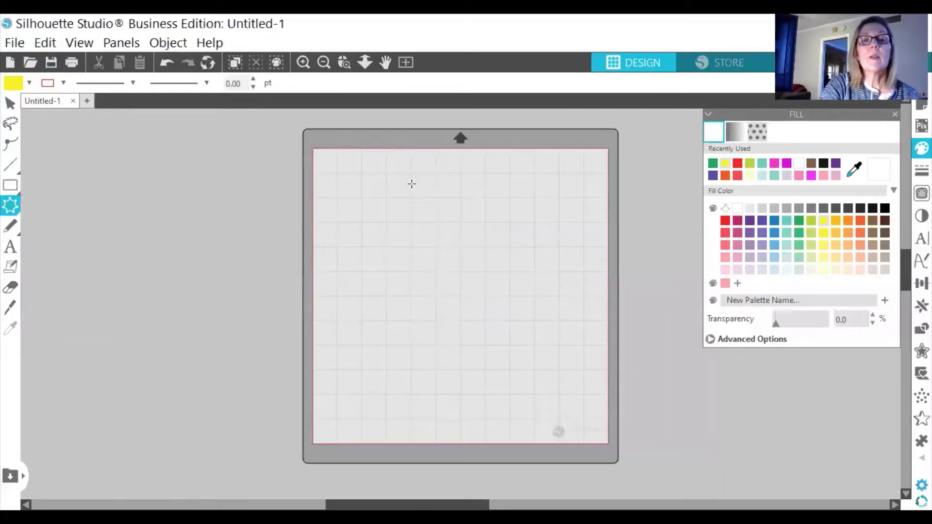
pyautogui.moveTo(416, 212); pyautogui.dragTo(424, 305)
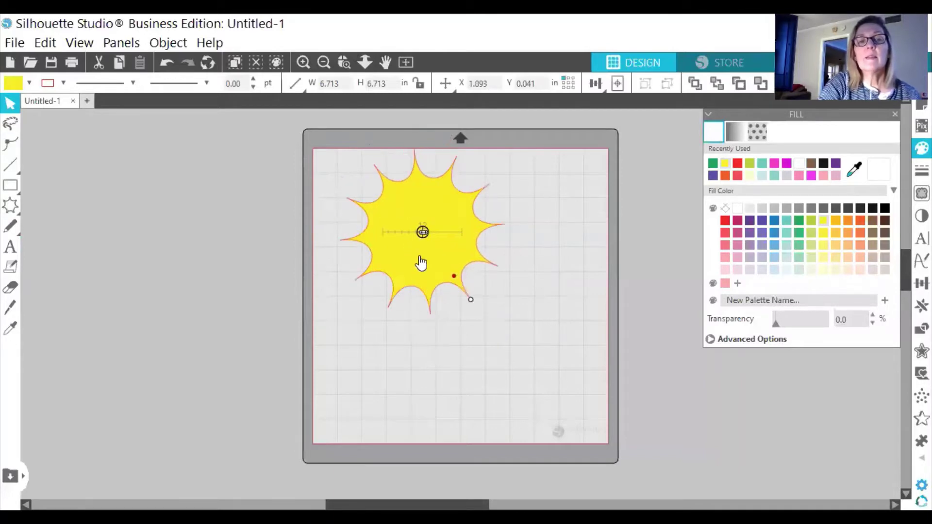
pyautogui.moveTo(420, 258); pyautogui.dragTo(441, 318)
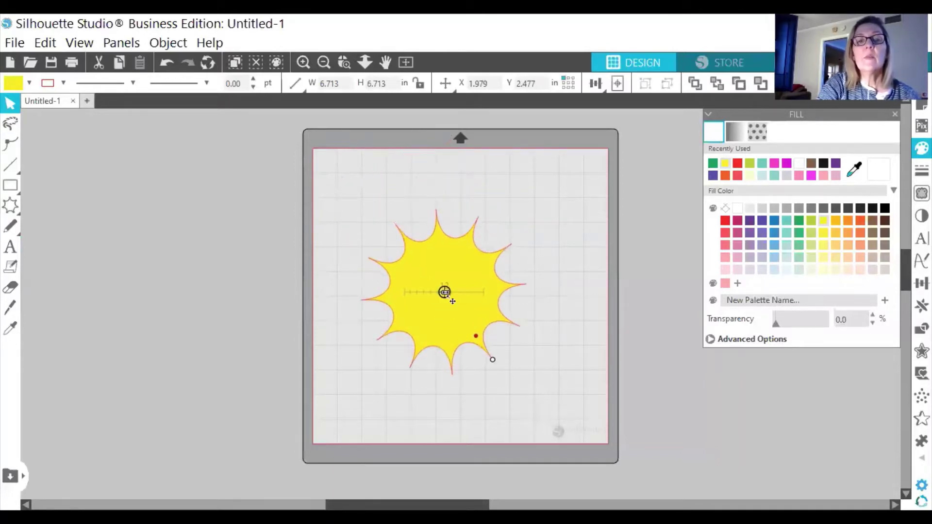
# Vary the sunburst's point count from five to near the slider's maximum, and enlarge its inner radius to shorten the spikes.
pyautogui.moveTo(444, 292); pyautogui.dragTo(410, 293)
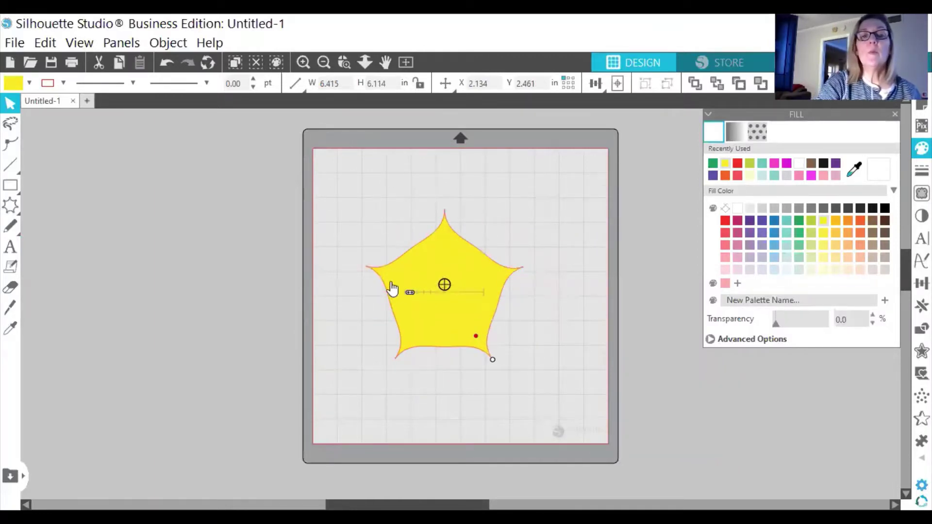
pyautogui.moveTo(416, 292); pyautogui.dragTo(482, 293)
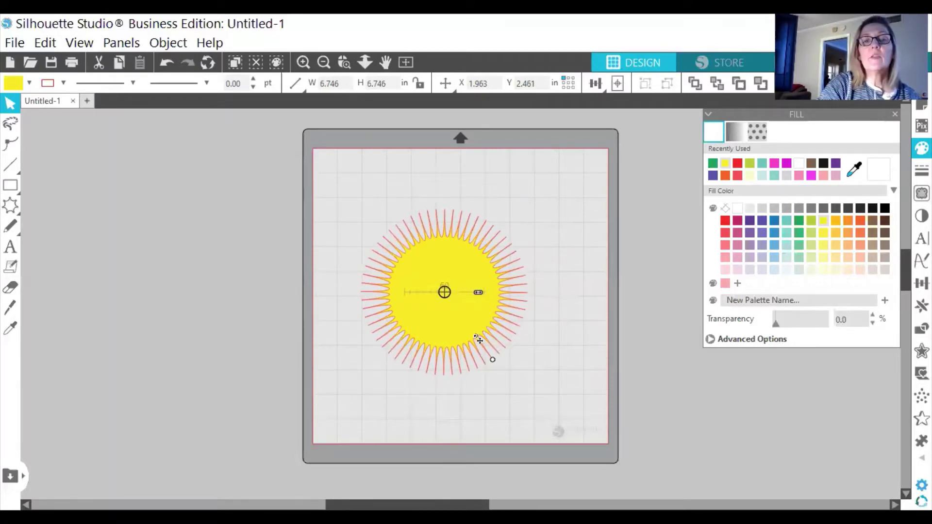
pyautogui.moveTo(479, 340)
pyautogui.mouseDown()
pyautogui.moveTo(454, 309)
pyautogui.moveTo(488, 341)
pyautogui.mouseUp()
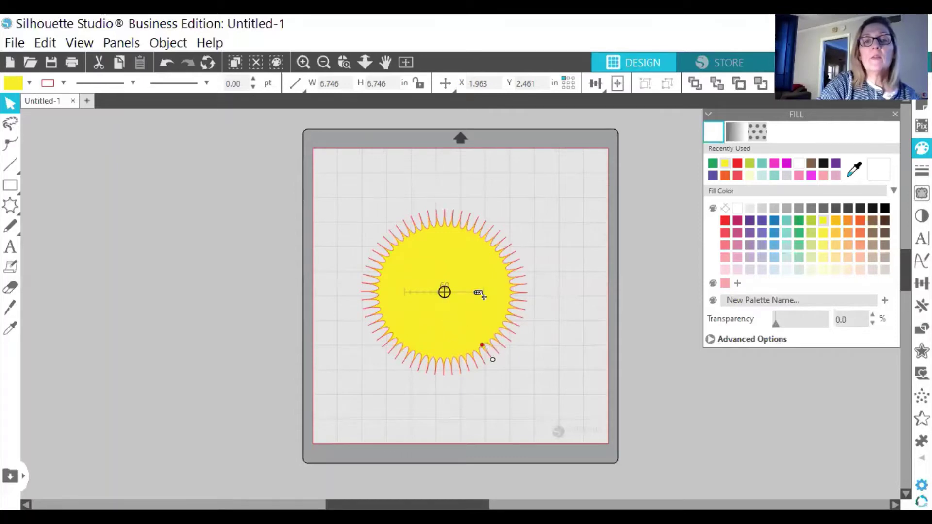
# Lower the sunburst's point count until its spikes become broad, widely spaced points, and delete the sunburst.
pyautogui.moveTo(478, 290); pyautogui.dragTo(446, 292)
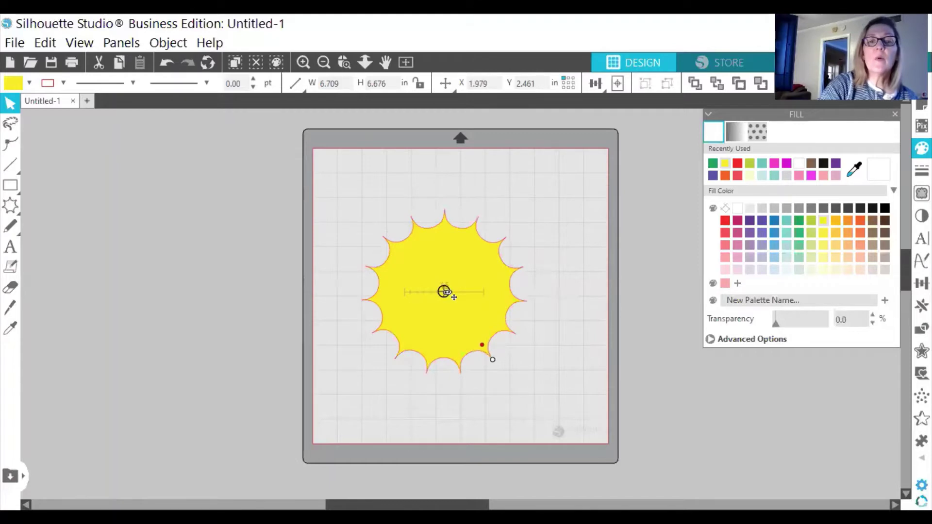
pyautogui.rightClick(466, 287)
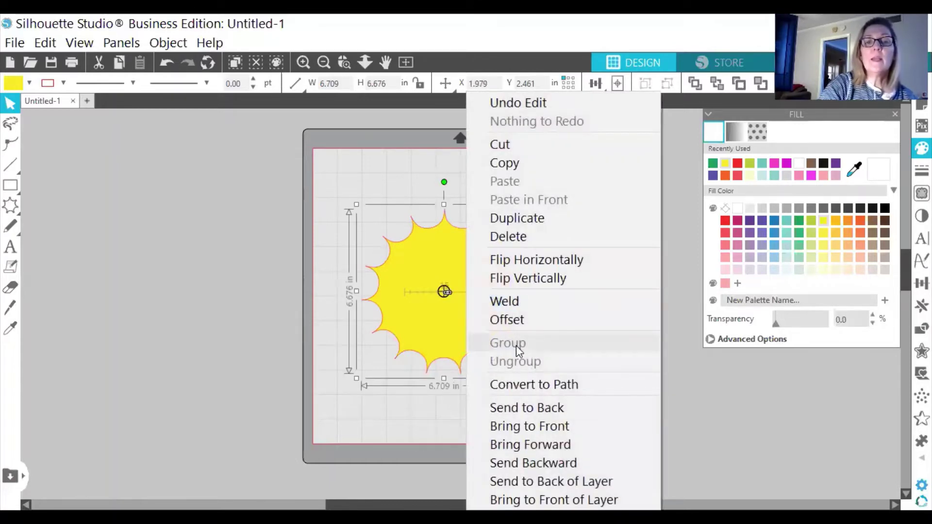
pyautogui.click(521, 235)
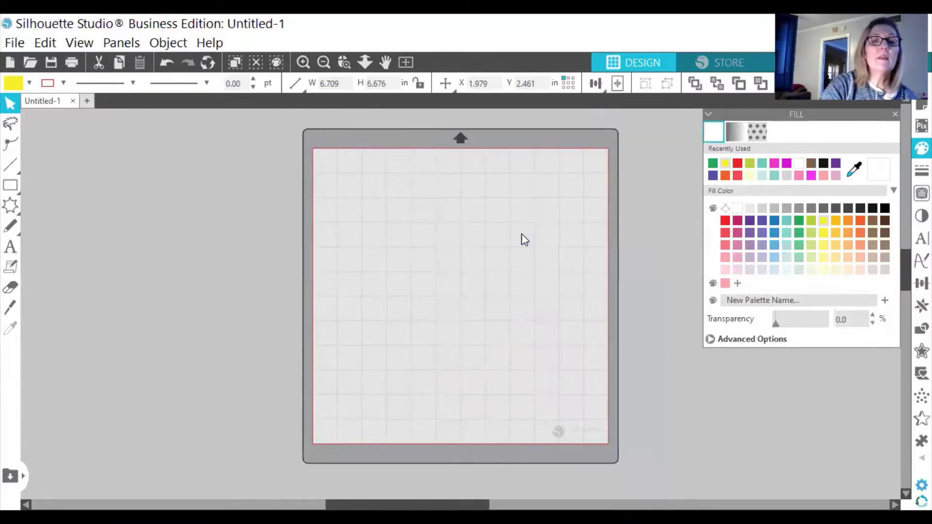
# Draw a diagonal balloon about 4.69 by 3.70 in with the balloon flexishape in the middle of the mat.
pyautogui.click(11, 206)
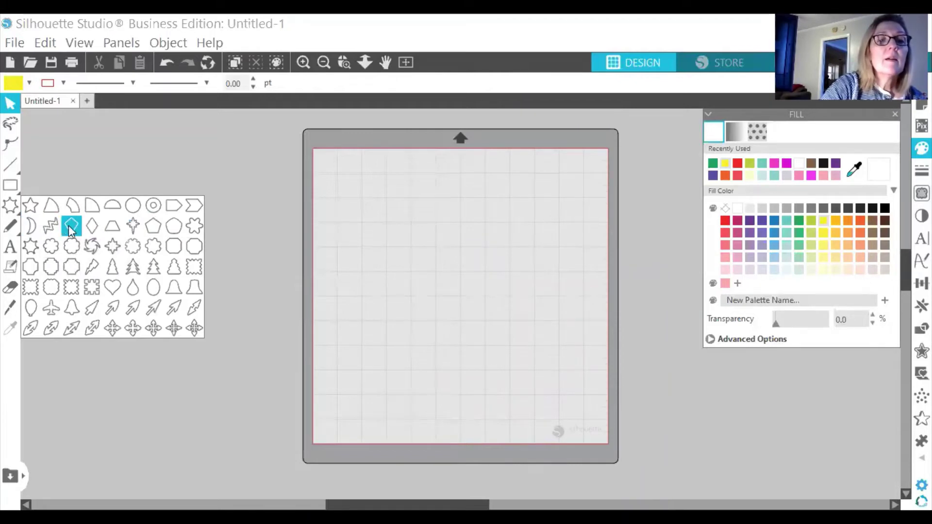
pyautogui.click(31, 308)
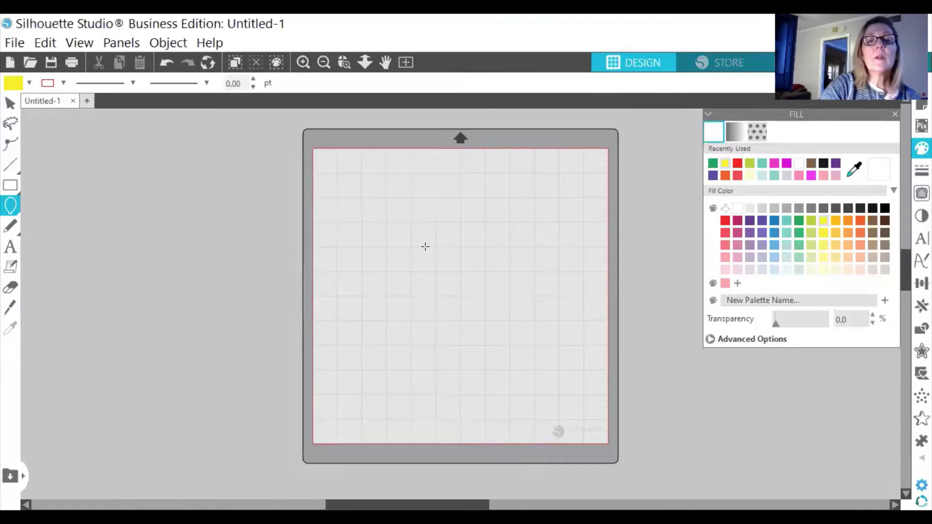
pyautogui.moveTo(423, 247); pyautogui.dragTo(533, 311)
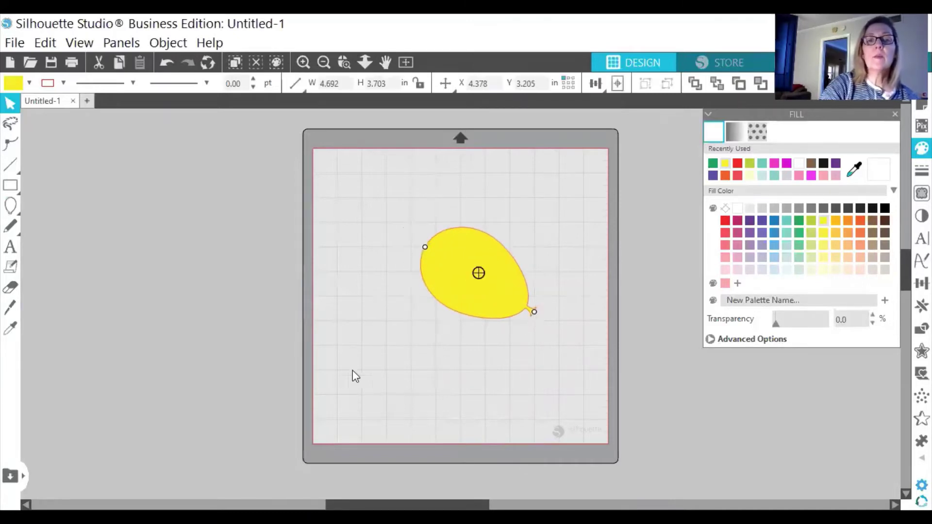
# Rotate the balloon until its neck points straight up, and enlarge it to about 6.9 by 5.4 in.
pyautogui.click(489, 296)
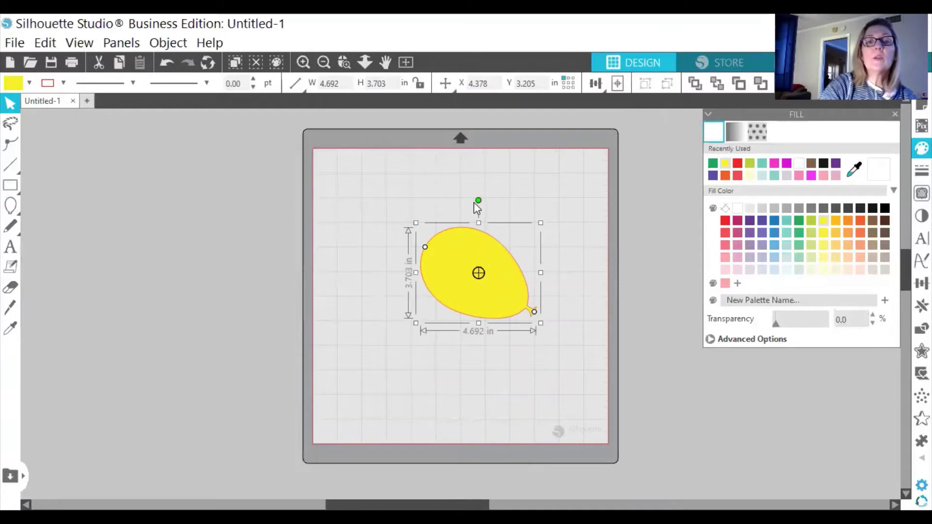
pyautogui.moveTo(478, 200); pyautogui.dragTo(437, 303)
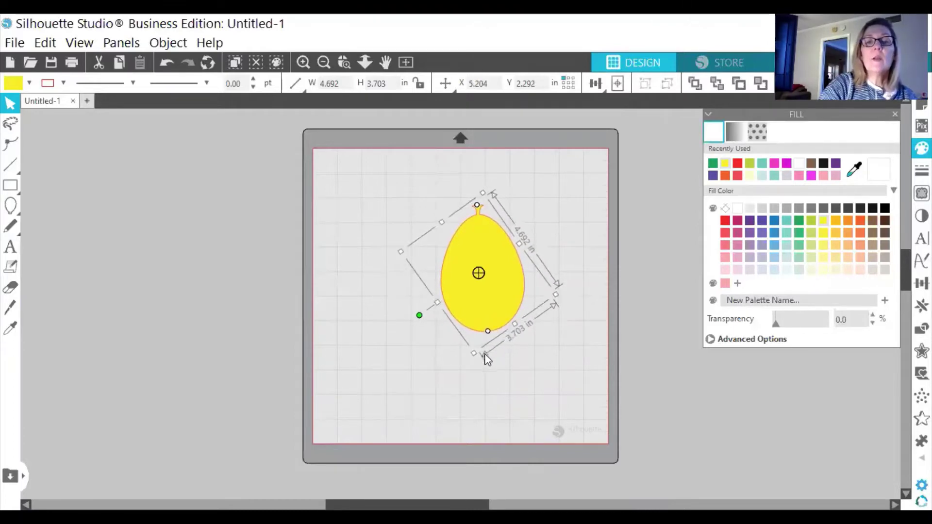
pyautogui.moveTo(472, 354); pyautogui.dragTo(464, 422)
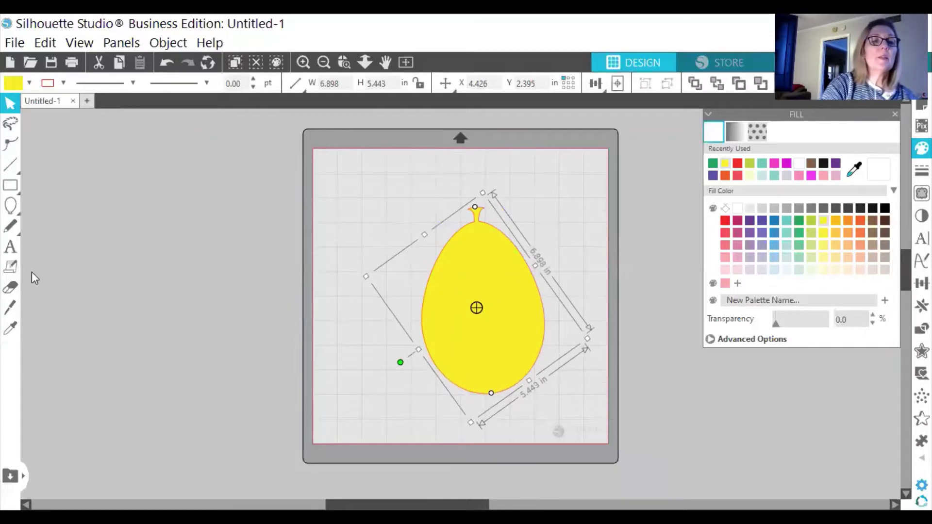
# Cut the balloon straight across below its neck with the Knife tool, and move the cut-off neck piece off the mat's left side.
pyautogui.click(11, 308)
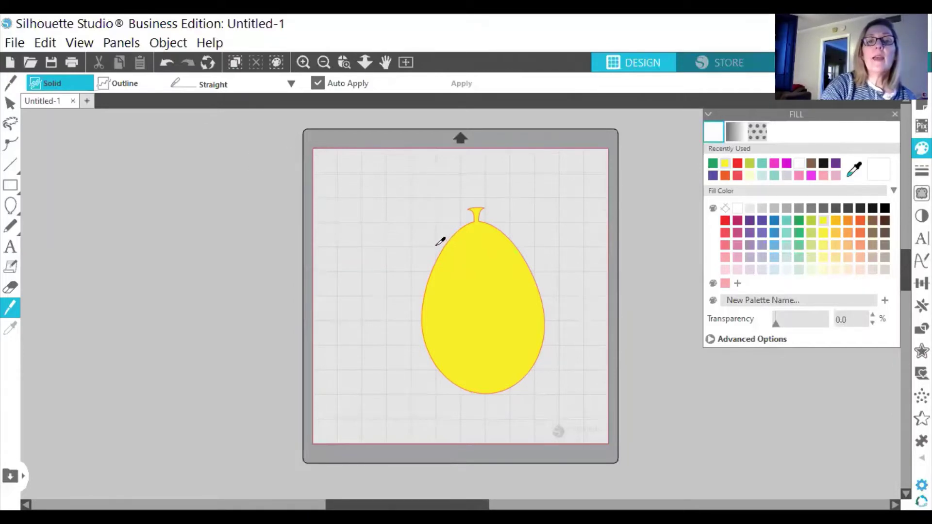
pyautogui.moveTo(437, 245); pyautogui.dragTo(530, 246)
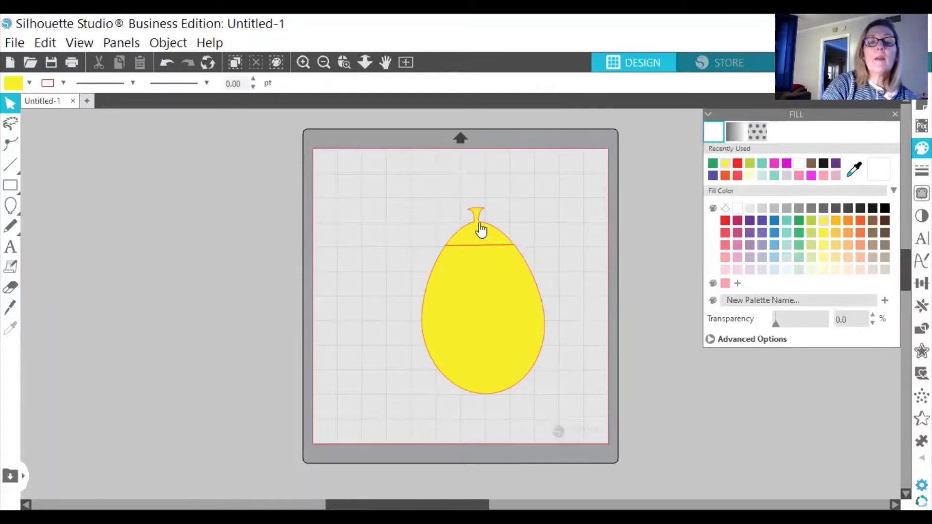
pyautogui.moveTo(478, 226); pyautogui.dragTo(146, 251)
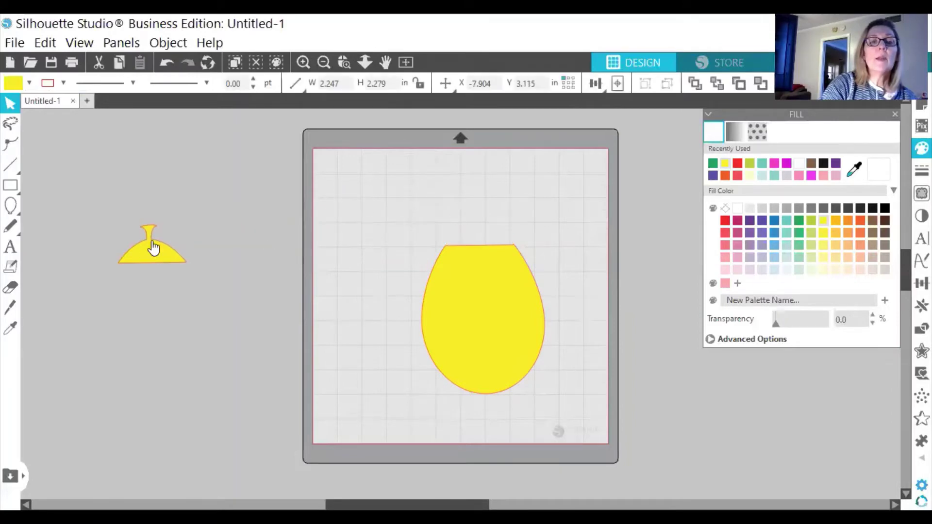
# Move the remaining balloon body up and to the left, to about X 3.04, Y 2.78 in on the mat.
pyautogui.click(485, 347)
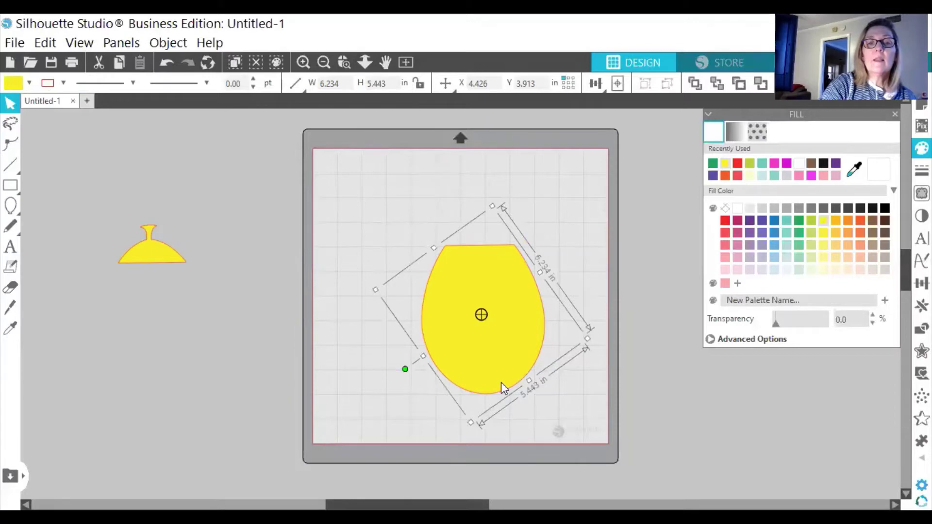
pyautogui.click(551, 406)
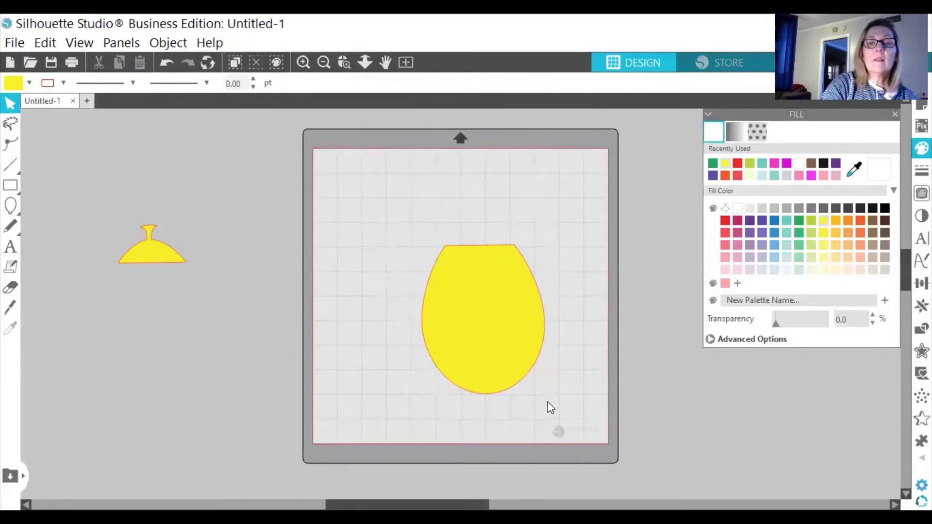
pyautogui.click(508, 384)
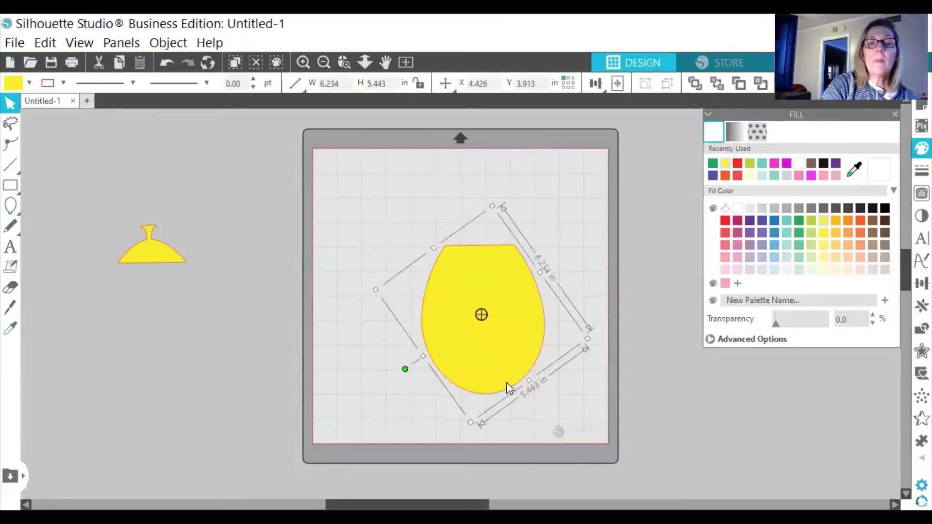
pyautogui.moveTo(506, 383); pyautogui.dragTo(474, 360)
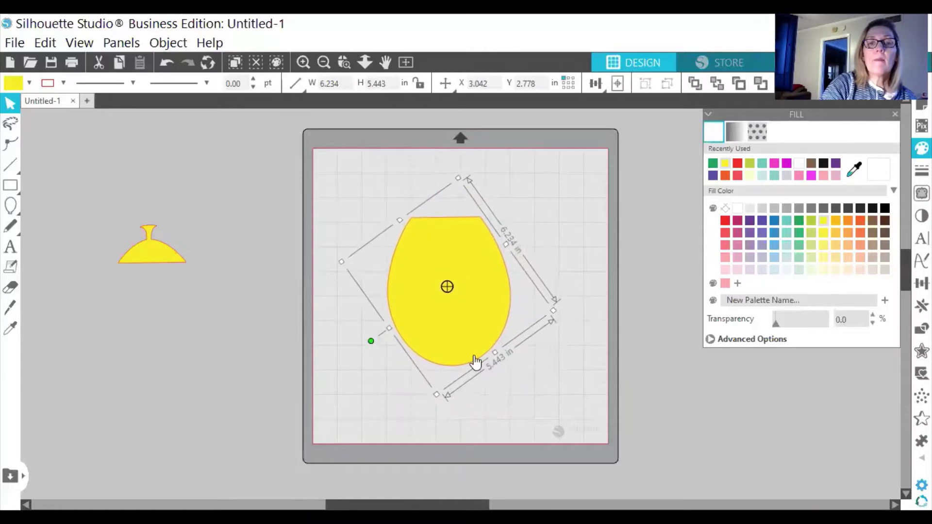
pyautogui.click(436, 383)
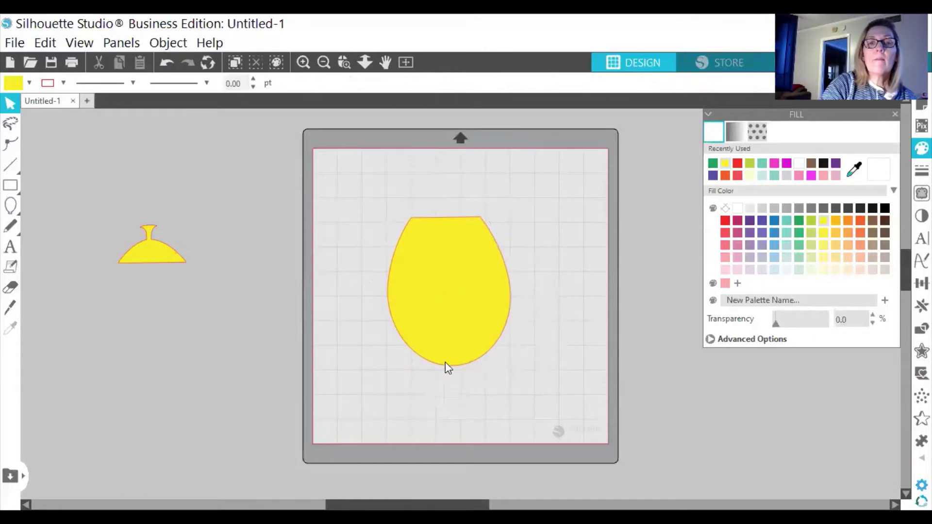
# Flatten the balloon body's rounded bottom by raising an added edit point, and move the body off the mat below the neck piece.
pyautogui.doubleClick(511, 290)
pyautogui.click(509, 282)
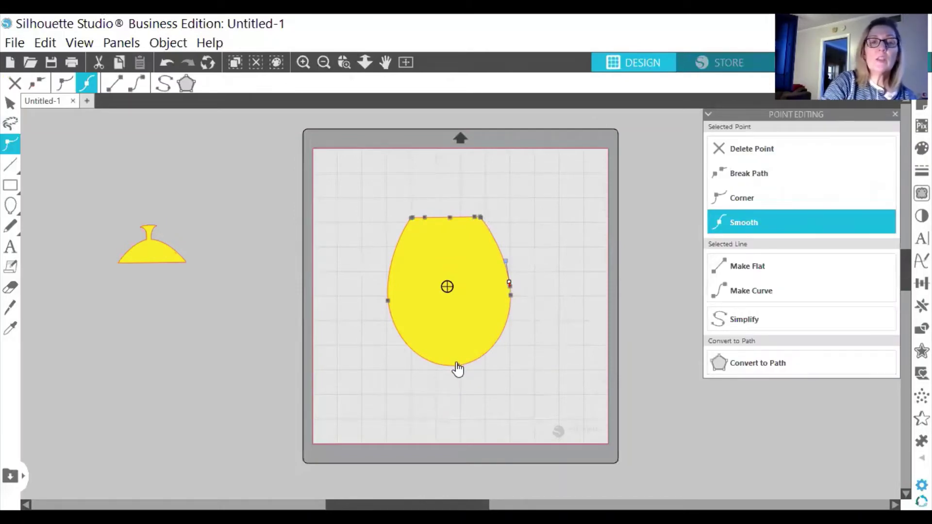
pyautogui.moveTo(456, 362); pyautogui.dragTo(456, 353)
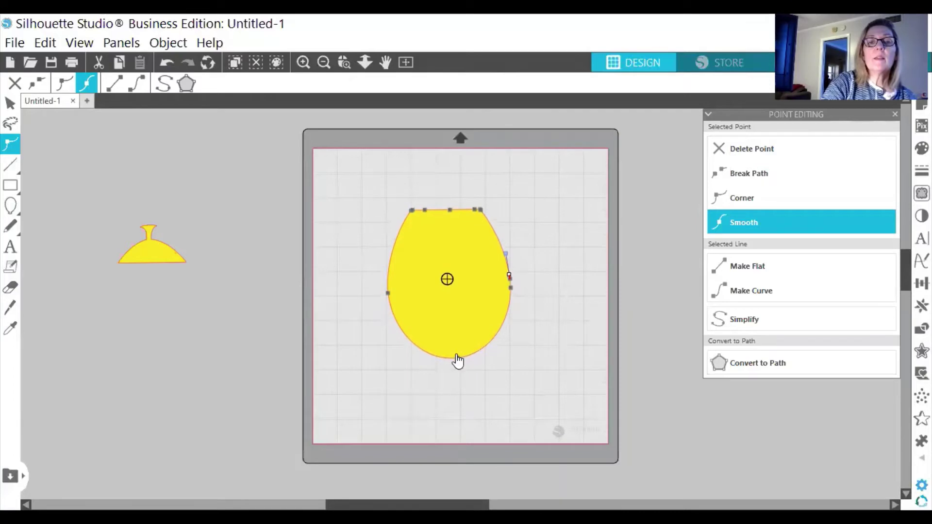
pyautogui.click(456, 358)
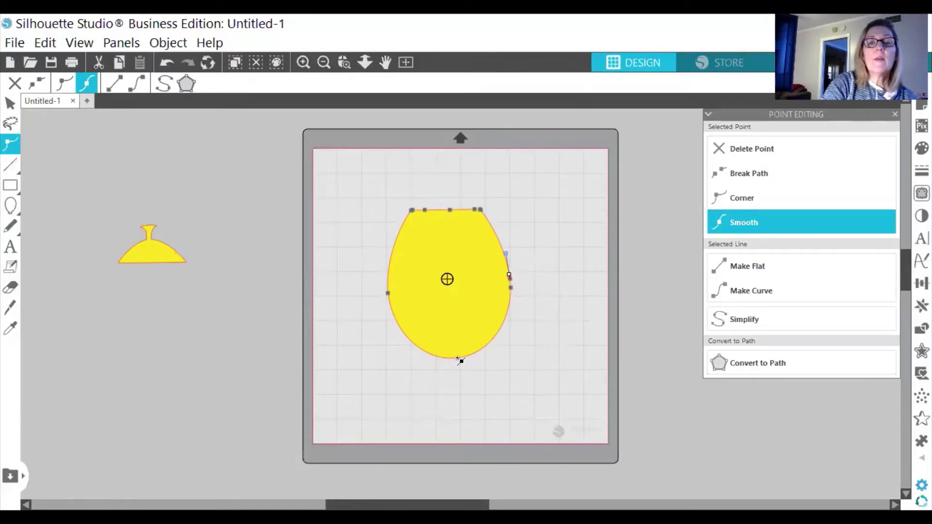
pyautogui.moveTo(460, 361); pyautogui.dragTo(457, 335)
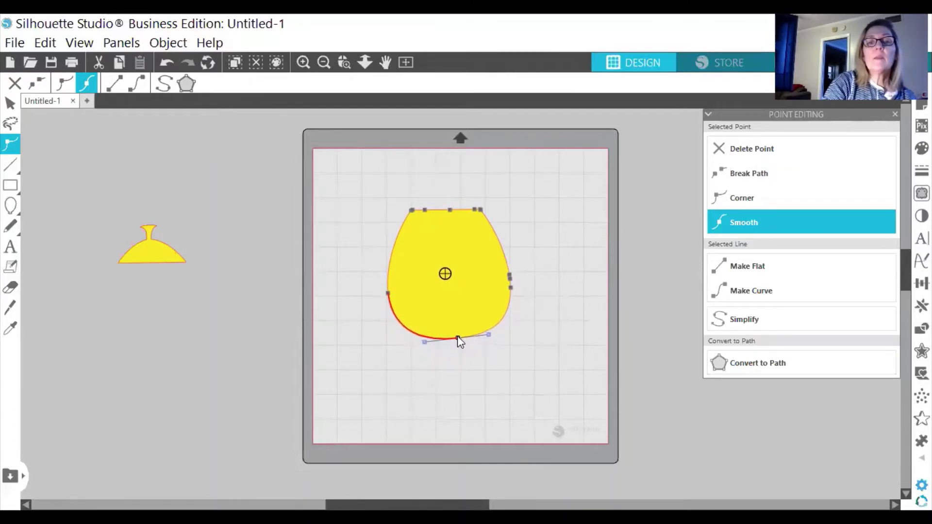
pyautogui.click(546, 360)
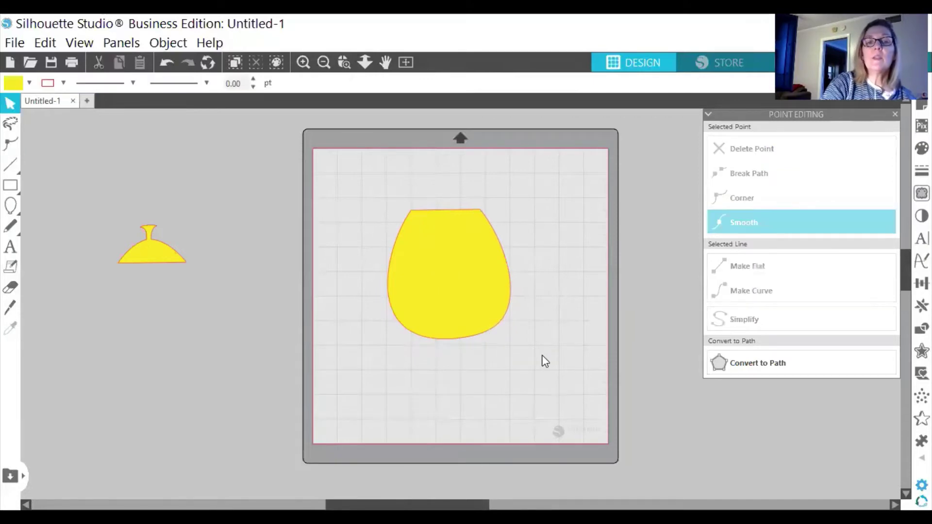
pyautogui.moveTo(455, 319); pyautogui.dragTo(194, 424)
pyautogui.press('Escape')
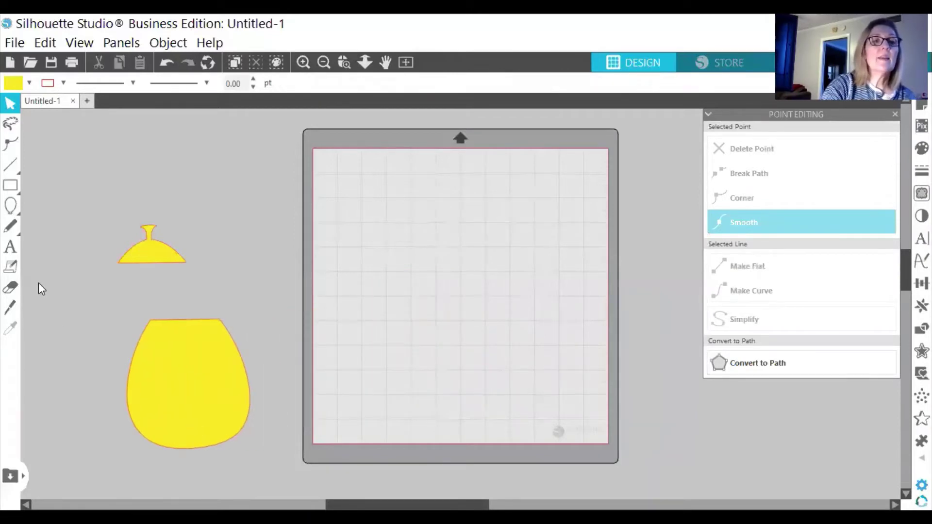
# Draw a rounded-petal flower about 4.85 in across with the flower flexishape in the upper middle of the mat.
pyautogui.click(11, 207)
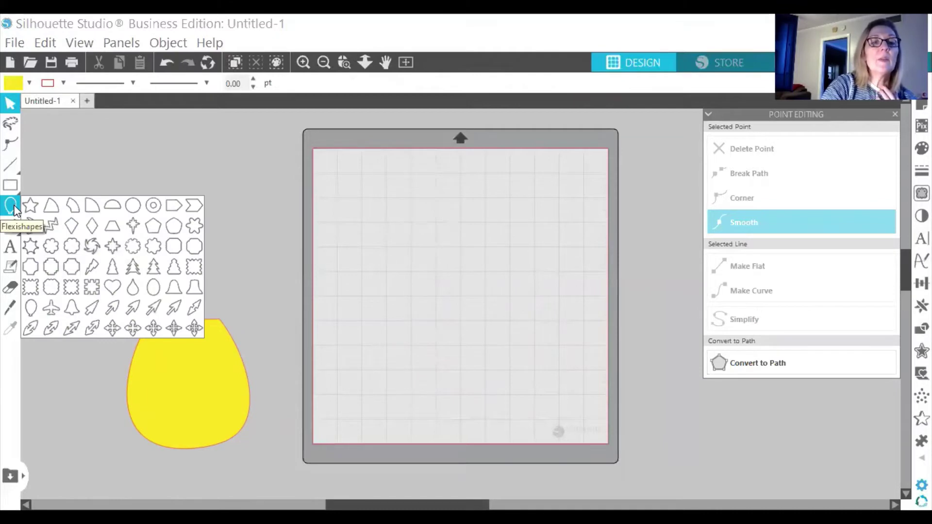
pyautogui.click(54, 246)
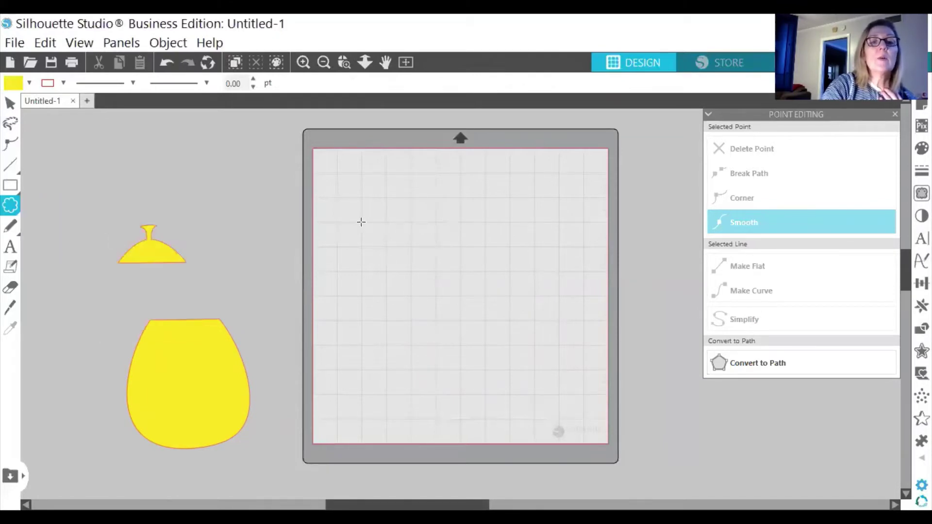
pyautogui.moveTo(390, 218); pyautogui.dragTo(482, 294)
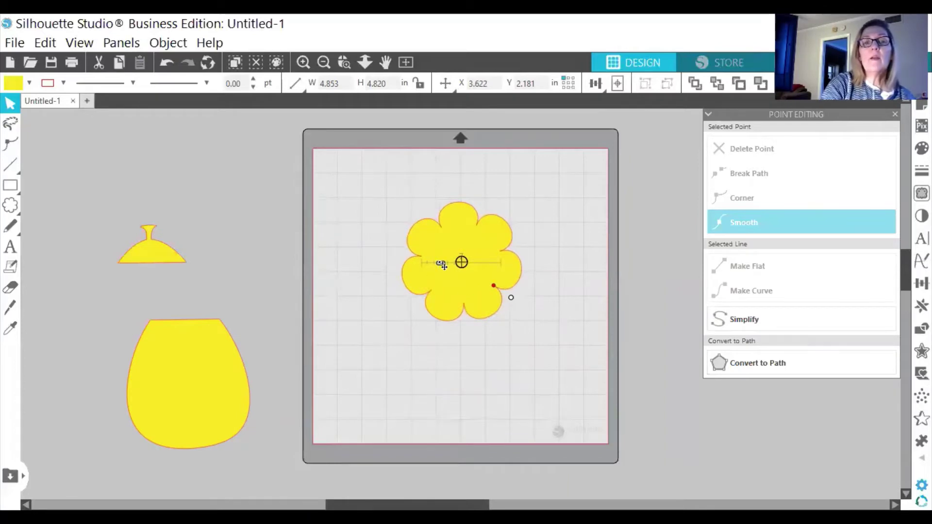
# Vary the flower's petal count, shrink its inner radius to lengthen the petals, and finish with ten petals.
pyautogui.moveTo(440, 263)
pyautogui.mouseDown()
pyautogui.moveTo(483, 263)
pyautogui.moveTo(426, 265)
pyautogui.mouseUp()
pyautogui.moveTo(429, 265); pyautogui.dragTo(454, 266)
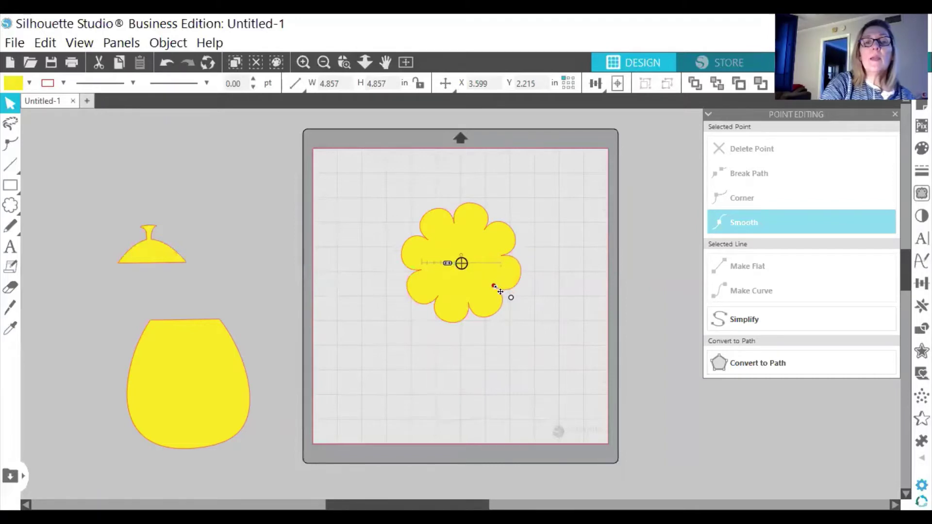
pyautogui.moveTo(494, 285)
pyautogui.mouseDown()
pyautogui.moveTo(462, 264)
pyautogui.moveTo(503, 284)
pyautogui.moveTo(489, 272)
pyautogui.mouseUp()
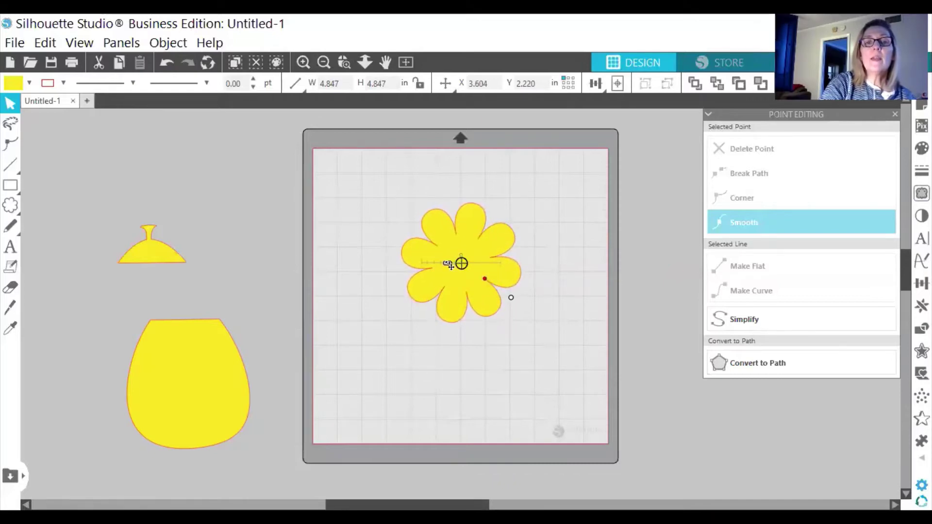
pyautogui.moveTo(449, 266); pyautogui.dragTo(460, 265)
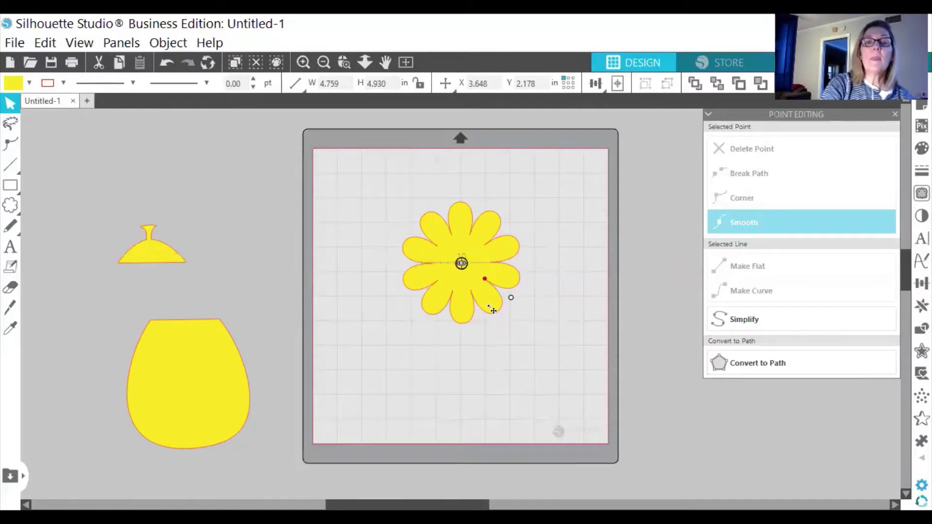
pyautogui.click(476, 378)
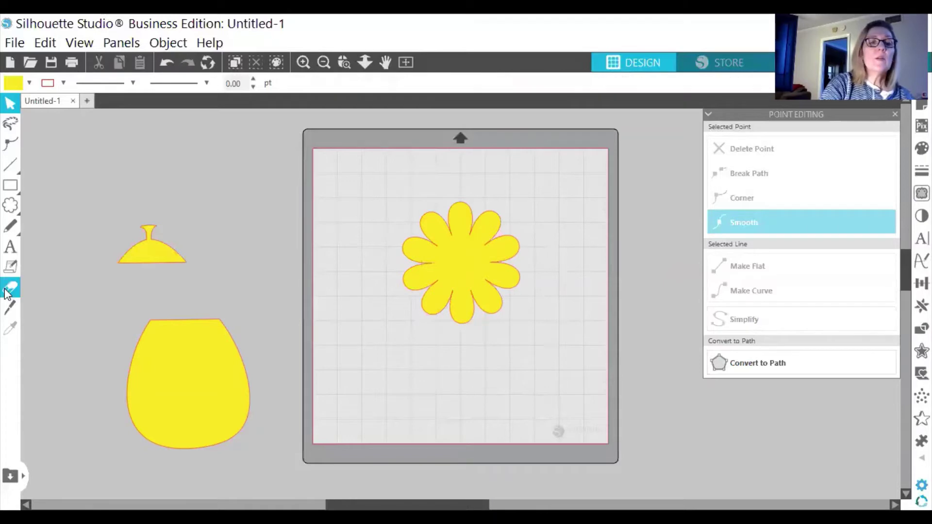
# Cut the flower straight across below its top three petals with the Knife tool, and move the lower part off the mat's left side.
pyautogui.click(9, 307)
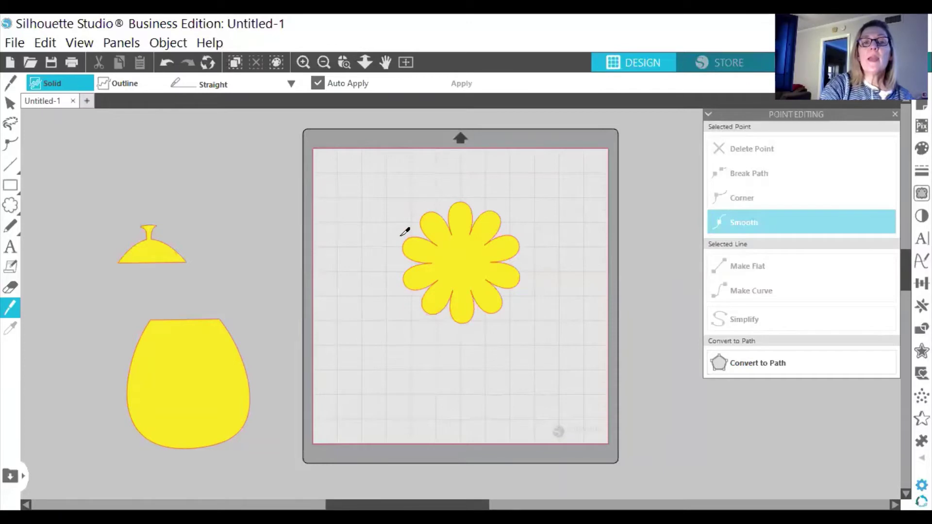
pyautogui.moveTo(401, 236); pyautogui.dragTo(529, 237)
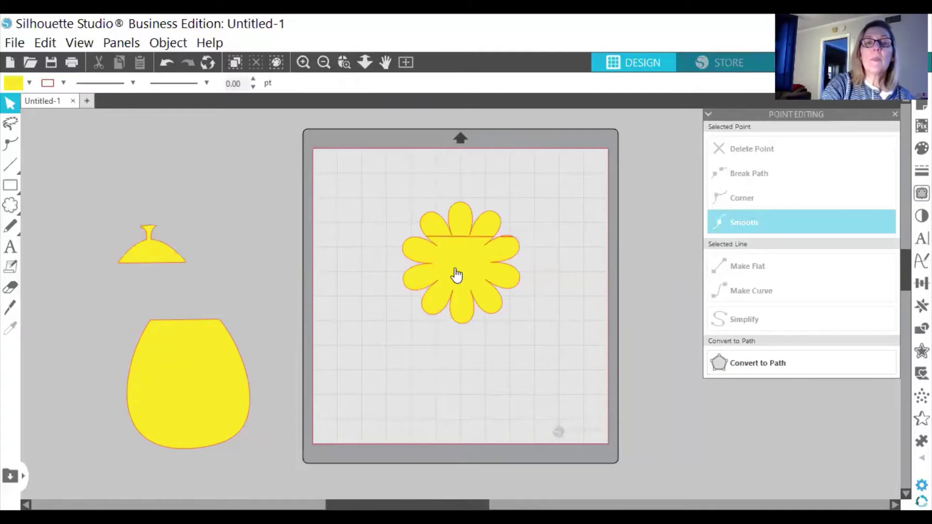
pyautogui.moveTo(450, 288); pyautogui.dragTo(176, 195)
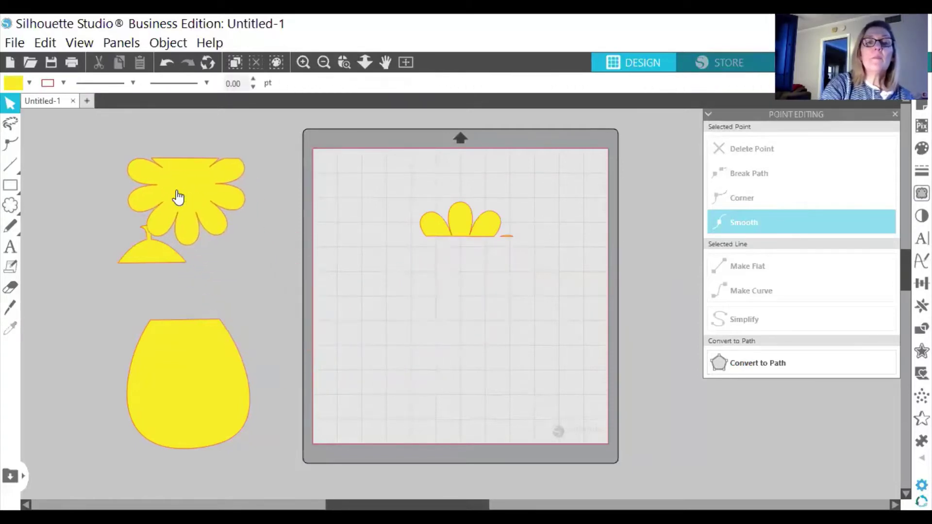
# Delete the leftover petal sliver beside the three-petal piece on the mat.
pyautogui.click(509, 236)
pyautogui.click(507, 235)
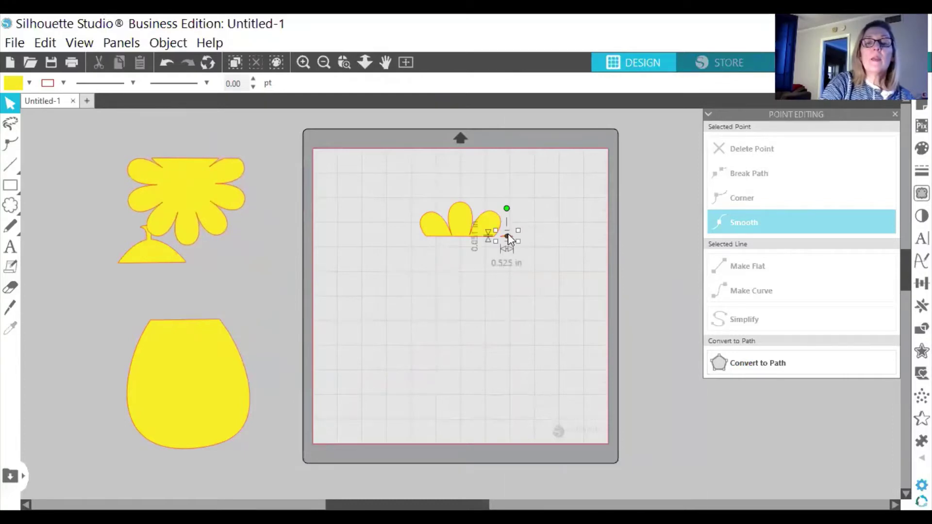
pyautogui.rightClick(508, 234)
pyautogui.click(545, 243)
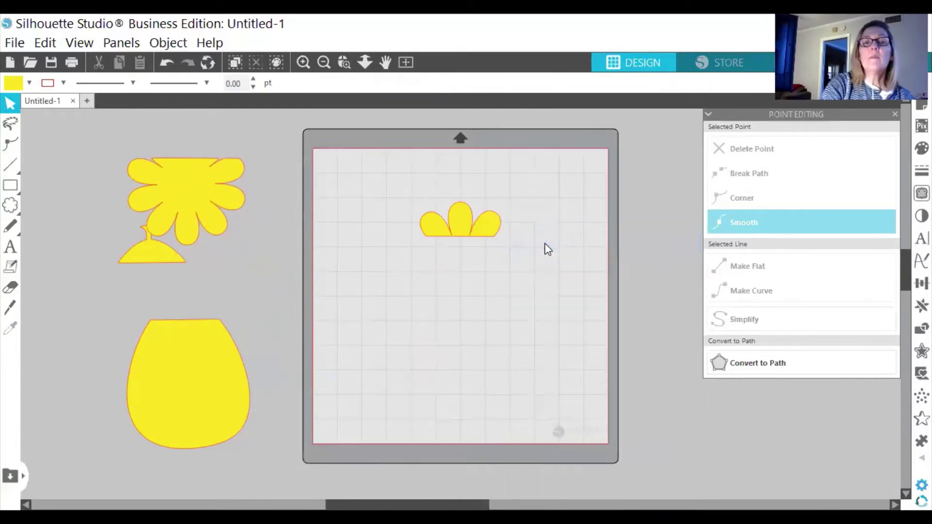
# Undo the sliver deletion, the piece moves and the knife cut until the ten-petal flower is whole again.
pyautogui.rightClick(469, 228)
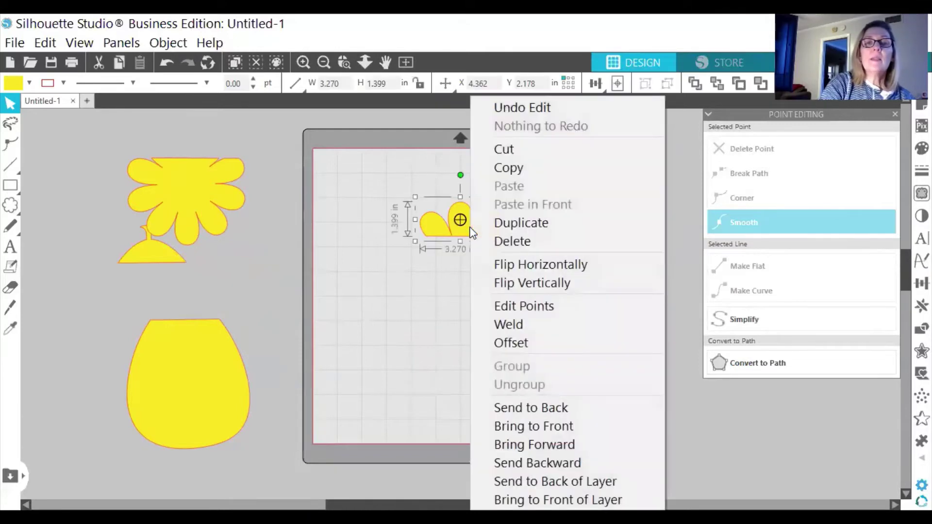
pyautogui.click(406, 260)
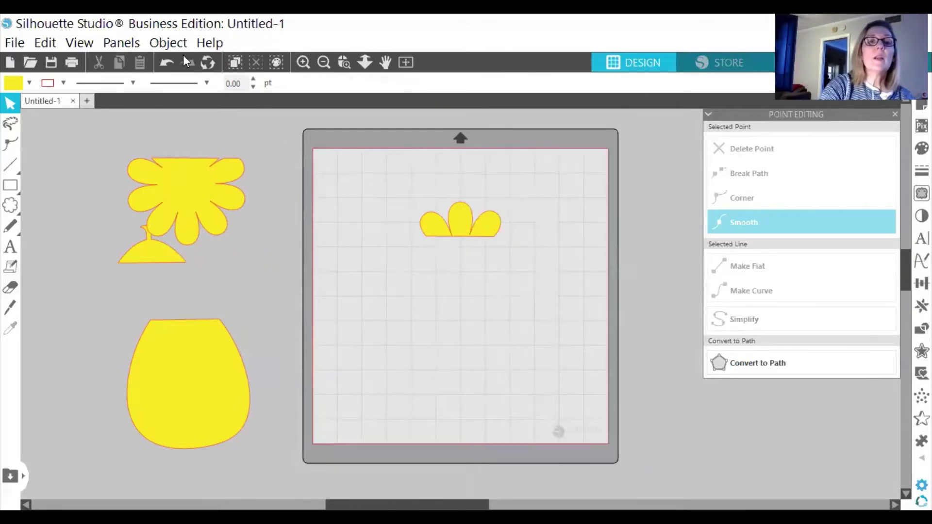
pyautogui.click(168, 64)
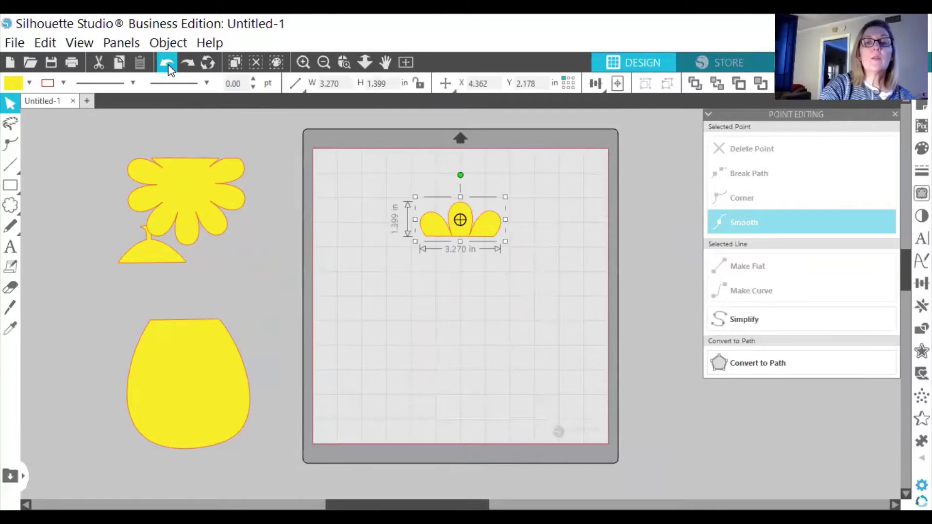
pyautogui.click(168, 64)
pyautogui.click(168, 64)
pyautogui.click(168, 64)
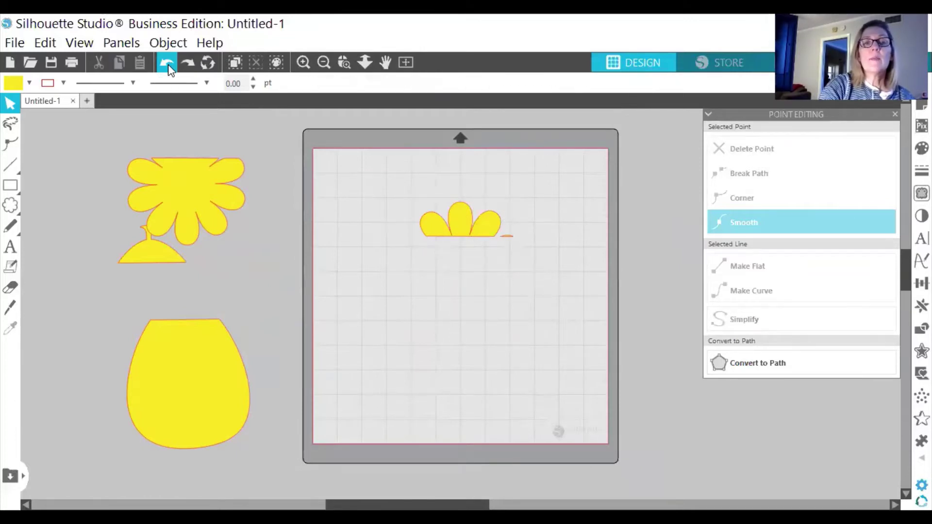
pyautogui.click(168, 64)
pyautogui.click(167, 64)
pyautogui.click(168, 64)
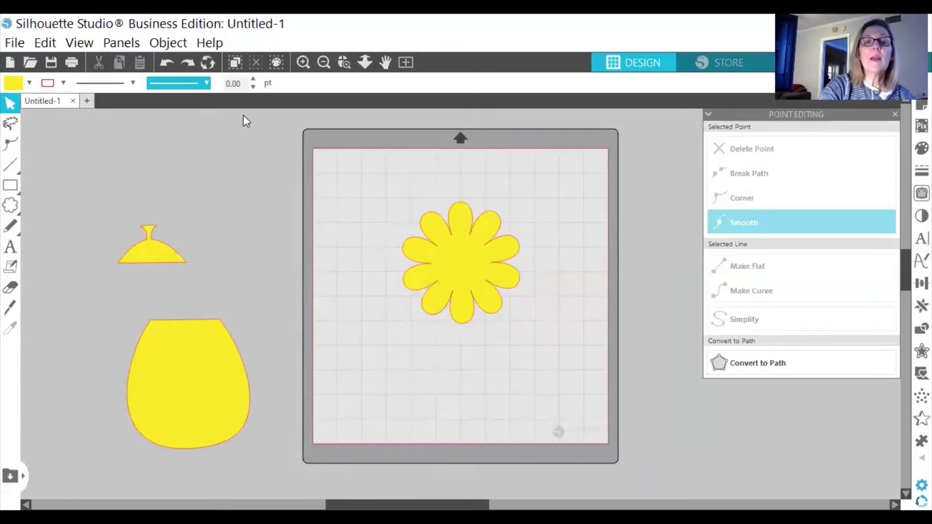
# Try to cut the flower across through its upper side petals with the Knife tool, starting inside the petal, and undo the cut.
pyautogui.click(10, 306)
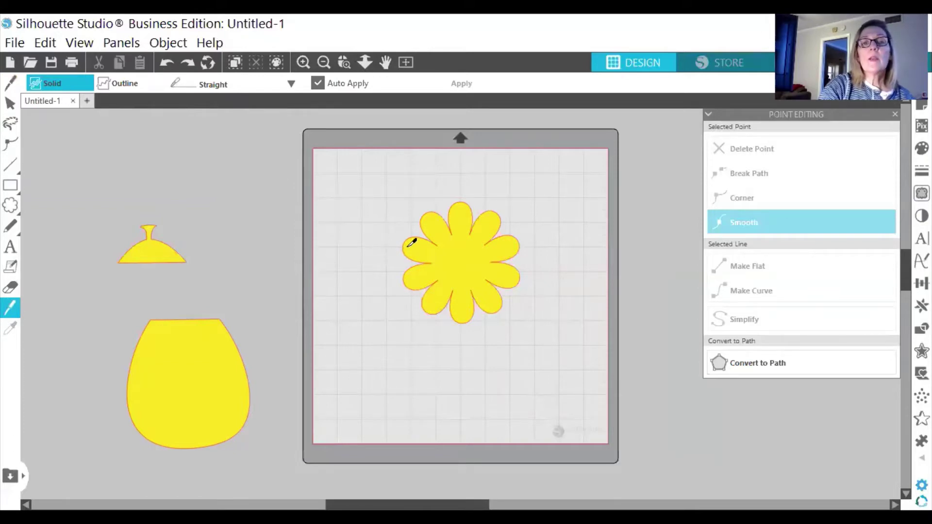
pyautogui.moveTo(410, 249); pyautogui.dragTo(540, 252)
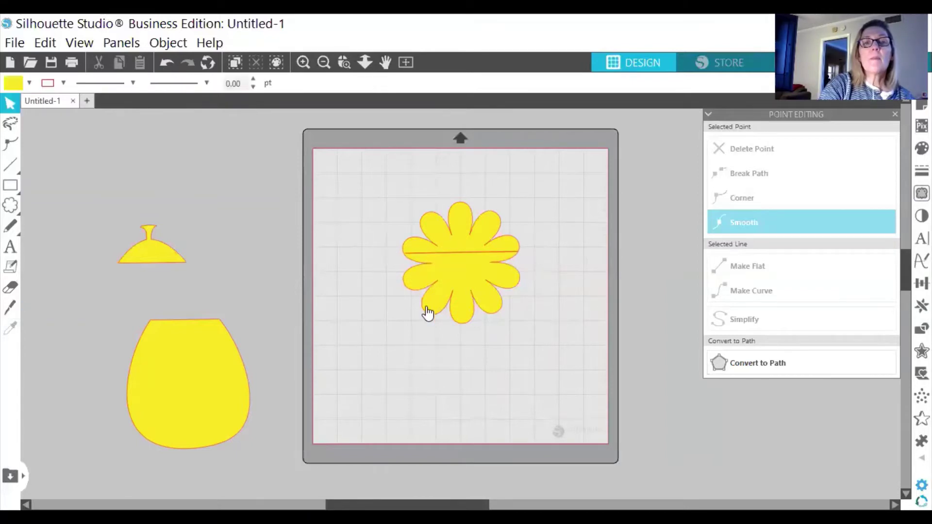
pyautogui.moveTo(435, 305); pyautogui.dragTo(432, 318)
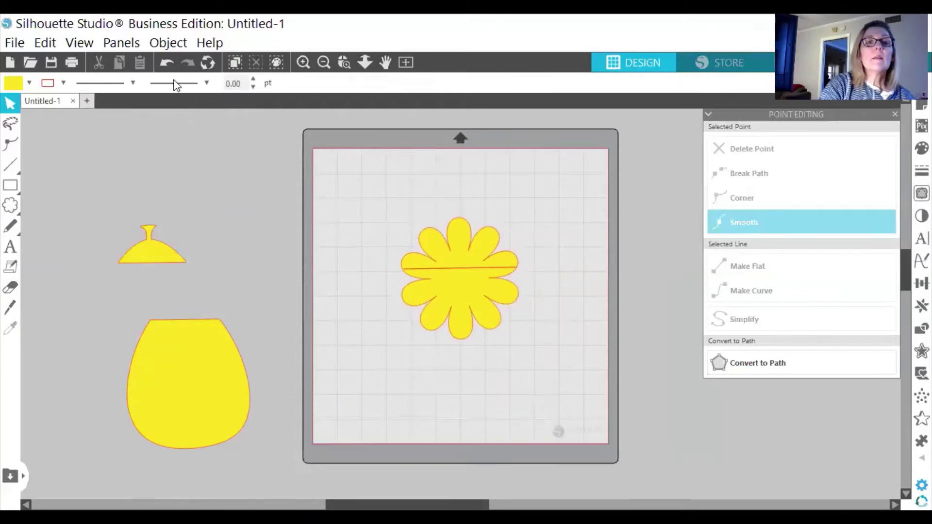
pyautogui.click(166, 65)
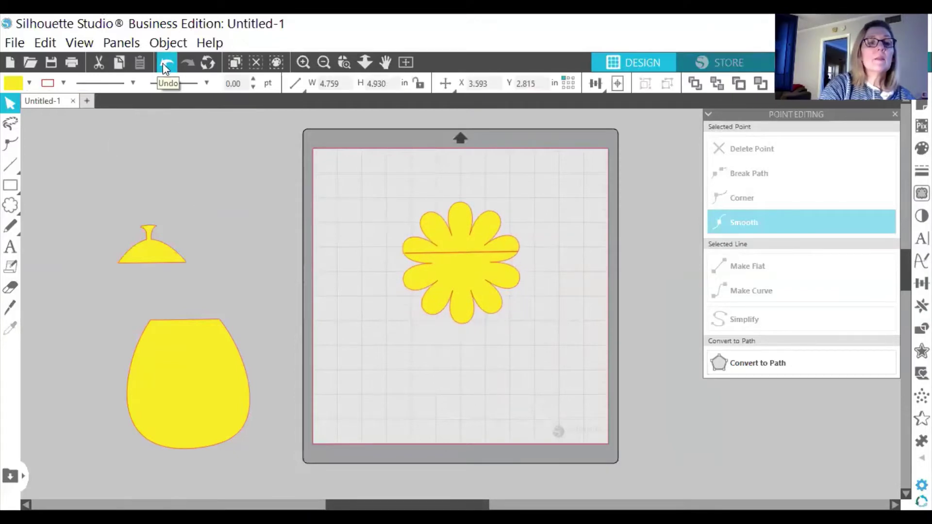
pyautogui.click(10, 306)
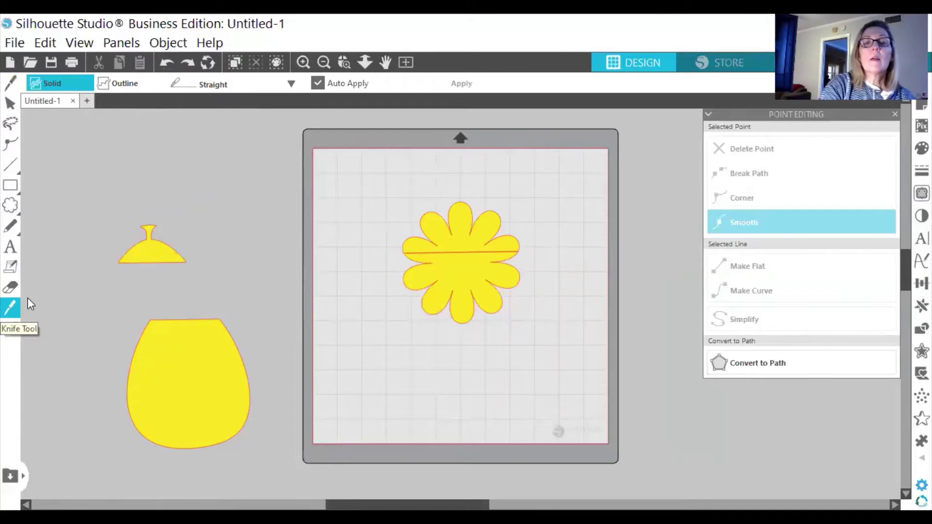
pyautogui.click(167, 65)
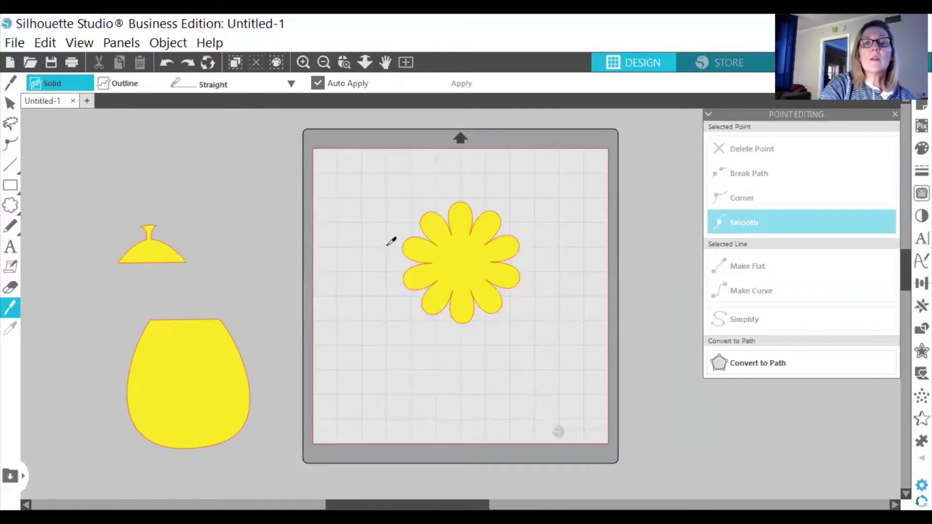
# Cut the flower straight across through its upper side petals and move the lower part and the three-petal piece off the mat's left side.
pyautogui.moveTo(386, 245); pyautogui.dragTo(539, 245)
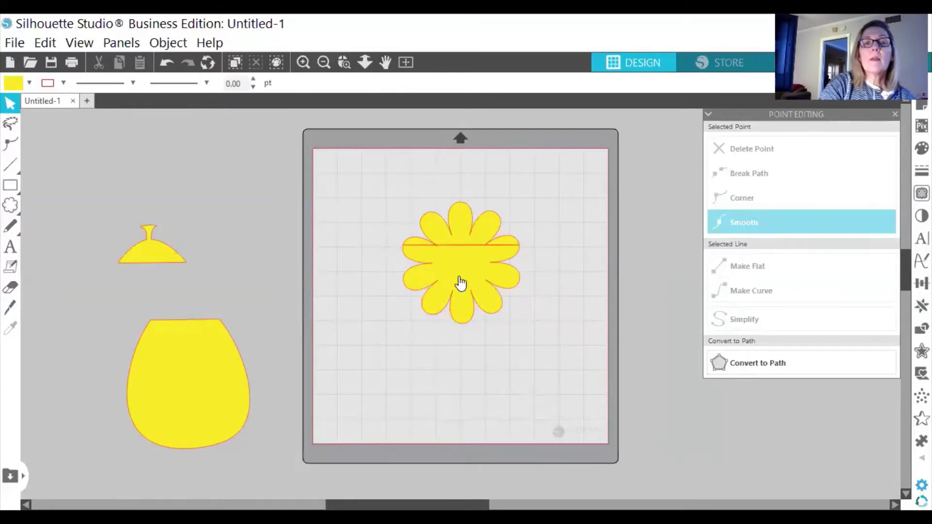
pyautogui.moveTo(456, 279); pyautogui.dragTo(222, 224)
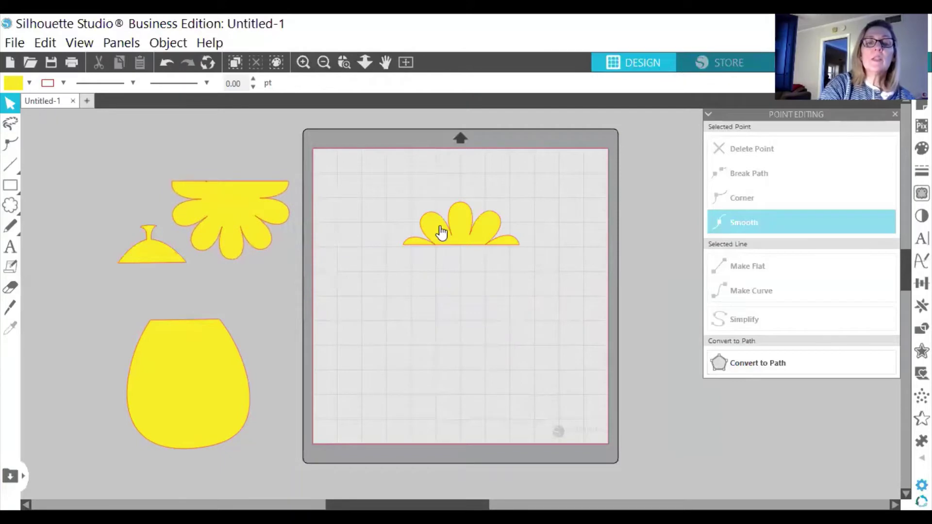
pyautogui.moveTo(438, 231); pyautogui.dragTo(77, 289)
# Delete the two small petal slivers left on the mat.
pyautogui.rightClick(416, 243)
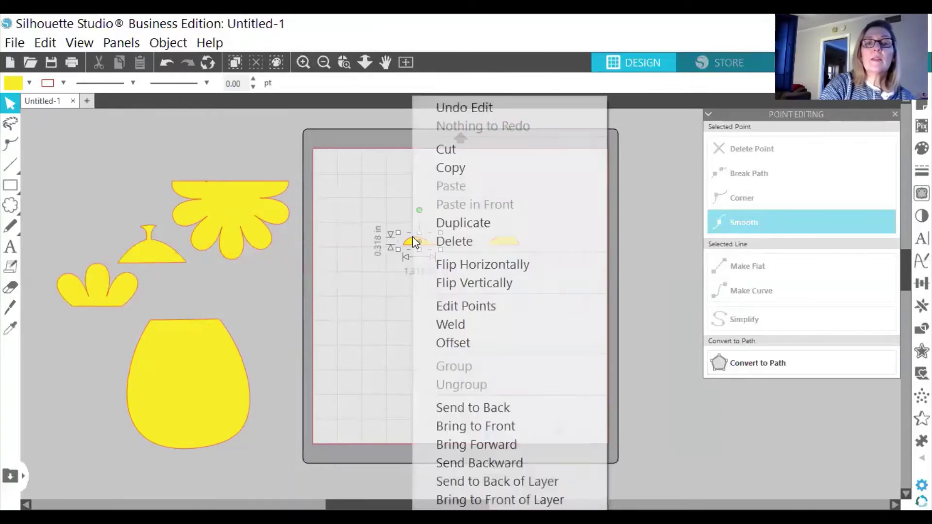
pyautogui.click(473, 245)
pyautogui.rightClick(497, 243)
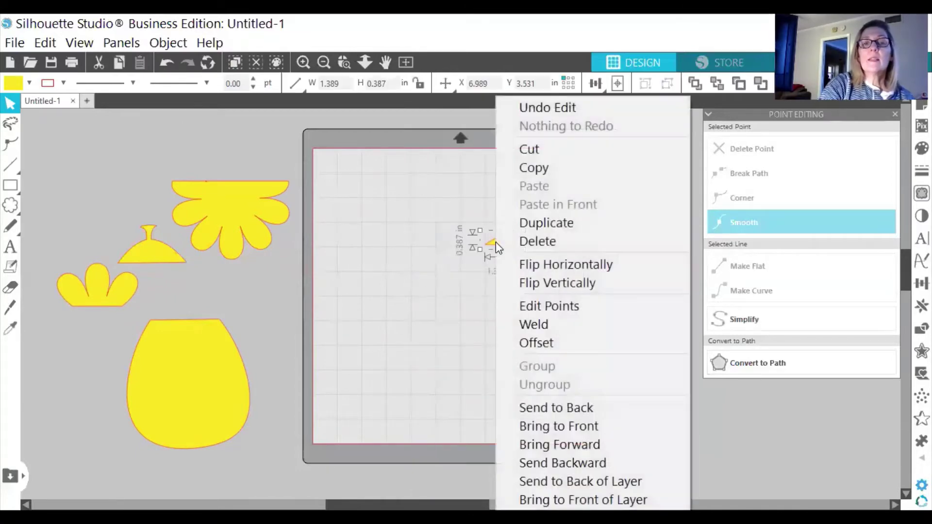
pyautogui.click(536, 245)
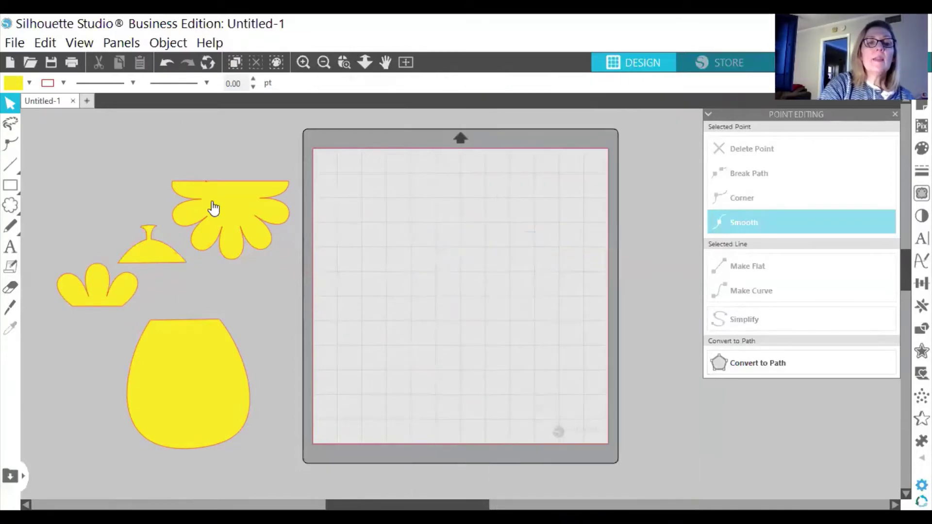
# Move the larger cut flower part back onto the mat and rotate it 180 degrees so its petals point up.
pyautogui.moveTo(214, 203); pyautogui.dragTo(455, 247)
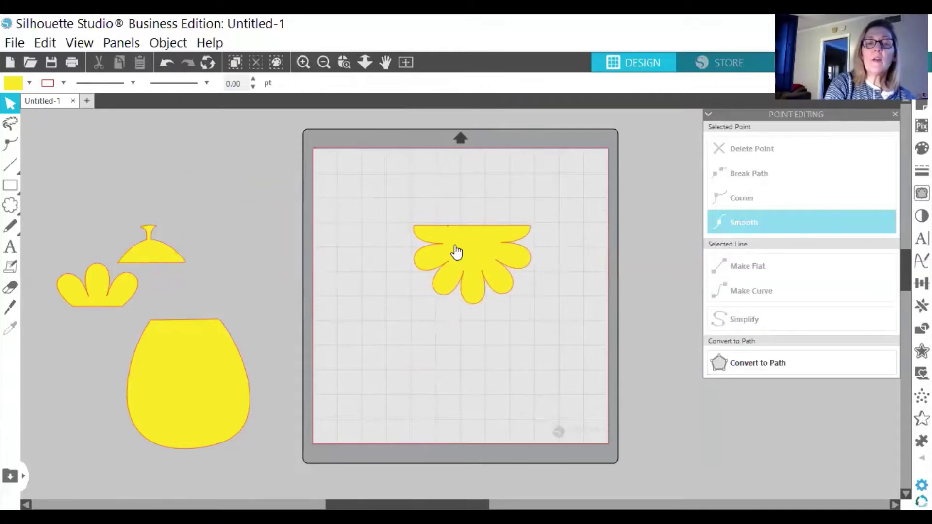
pyautogui.click(471, 282)
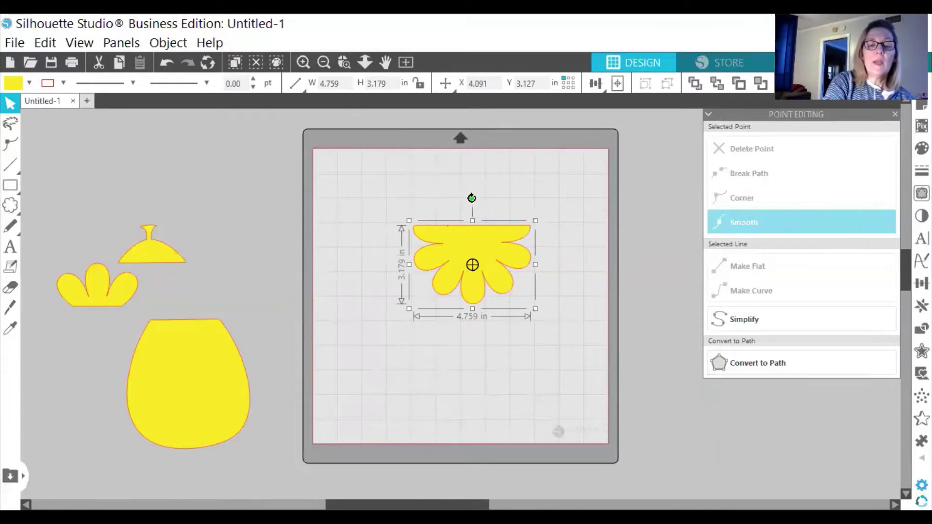
pyautogui.moveTo(471, 199); pyautogui.dragTo(473, 321)
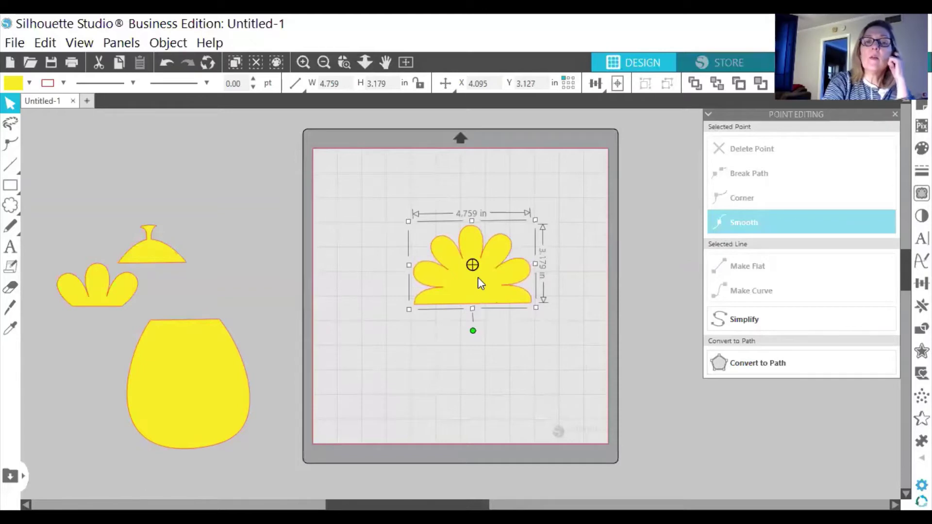
# Give the upturned flower part a green fill and a matching green line color.
pyautogui.moveTo(398, 187); pyautogui.dragTo(556, 351)
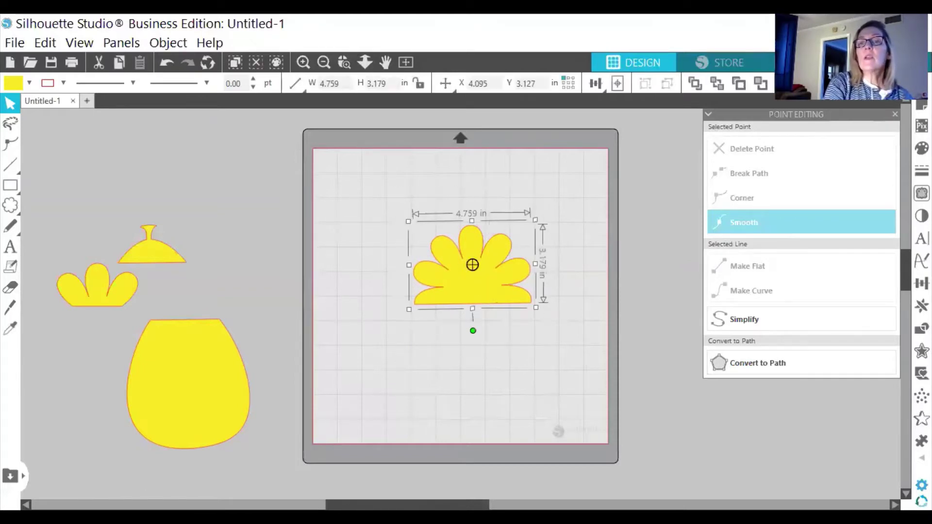
pyautogui.click(921, 148)
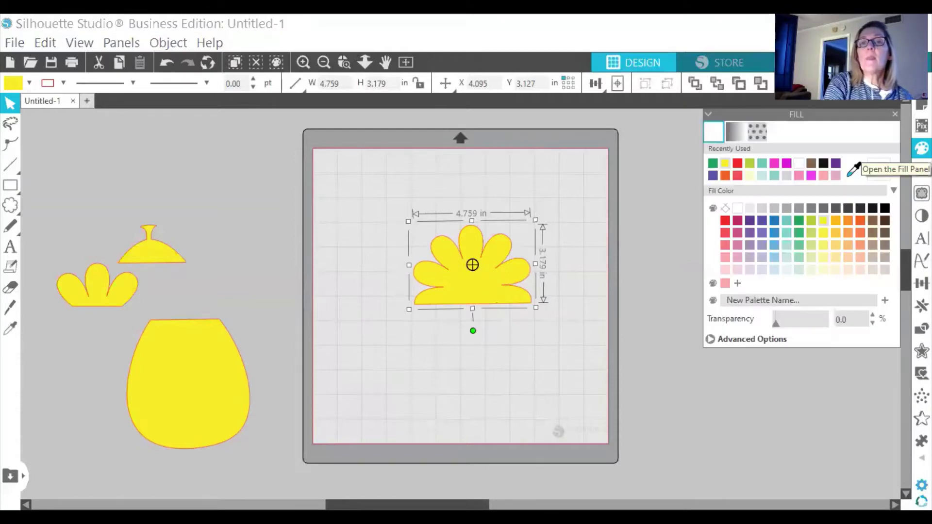
pyautogui.click(712, 164)
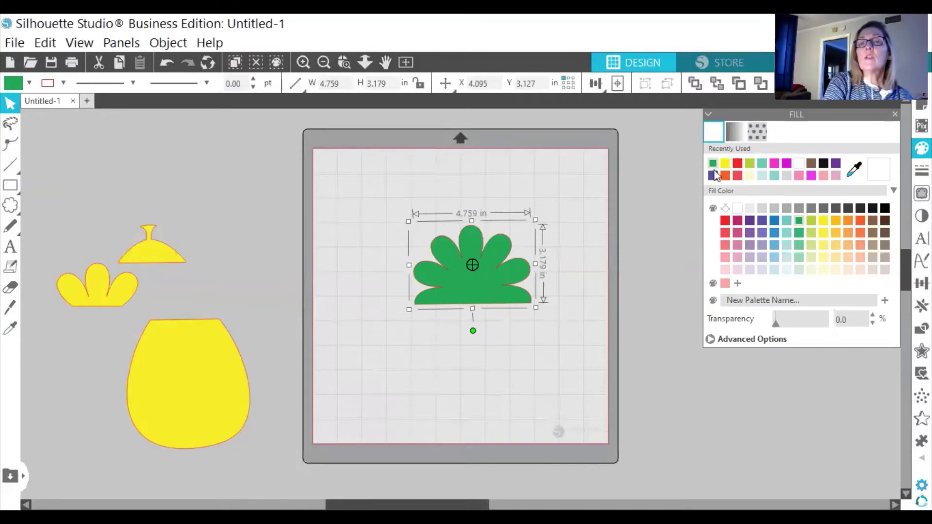
pyautogui.click(921, 170)
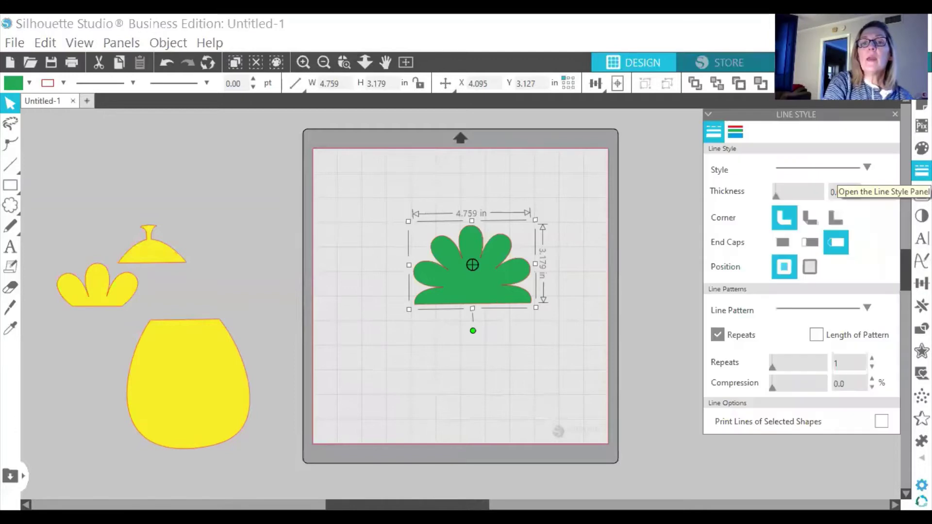
pyautogui.click(735, 138)
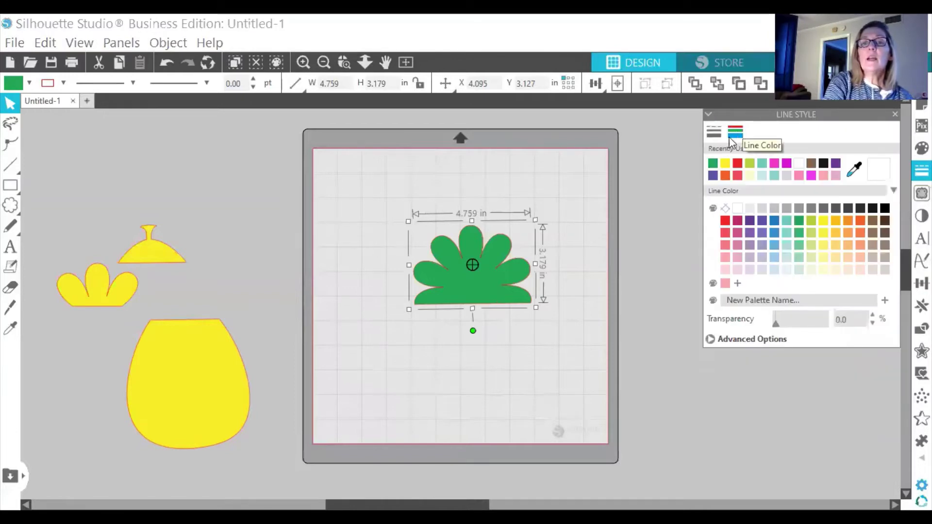
pyautogui.click(711, 162)
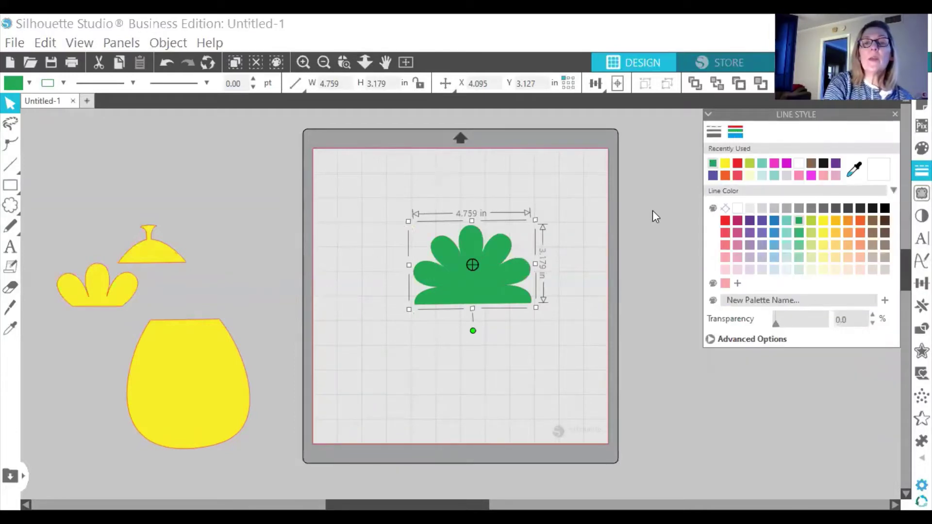
pyautogui.click(429, 355)
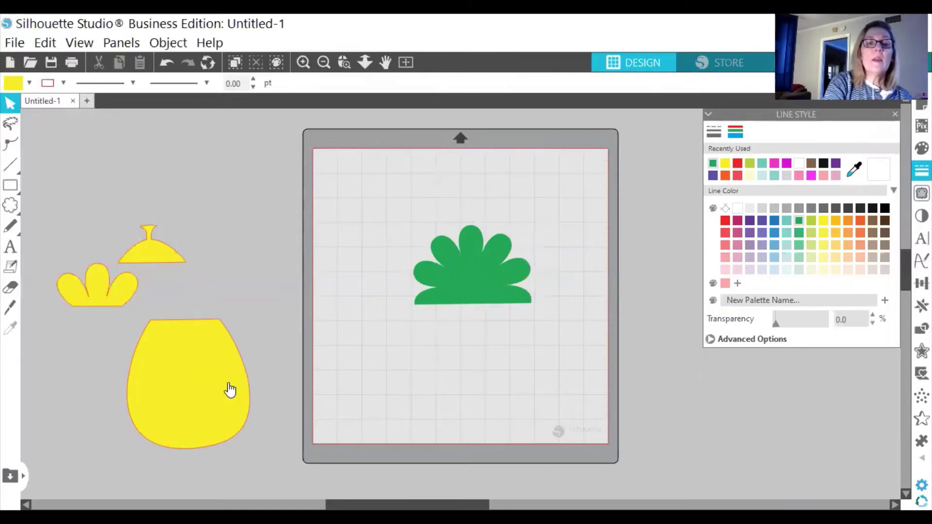
# Move the large yellow balloon body onto the mat beneath the green piece, overlapping its base, and bring it to the front.
pyautogui.moveTo(217, 389); pyautogui.dragTo(500, 357)
pyautogui.rightClick(502, 360)
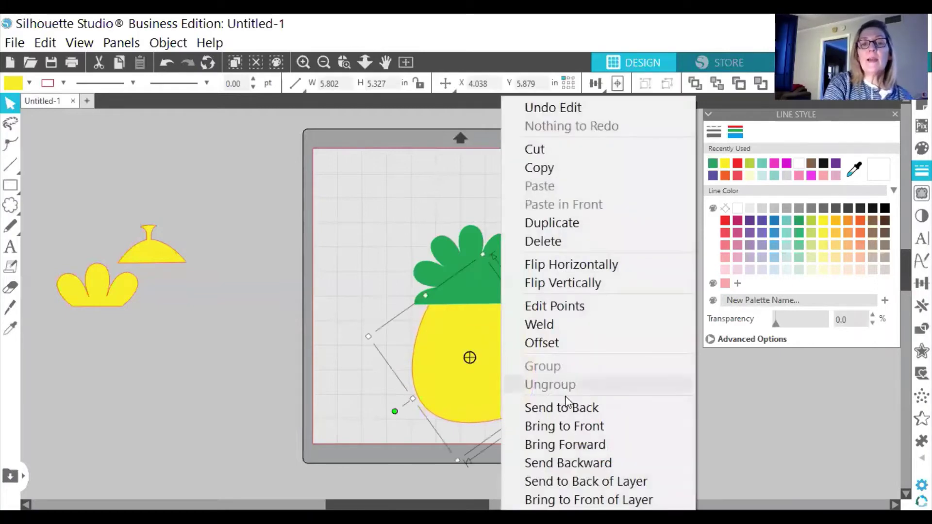
pyautogui.click(572, 427)
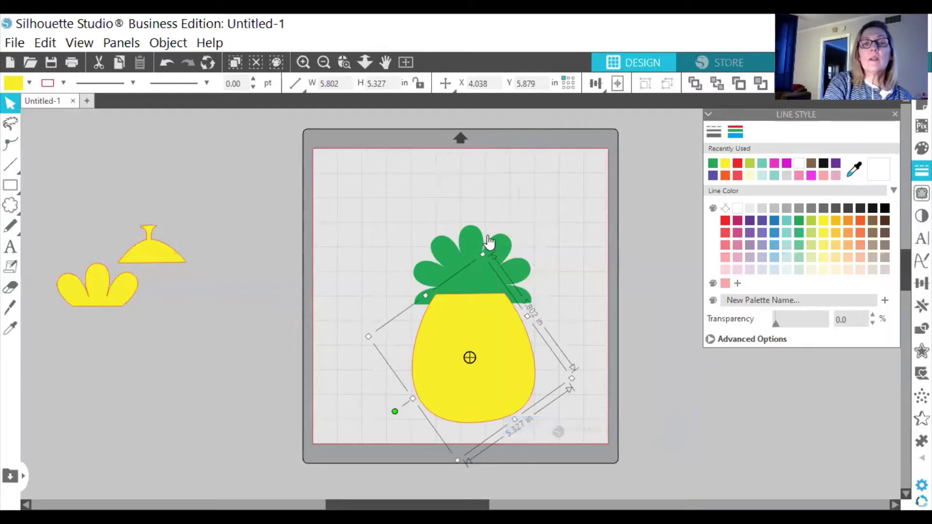
# Scale the green piece down to about 3.43 in wide and tuck its base behind the yellow body's flat top edge.
pyautogui.click(480, 252)
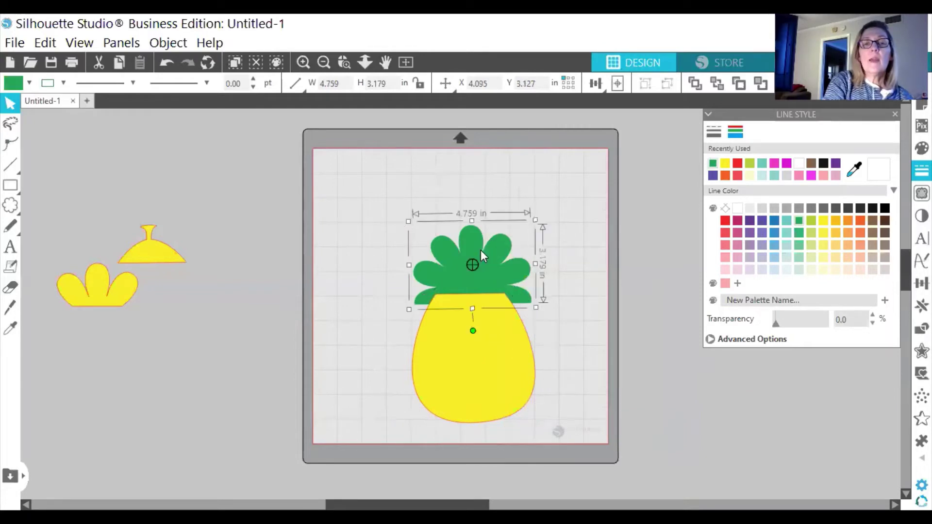
pyautogui.moveTo(536, 309); pyautogui.dragTo(503, 286)
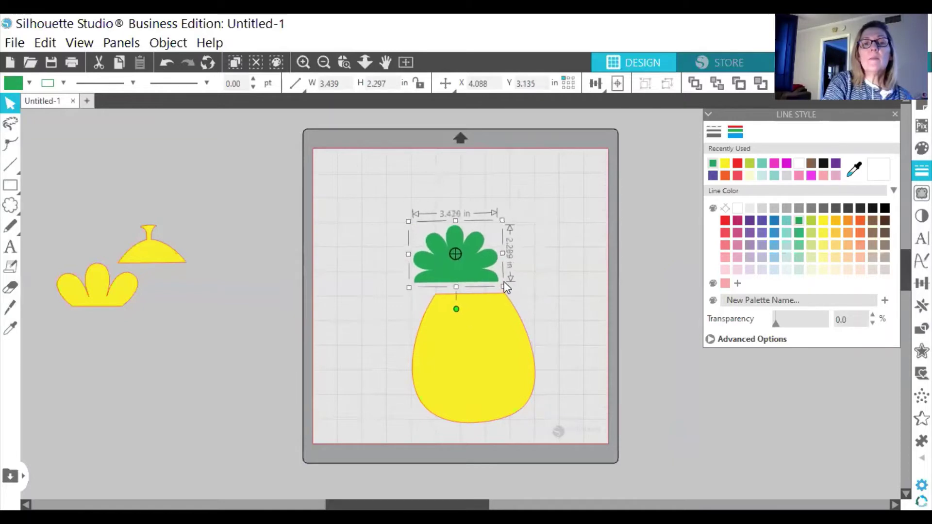
pyautogui.moveTo(429, 265); pyautogui.dragTo(442, 290)
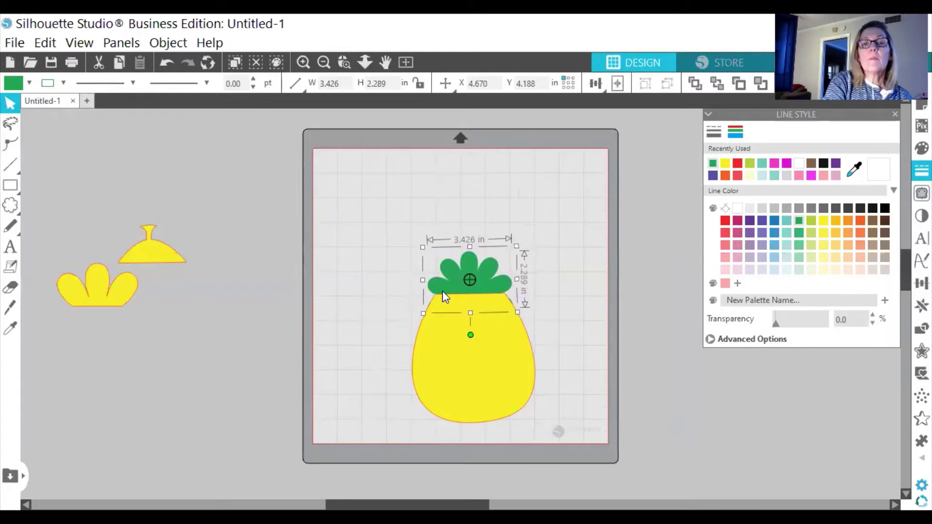
pyautogui.click(546, 269)
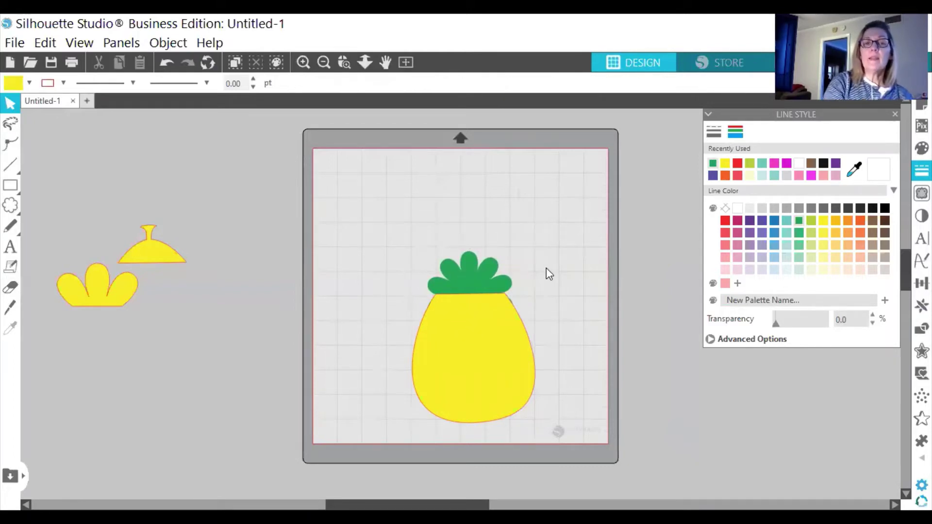
# Open the green crown for point editing, move it clear above the yellow body, and pull its lower right corner point down.
pyautogui.click(485, 280)
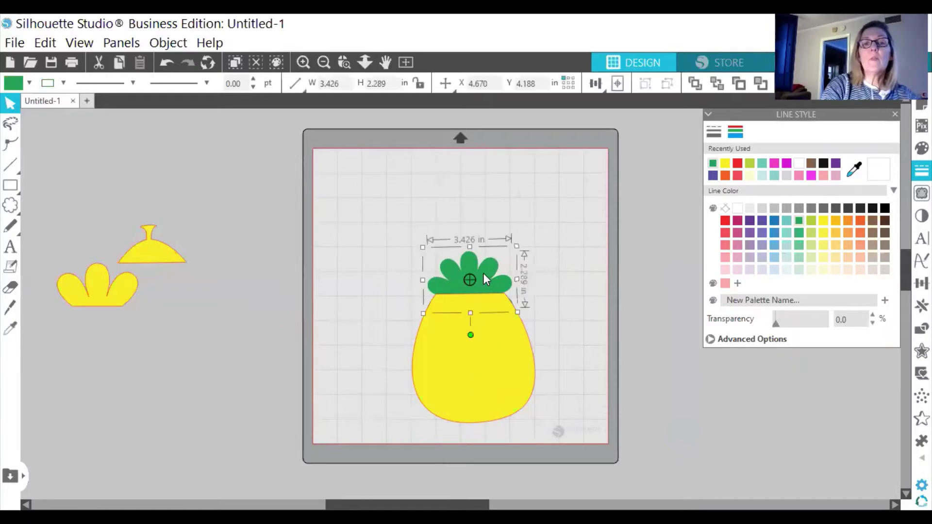
pyautogui.doubleClick(485, 280)
pyautogui.moveTo(482, 273); pyautogui.dragTo(434, 208)
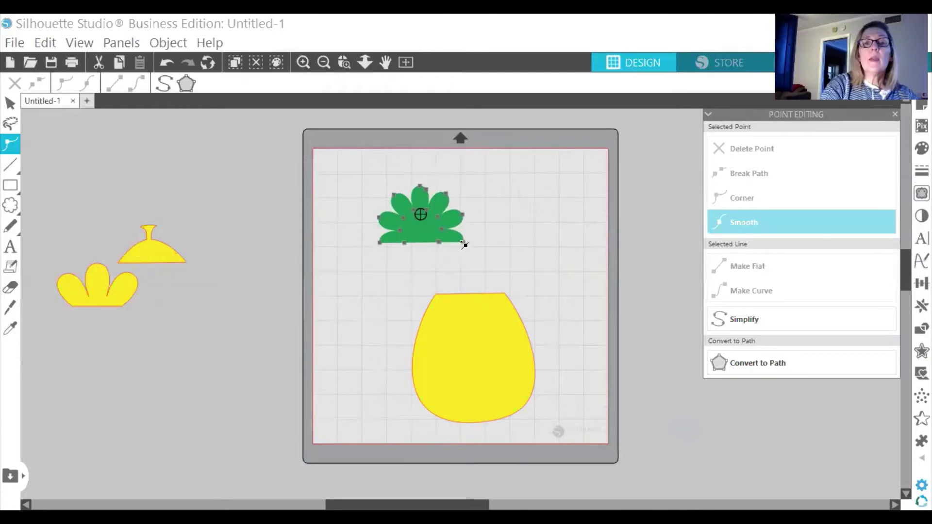
pyautogui.moveTo(465, 245); pyautogui.dragTo(456, 273)
pyautogui.click(380, 242)
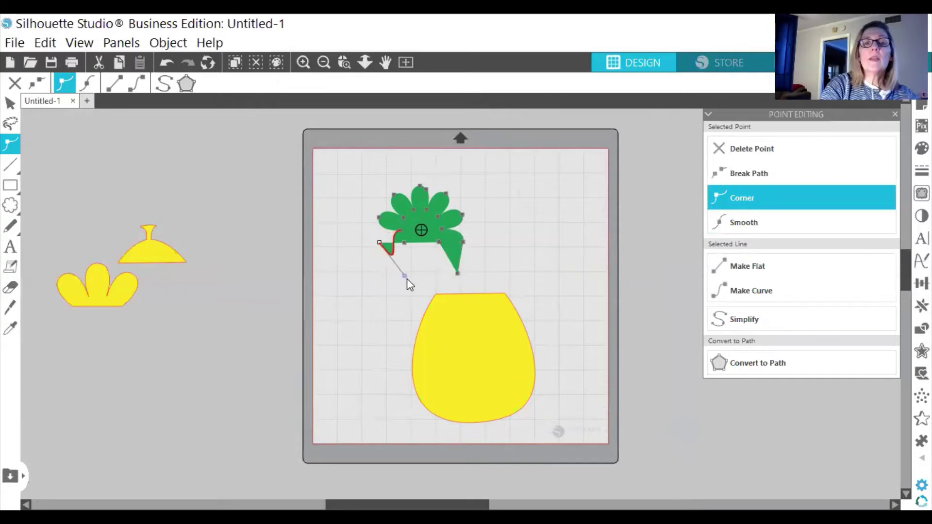
pyautogui.moveTo(390, 272); pyautogui.dragTo(372, 253)
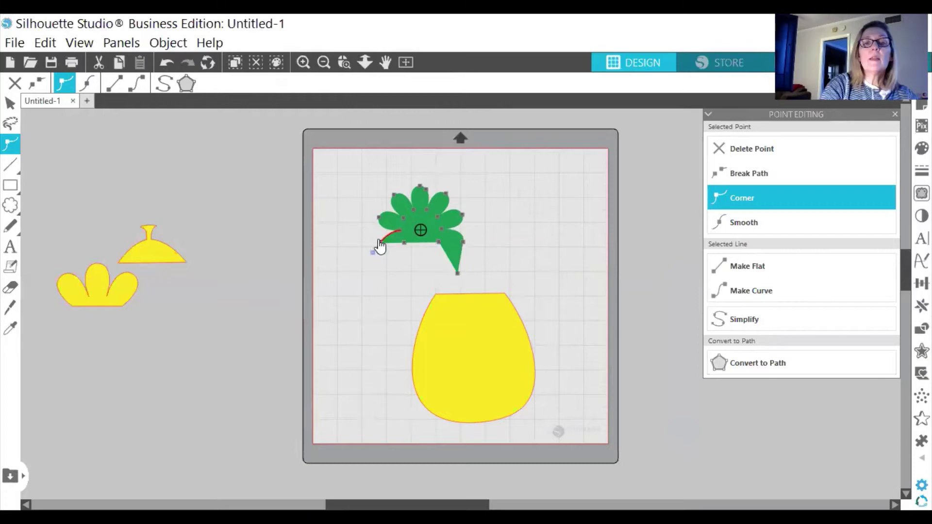
pyautogui.moveTo(381, 241); pyautogui.dragTo(391, 259)
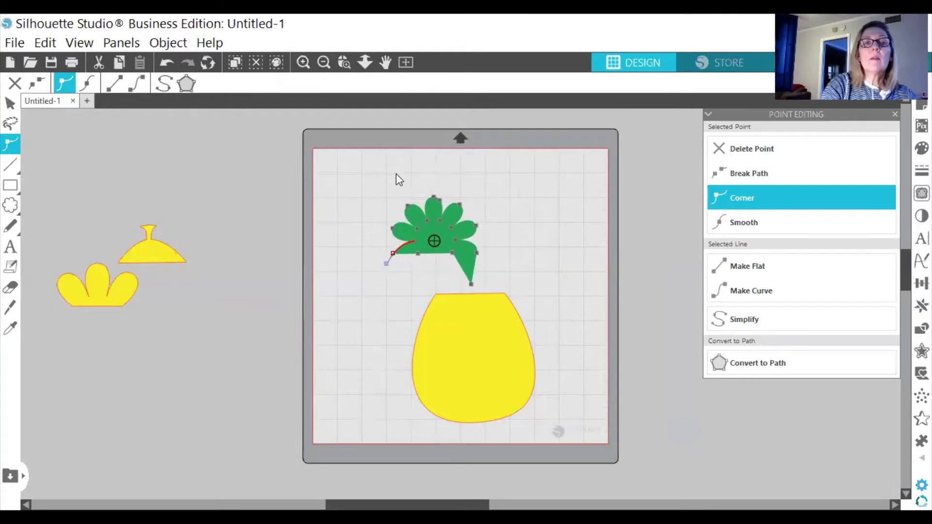
pyautogui.click(170, 63)
pyautogui.click(169, 64)
pyautogui.click(169, 64)
pyautogui.click(169, 64)
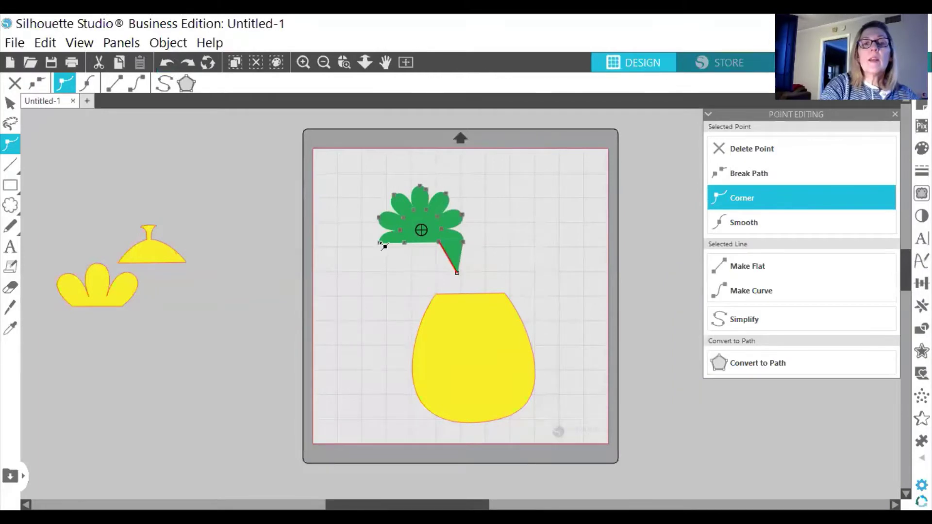
# Pull the green crown's lower left corner points down and inward, and bring the right spike's tip in toward the center.
pyautogui.moveTo(380, 244); pyautogui.dragTo(410, 266)
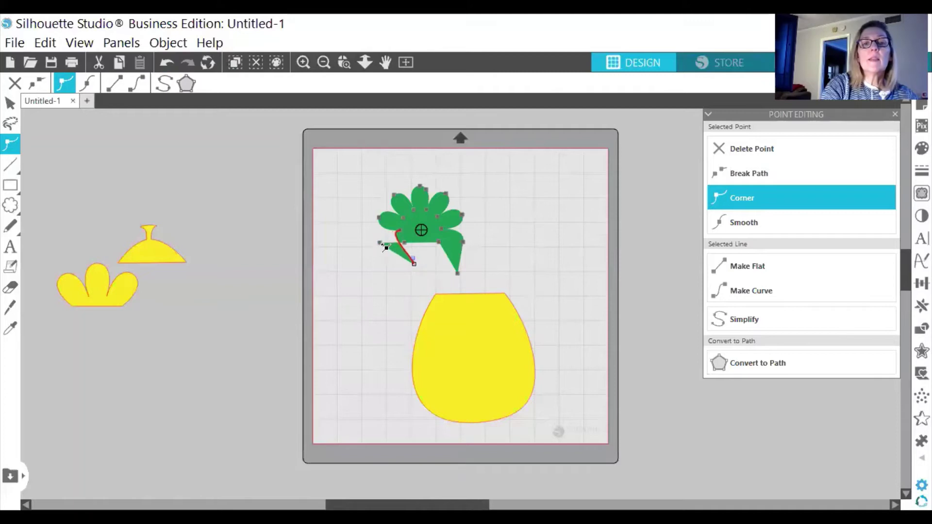
pyautogui.click(386, 245)
pyautogui.moveTo(414, 274); pyautogui.dragTo(416, 245)
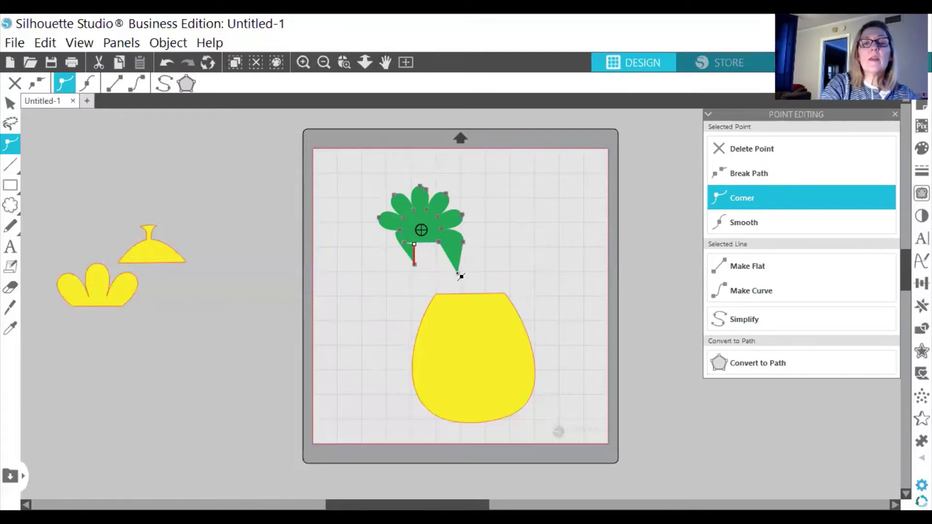
pyautogui.moveTo(456, 273); pyautogui.dragTo(416, 262)
pyautogui.click(531, 197)
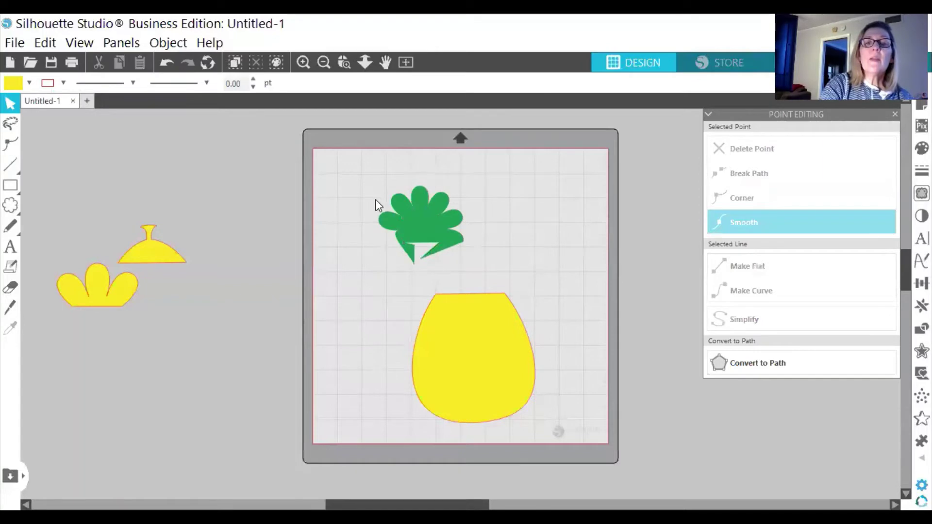
# Scale the green crown up to about 4.08 in wide and center it above the yellow body.
pyautogui.click(430, 233)
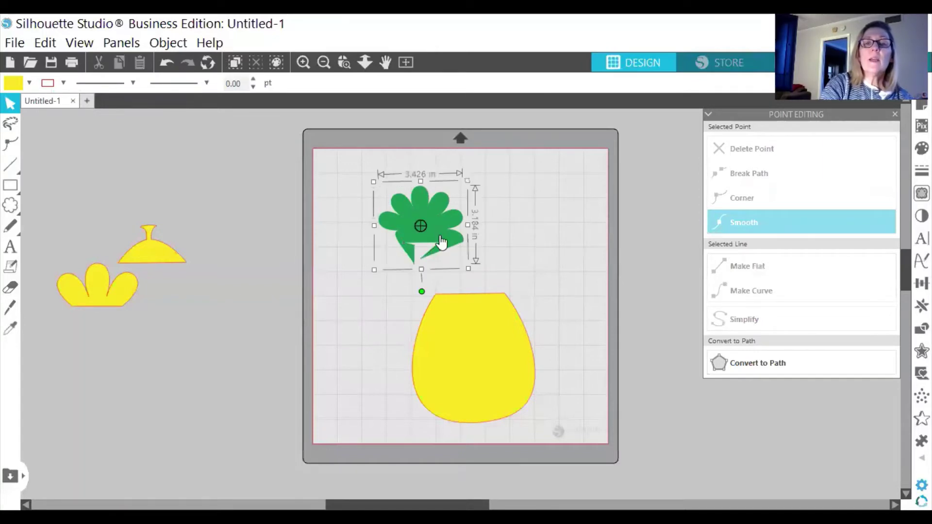
pyautogui.moveTo(468, 269); pyautogui.dragTo(487, 278)
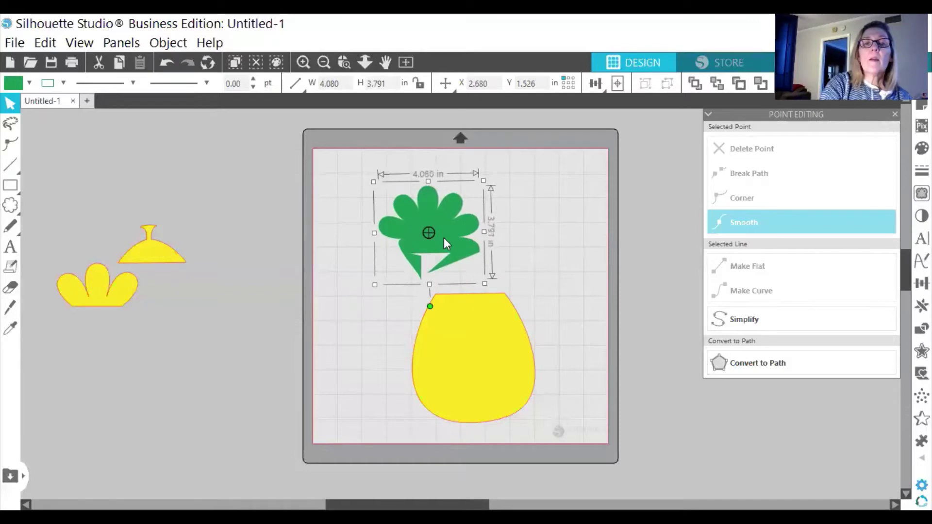
pyautogui.click(559, 204)
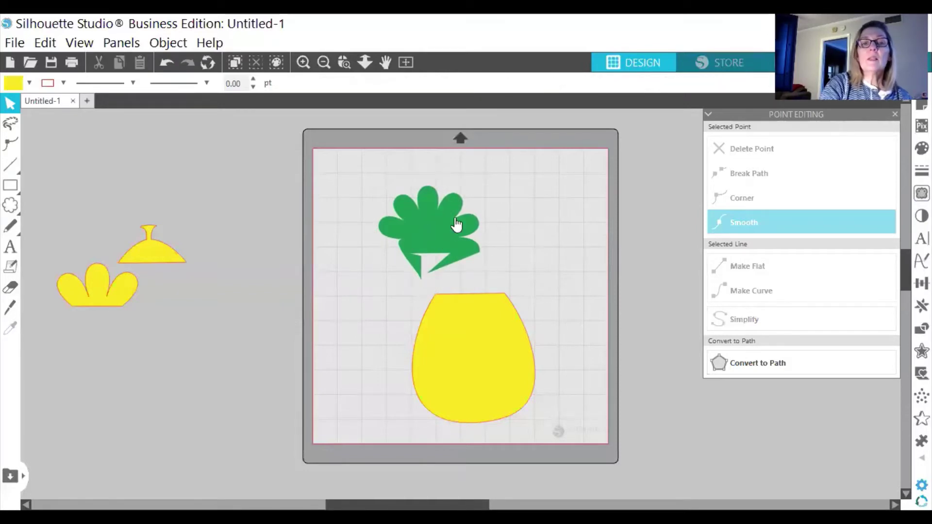
pyautogui.moveTo(442, 229); pyautogui.dragTo(470, 233)
pyautogui.click(470, 239)
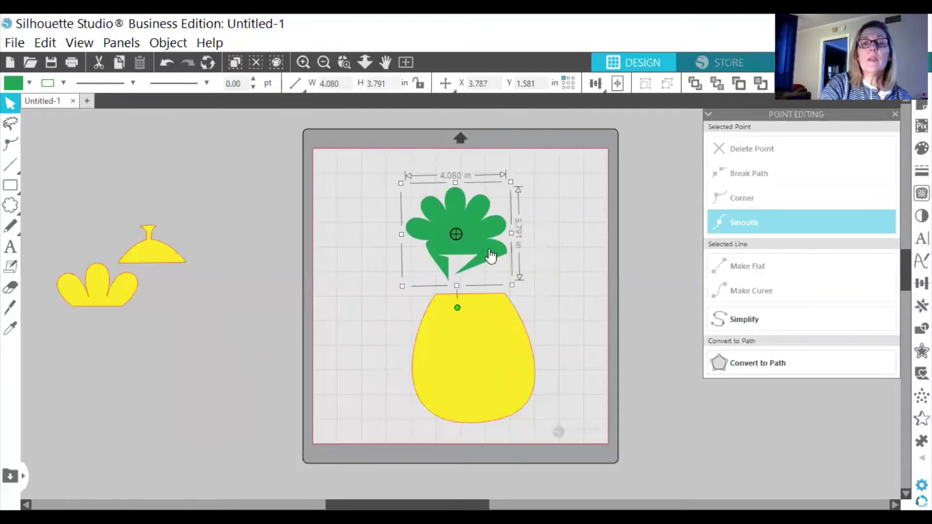
# Edit the green crown's points to pull the outer point of its lower right lobe inward.
pyautogui.doubleClick(491, 252)
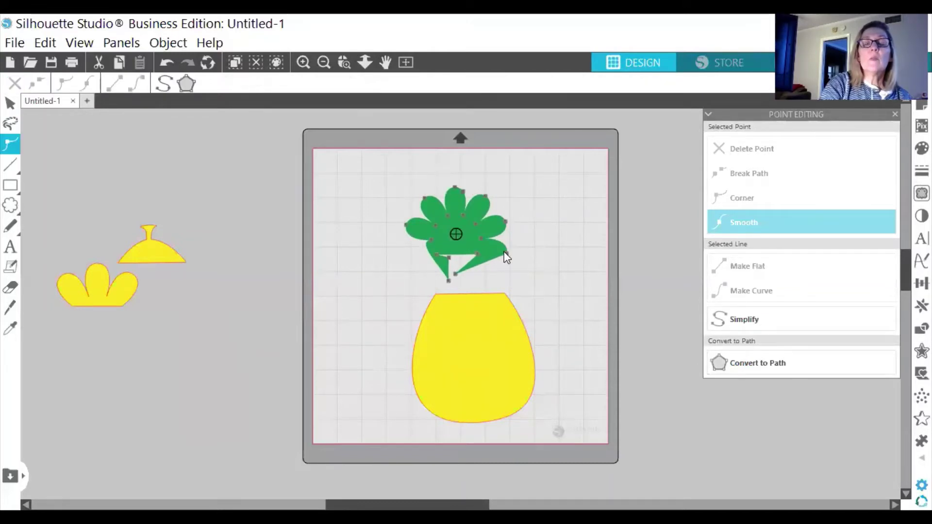
pyautogui.click(504, 256)
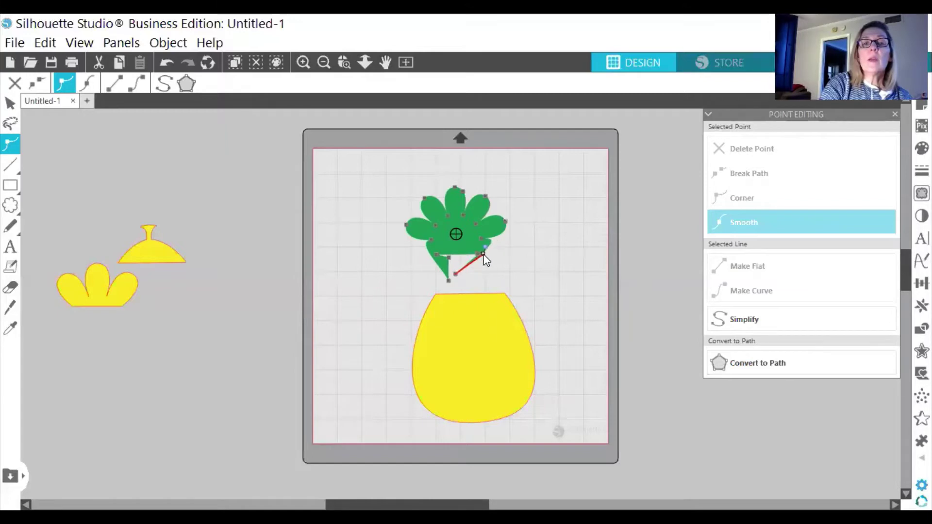
pyautogui.click(487, 256)
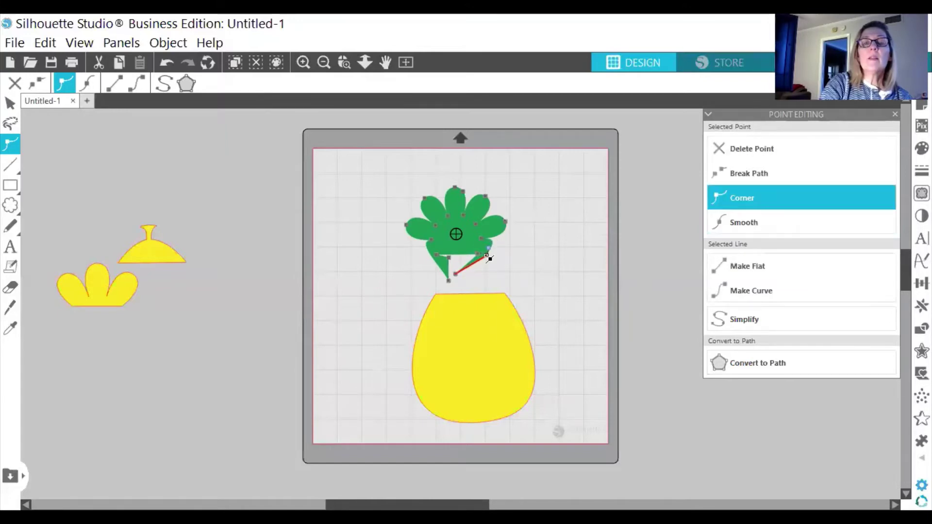
pyautogui.click(395, 186)
# Enlarge the green crown to about 4.73 in wide and tuck its base behind the yellow body's flat top edge.
pyautogui.click(476, 232)
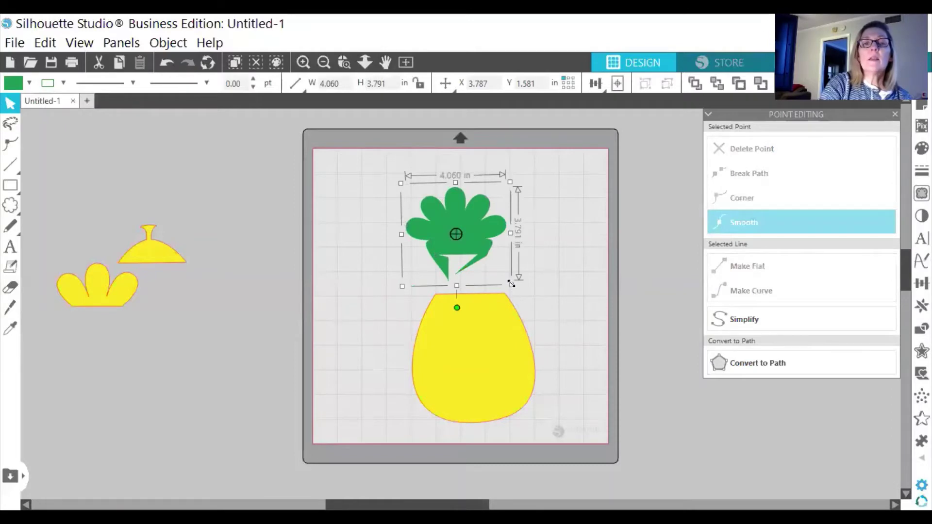
pyautogui.moveTo(510, 287); pyautogui.dragTo(536, 296)
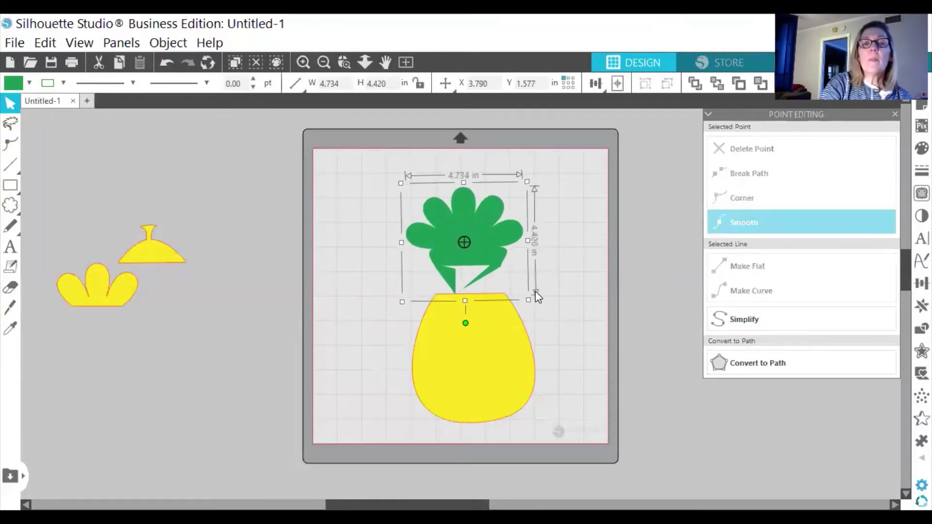
pyautogui.click(551, 281)
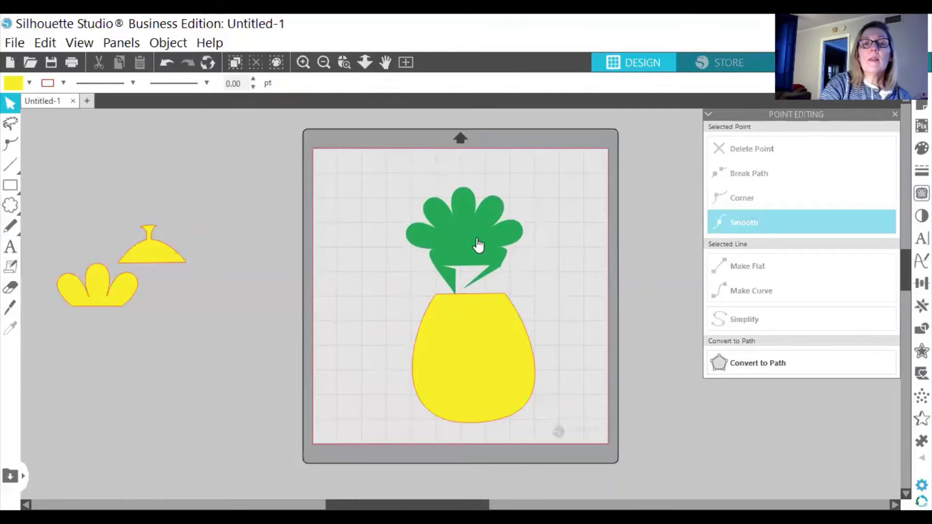
pyautogui.moveTo(477, 237); pyautogui.dragTo(478, 290)
pyautogui.click(556, 259)
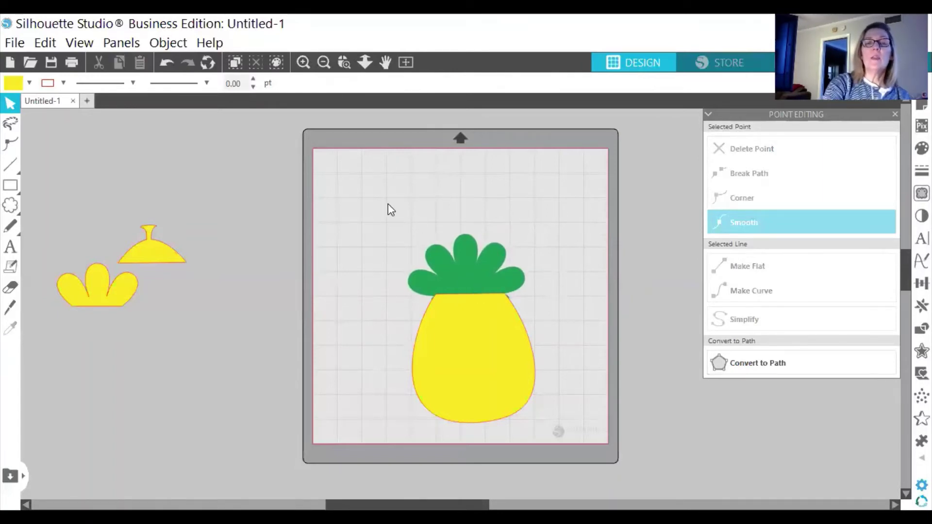
# Group the green crown and the yellow body together.
pyautogui.click(492, 357)
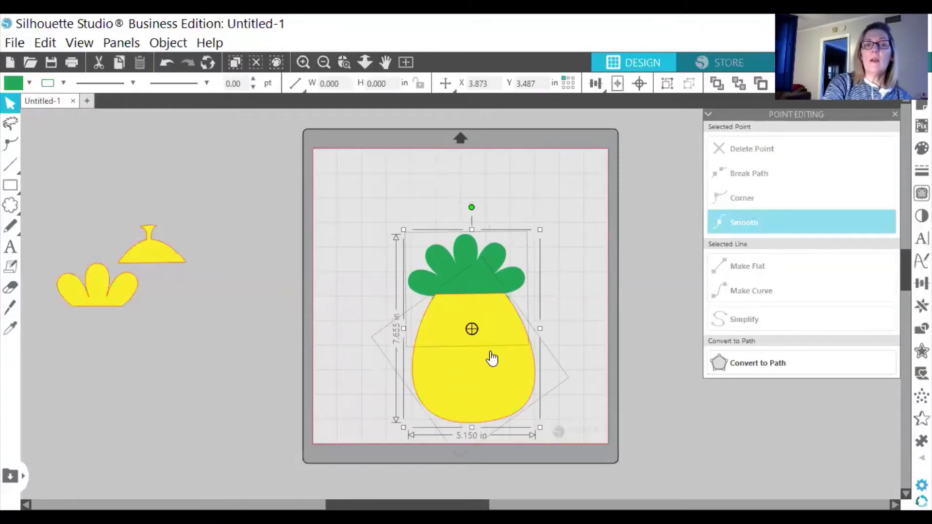
pyautogui.rightClick(492, 358)
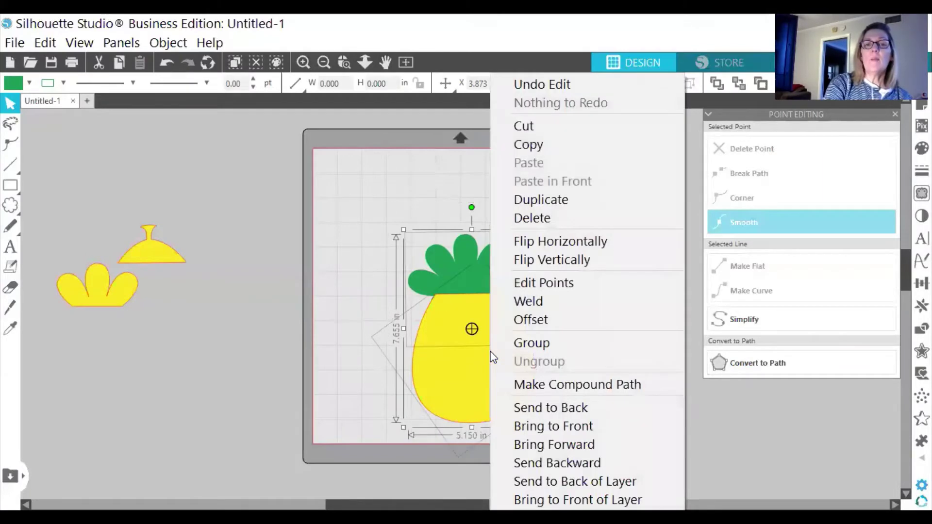
pyautogui.click(531, 342)
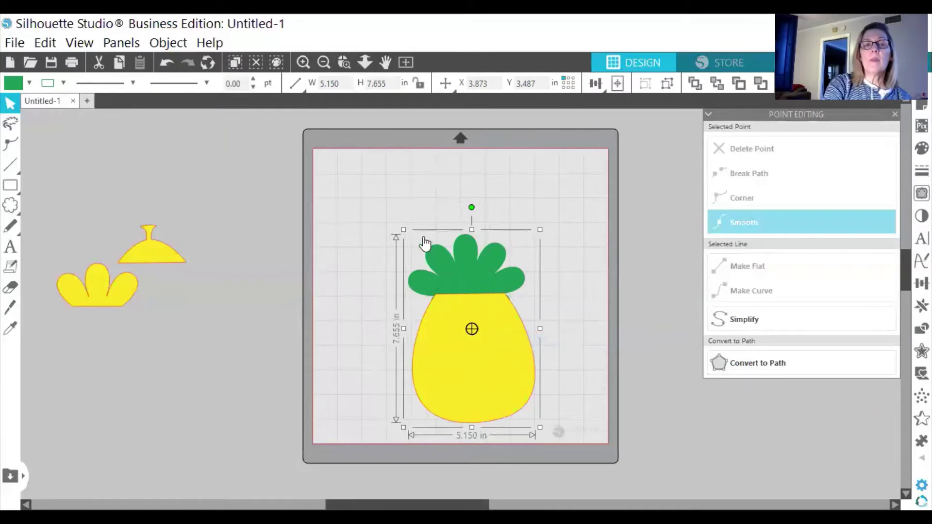
# Make a compound path from the grouped pineapple, and release that compound path again.
pyautogui.moveTo(396, 222); pyautogui.dragTo(503, 314)
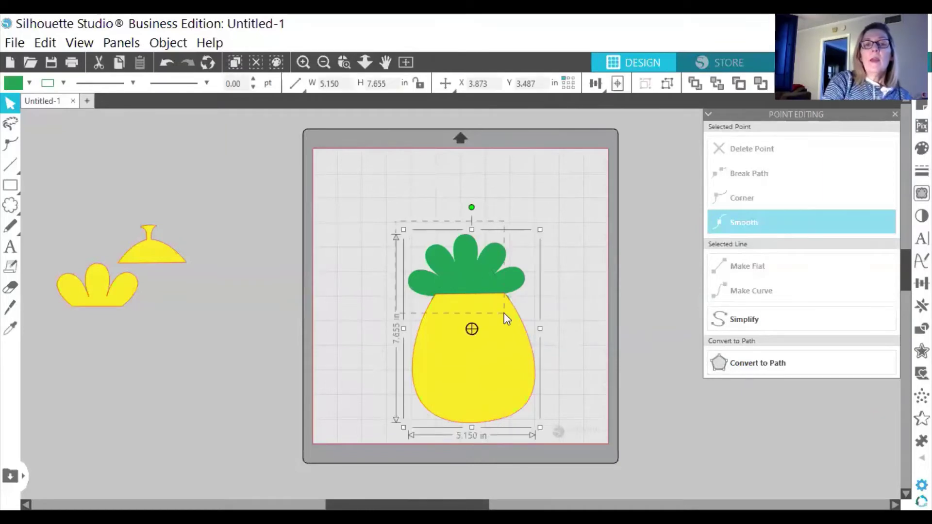
pyautogui.rightClick(504, 320)
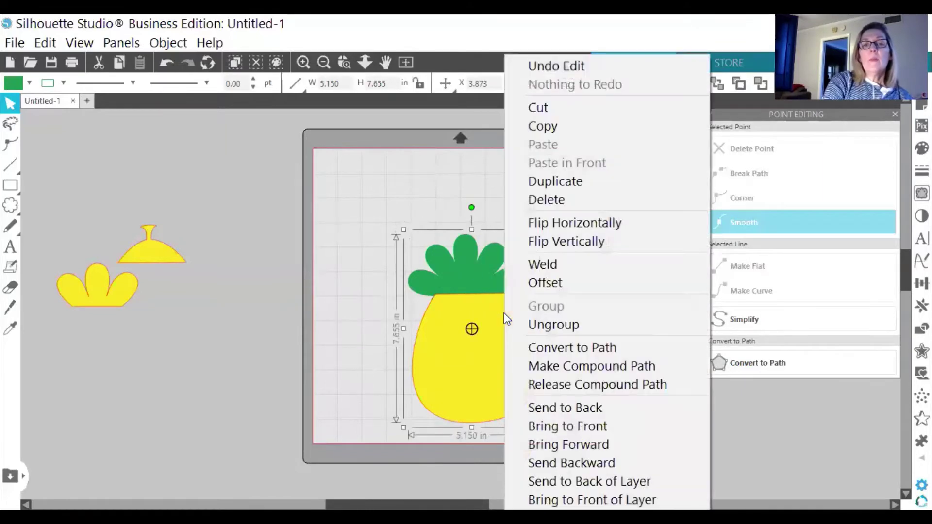
pyautogui.click(611, 365)
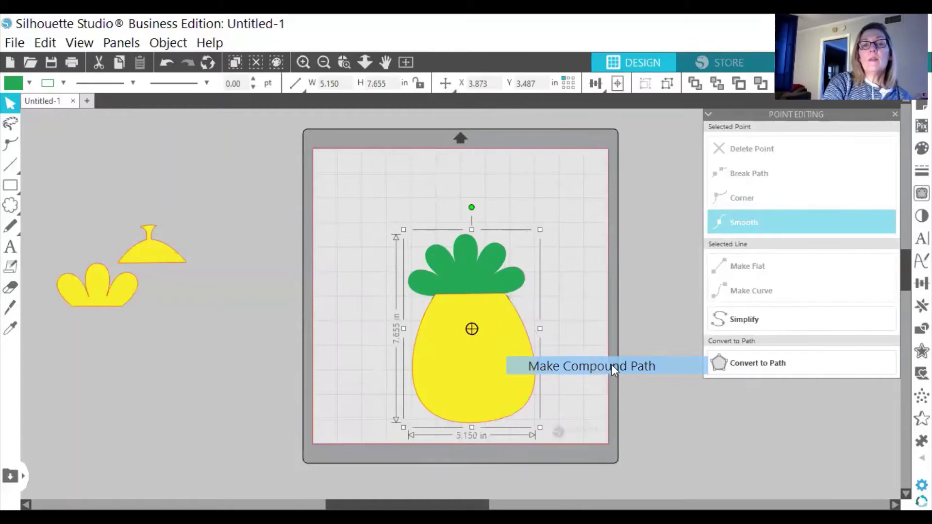
pyautogui.rightClick(436, 273)
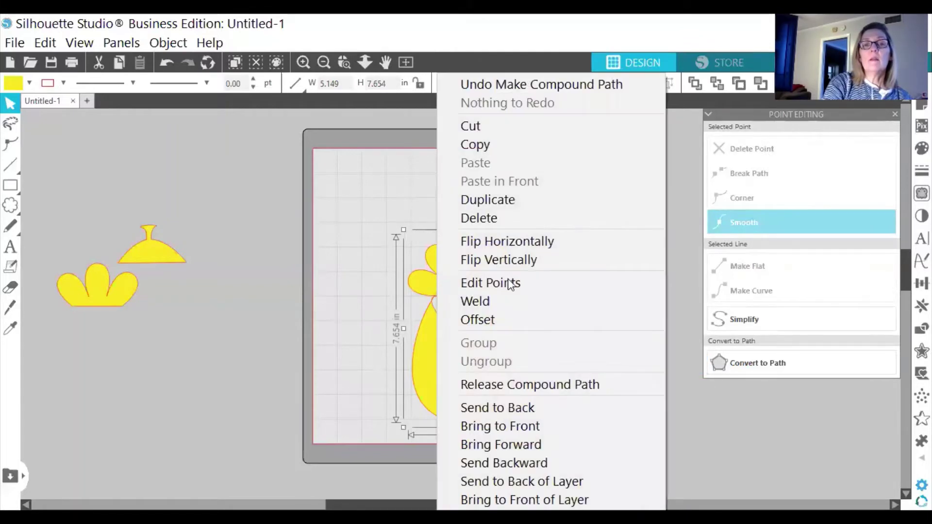
pyautogui.click(562, 389)
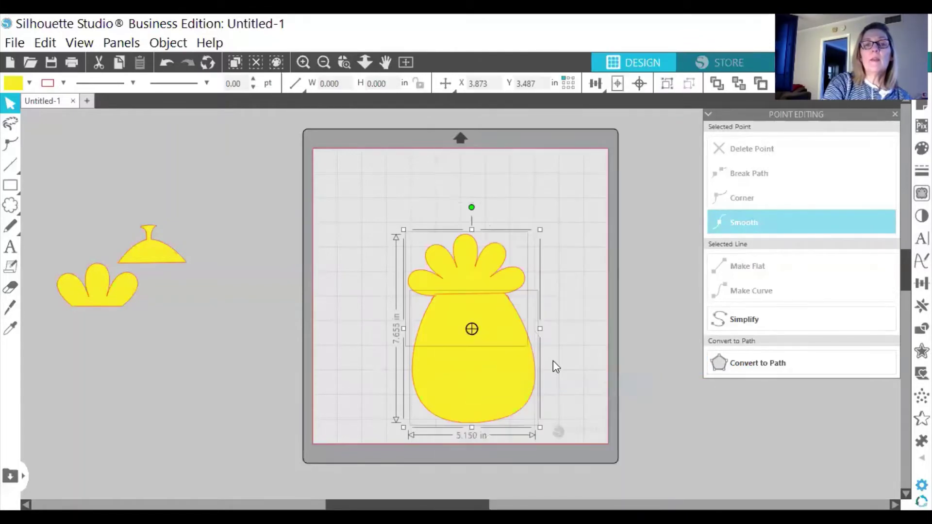
# Delete the pineapple pieces from the mat and the two leftover yellow cut pieces beside it.
pyautogui.rightClick(487, 272)
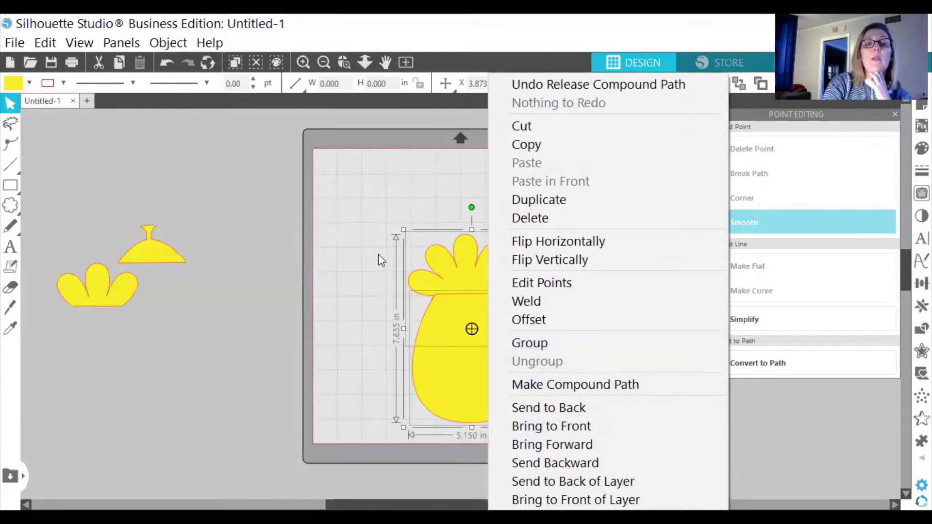
pyautogui.rightClick(452, 279)
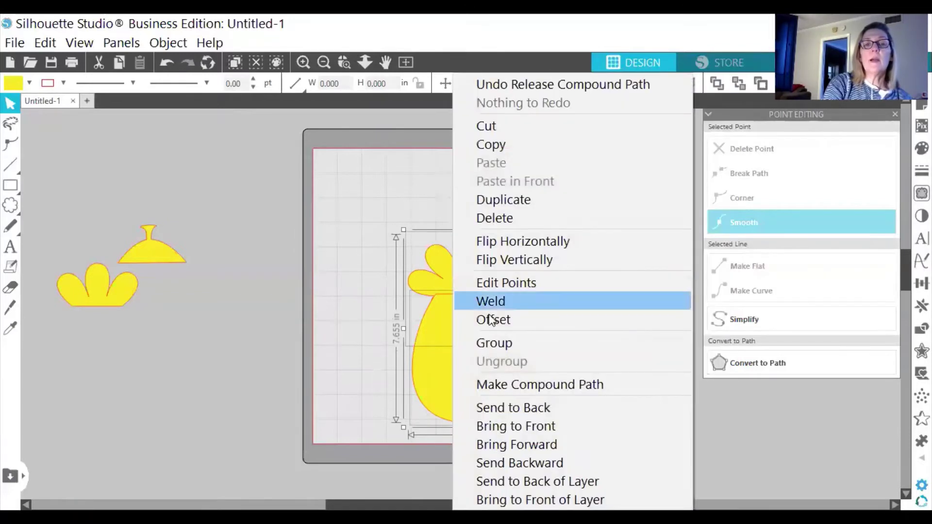
pyautogui.click(499, 218)
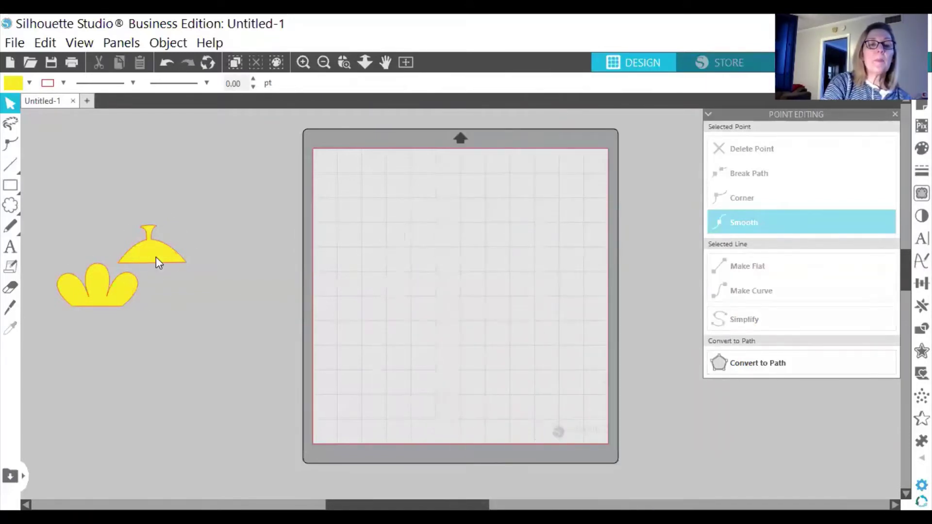
pyautogui.rightClick(156, 260)
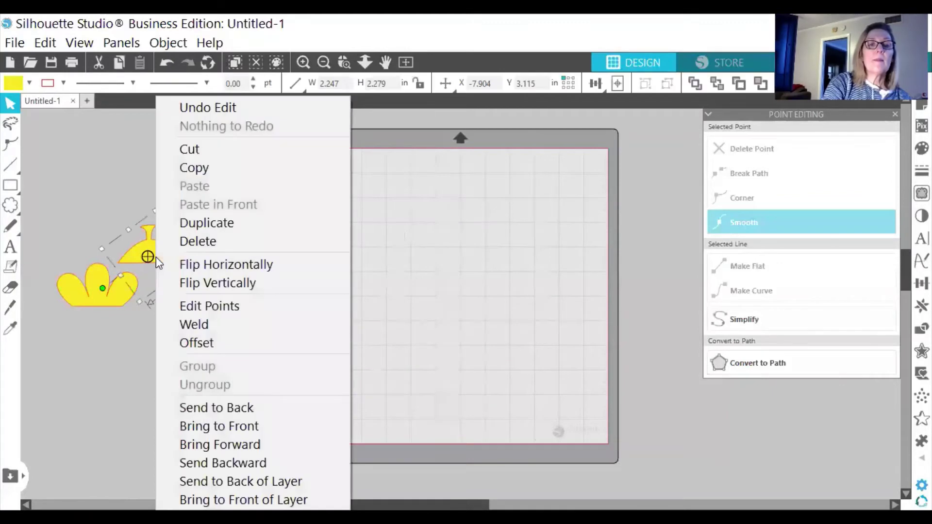
pyautogui.click(213, 241)
pyautogui.rightClick(89, 284)
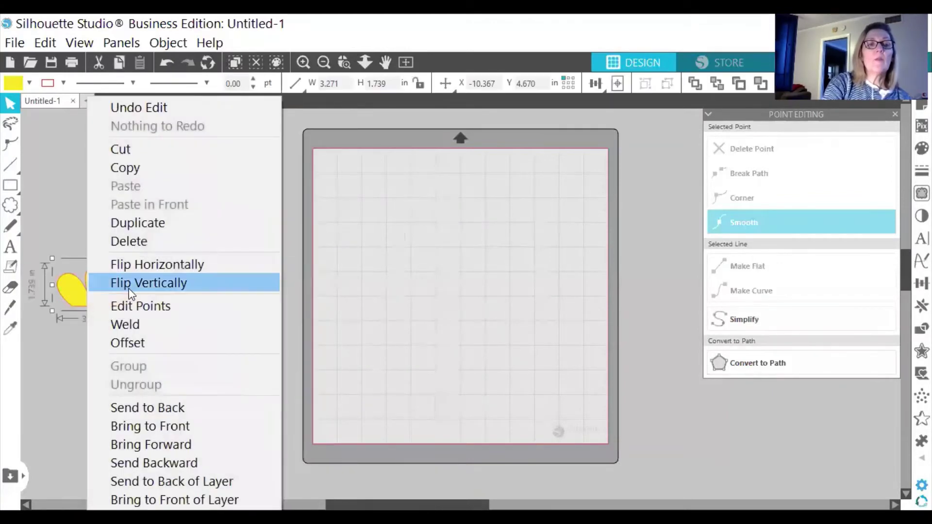
pyautogui.click(145, 243)
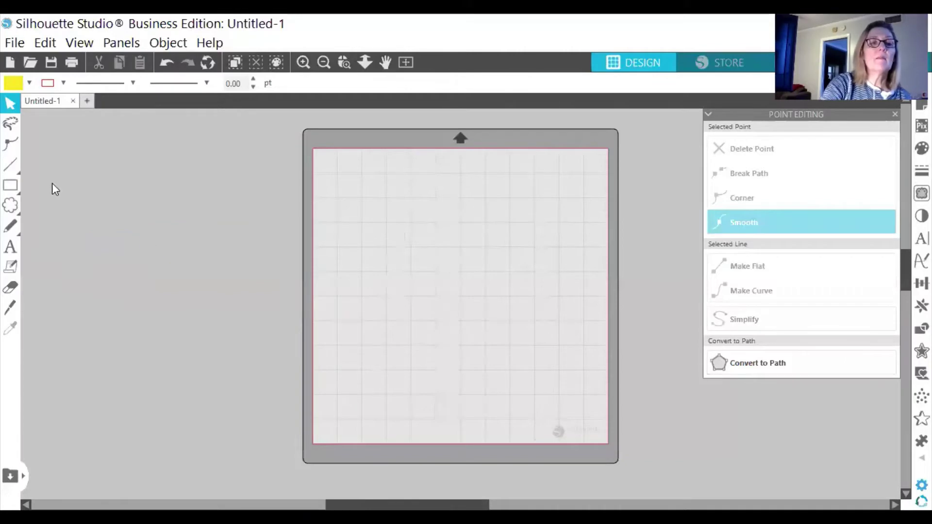
# Draw a tree flexishape about 4.37 by 3.87 in near the mat's centre and rotate it upright with the tip at the top.
pyautogui.click(17, 201)
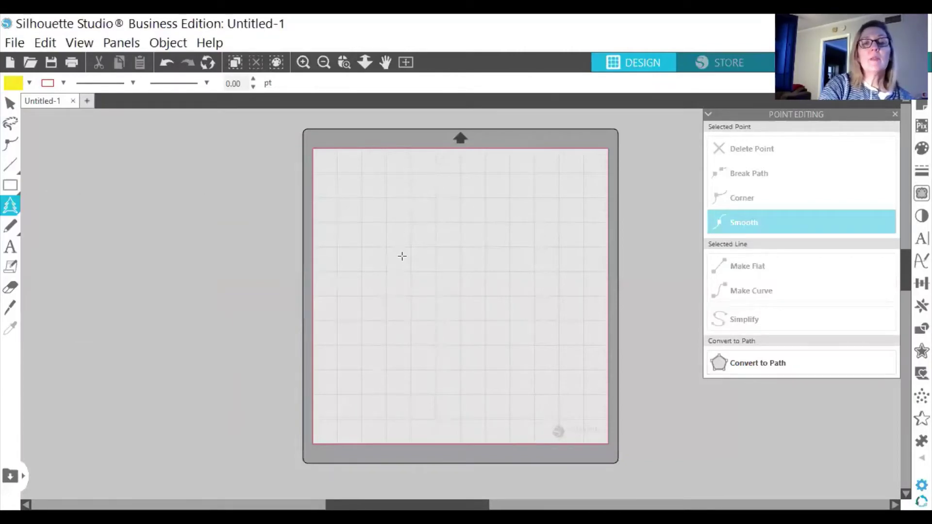
pyautogui.moveTo(412, 255); pyautogui.dragTo(498, 324)
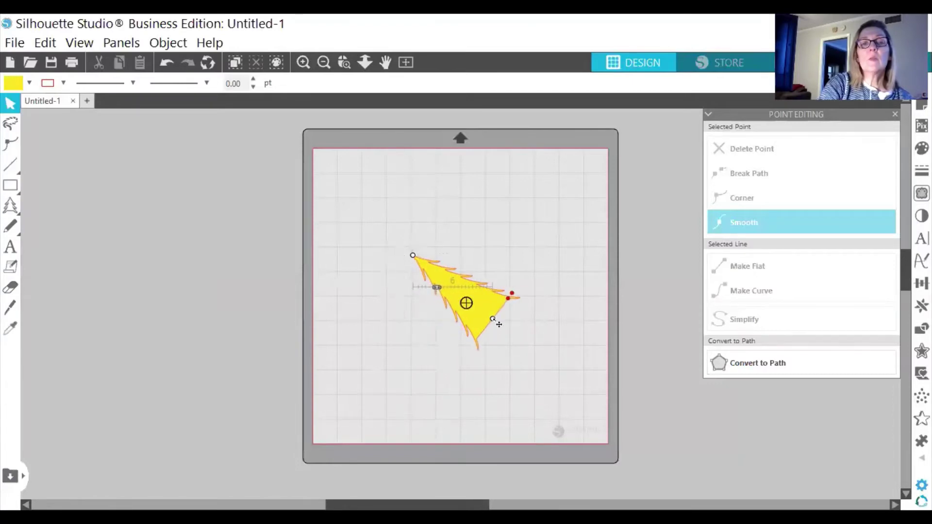
pyautogui.click(419, 263)
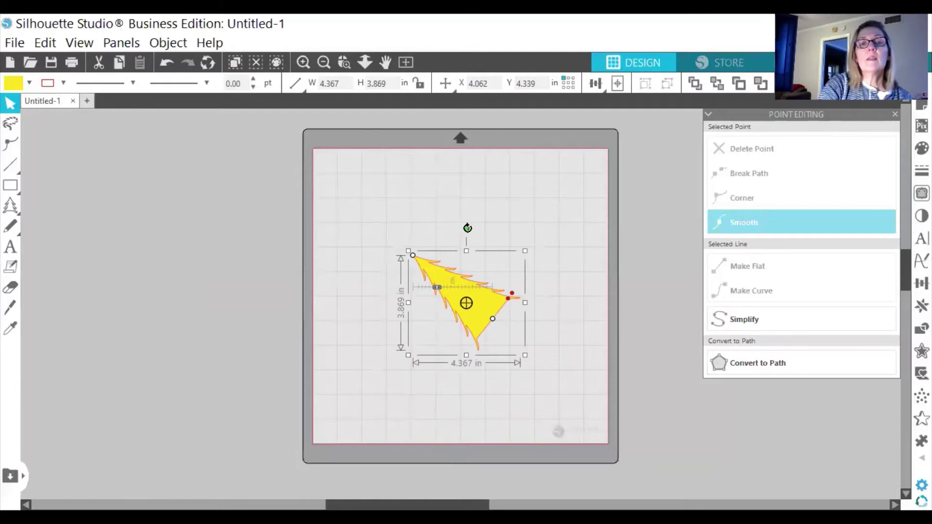
pyautogui.moveTo(467, 228); pyautogui.dragTo(536, 252)
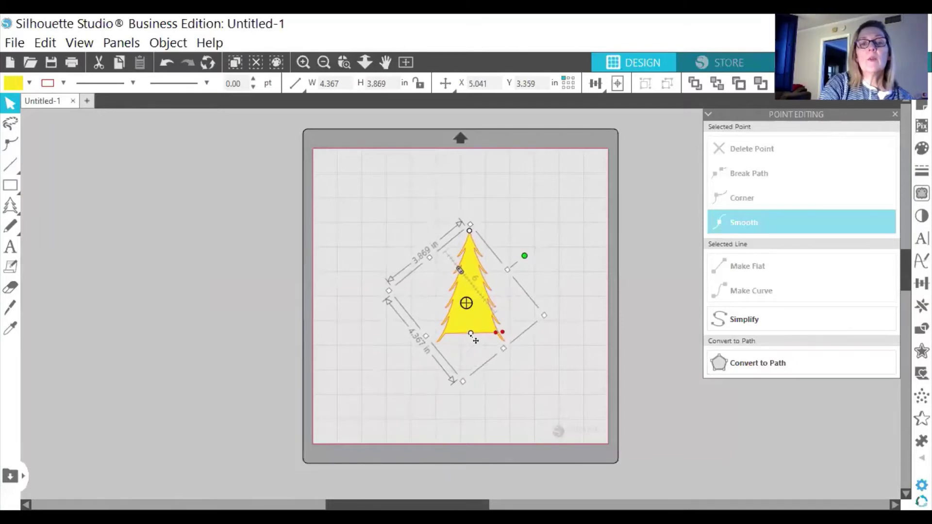
# Reshape the tree into a taller, wider triangle with more branches flattened against its sides, and delete it.
pyautogui.moveTo(469, 333); pyautogui.dragTo(475, 412)
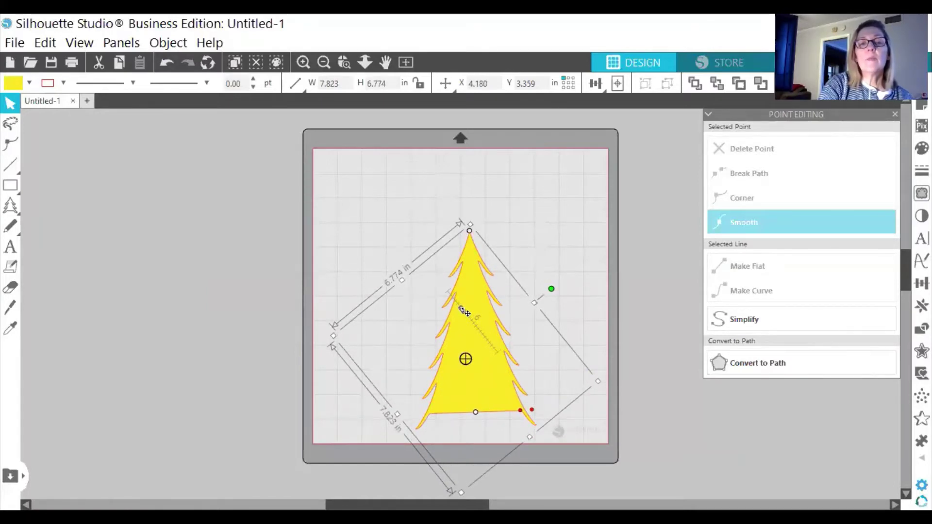
pyautogui.moveTo(464, 312)
pyautogui.mouseDown()
pyautogui.moveTo(480, 324)
pyautogui.moveTo(458, 303)
pyautogui.moveTo(476, 320)
pyautogui.mouseUp()
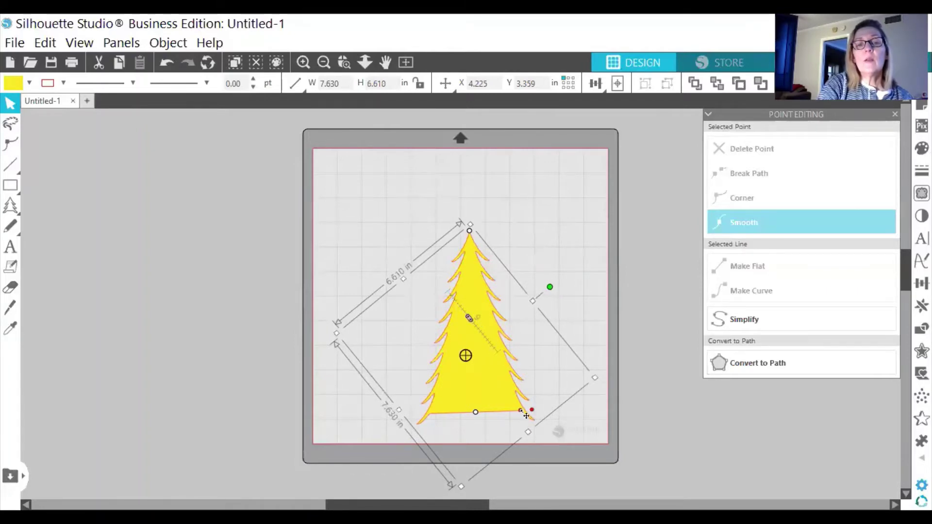
pyautogui.moveTo(521, 414); pyautogui.dragTo(535, 389)
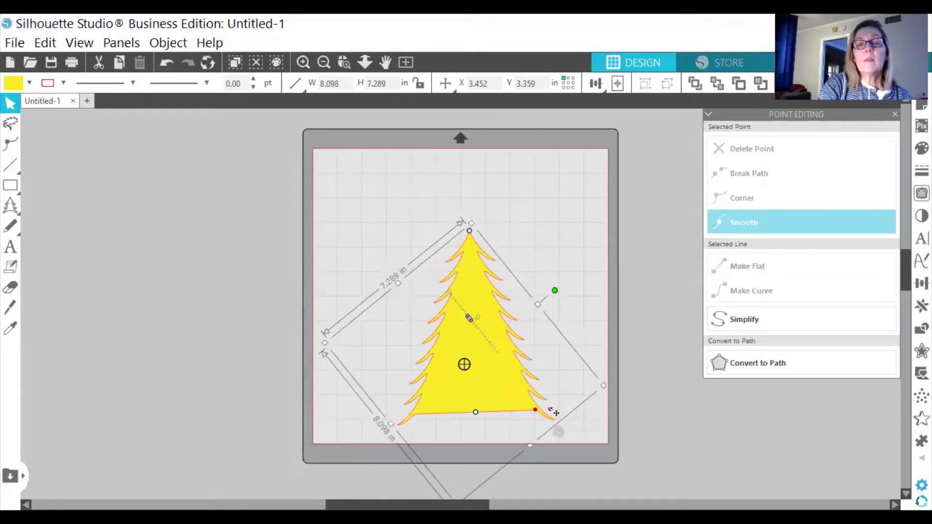
pyautogui.moveTo(548, 408); pyautogui.dragTo(534, 387)
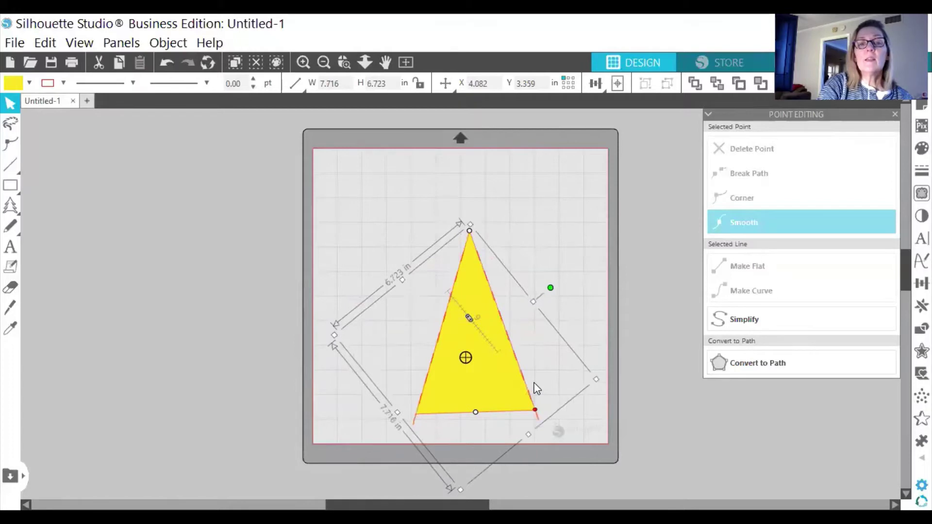
pyautogui.rightClick(497, 372)
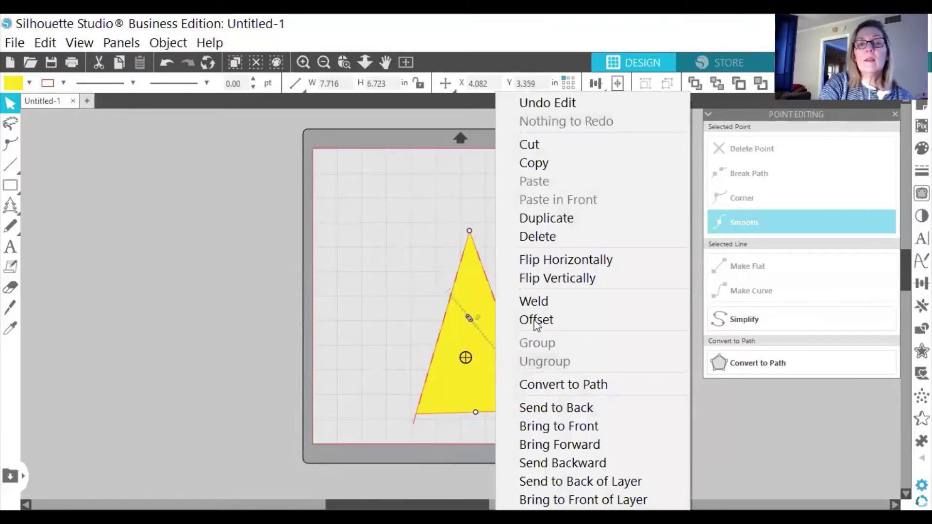
pyautogui.click(545, 242)
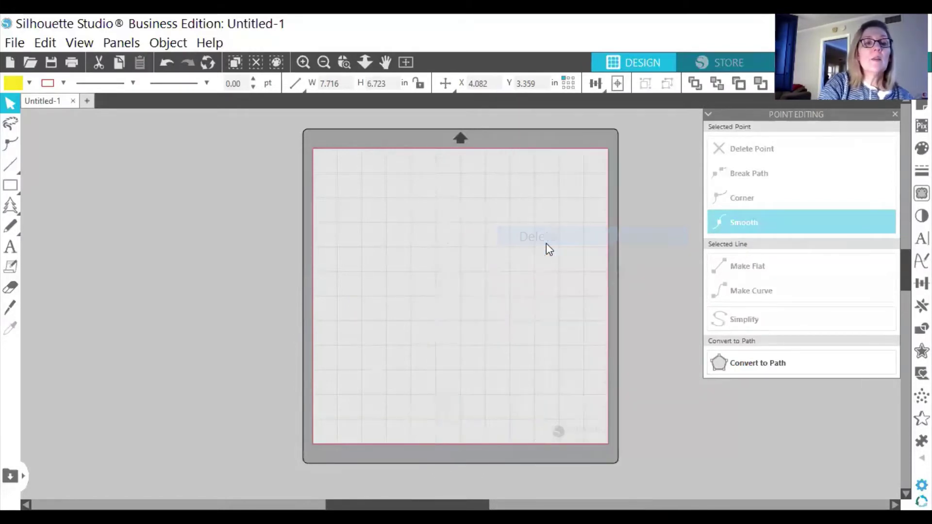
# Draw a steep double-headed arrow flexishape about 1.75 in wide and 5.81 in high near the mat's centre.
pyautogui.click(16, 212)
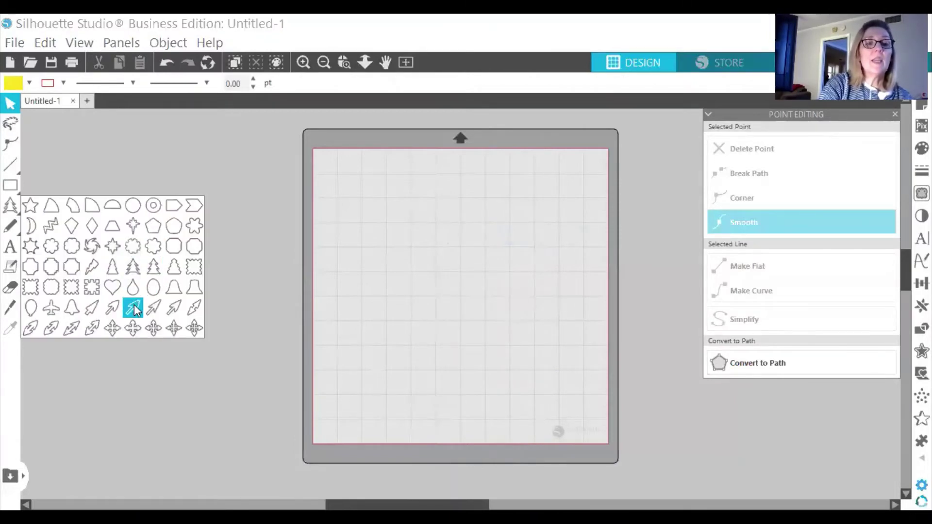
pyautogui.click(195, 308)
pyautogui.moveTo(444, 253)
pyautogui.mouseDown()
pyautogui.moveTo(499, 316)
pyautogui.moveTo(464, 326)
pyautogui.mouseUp()
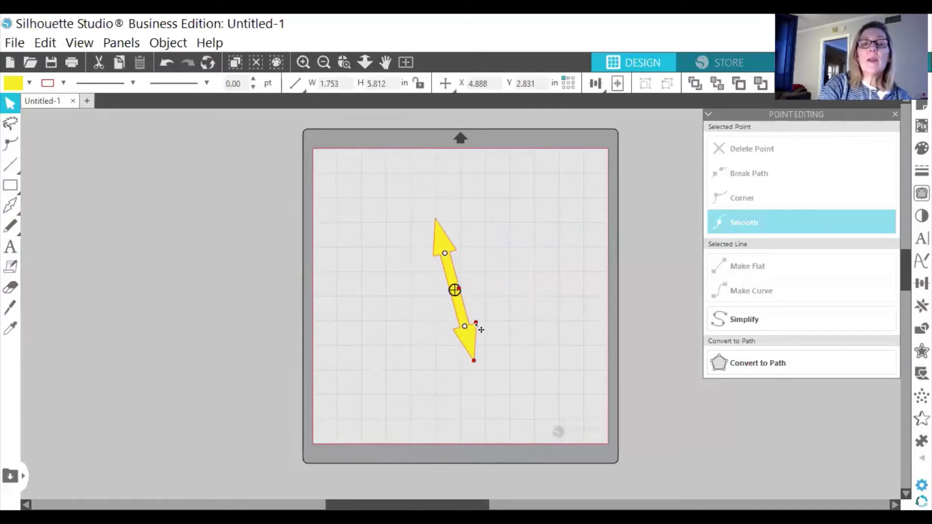
# Reshape the arrow into an elongated hexagon about 2.73 by 5.13 in with a thick shaft and shorter tips, and delete it.
pyautogui.moveTo(476, 324)
pyautogui.mouseDown()
pyautogui.moveTo(507, 316)
pyautogui.moveTo(490, 321)
pyautogui.mouseUp()
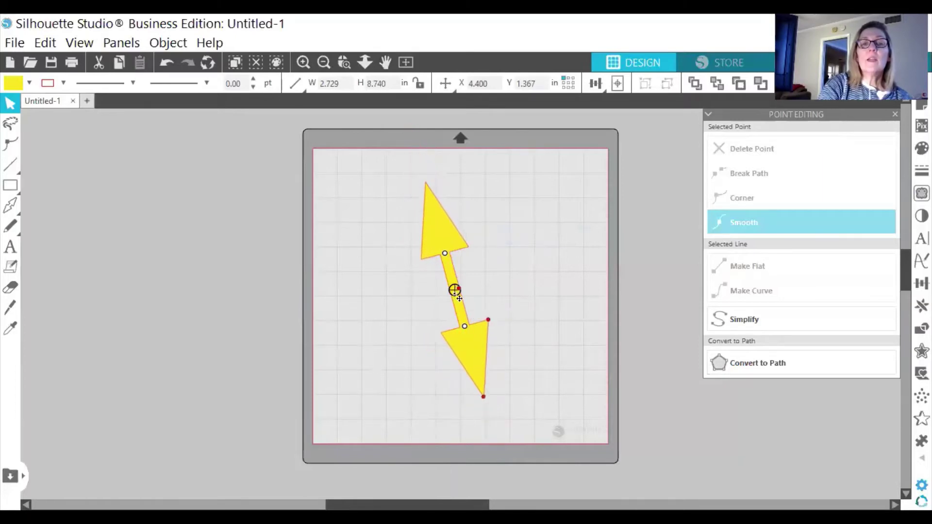
pyautogui.moveTo(459, 290); pyautogui.dragTo(480, 281)
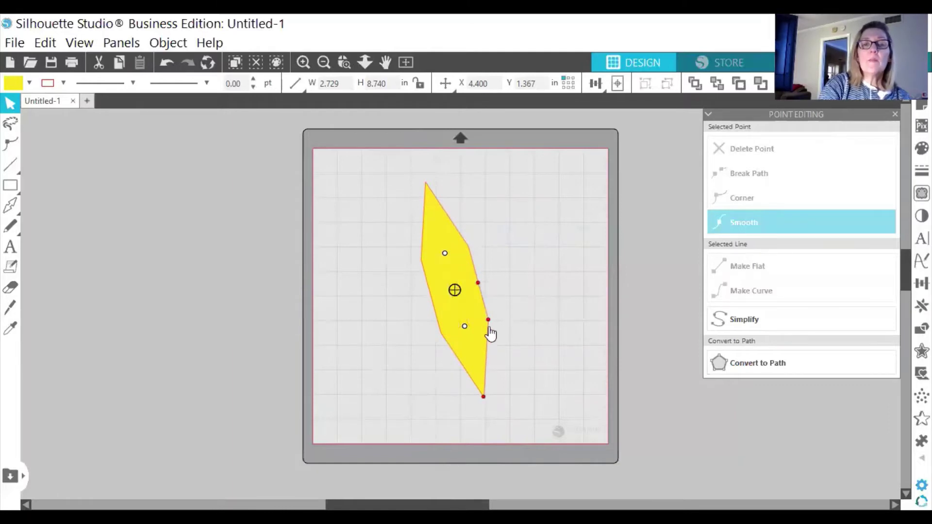
pyautogui.moveTo(484, 396); pyautogui.dragTo(475, 353)
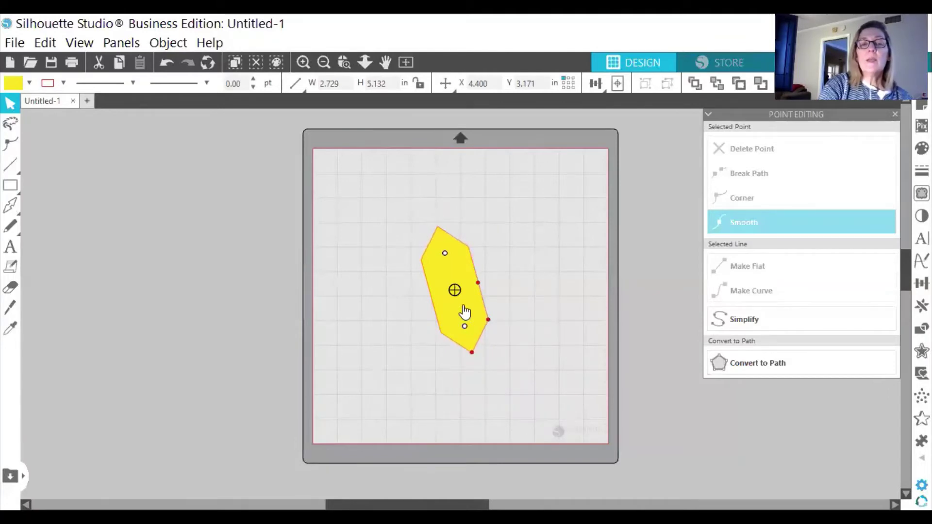
pyautogui.rightClick(454, 261)
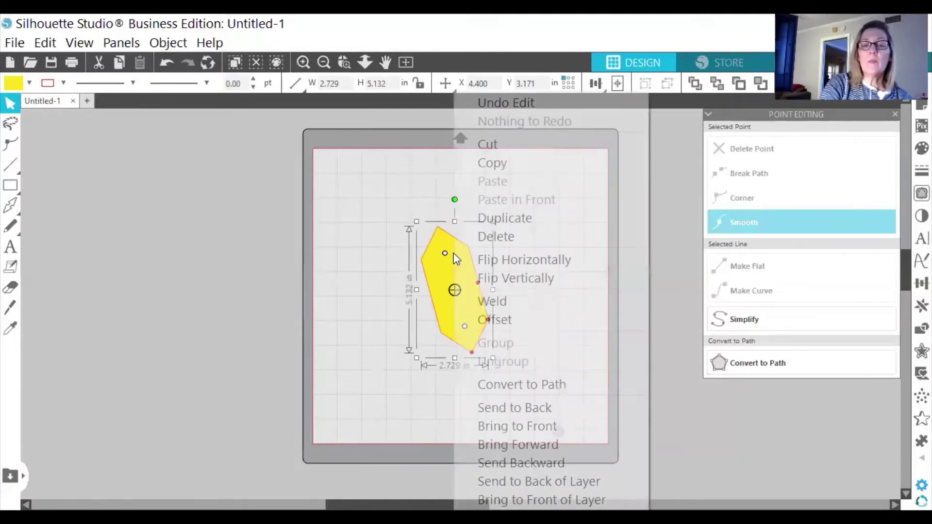
pyautogui.click(501, 239)
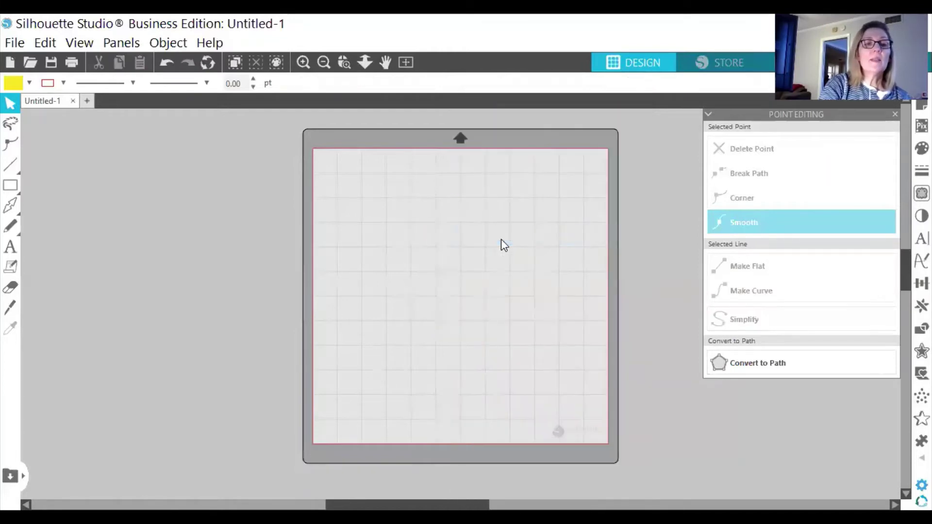
# Draw a small four-way arrow flexishape about 1.46 in across on the mat and delete it.
pyautogui.click(16, 213)
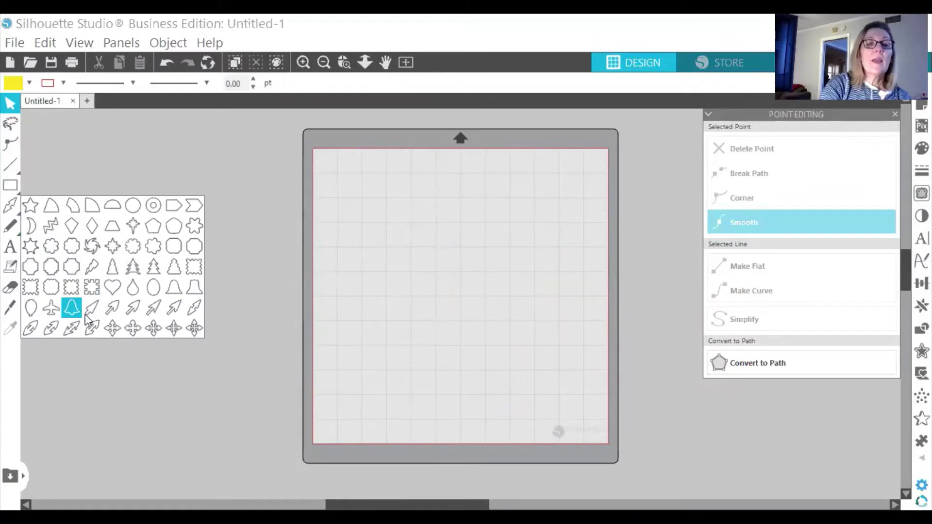
pyautogui.click(148, 327)
pyautogui.moveTo(434, 257)
pyautogui.mouseDown()
pyautogui.moveTo(464, 310)
pyautogui.moveTo(449, 266)
pyautogui.moveTo(485, 285)
pyautogui.moveTo(449, 276)
pyautogui.moveTo(464, 252)
pyautogui.moveTo(550, 230)
pyautogui.moveTo(455, 263)
pyautogui.mouseUp()
pyautogui.rightClick(451, 258)
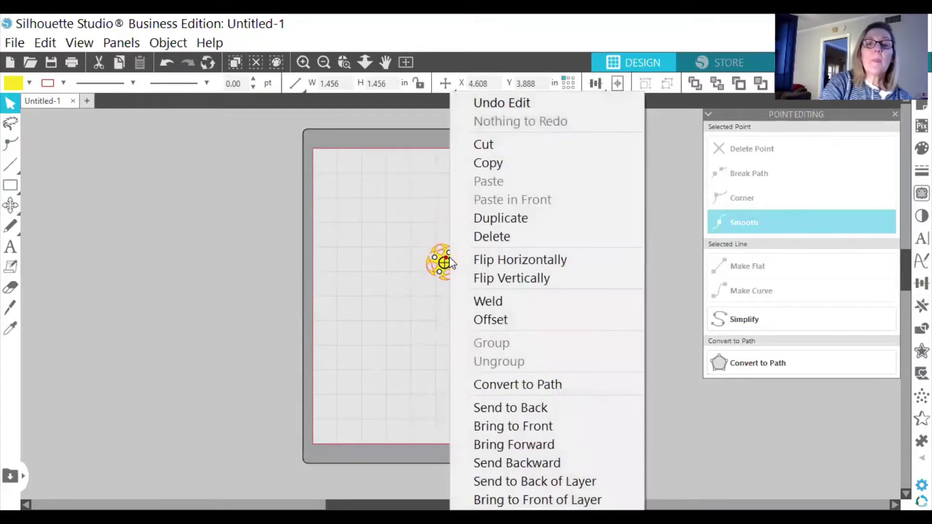
pyautogui.click(503, 234)
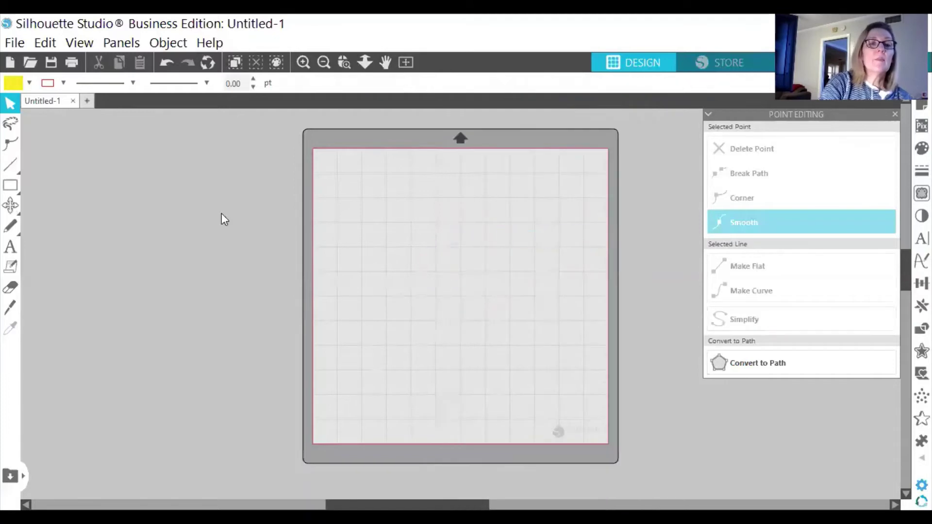
# Draw a half-circle flexishape about 6.91 by 4.00 in and rotate it so its flat edge lies at the bottom.
pyautogui.click(9, 189)
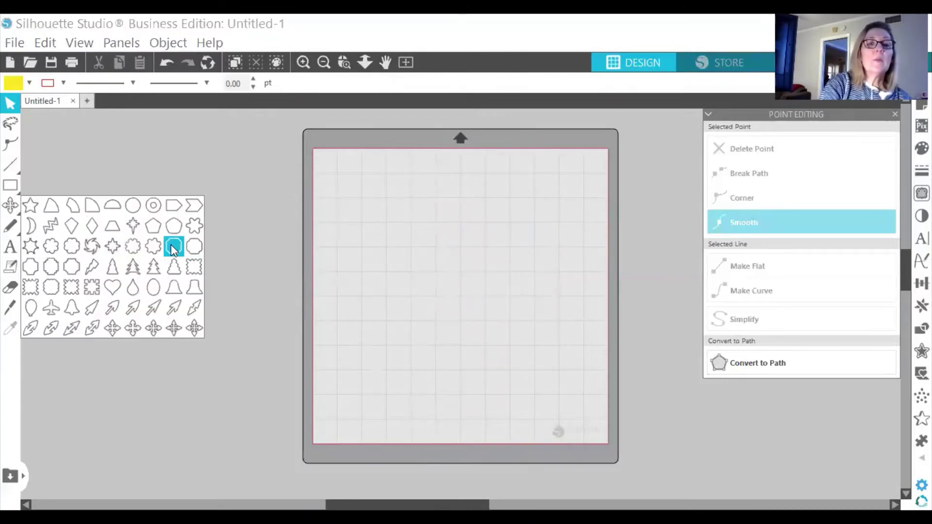
pyautogui.click(113, 206)
pyautogui.moveTo(400, 211); pyautogui.dragTo(484, 223)
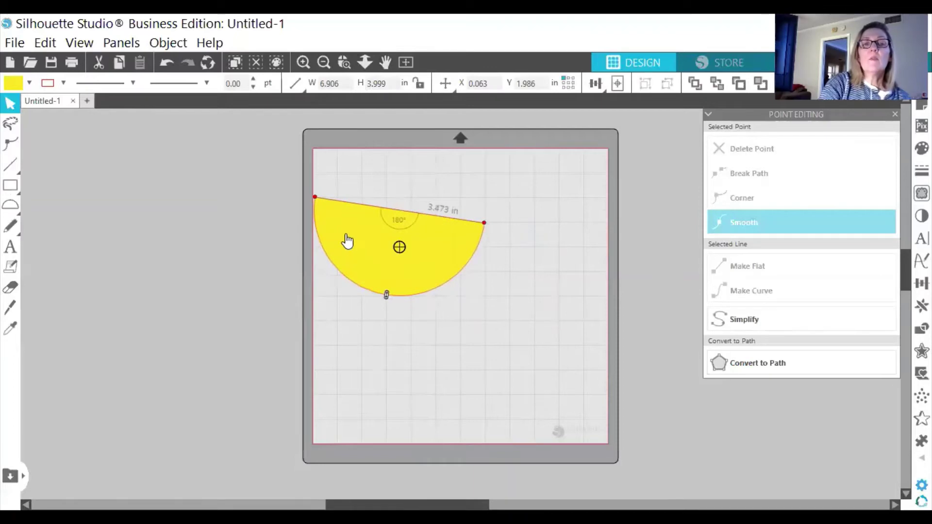
pyautogui.click(386, 269)
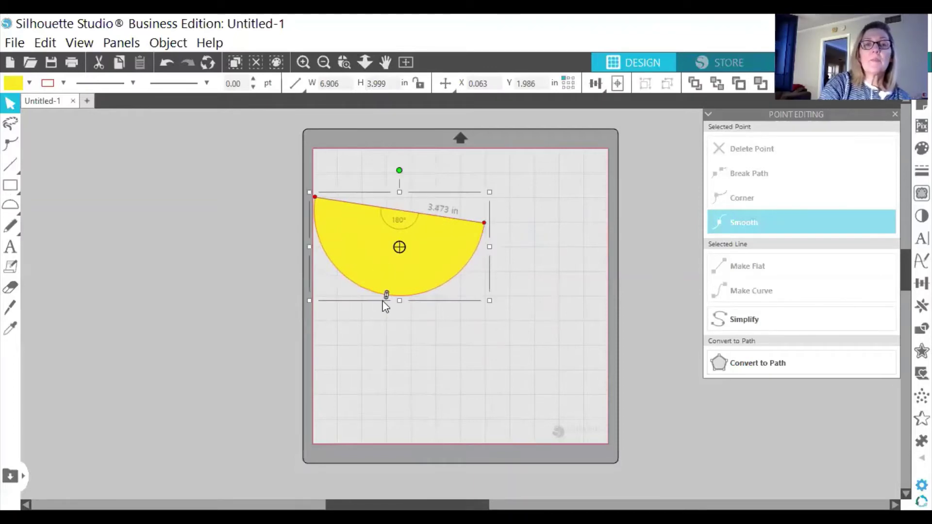
pyautogui.moveTo(399, 170); pyautogui.dragTo(416, 357)
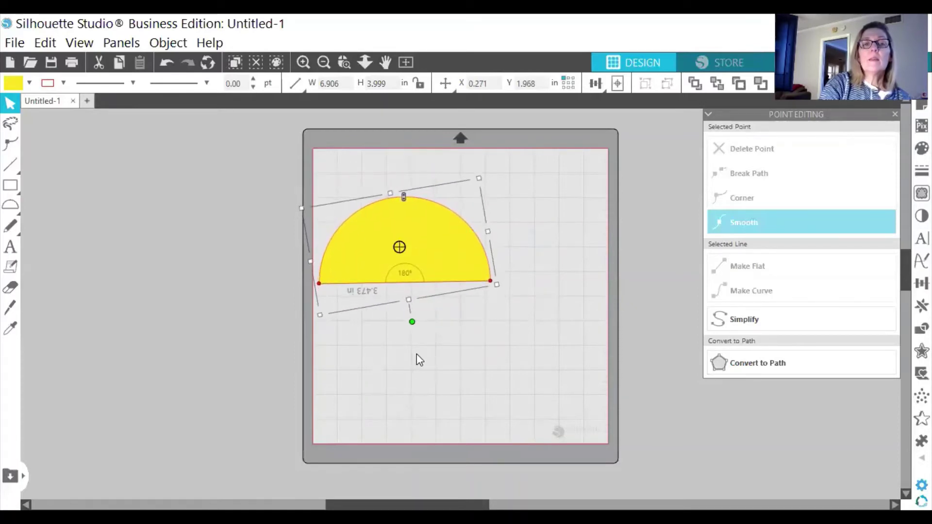
pyautogui.click(413, 309)
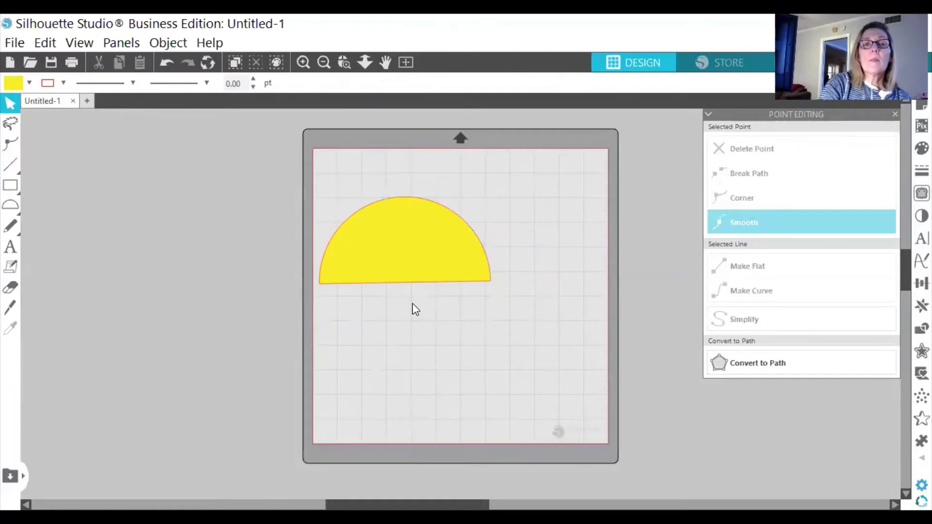
# Reduce the half circle to a 45° wedge and delete it.
pyautogui.click(489, 283)
pyautogui.click(489, 281)
pyautogui.moveTo(488, 281); pyautogui.dragTo(374, 471)
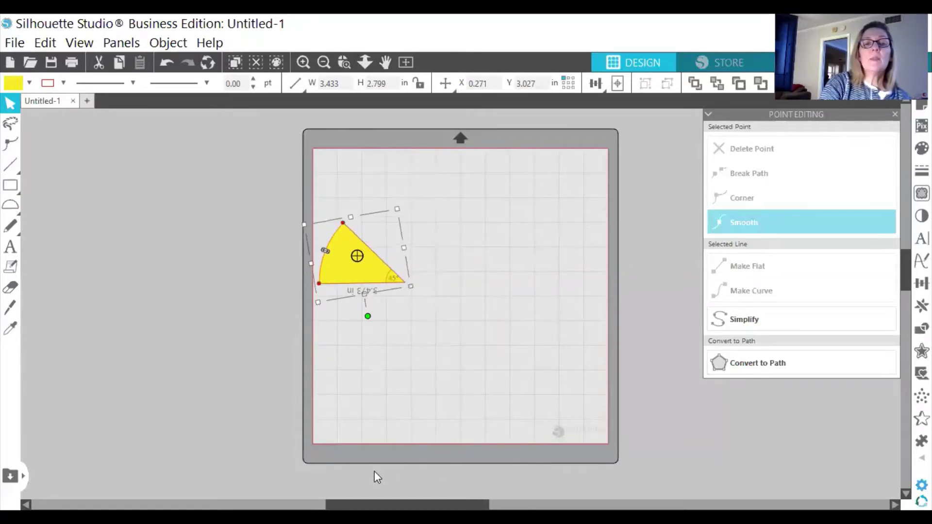
pyautogui.rightClick(348, 273)
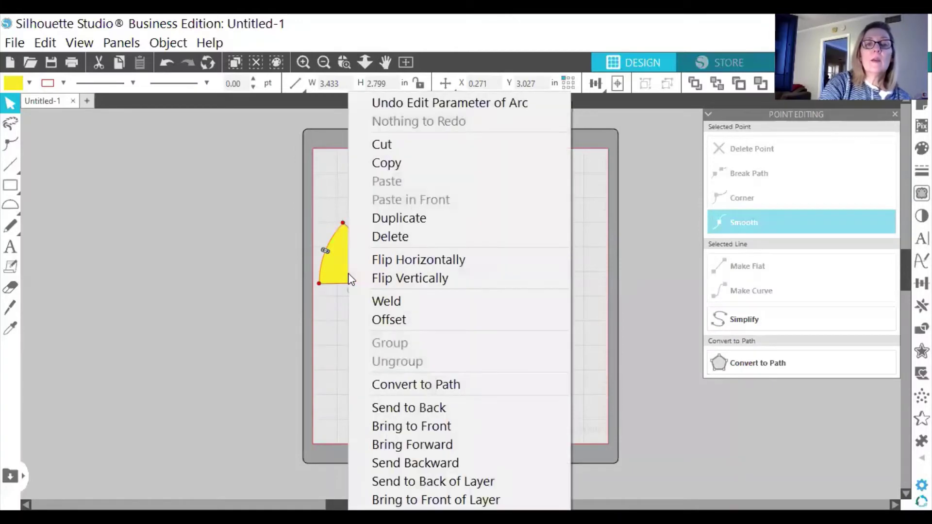
pyautogui.click(420, 238)
# Draw an eight-petal flower flexishape about 5.94 in across and move it down toward the middle of the mat.
pyautogui.click(17, 210)
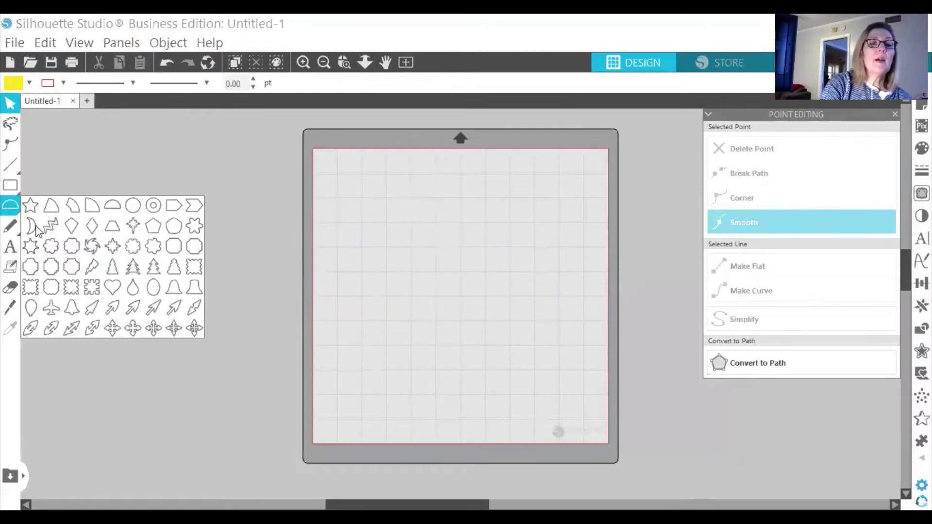
pyautogui.click(69, 251)
pyautogui.moveTo(420, 224); pyautogui.dragTo(439, 294)
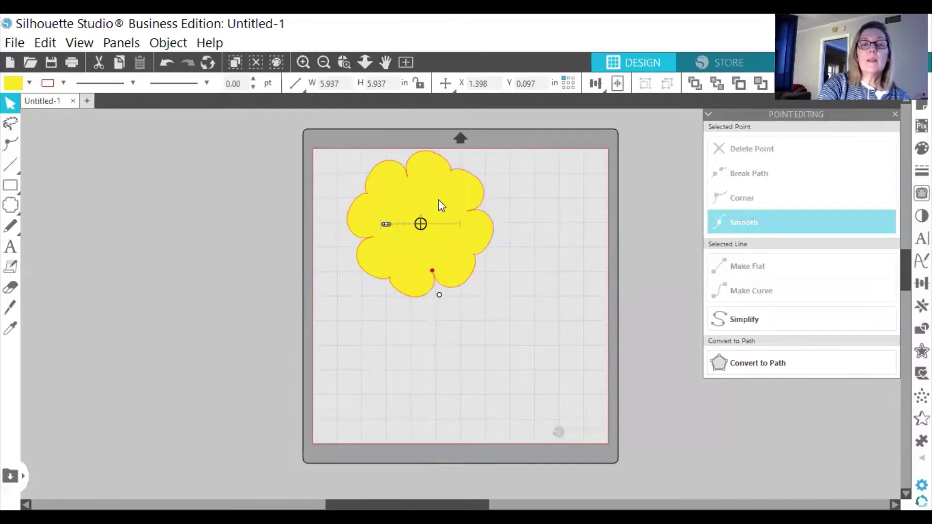
pyautogui.moveTo(438, 212); pyautogui.dragTo(443, 257)
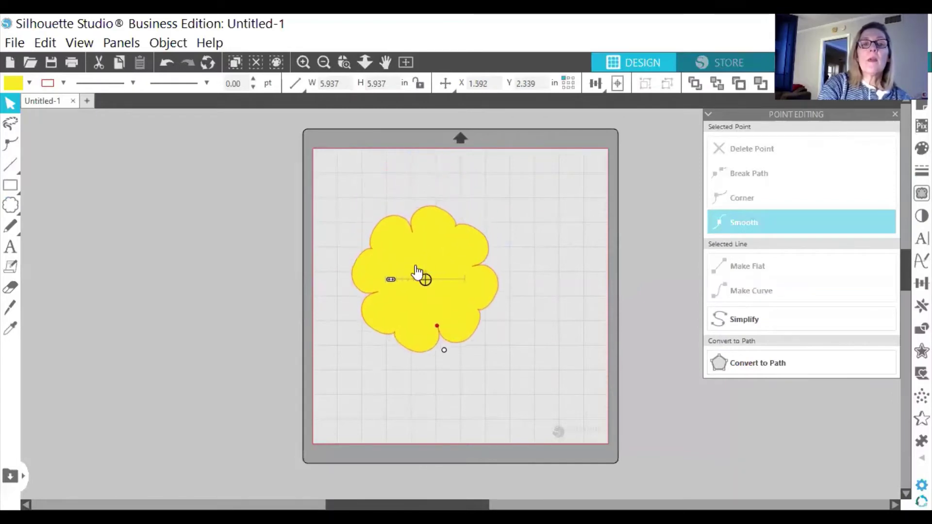
# Multiply the flower's petals and pull their inner points out to form a near-circle about 5.96 in wide, and delete it.
pyautogui.moveTo(390, 281); pyautogui.dragTo(457, 273)
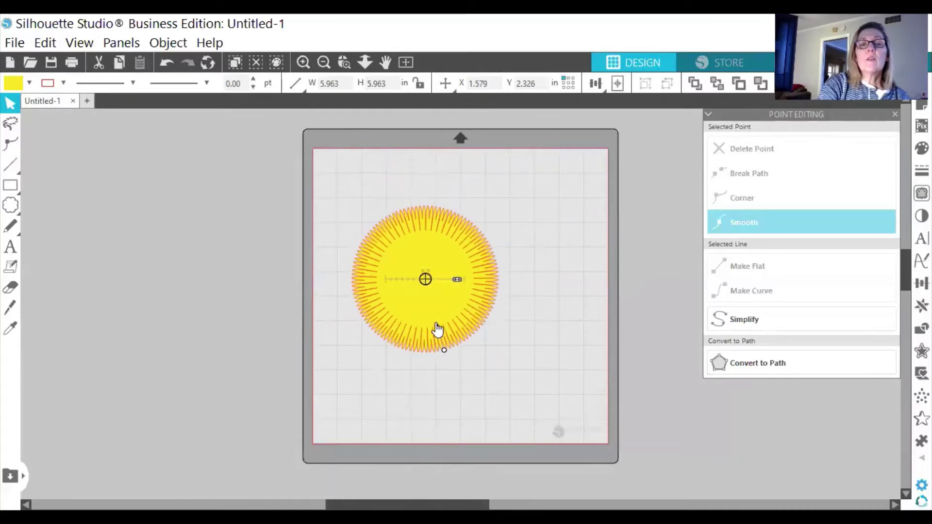
pyautogui.moveTo(435, 312); pyautogui.dragTo(456, 351)
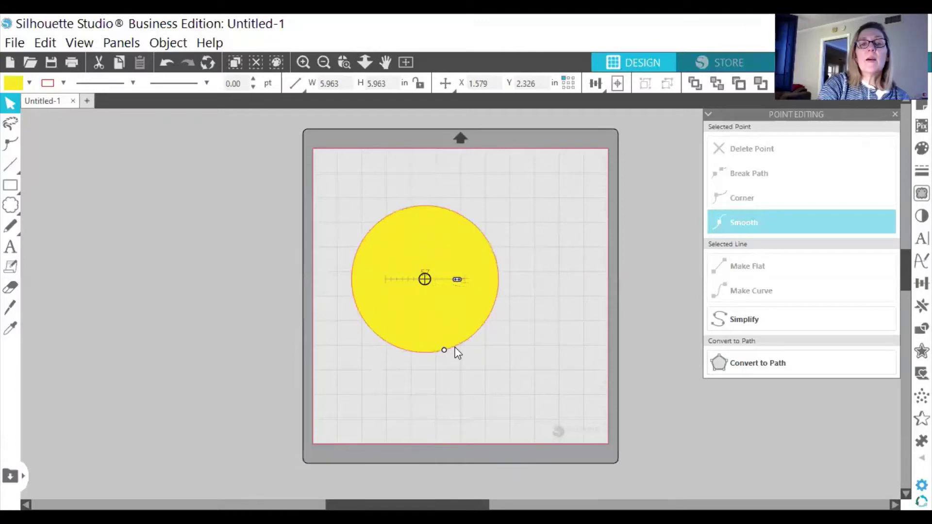
pyautogui.rightClick(442, 257)
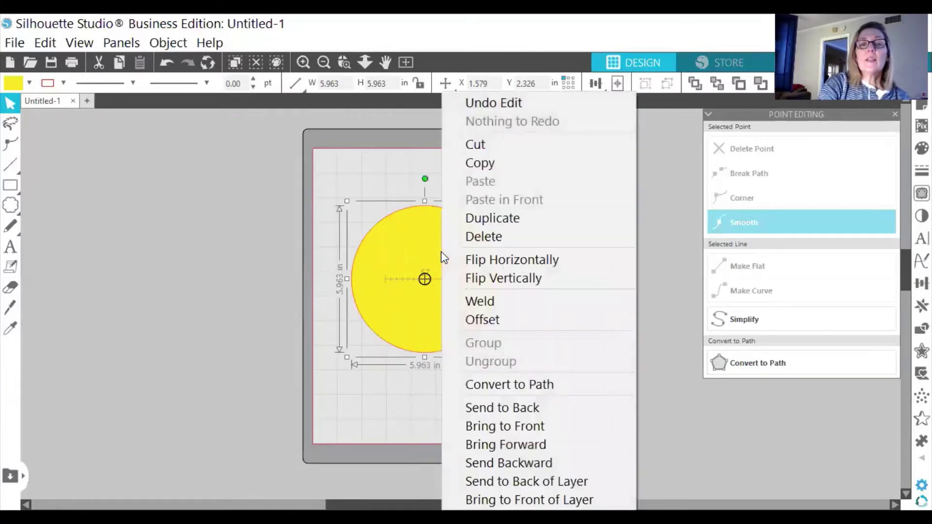
pyautogui.click(485, 234)
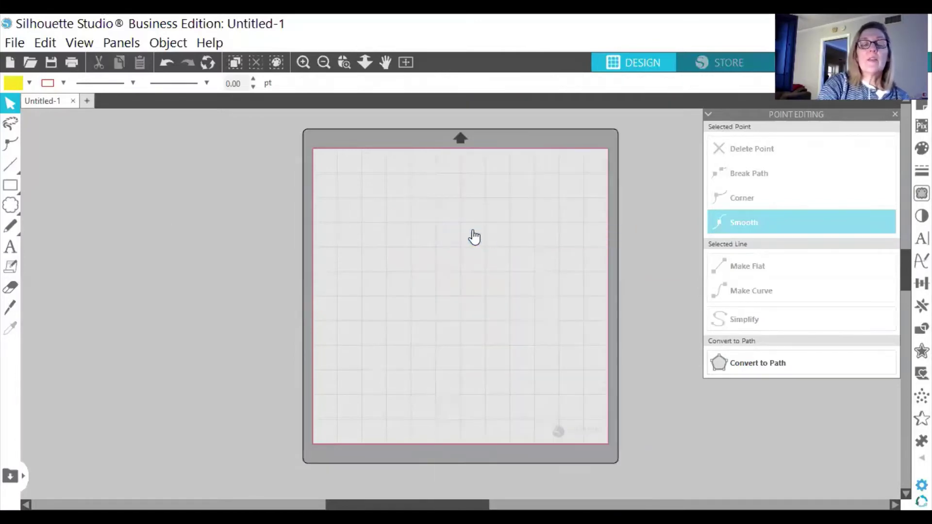
# Draw an egg flexishape about 4.23 by 5.62 in and move it toward the middle of the mat.
pyautogui.click(17, 213)
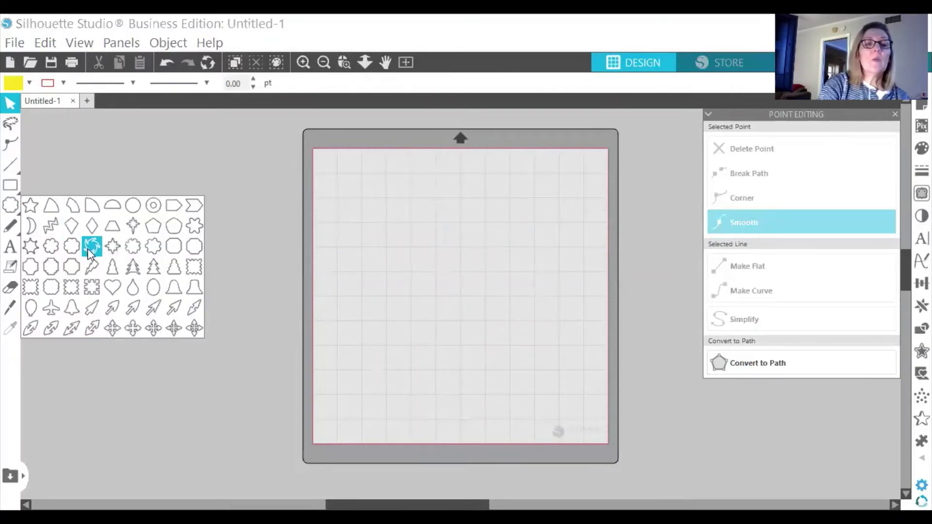
pyautogui.click(153, 291)
pyautogui.moveTo(403, 251); pyautogui.dragTo(421, 388)
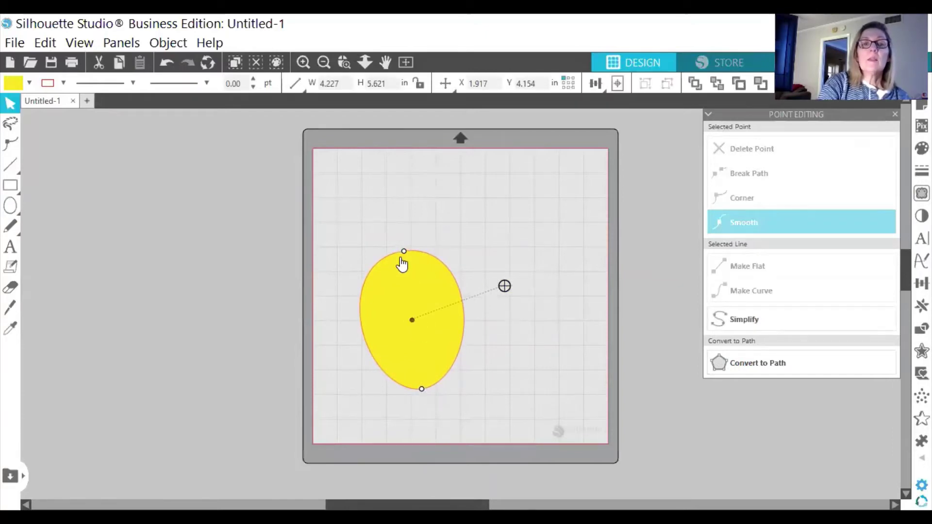
pyautogui.click(400, 273)
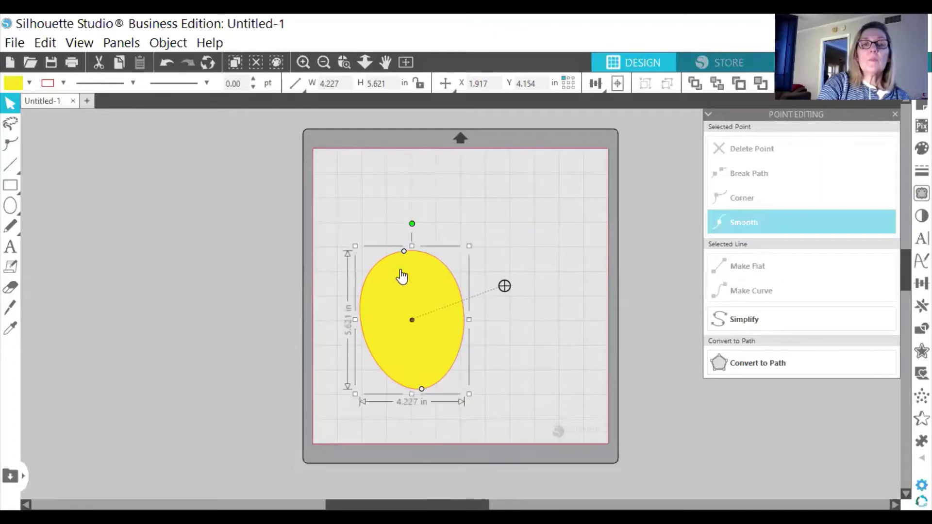
pyautogui.moveTo(402, 273); pyautogui.dragTo(445, 253)
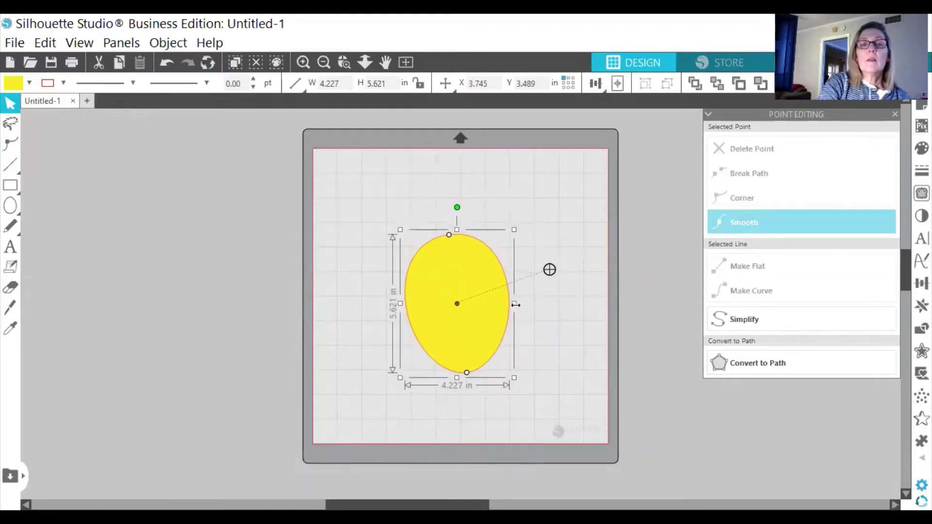
# Stretch the egg from its lower end point and turn it upright, making it about 5.01 by 6.73 in.
pyautogui.click(516, 307)
pyautogui.click(470, 305)
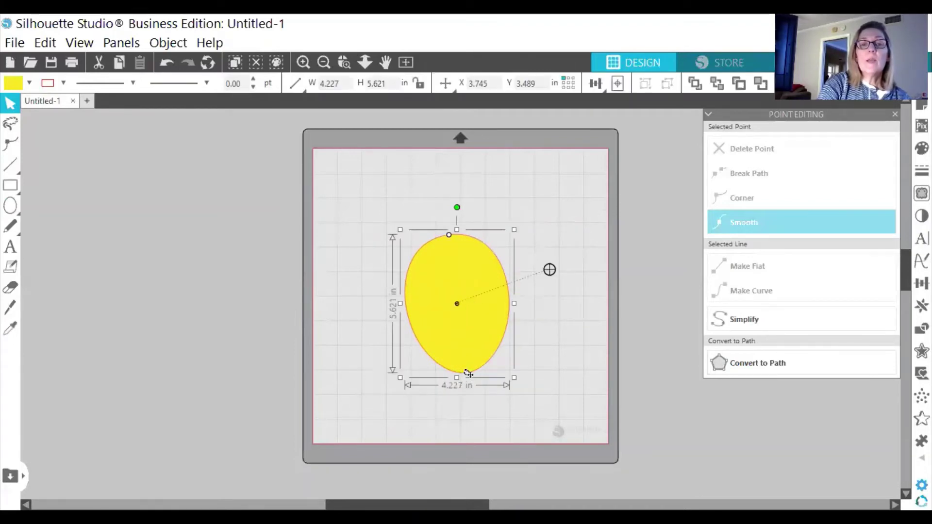
pyautogui.moveTo(469, 374); pyautogui.dragTo(449, 400)
pyautogui.click(513, 374)
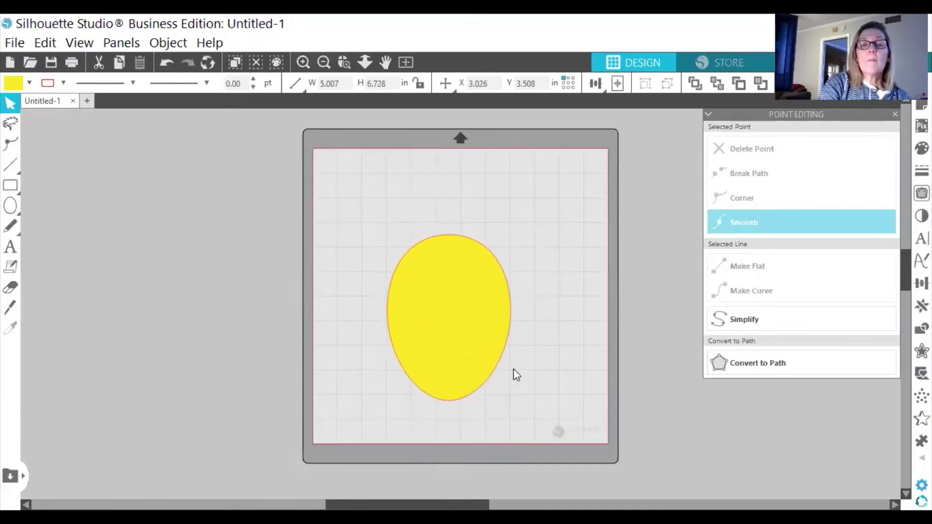
pyautogui.click(499, 357)
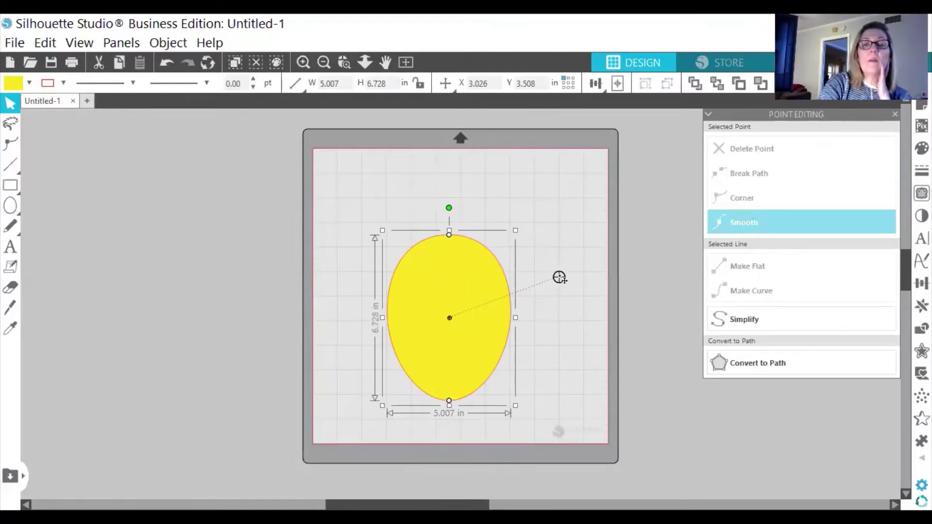
# Pull the egg's outer control point in toward its centre and delete the egg.
pyautogui.moveTo(559, 277); pyautogui.dragTo(509, 288)
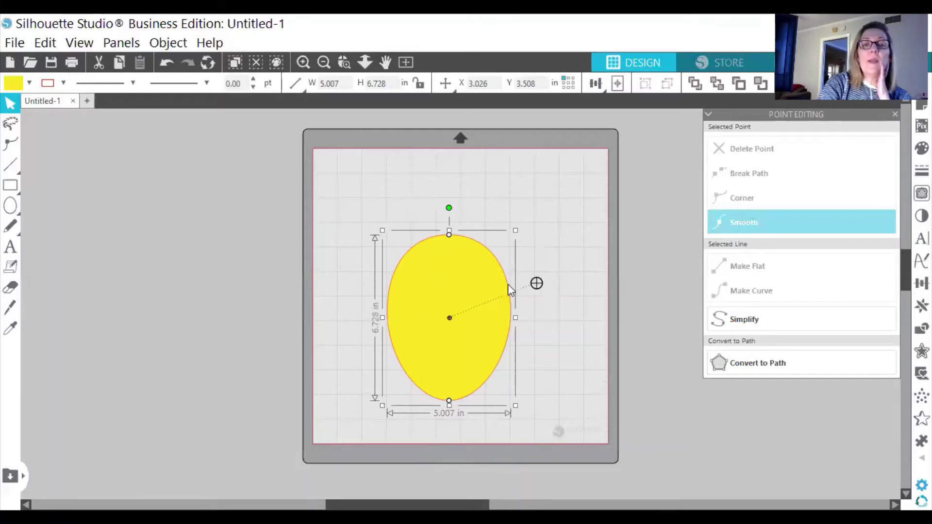
pyautogui.rightClick(458, 306)
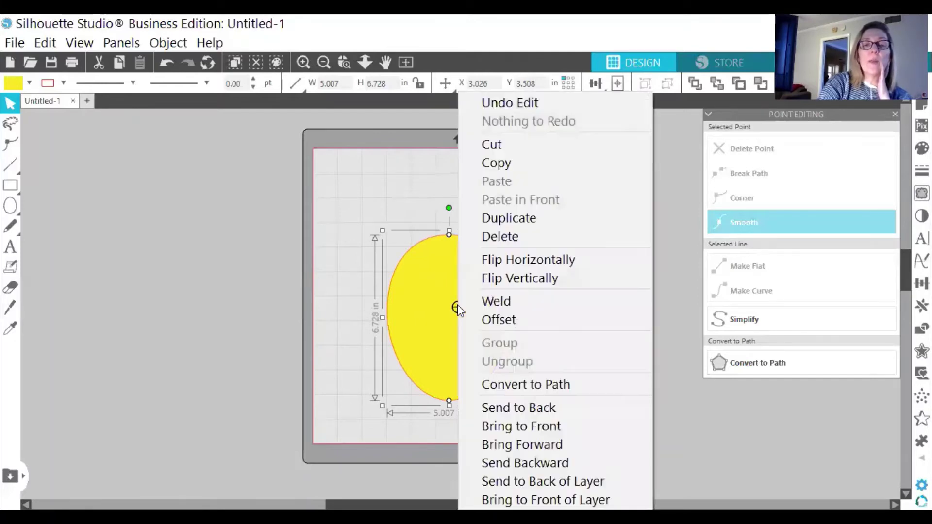
pyautogui.click(501, 241)
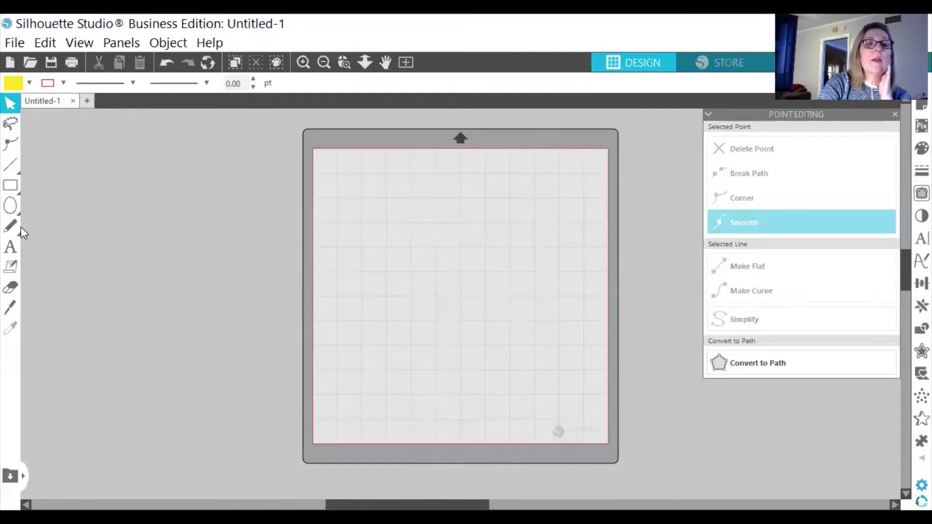
# Draw a near-circular ellipse about 3.24 by 3.46 in on the left half of the mat.
pyautogui.click(15, 188)
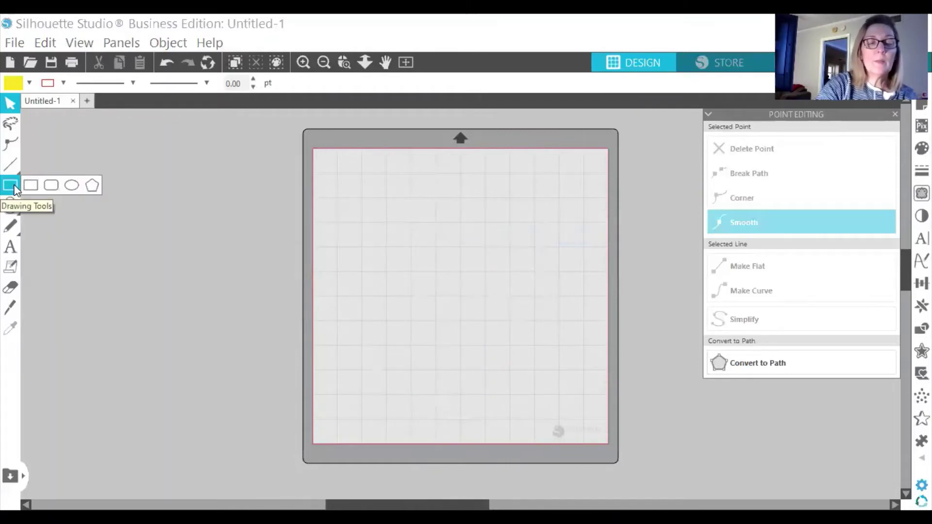
pyautogui.click(73, 188)
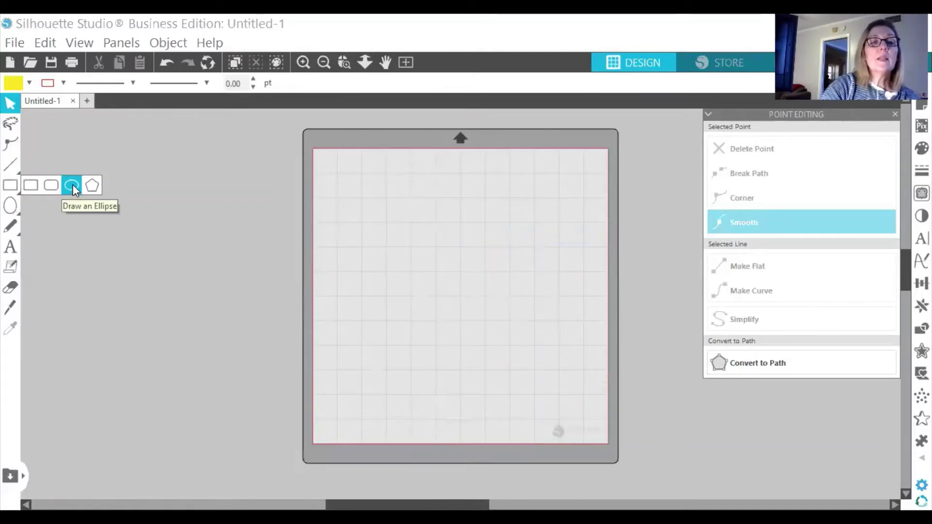
pyautogui.click(73, 187)
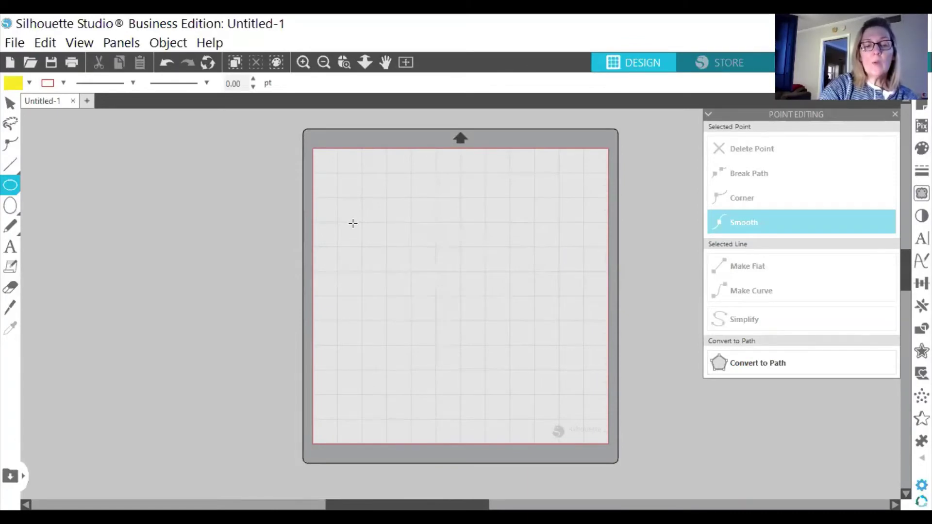
pyautogui.moveTo(353, 225); pyautogui.dragTo(401, 273)
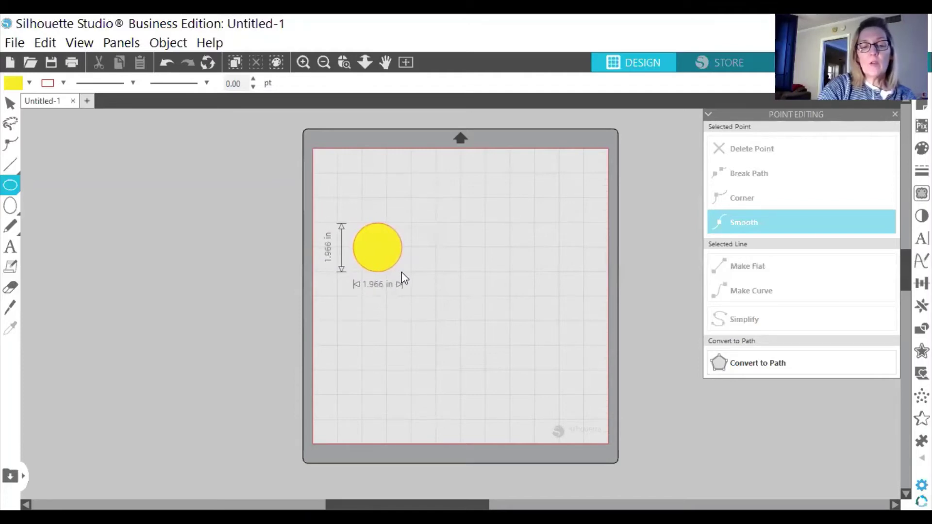
pyautogui.moveTo(401, 272); pyautogui.dragTo(412, 281)
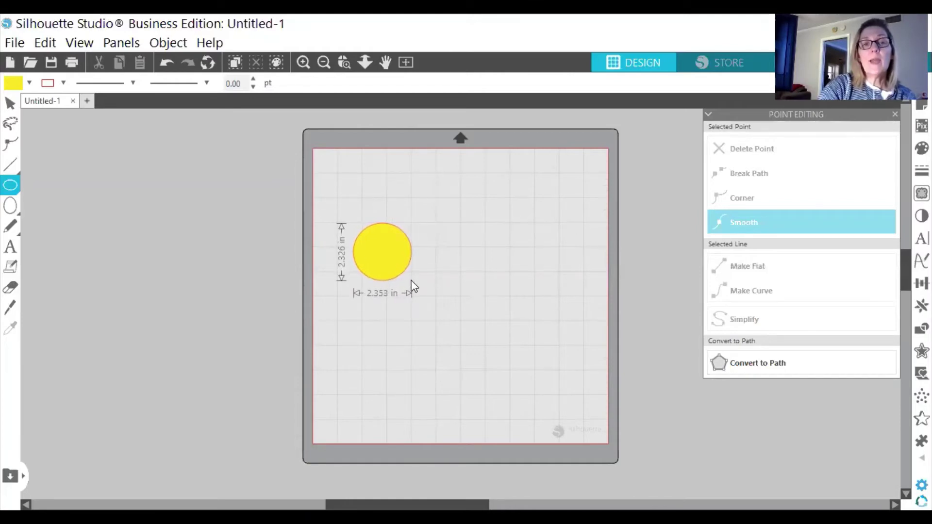
pyautogui.moveTo(412, 281); pyautogui.dragTo(432, 308)
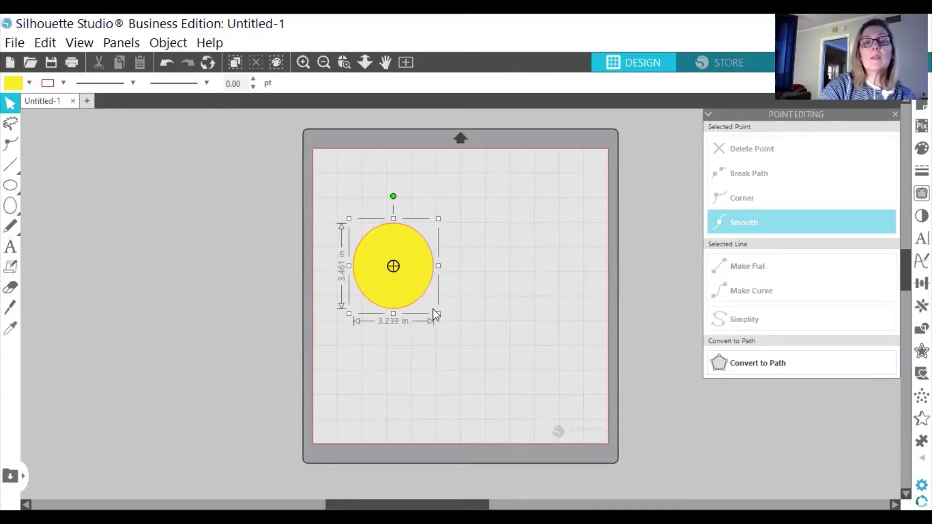
pyautogui.click(501, 301)
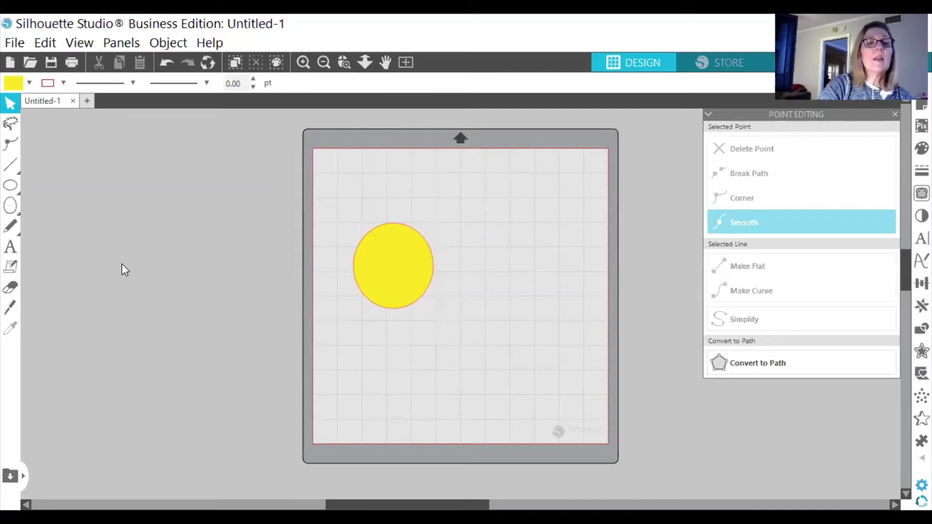
# Draw a 12-point sun-like star flexishape with curved sides to the lower right of the ellipse.
pyautogui.click(10, 203)
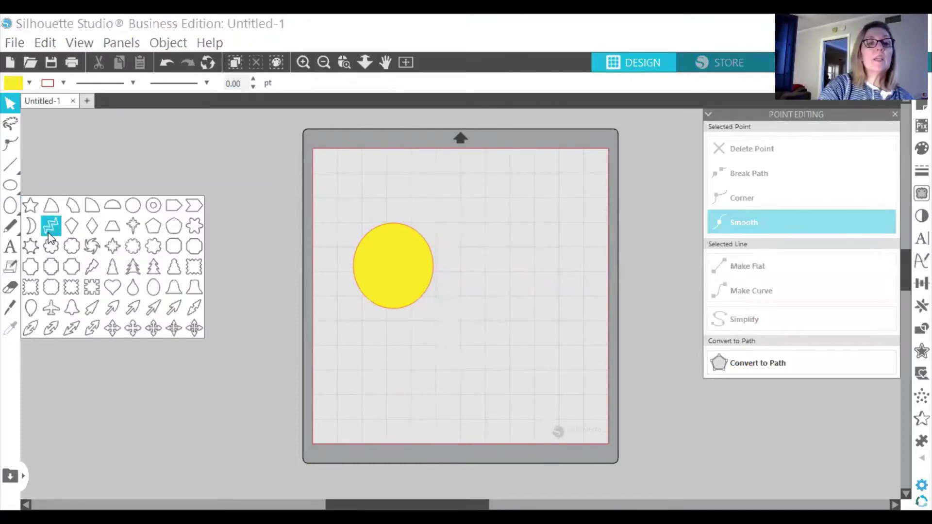
pyautogui.click(31, 246)
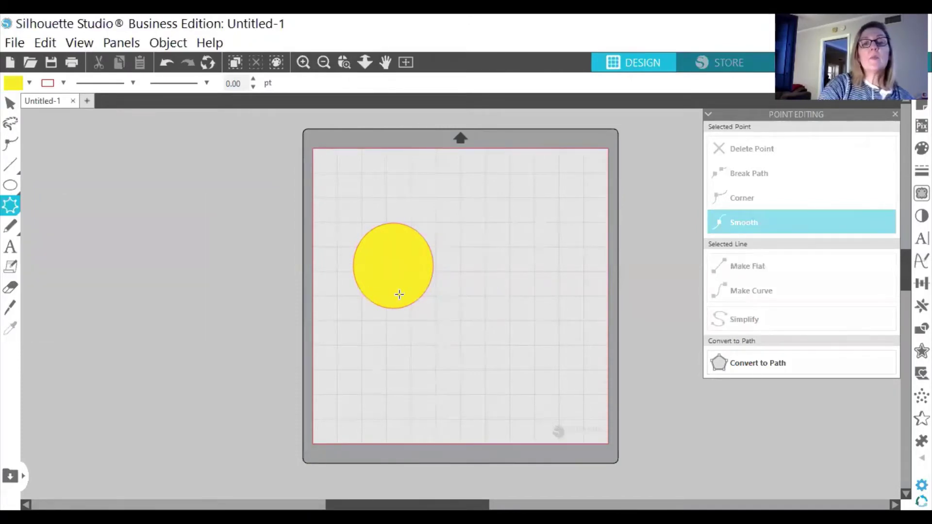
pyautogui.moveTo(477, 318); pyautogui.dragTo(539, 357)
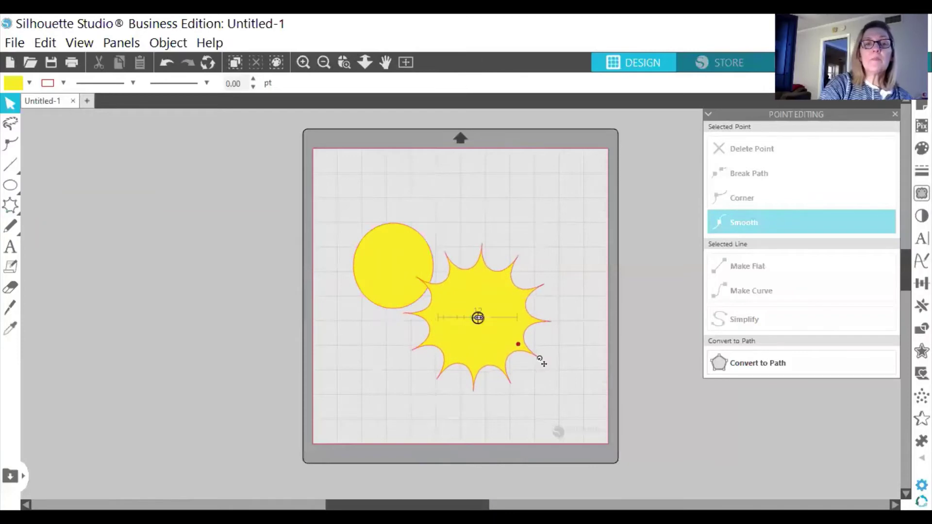
# Bring the ellipse to the front and place it over the centre of the 12-point sun shape.
pyautogui.moveTo(398, 277); pyautogui.dragTo(370, 283)
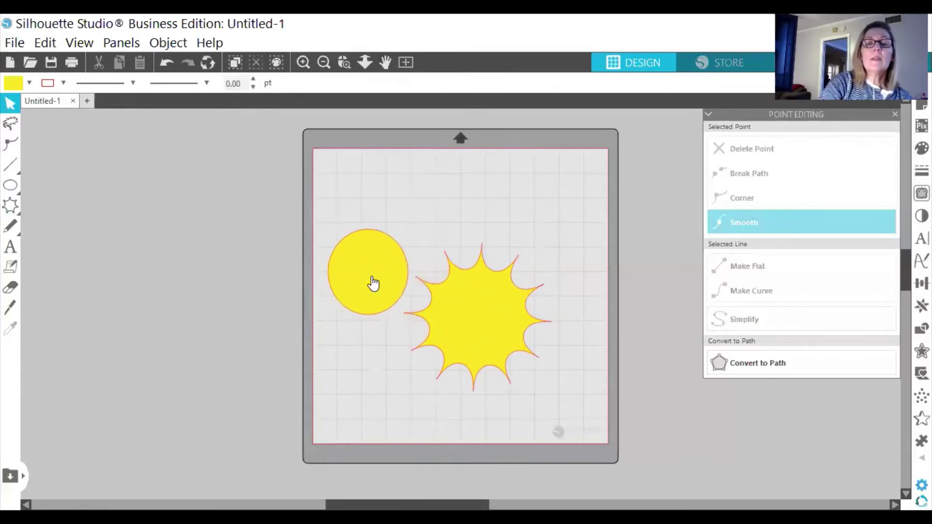
pyautogui.rightClick(372, 283)
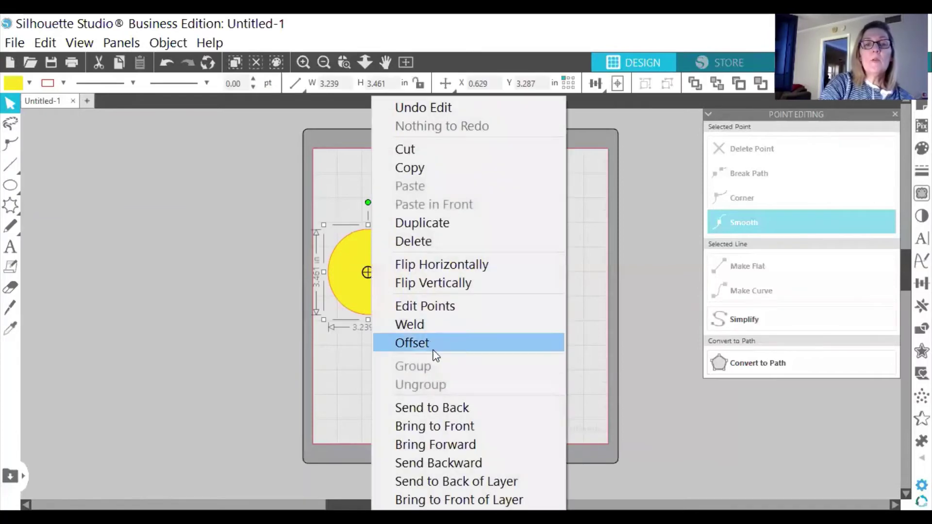
pyautogui.click(437, 426)
pyautogui.moveTo(386, 291); pyautogui.dragTo(483, 333)
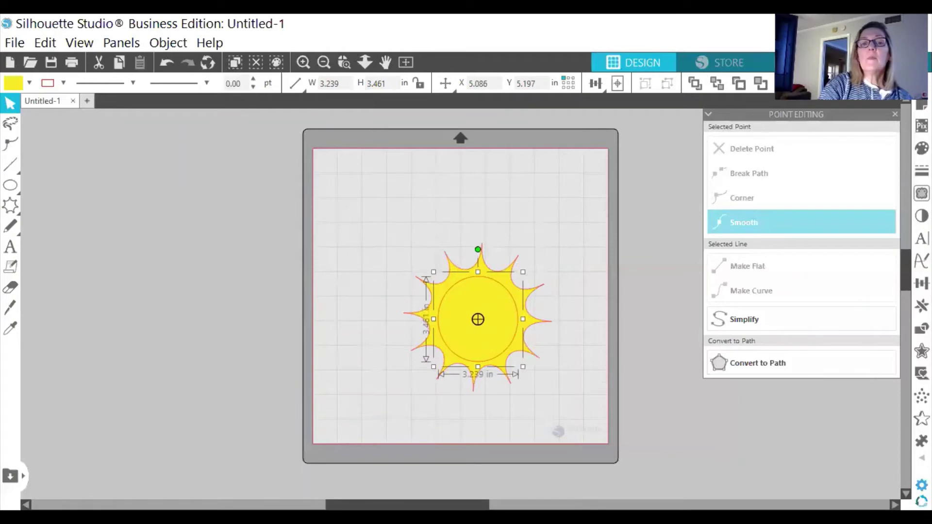
# Fill the sun's centre circle with orange and colour the outline of the rays shape yellow.
pyautogui.click(921, 148)
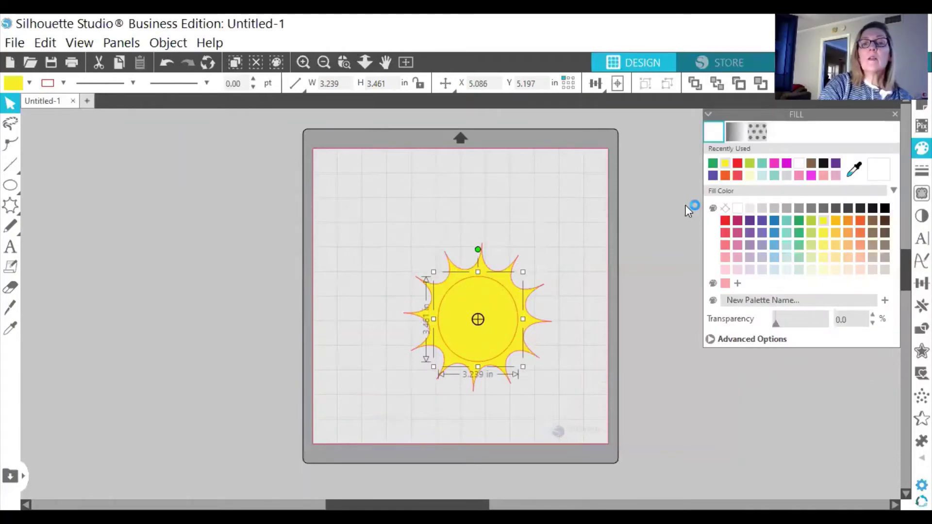
pyautogui.click(723, 177)
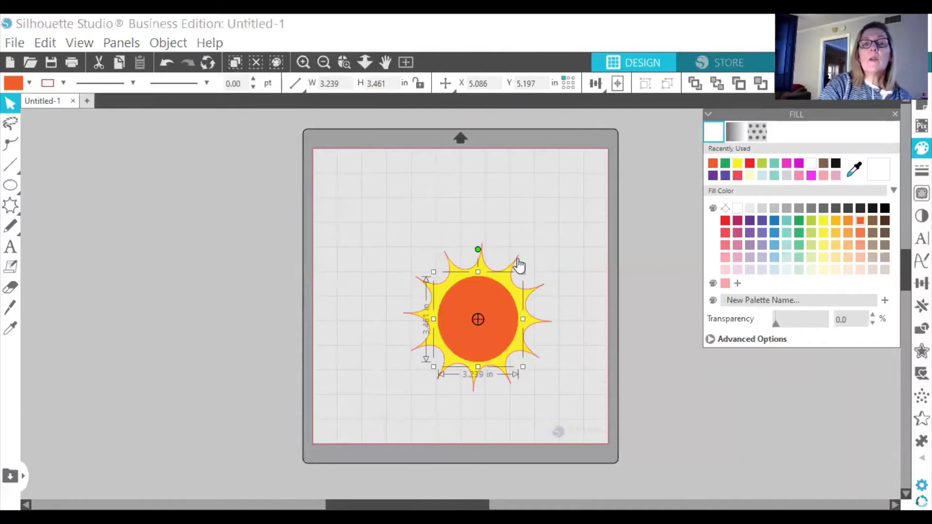
pyautogui.click(517, 265)
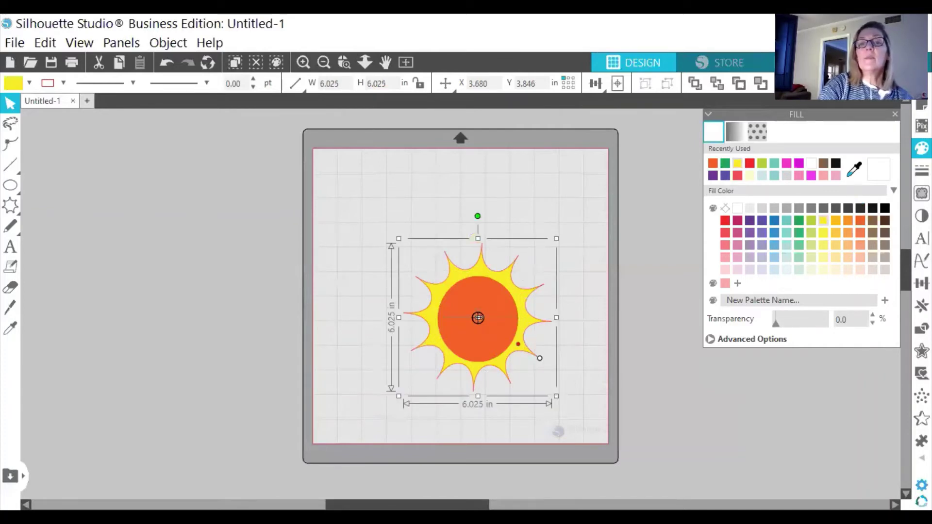
pyautogui.click(921, 171)
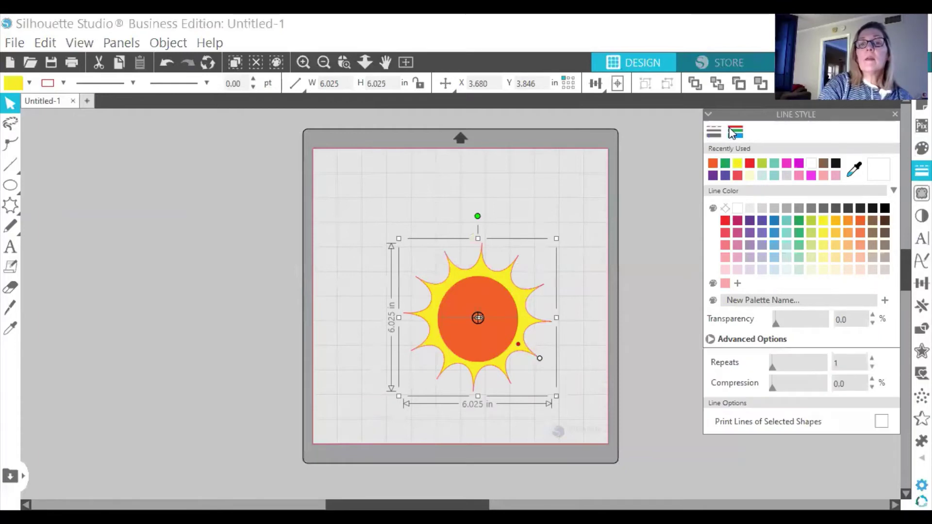
pyautogui.click(737, 165)
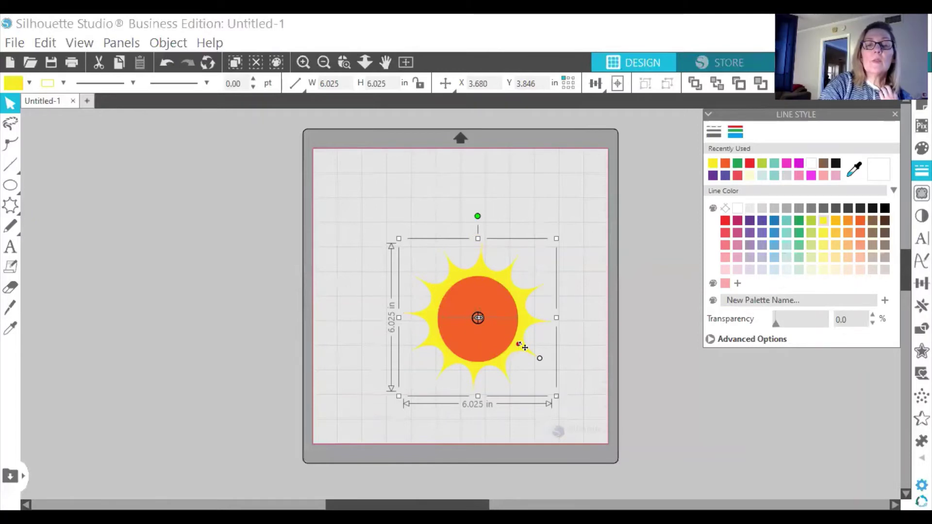
# Narrow the sun's rays by moving their inner control point inward, and shrink the orange circle to about 2.6 by 2.8 in, keeping it centred.
pyautogui.moveTo(524, 347); pyautogui.dragTo(510, 336)
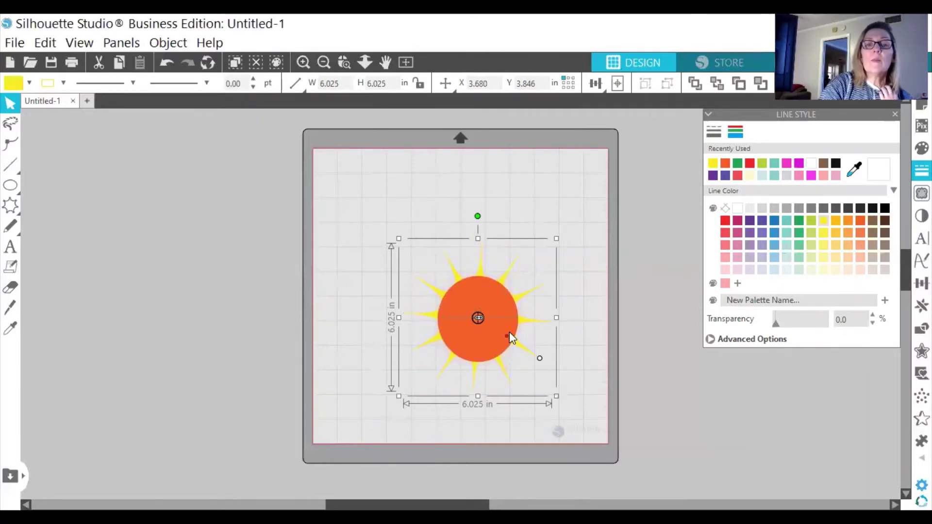
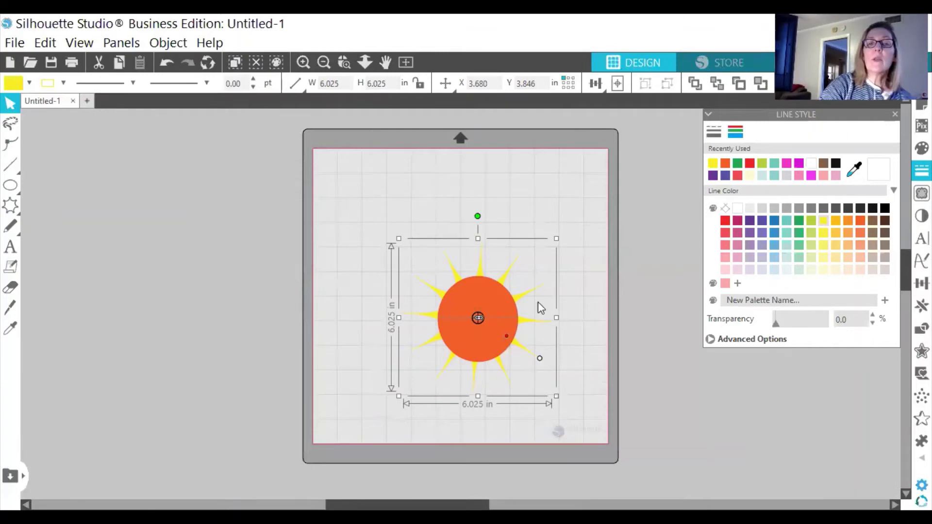
pyautogui.click(591, 277)
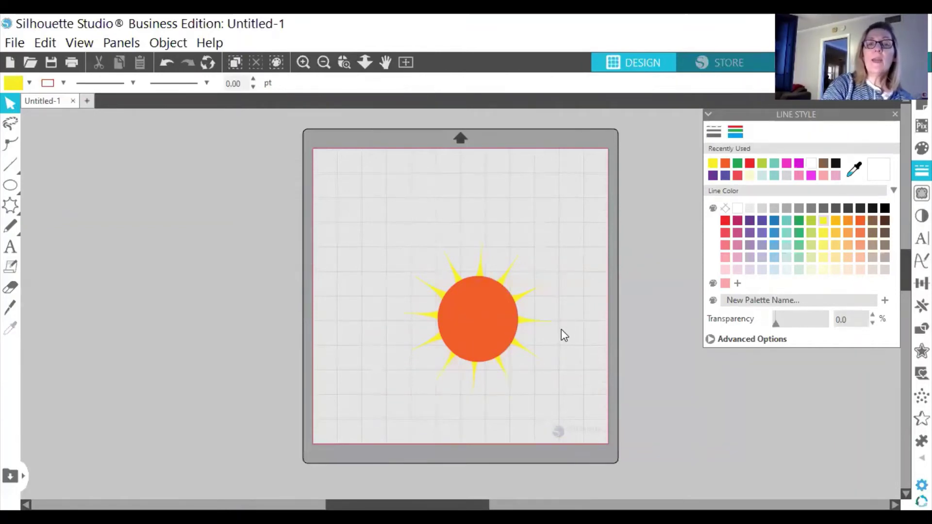
pyautogui.click(489, 326)
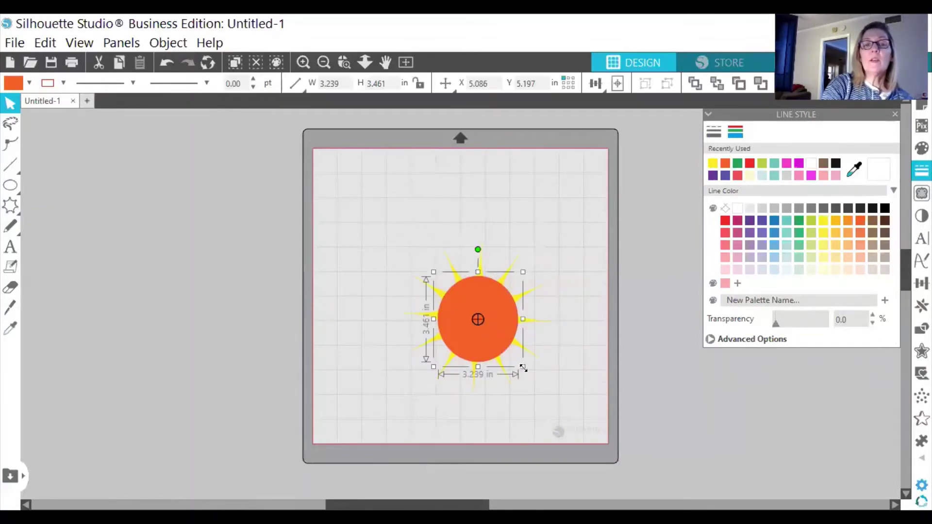
pyautogui.moveTo(522, 367); pyautogui.dragTo(507, 357)
pyautogui.moveTo(463, 297); pyautogui.dragTo(472, 302)
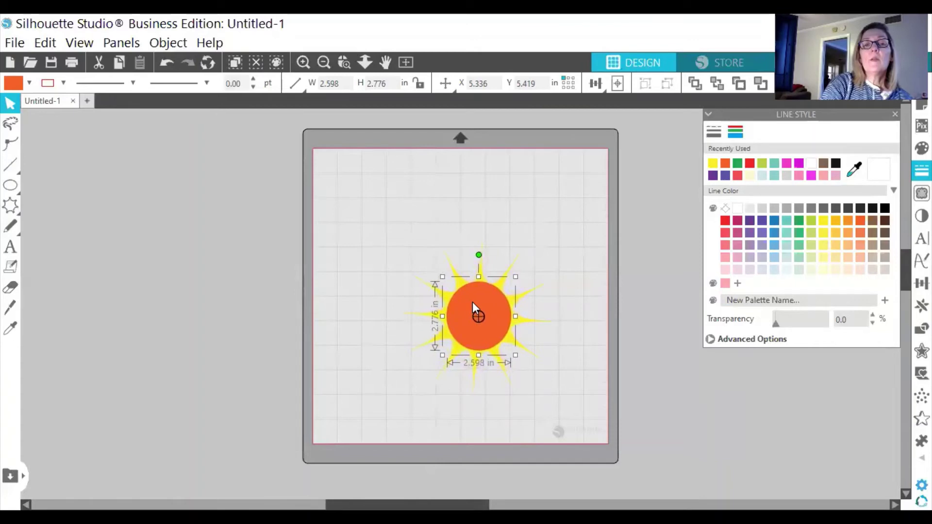
# Align the orange circle and the rays shape on their horizontal middle line.
pyautogui.moveTo(394, 218); pyautogui.dragTo(513, 368)
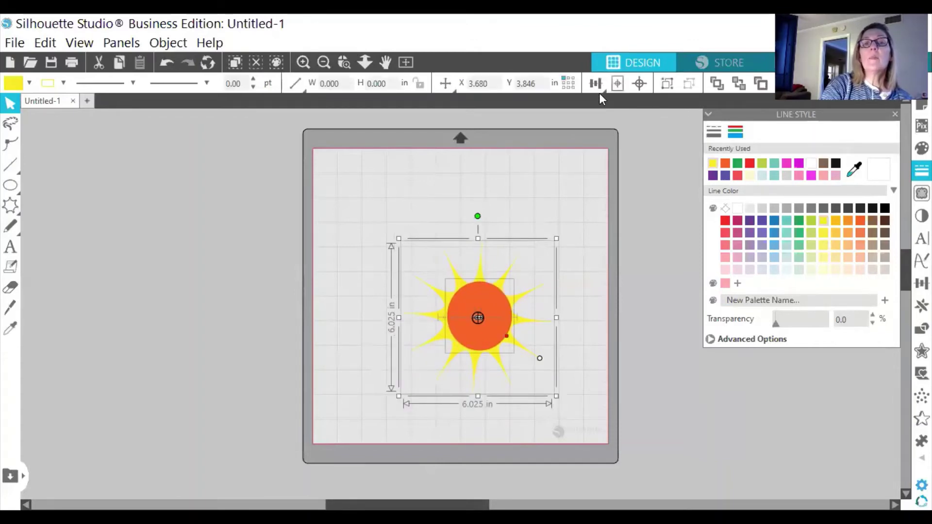
pyautogui.moveTo(593, 86)
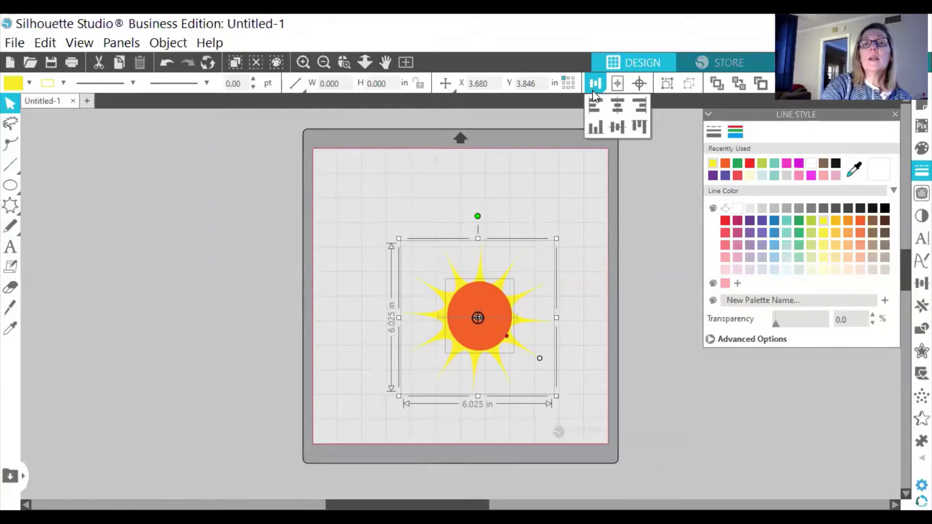
pyautogui.click(617, 126)
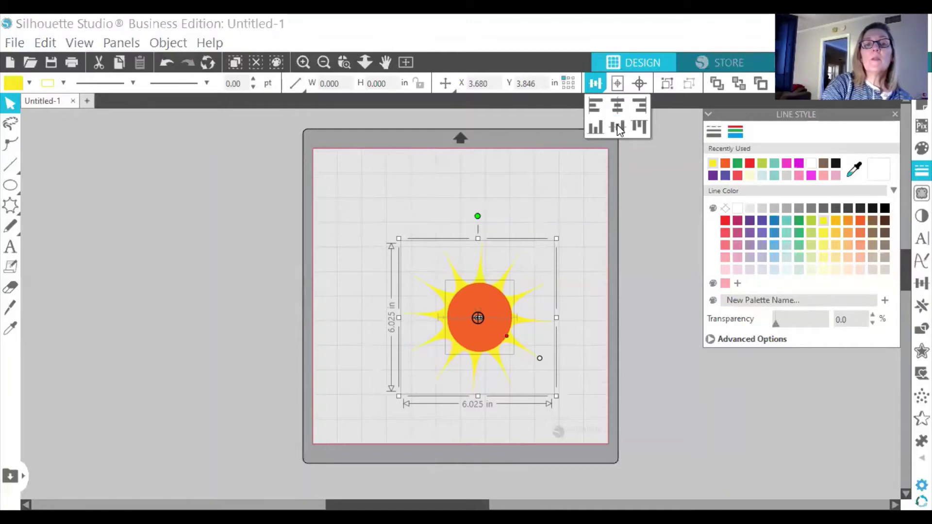
pyautogui.click(588, 206)
# Shorten the sun's rays with the outer control point so the rays shape measures about 4.9 by 4.9 in.
pyautogui.click(516, 345)
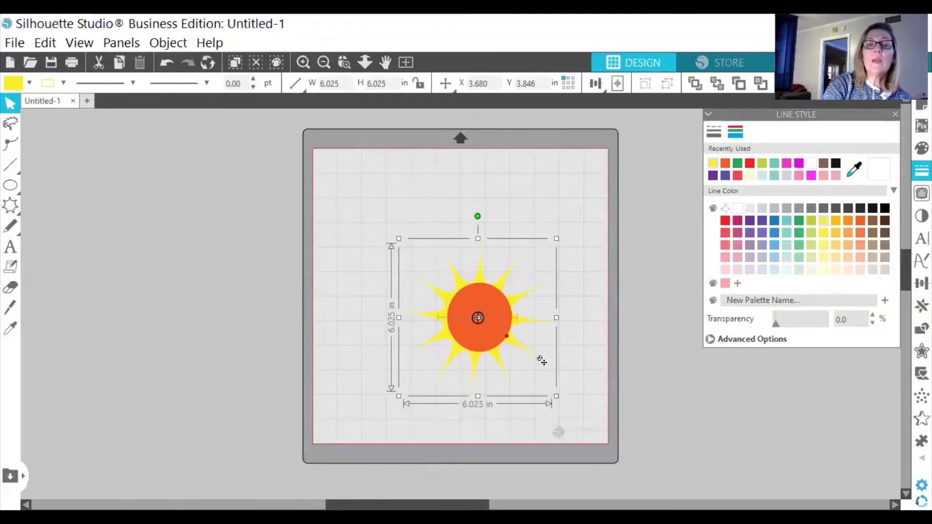
pyautogui.moveTo(540, 359); pyautogui.dragTo(528, 350)
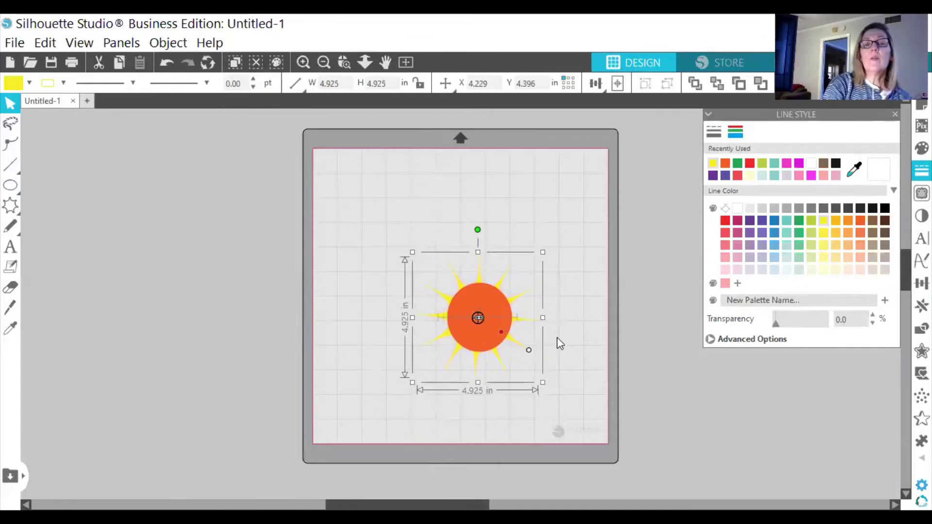
pyautogui.click(572, 333)
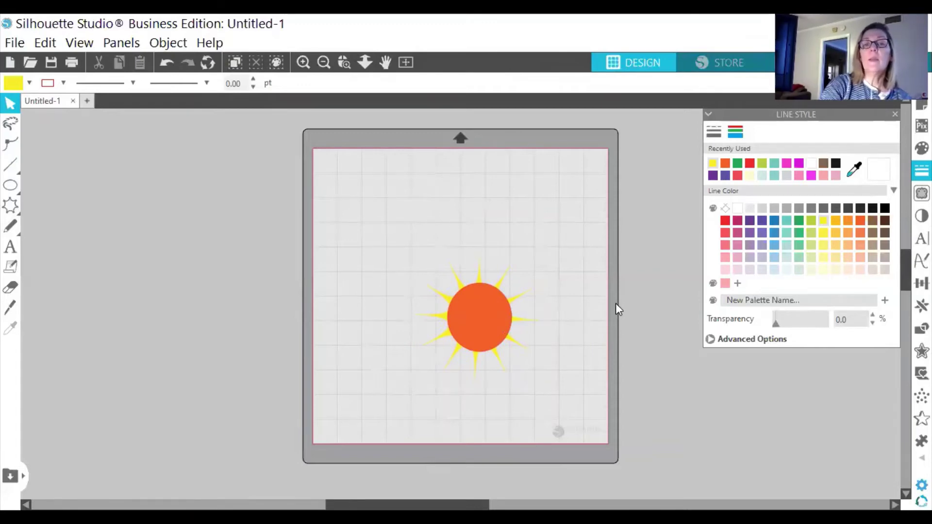
# Group the orange circle with the rays and move the sun to the upper-left corner of the page.
pyautogui.rightClick(483, 337)
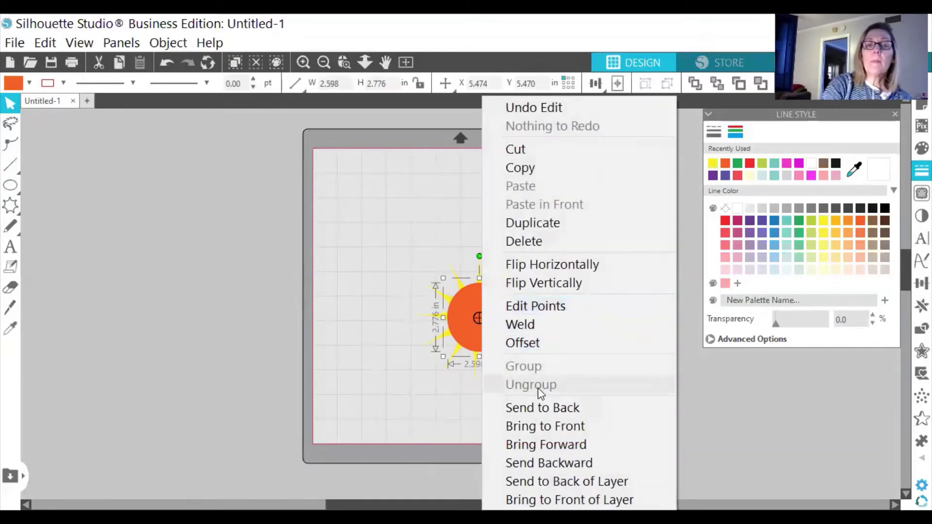
pyautogui.click(420, 271)
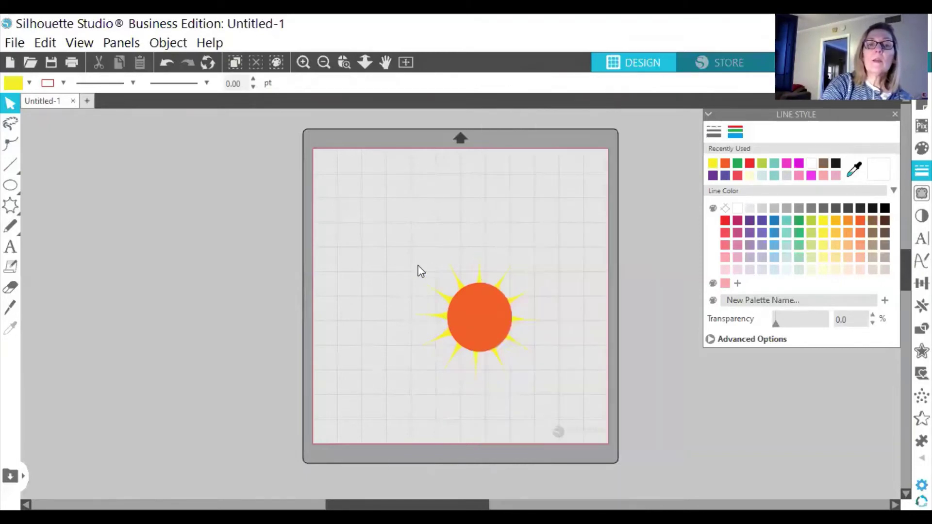
pyautogui.moveTo(421, 270); pyautogui.dragTo(512, 354)
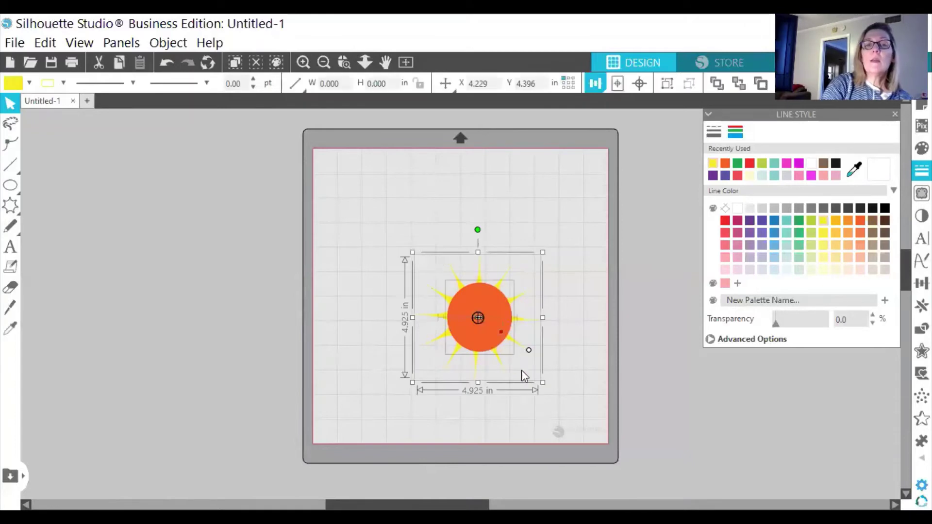
pyautogui.rightClick(522, 370)
pyautogui.click(565, 325)
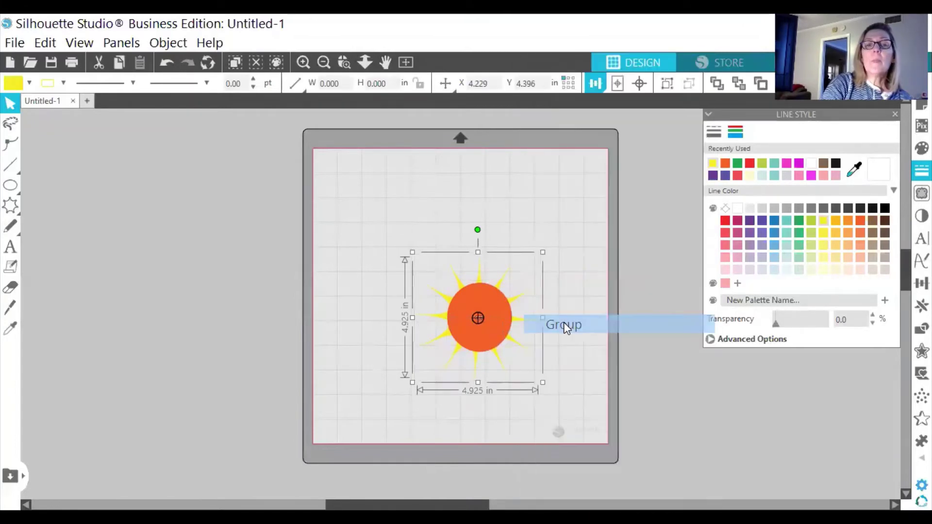
pyautogui.click(564, 326)
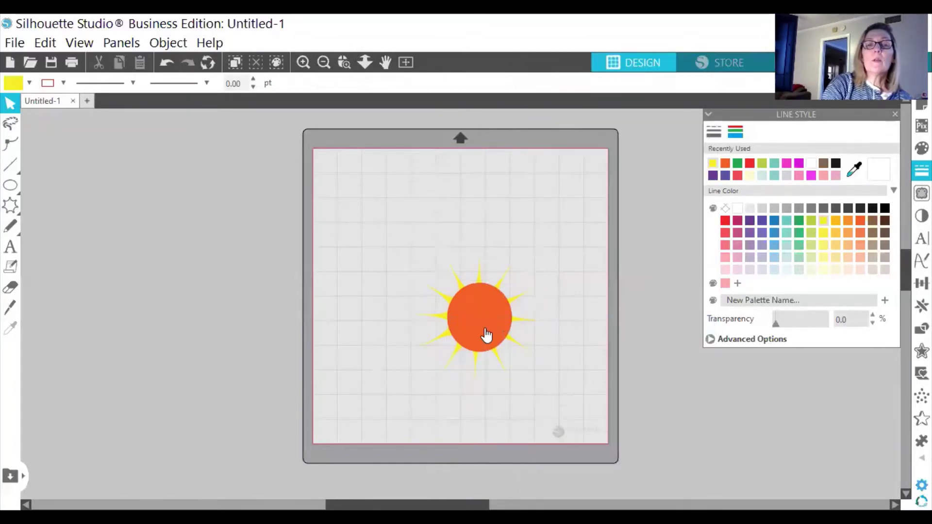
pyautogui.moveTo(487, 334); pyautogui.dragTo(383, 231)
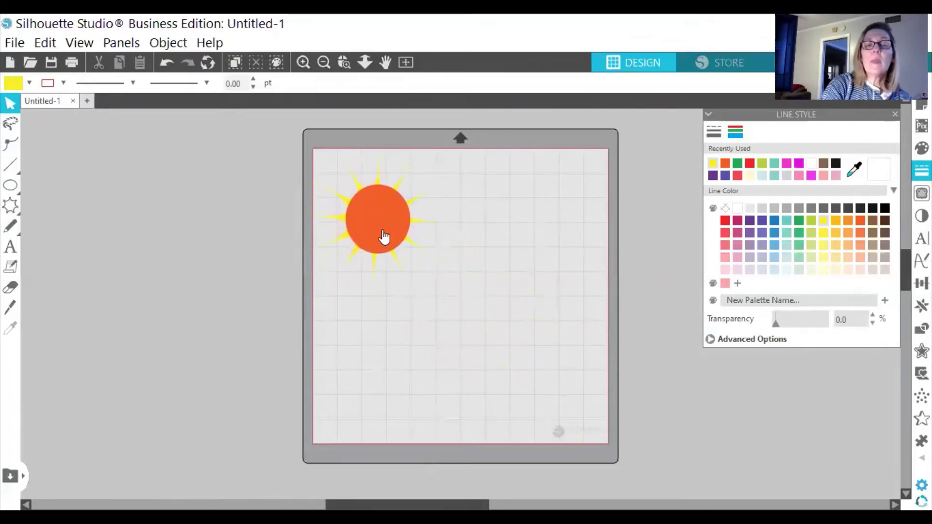
# Draw a yellow upward arrow flexible shape near the page centre and adjust its head, making it about 1.3 in wide and 3.6 in tall.
pyautogui.click(18, 213)
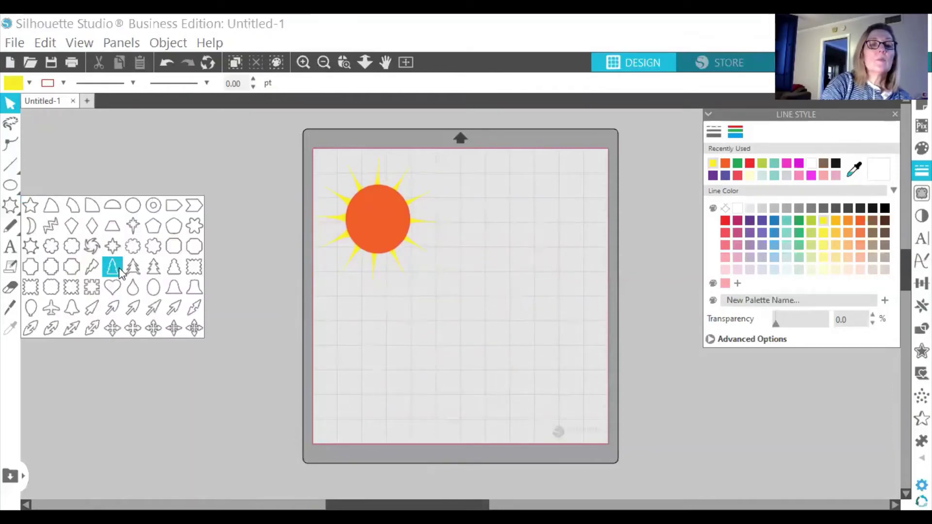
pyautogui.click(112, 308)
pyautogui.moveTo(479, 307)
pyautogui.mouseDown()
pyautogui.moveTo(513, 341)
pyautogui.moveTo(485, 344)
pyautogui.moveTo(521, 371)
pyautogui.moveTo(545, 265)
pyautogui.moveTo(478, 245)
pyautogui.mouseUp()
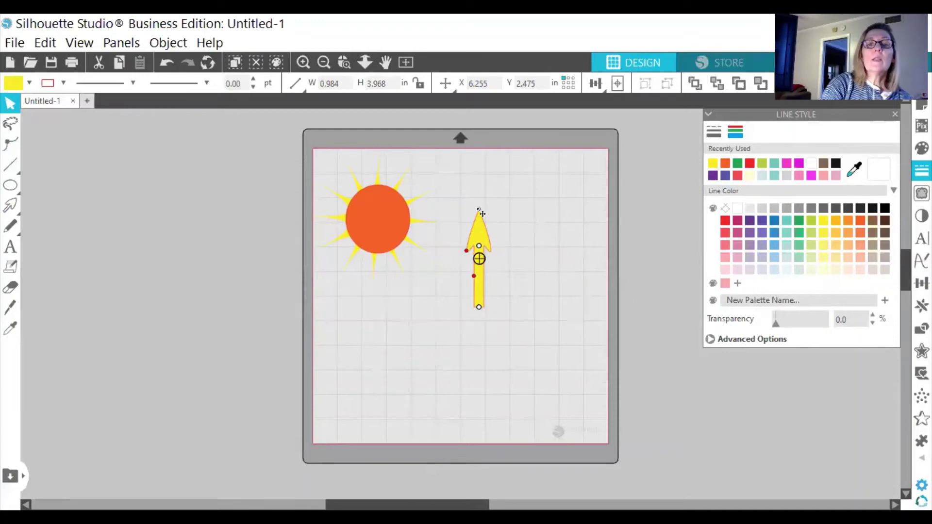
pyautogui.moveTo(479, 211); pyautogui.dragTo(475, 225)
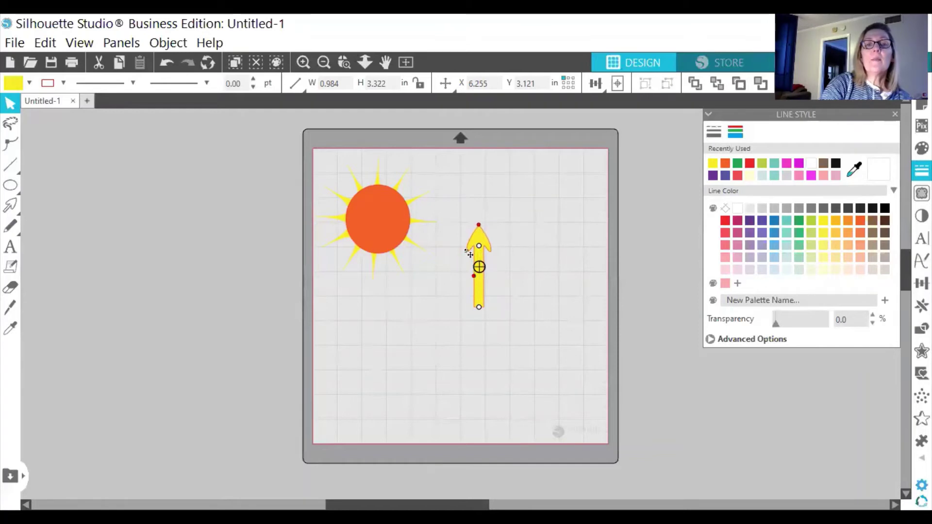
pyautogui.moveTo(466, 251); pyautogui.dragTo(450, 285)
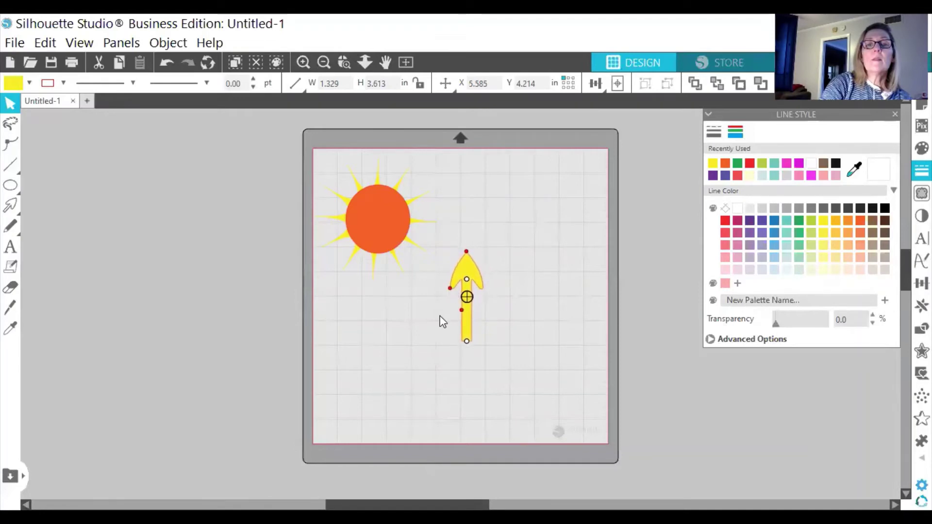
# Enlarge the arrowhead so the arrow is about 2.5 in wide and 4.6 in tall, and thicken its shaft slightly.
pyautogui.click(440, 317)
pyautogui.click(455, 284)
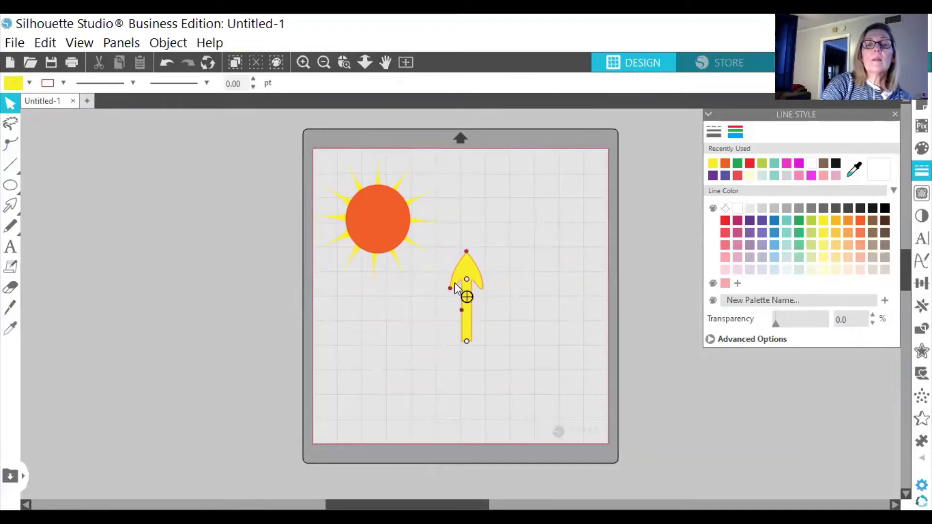
pyautogui.click(454, 291)
pyautogui.moveTo(453, 295); pyautogui.dragTo(435, 323)
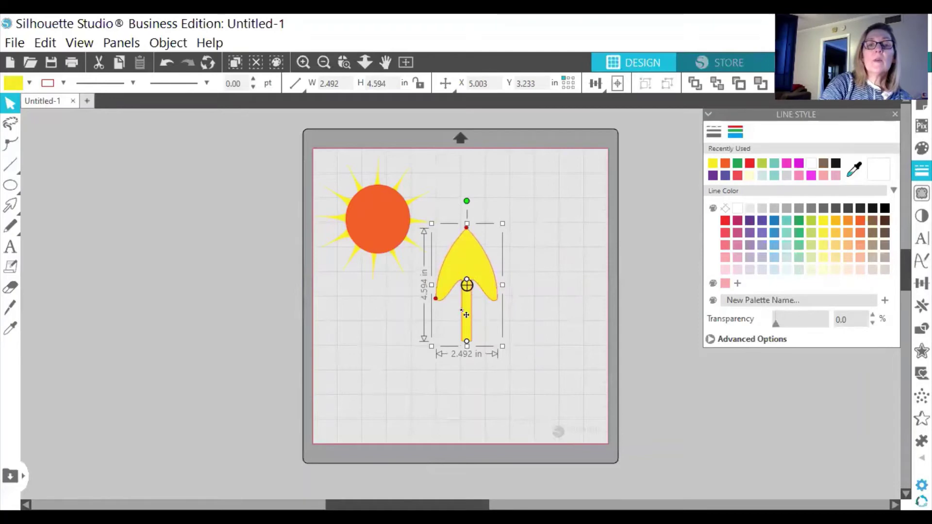
pyautogui.moveTo(461, 310)
pyautogui.mouseDown()
pyautogui.moveTo(454, 332)
pyautogui.moveTo(460, 293)
pyautogui.mouseUp()
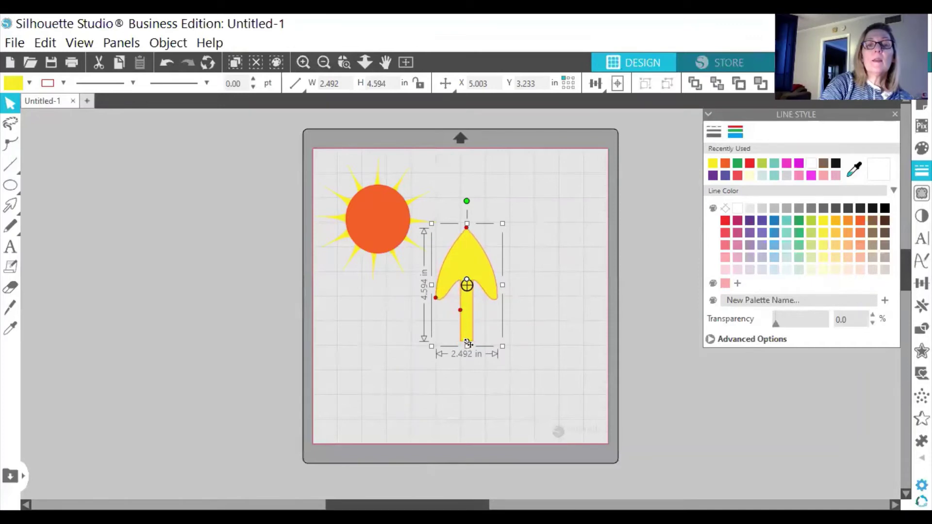
pyautogui.moveTo(468, 346); pyautogui.dragTo(462, 368)
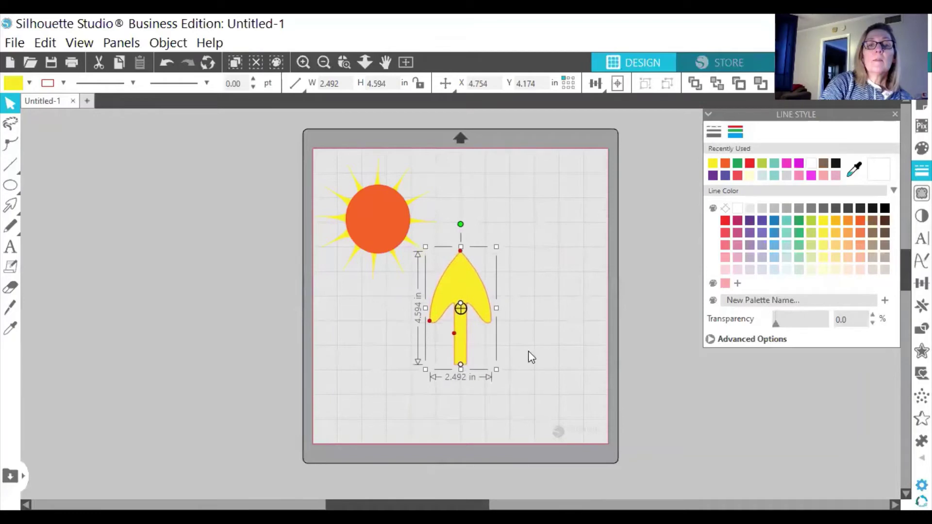
pyautogui.click(527, 358)
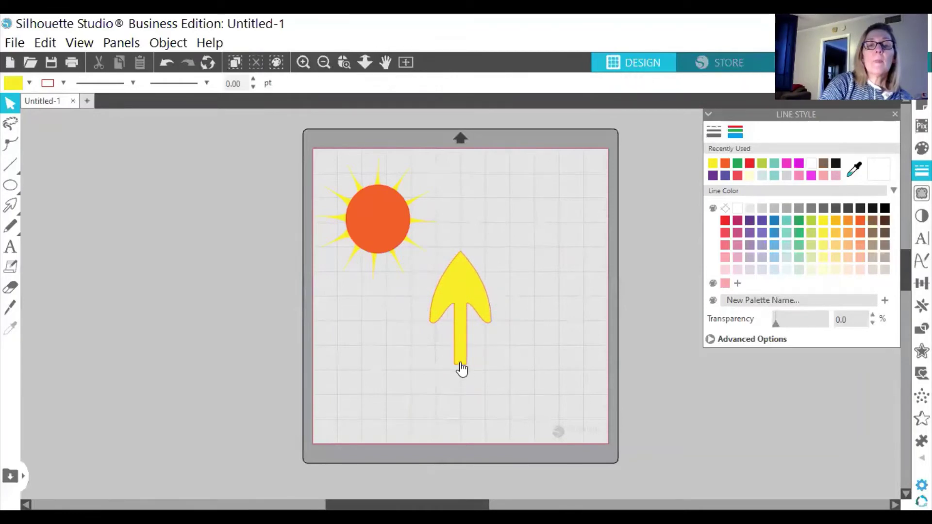
# Lengthen the arrow's shaft and lower its tip so the arrow is about 6.7 in tall, keeping it below and beside the sun.
pyautogui.click(461, 367)
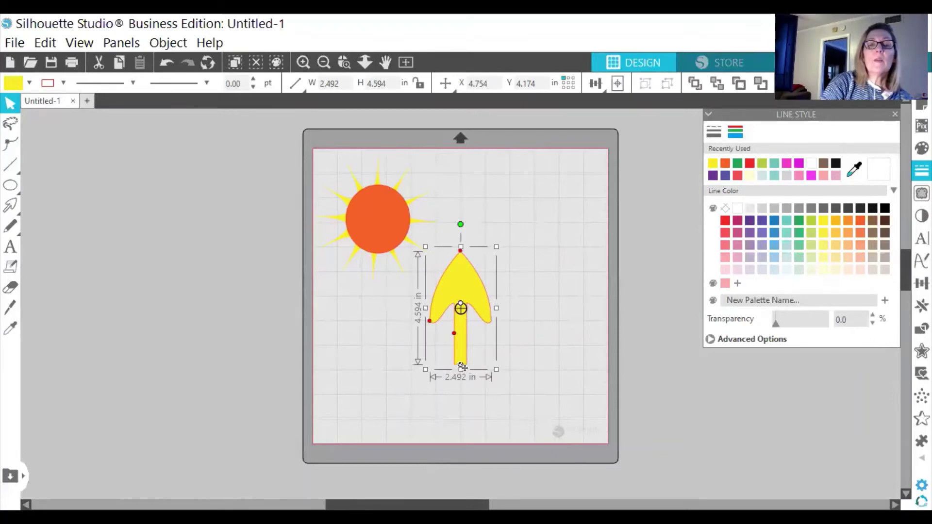
pyautogui.moveTo(461, 365); pyautogui.dragTo(451, 439)
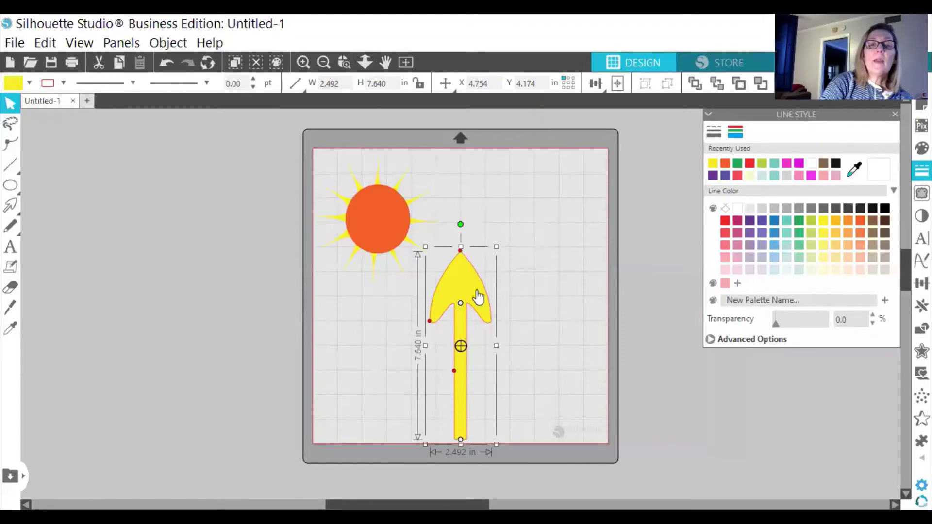
pyautogui.moveTo(464, 256); pyautogui.dragTo(455, 277)
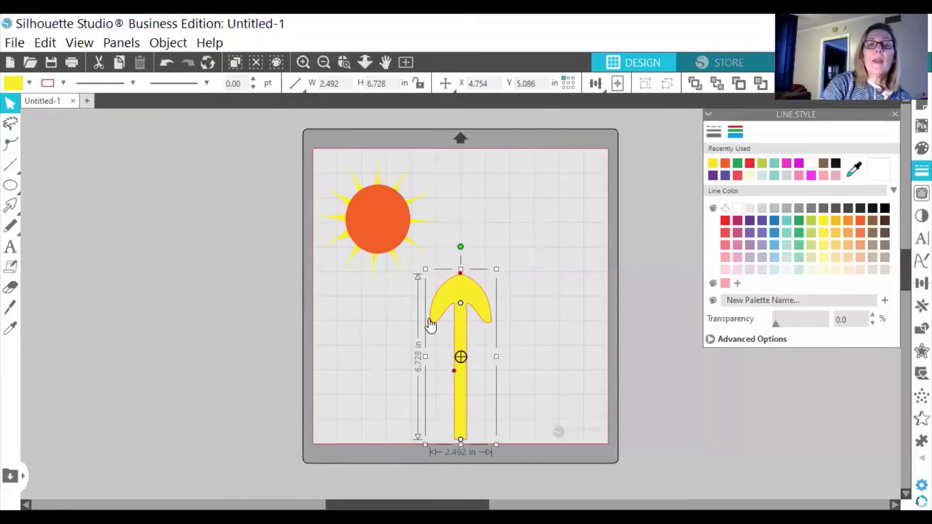
pyautogui.moveTo(428, 323); pyautogui.dragTo(446, 284)
pyautogui.click(530, 283)
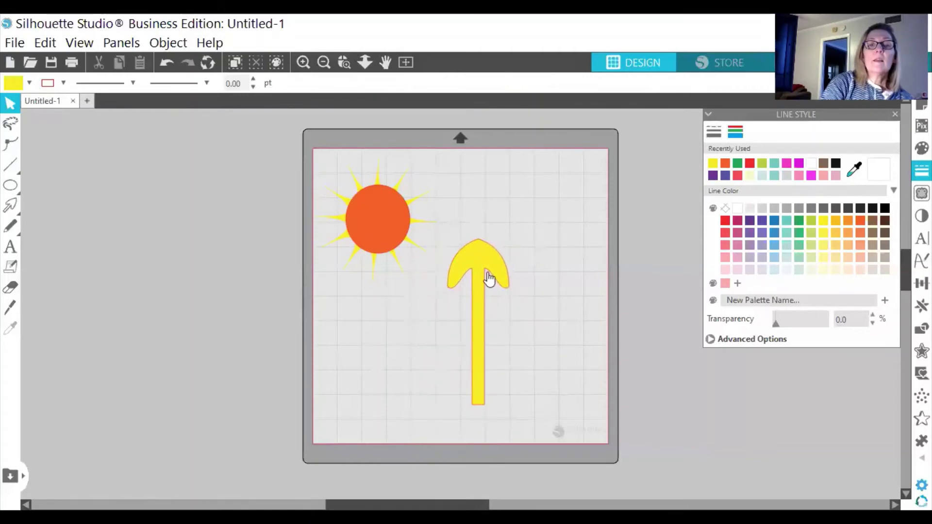
# Widen the arrowhead to about 4.7 in and lower its tip so the head dips in the middle, making the arrow about 6.4 in tall.
pyautogui.click(447, 287)
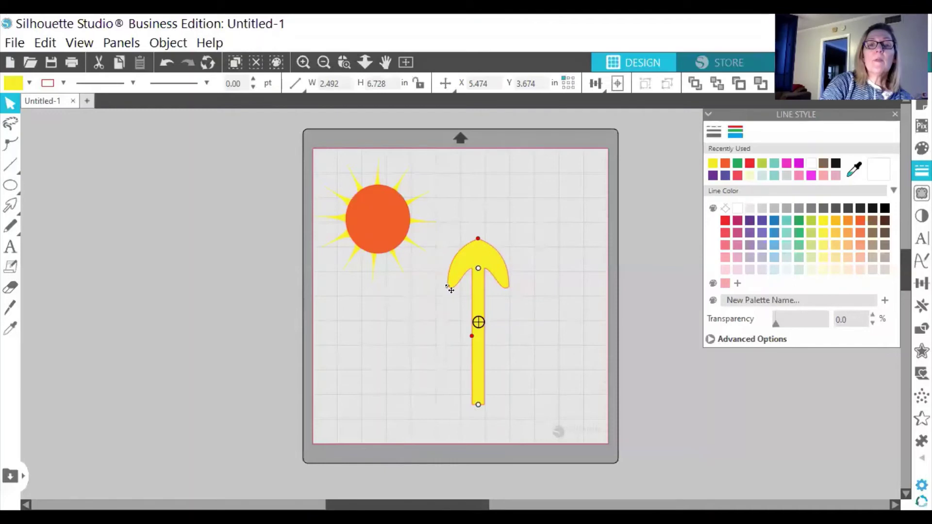
pyautogui.moveTo(447, 287); pyautogui.dragTo(421, 348)
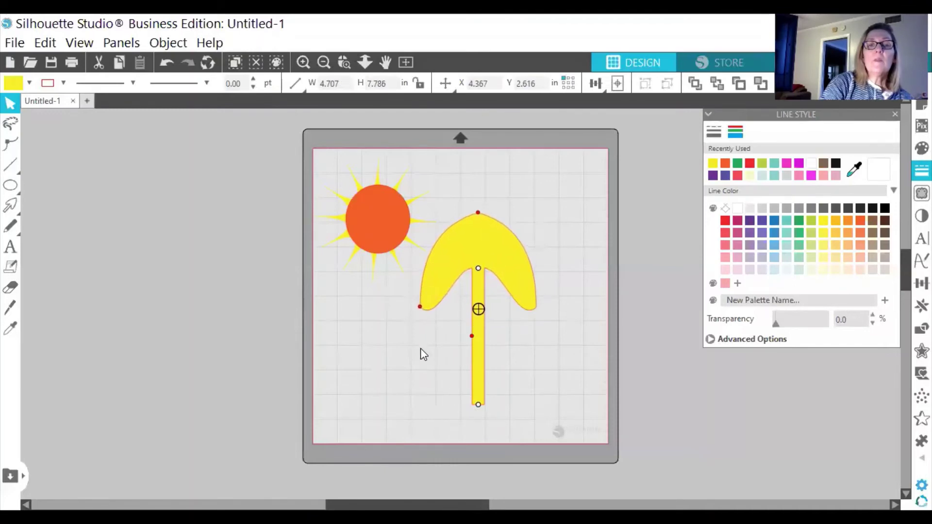
pyautogui.click(477, 213)
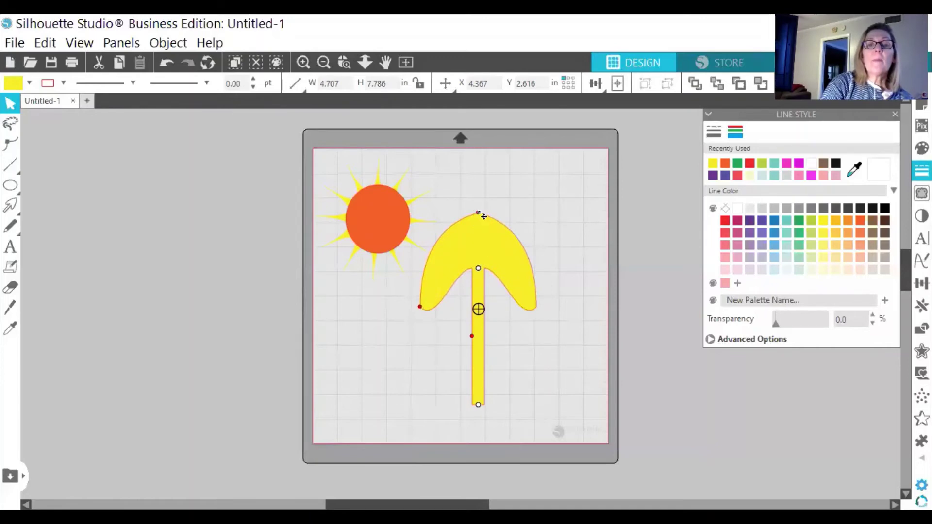
pyautogui.moveTo(478, 214); pyautogui.dragTo(477, 251)
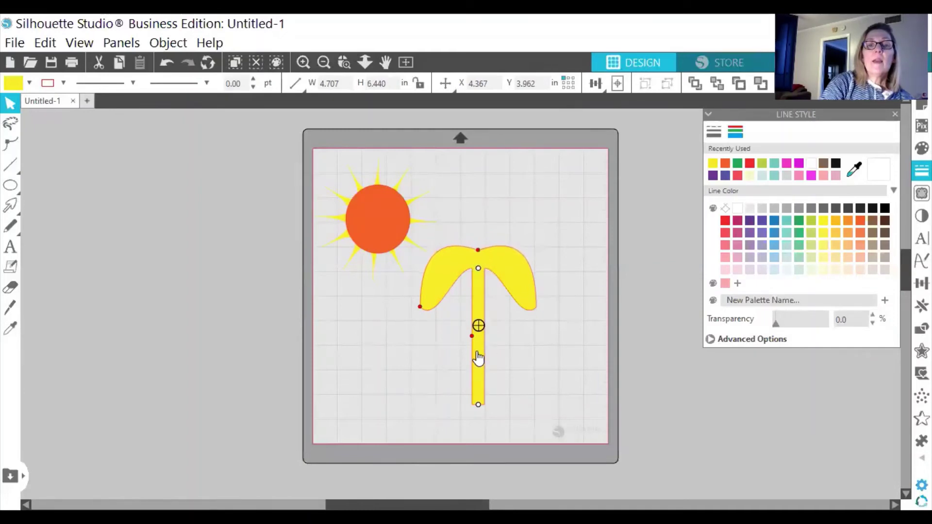
# Shift the arrow slightly left, make its shaft a little thinner, and lengthen the shaft so the arrow is about 7.8 in tall.
pyautogui.moveTo(469, 333); pyautogui.dragTo(461, 339)
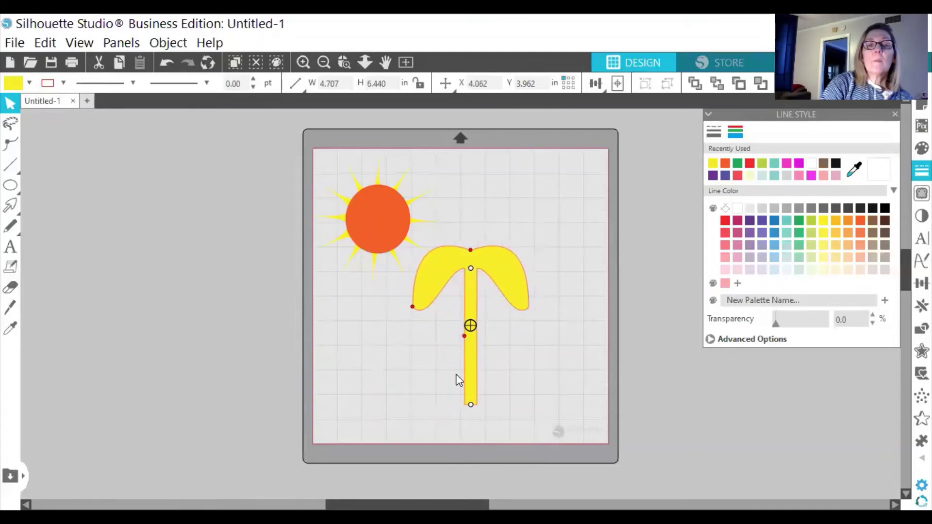
pyautogui.click(466, 342)
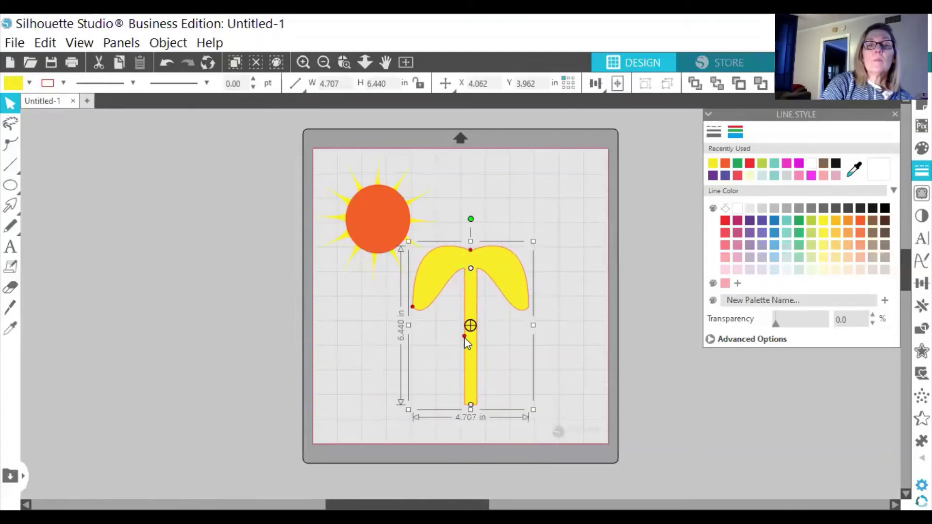
pyautogui.moveTo(464, 334); pyautogui.dragTo(453, 334)
pyautogui.moveTo(458, 336); pyautogui.dragTo(462, 337)
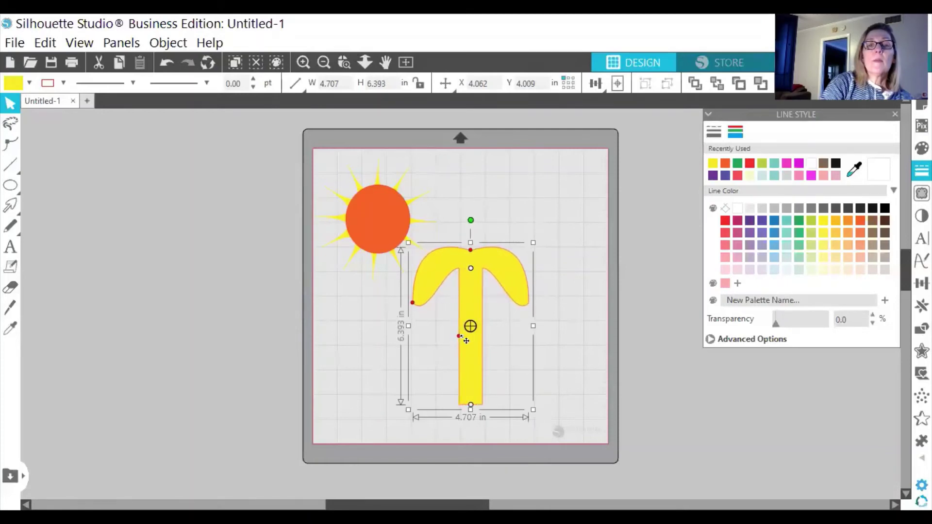
pyautogui.moveTo(460, 336); pyautogui.dragTo(464, 336)
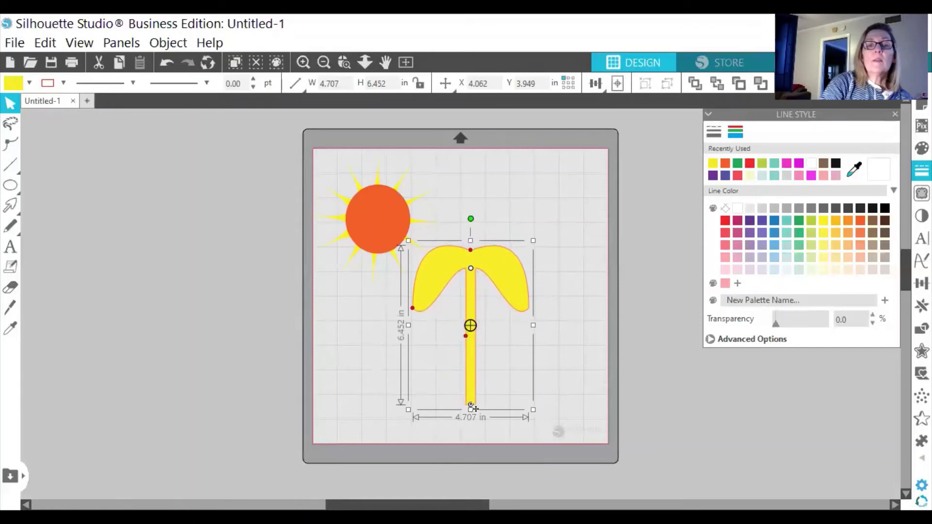
pyautogui.moveTo(472, 407); pyautogui.dragTo(465, 438)
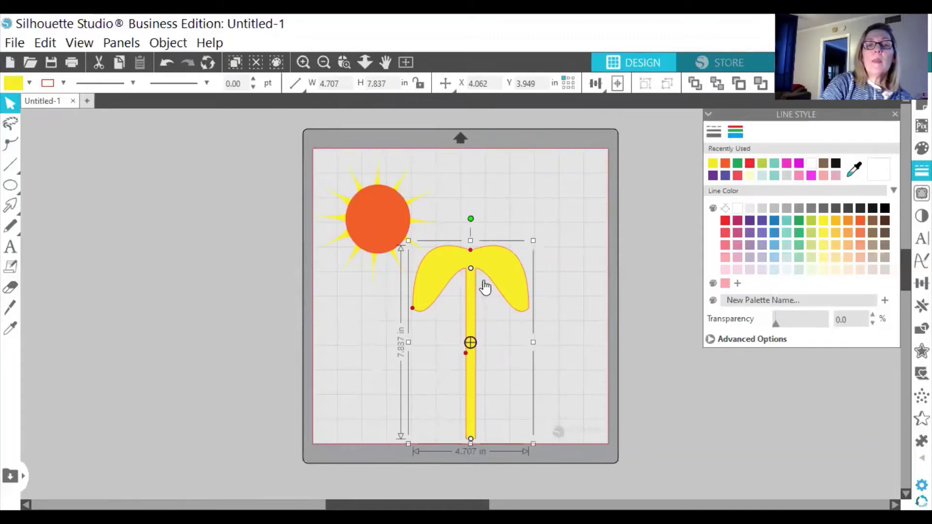
# Move the sun slightly closer to the page's upper-left corner, clear of the arrow.
pyautogui.click(565, 210)
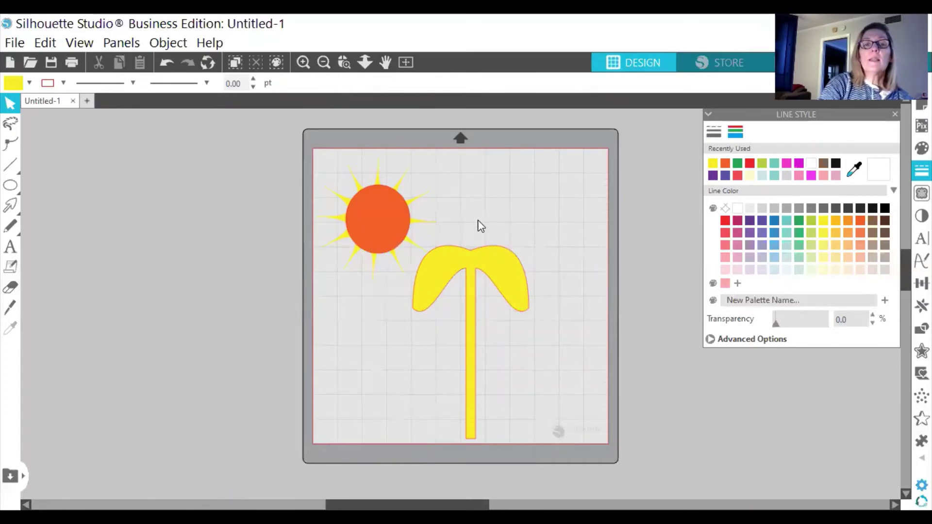
pyautogui.moveTo(417, 288); pyautogui.dragTo(392, 265)
pyautogui.click(391, 265)
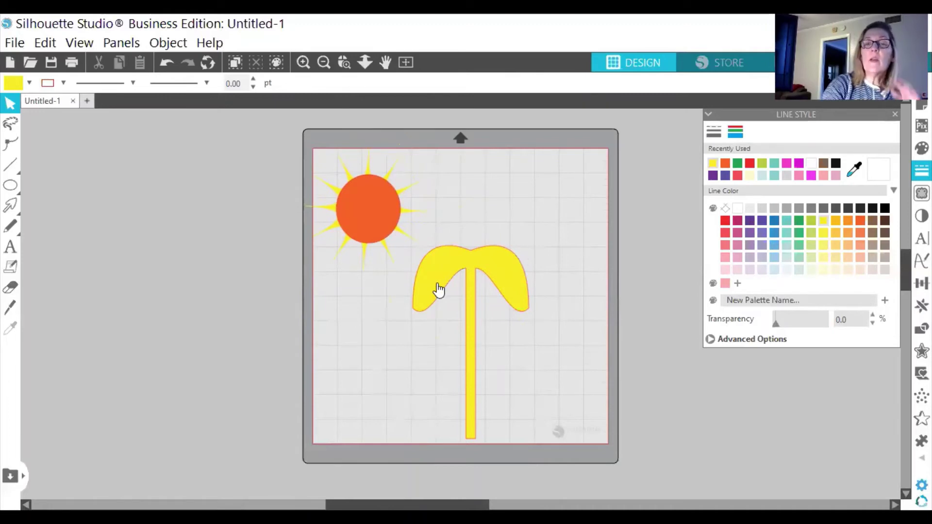
# Change both the line colour and the fill of the reshaped arrow to green.
pyautogui.moveTo(453, 223); pyautogui.dragTo(468, 275)
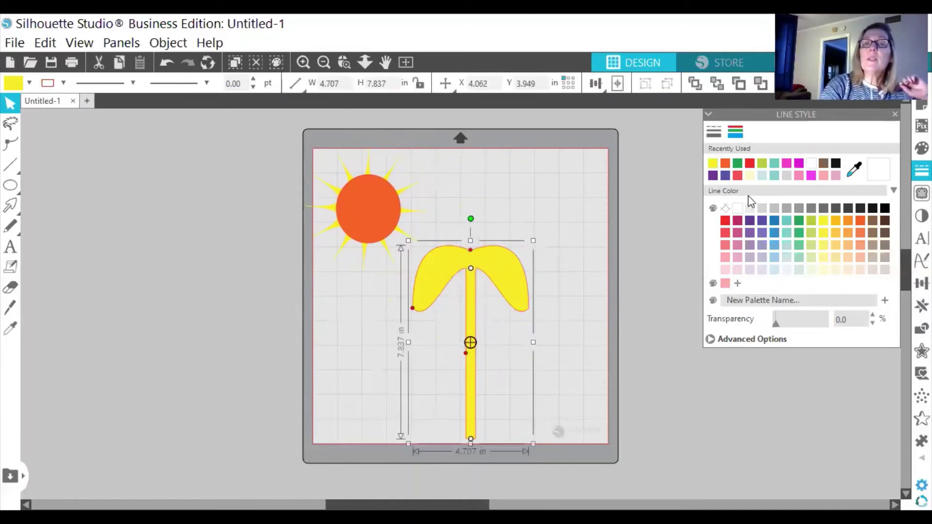
pyautogui.click(737, 165)
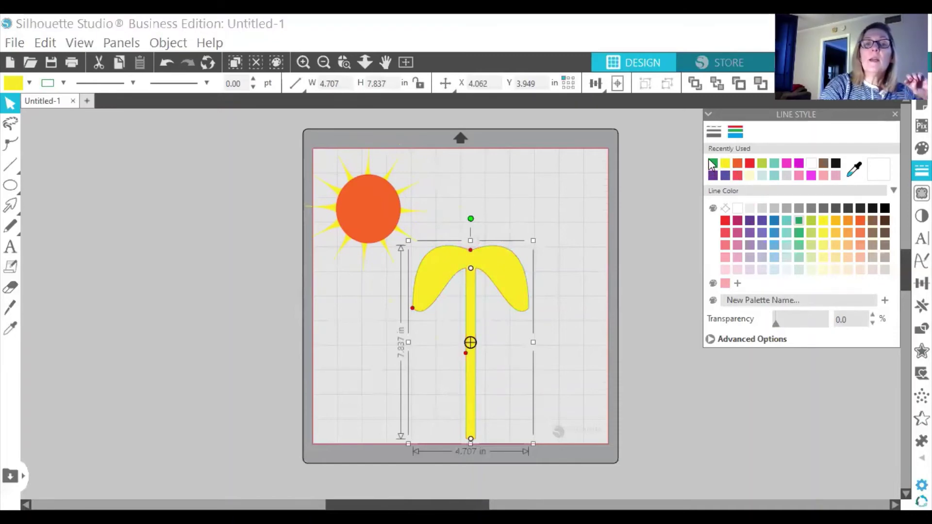
pyautogui.click(442, 213)
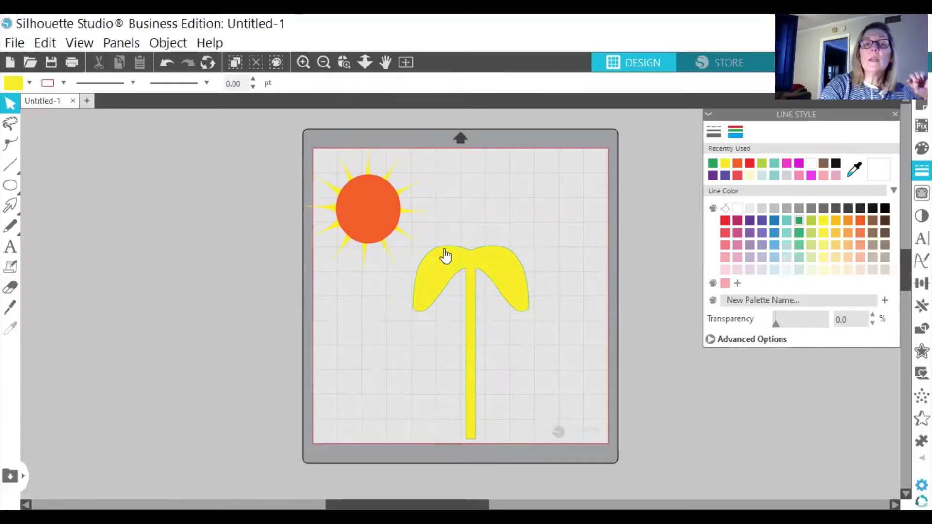
pyautogui.click(460, 262)
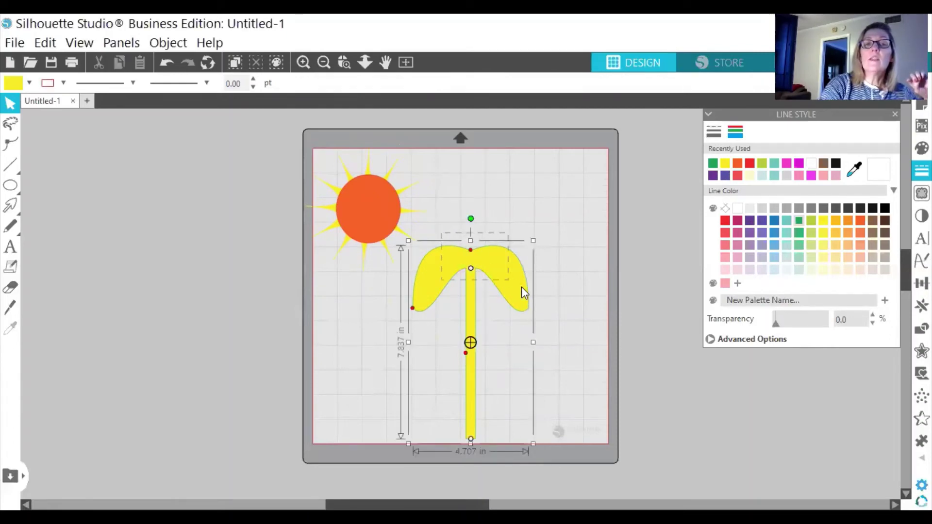
pyautogui.moveTo(535, 363); pyautogui.dragTo(533, 366)
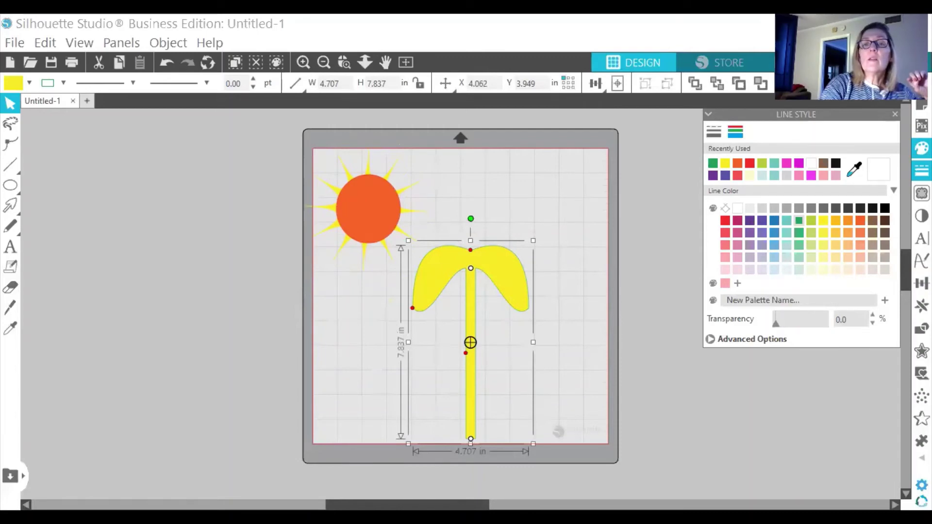
pyautogui.click(921, 147)
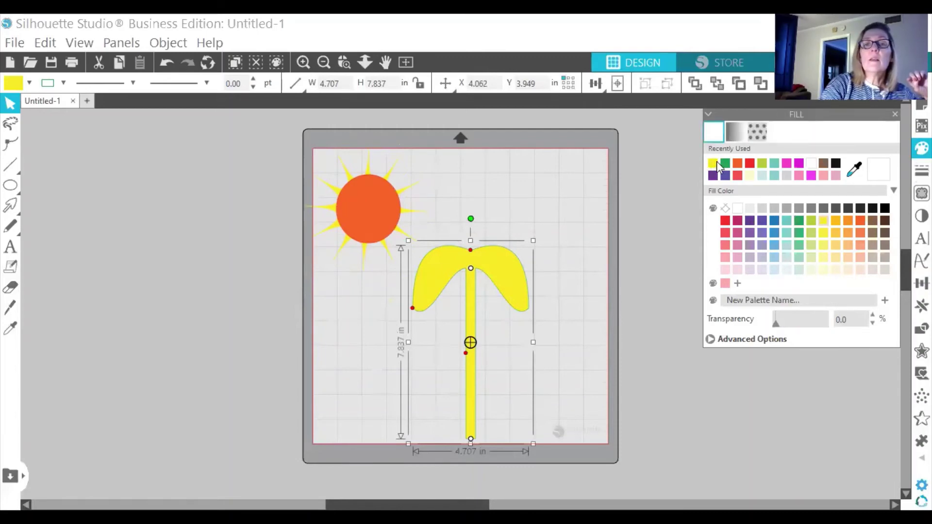
pyautogui.click(725, 164)
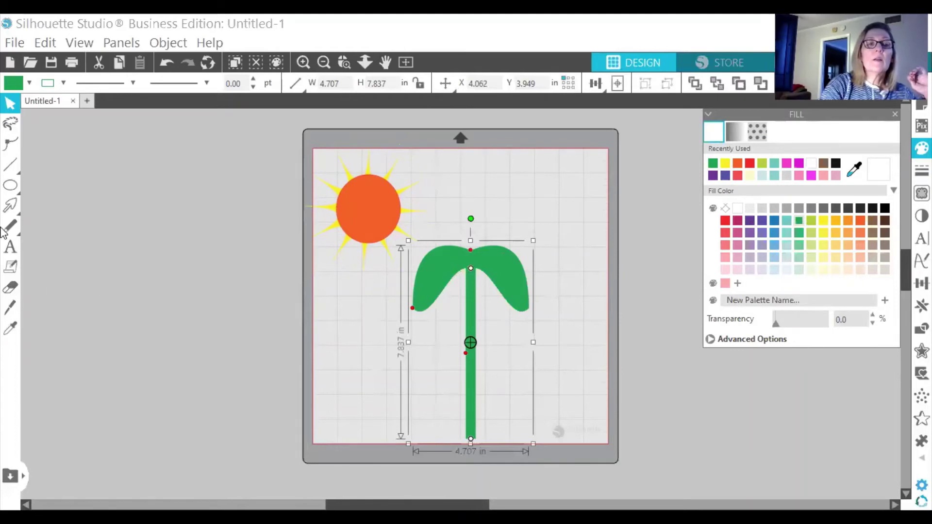
# Try another yellow arrow flexible shape below the sun, about 1.8 in wide and 1.6 in tall, and delete it.
pyautogui.click(19, 213)
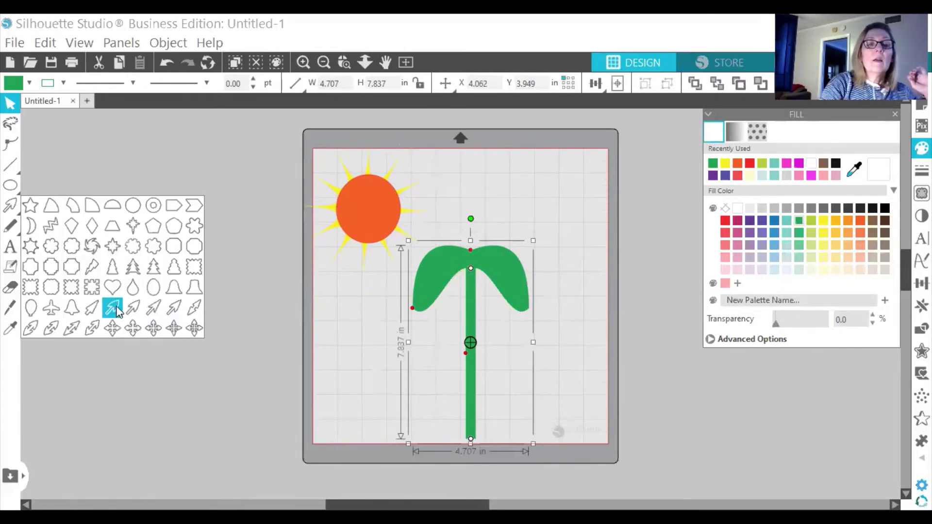
pyautogui.click(149, 308)
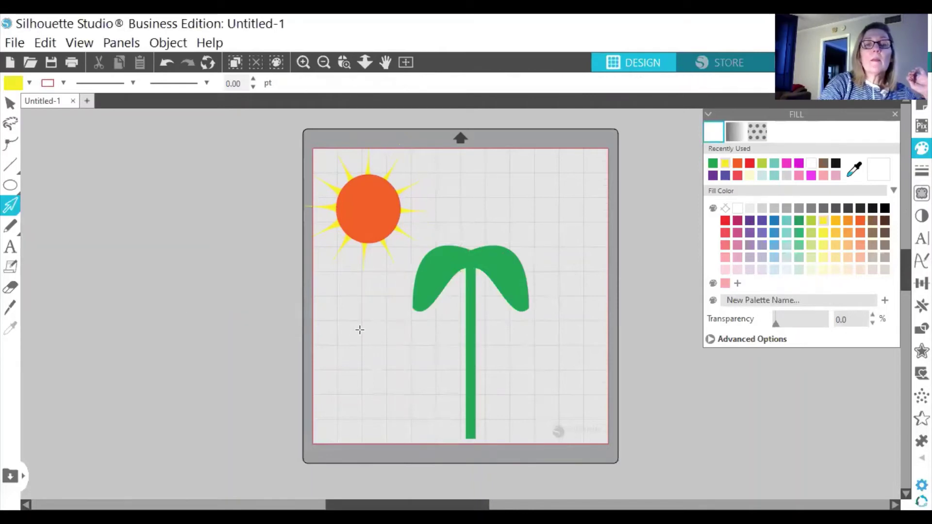
pyautogui.moveTo(360, 332)
pyautogui.mouseDown()
pyautogui.moveTo(388, 383)
pyautogui.moveTo(435, 365)
pyautogui.moveTo(398, 323)
pyautogui.moveTo(359, 316)
pyautogui.mouseUp()
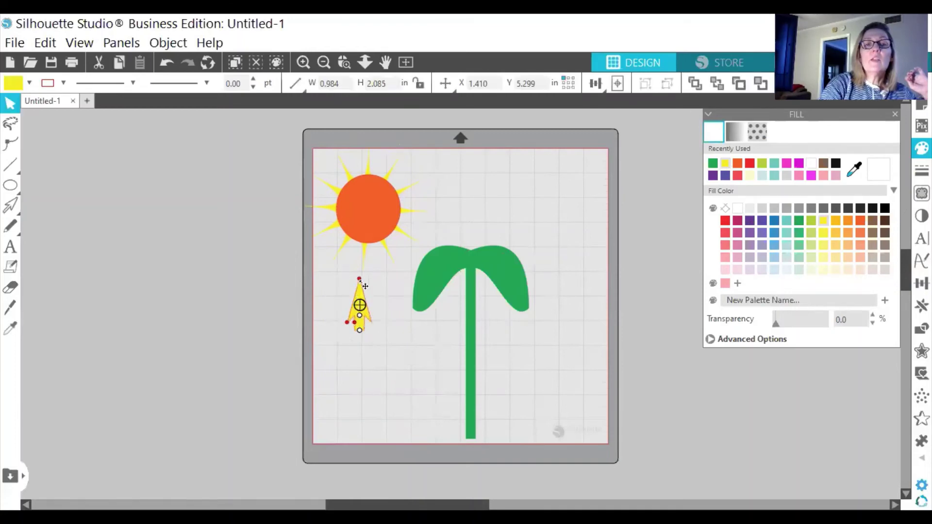
pyautogui.moveTo(359, 280); pyautogui.dragTo(337, 321)
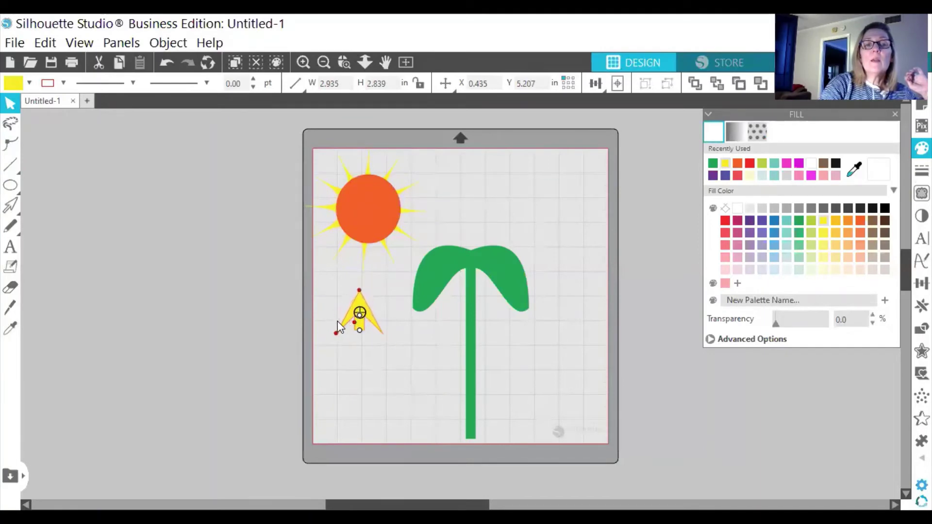
pyautogui.rightClick(362, 326)
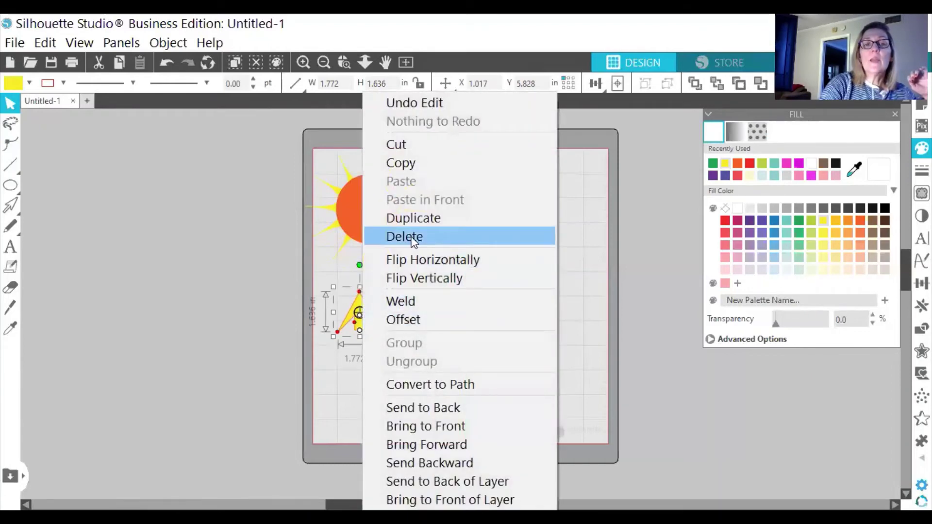
pyautogui.click(404, 237)
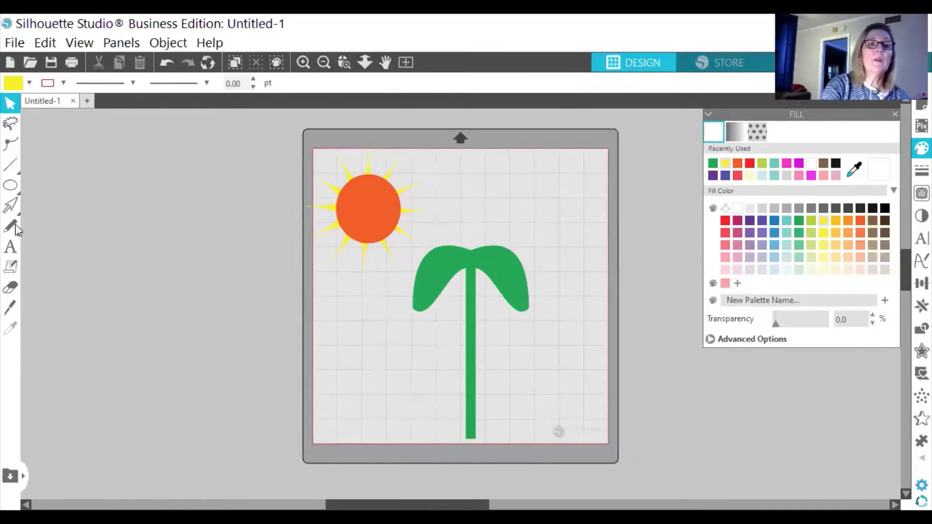
# Clear the page by deleting the green arrow and the grouped sun.
pyautogui.click(10, 206)
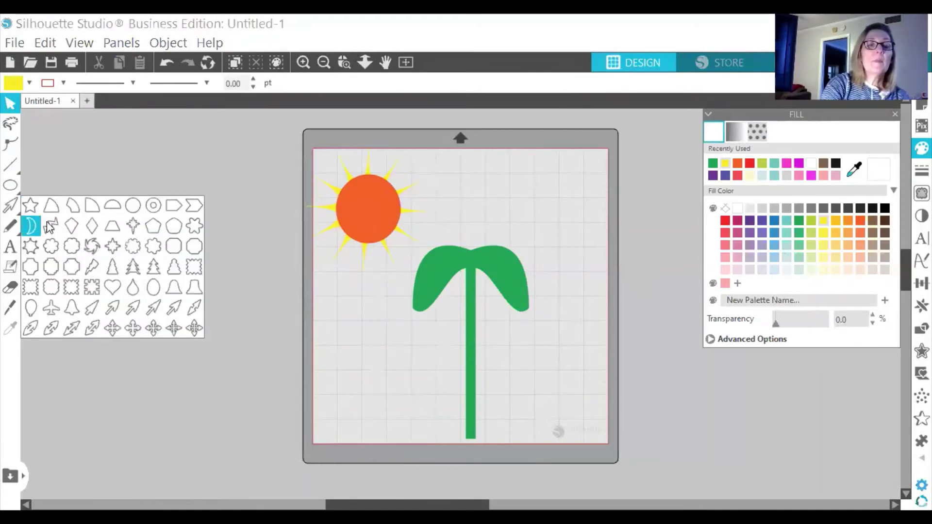
pyautogui.click(174, 307)
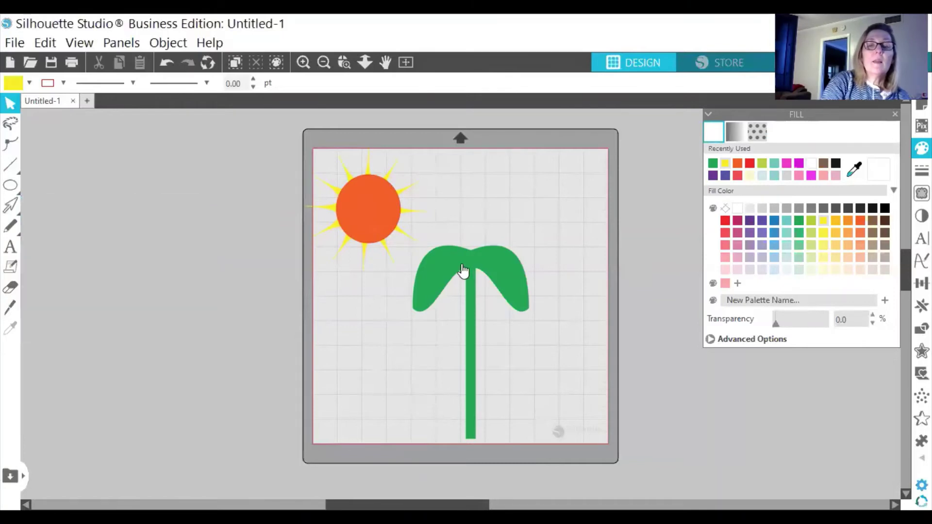
pyautogui.rightClick(469, 342)
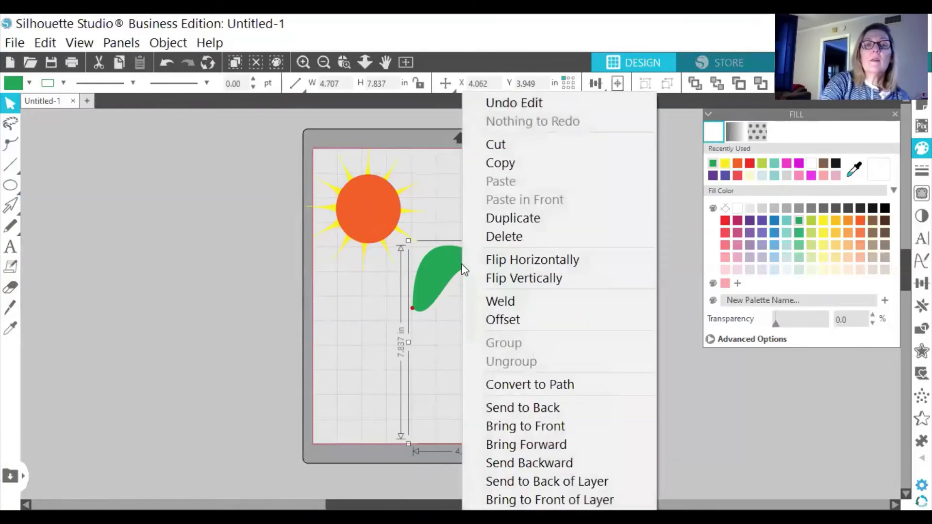
pyautogui.click(493, 238)
pyautogui.click(385, 212)
pyautogui.rightClick(385, 211)
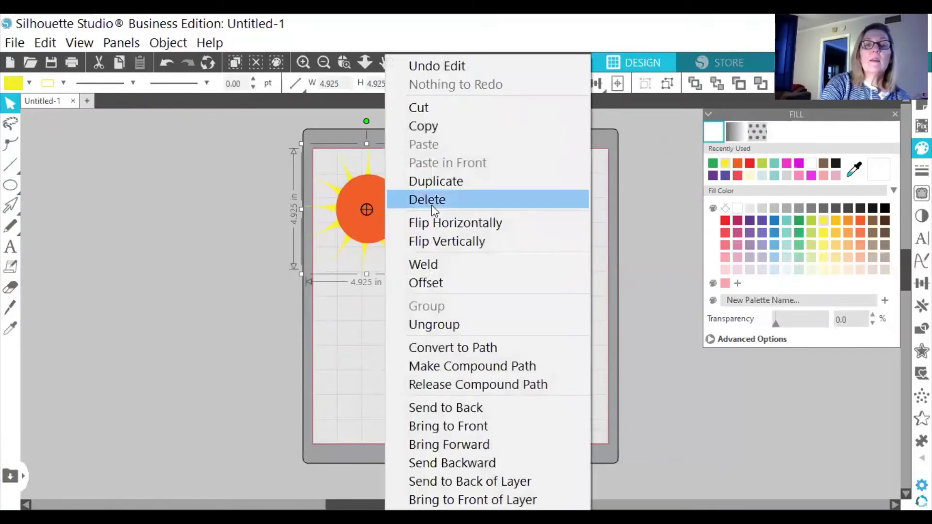
pyautogui.click(435, 202)
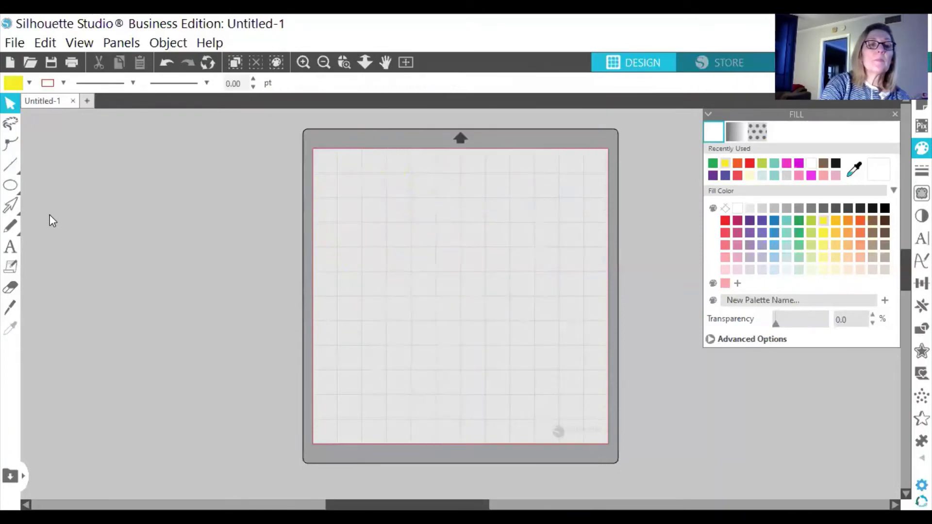
# Draw a yellow scalloped rectangle flexible shape and enlarge its scallops, making it about 4.7 in wide and 7.4 in tall.
pyautogui.click(15, 218)
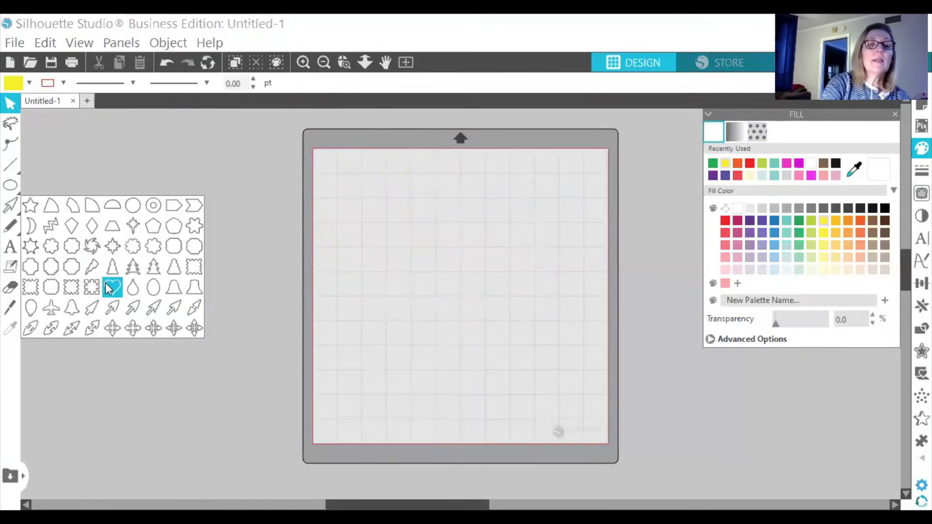
pyautogui.click(51, 288)
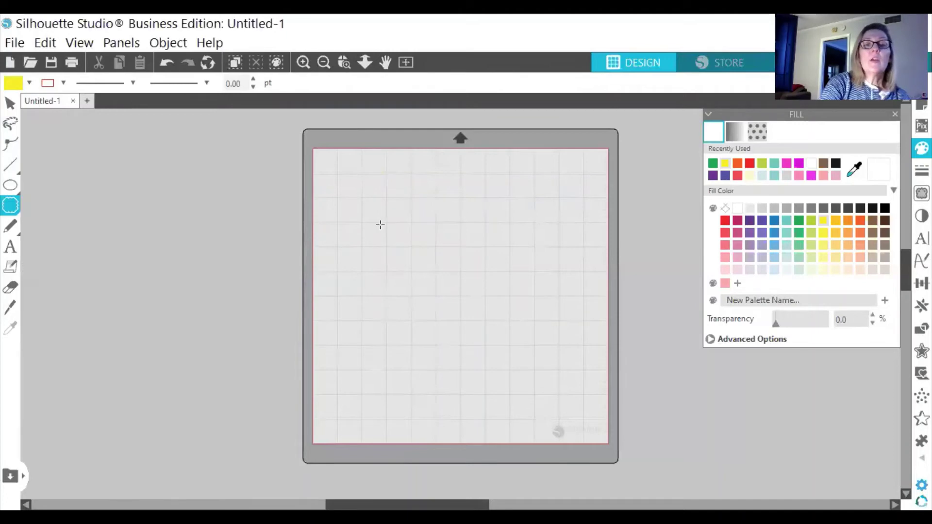
pyautogui.moveTo(400, 238); pyautogui.dragTo(470, 376)
pyautogui.moveTo(443, 295); pyautogui.dragTo(429, 297)
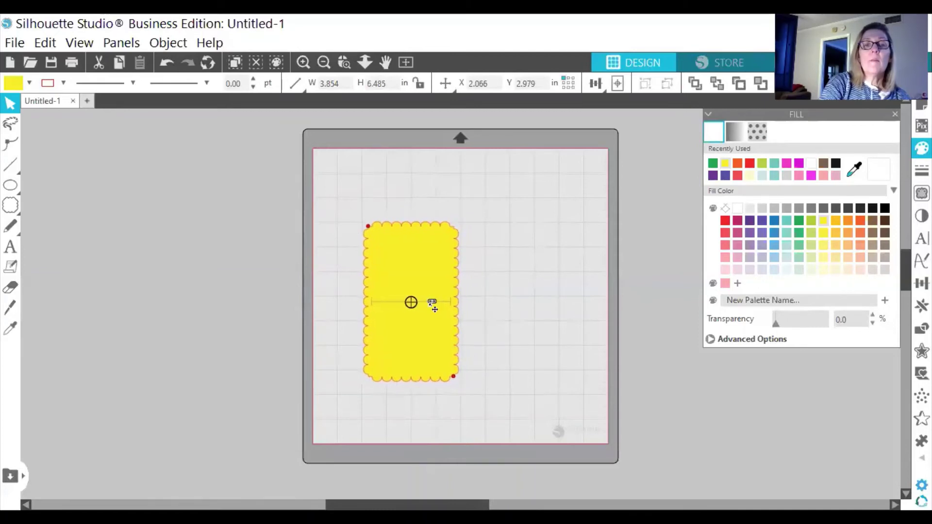
pyautogui.moveTo(437, 306); pyautogui.dragTo(403, 305)
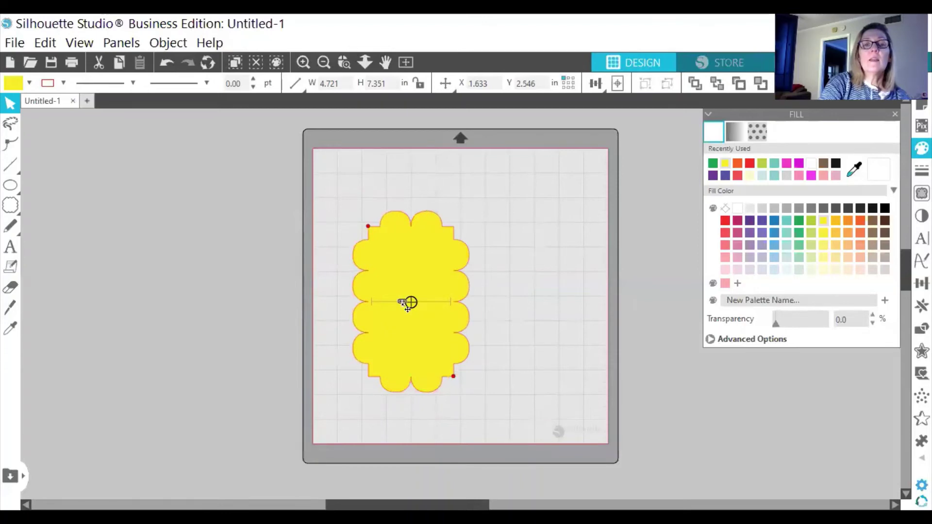
pyautogui.click(506, 318)
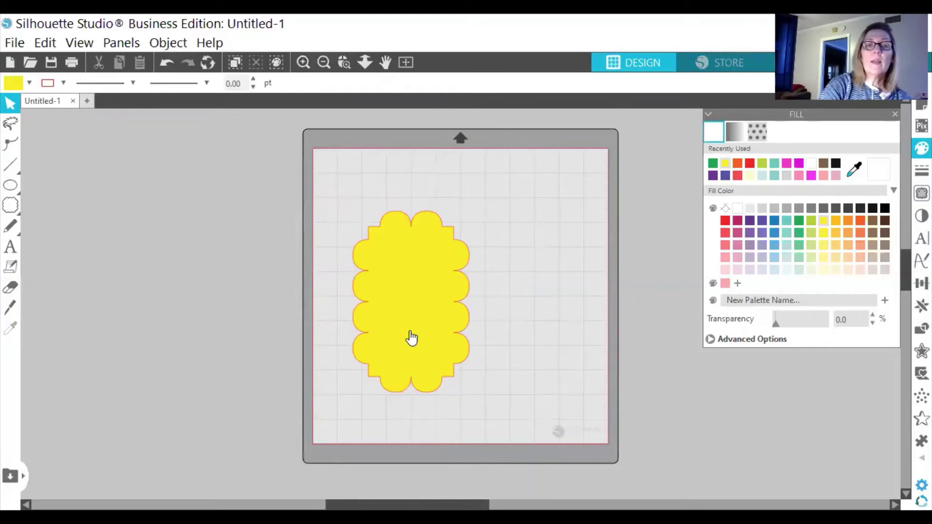
# Delete the yellow scalloped rectangle from the page.
pyautogui.rightClick(409, 310)
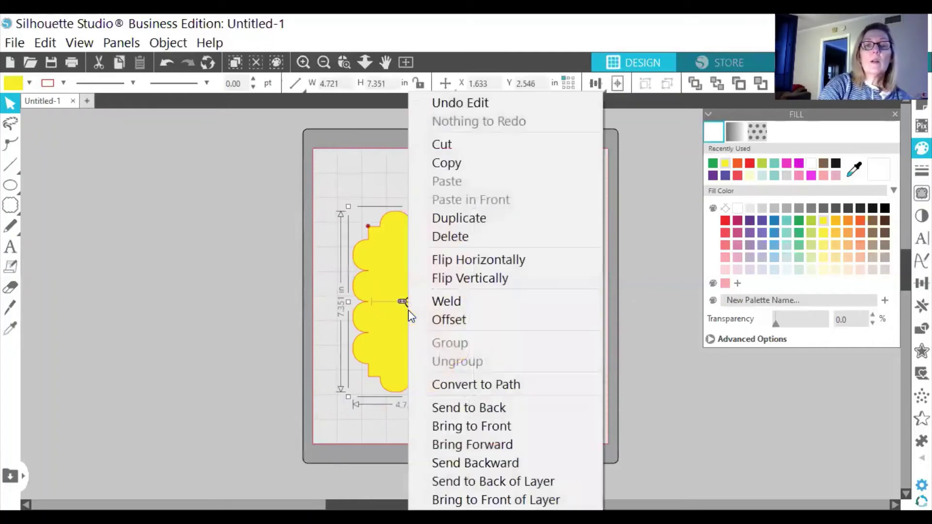
pyautogui.click(456, 241)
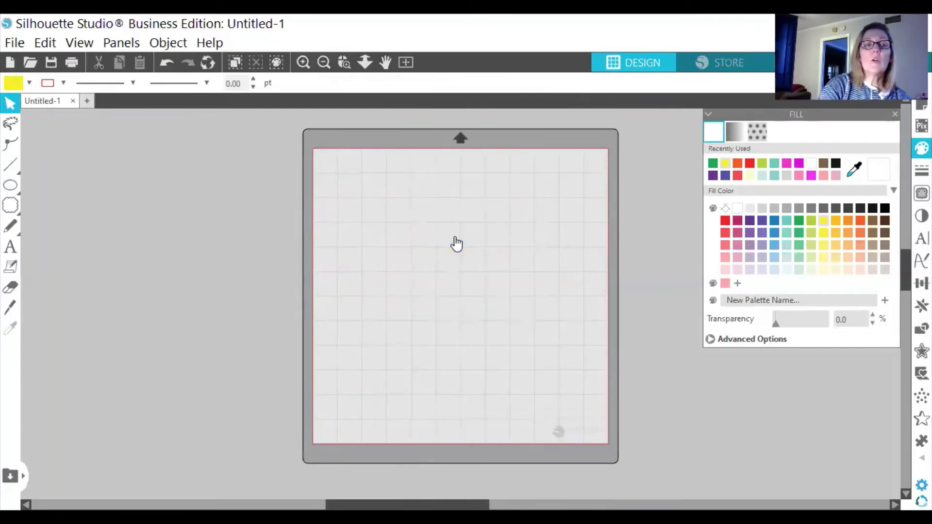
# Try a yellow zigzag-edged rectangle flexible shape, about 3.6 in wide and 2.3 in tall, and delete it.
pyautogui.click(10, 209)
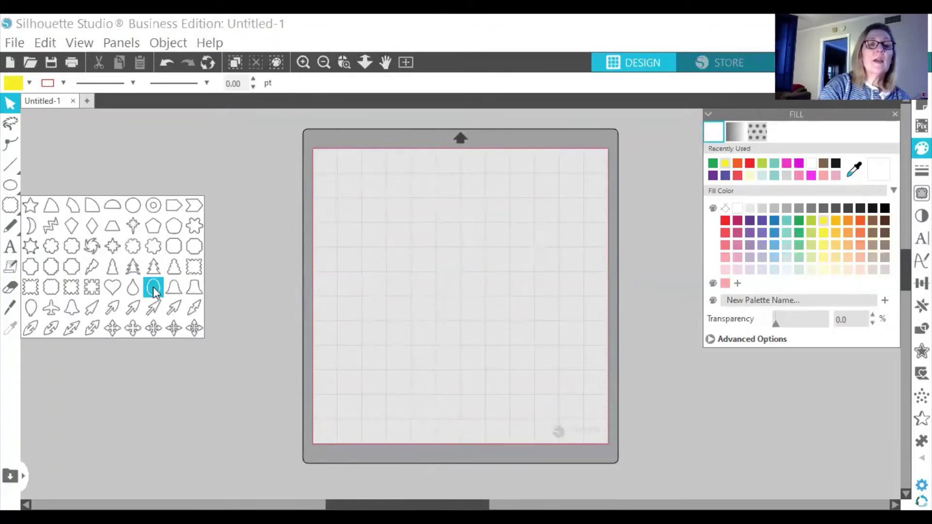
pyautogui.click(195, 268)
pyautogui.moveTo(438, 277)
pyautogui.mouseDown()
pyautogui.moveTo(502, 314)
pyautogui.moveTo(539, 322)
pyautogui.moveTo(517, 275)
pyautogui.moveTo(511, 280)
pyautogui.mouseUp()
pyautogui.rightClick(453, 237)
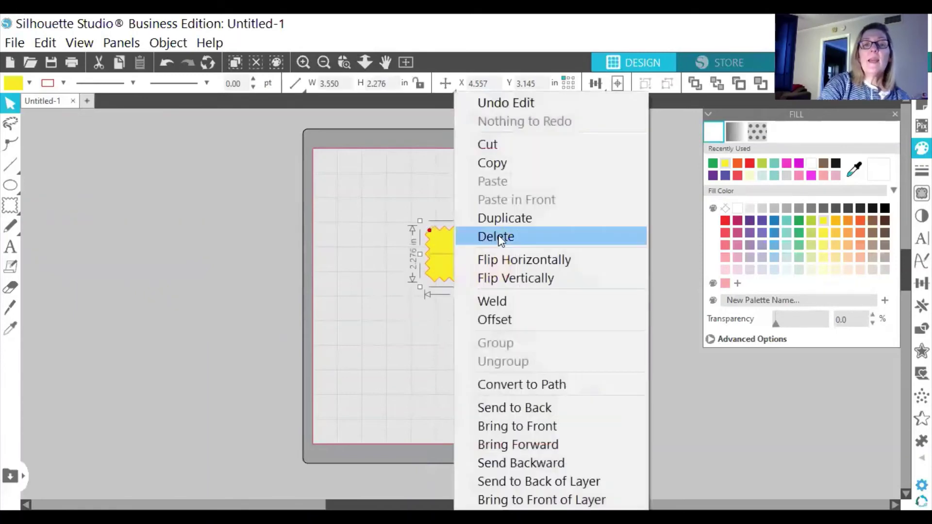
pyautogui.click(506, 237)
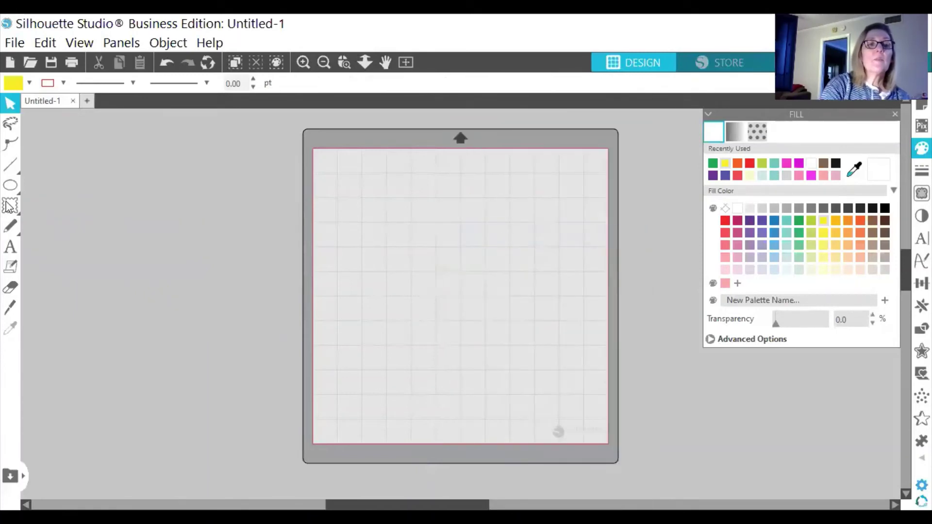
# Draw a star flexible shape at the page's upper left and increase its points into a sunburst about 5.4 in across.
pyautogui.click(9, 208)
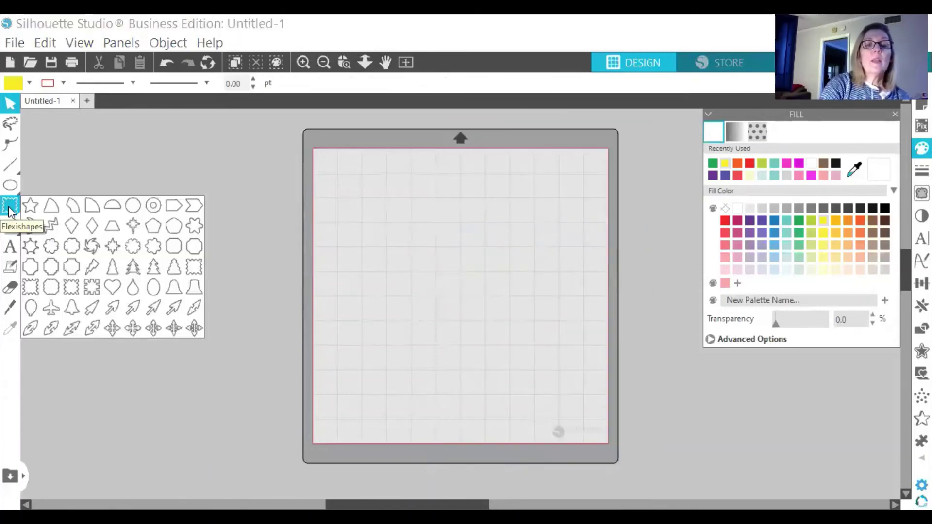
pyautogui.click(34, 212)
pyautogui.moveTo(315, 208); pyautogui.dragTo(412, 248)
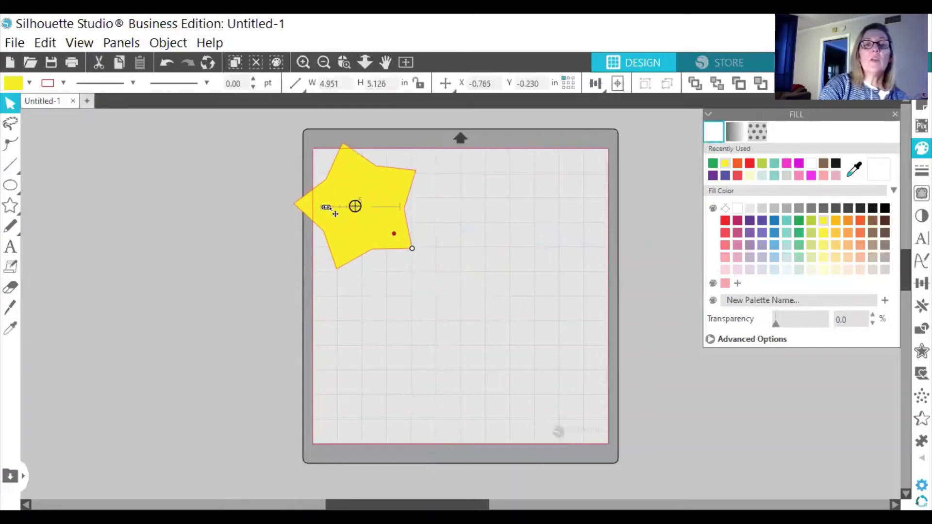
pyautogui.moveTo(326, 207); pyautogui.dragTo(372, 207)
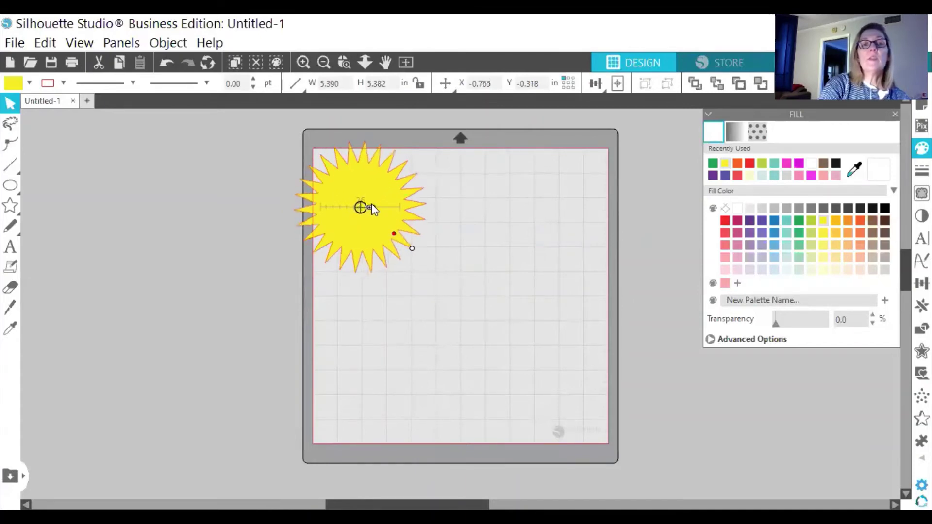
# Draw a small pie-wedge flexible shape just below and to the right of the sunburst.
pyautogui.click(14, 211)
pyautogui.click(51, 206)
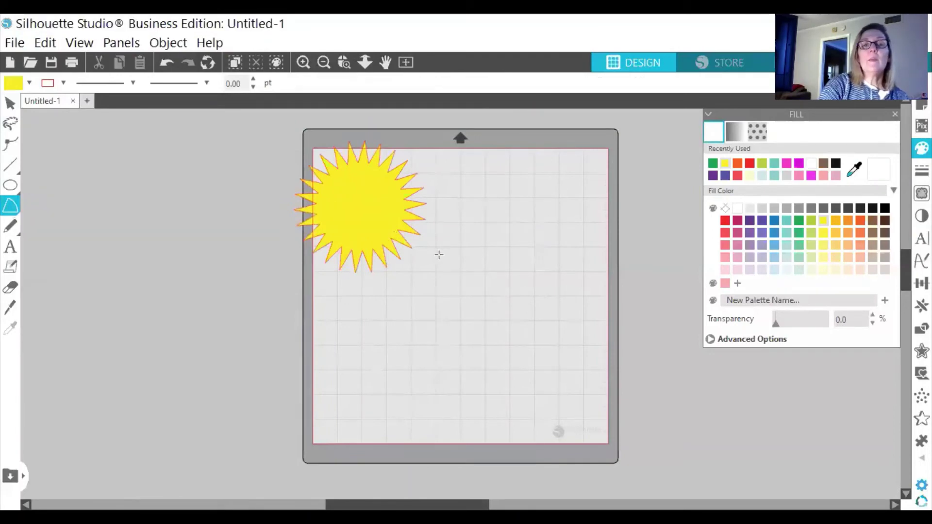
pyautogui.moveTo(438, 254)
pyautogui.mouseDown()
pyautogui.moveTo(485, 273)
pyautogui.moveTo(441, 294)
pyautogui.moveTo(457, 264)
pyautogui.moveTo(445, 269)
pyautogui.moveTo(460, 257)
pyautogui.moveTo(407, 216)
pyautogui.moveTo(422, 257)
pyautogui.moveTo(466, 286)
pyautogui.moveTo(432, 238)
pyautogui.moveTo(461, 242)
pyautogui.moveTo(458, 233)
pyautogui.moveTo(465, 243)
pyautogui.moveTo(455, 259)
pyautogui.moveTo(456, 245)
pyautogui.moveTo(422, 254)
pyautogui.mouseUp()
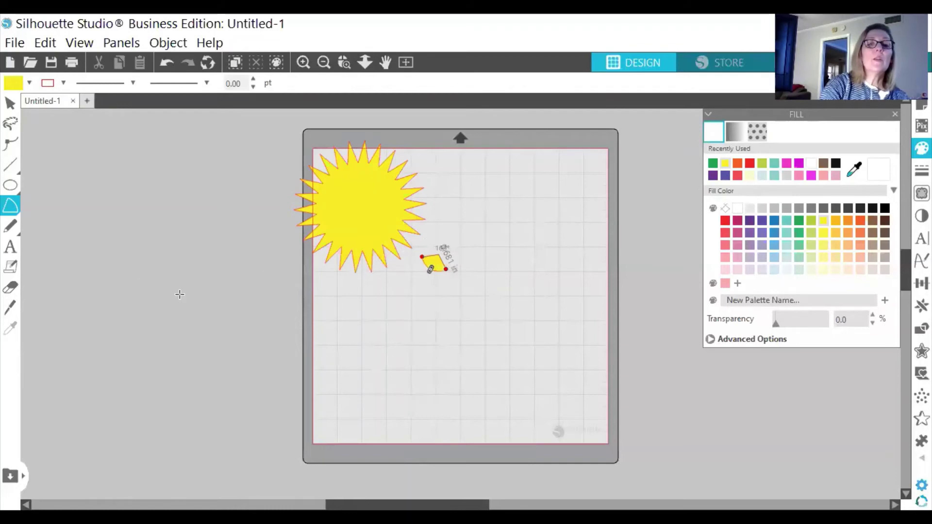
# Draw an arc-band flexible shape to the right of the sunburst, about 2.7 in wide and 1.6 in tall.
pyautogui.click(18, 214)
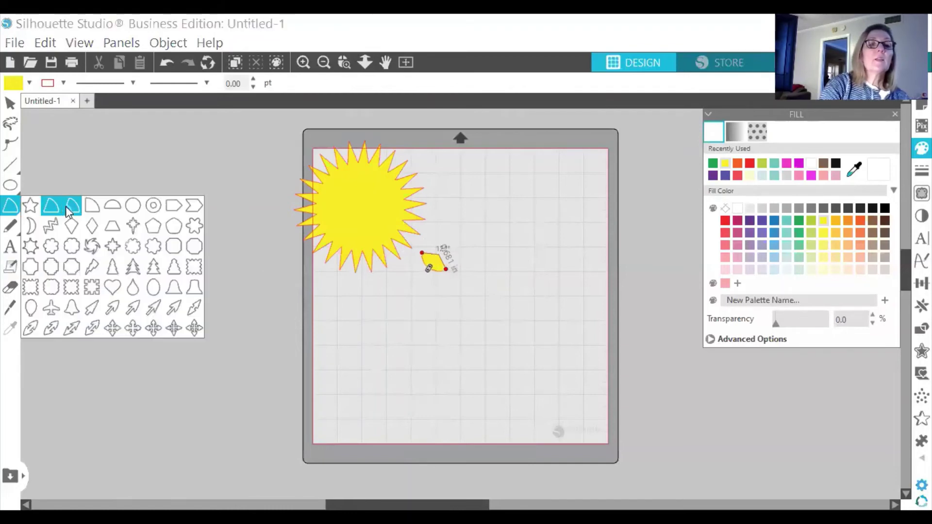
pyautogui.click(73, 206)
pyautogui.moveTo(482, 218); pyautogui.dragTo(450, 210)
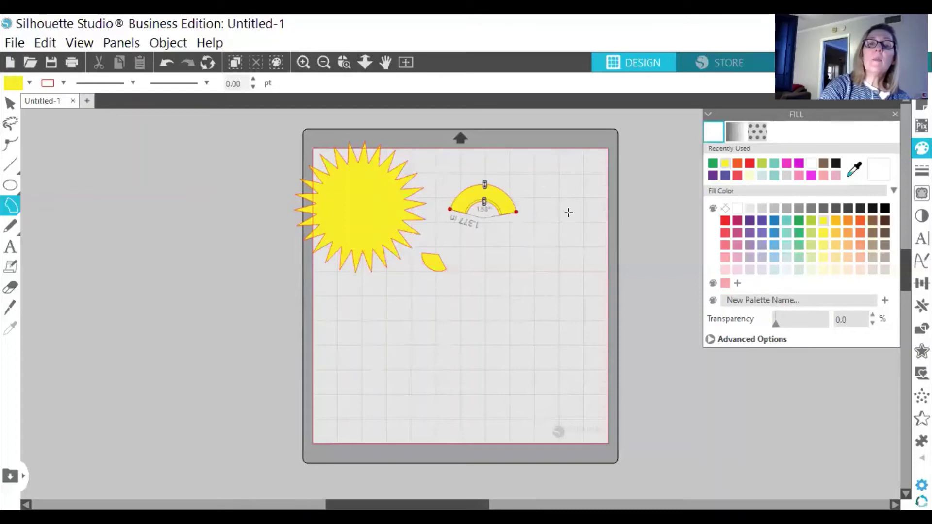
pyautogui.click(560, 231)
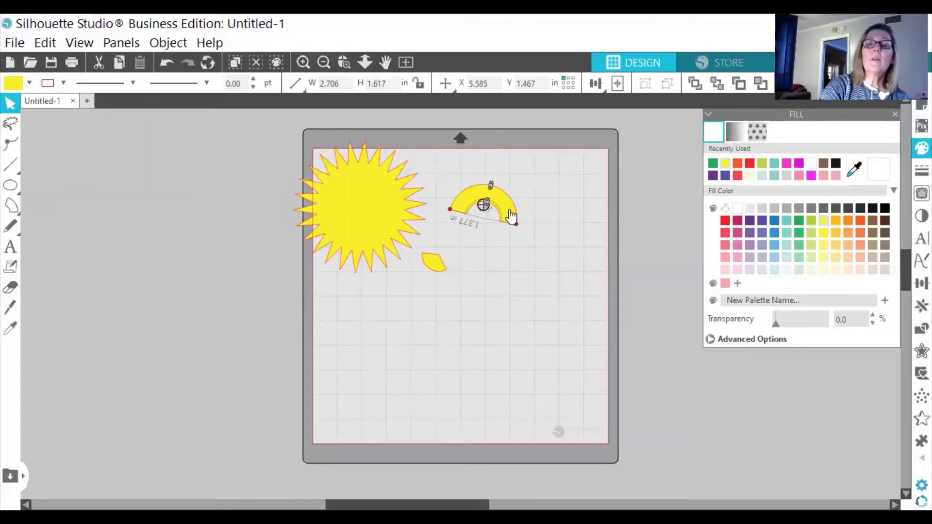
# Move the arc band toward the page's right side and rotate it until its two ends are about level.
pyautogui.moveTo(509, 216); pyautogui.dragTo(549, 231)
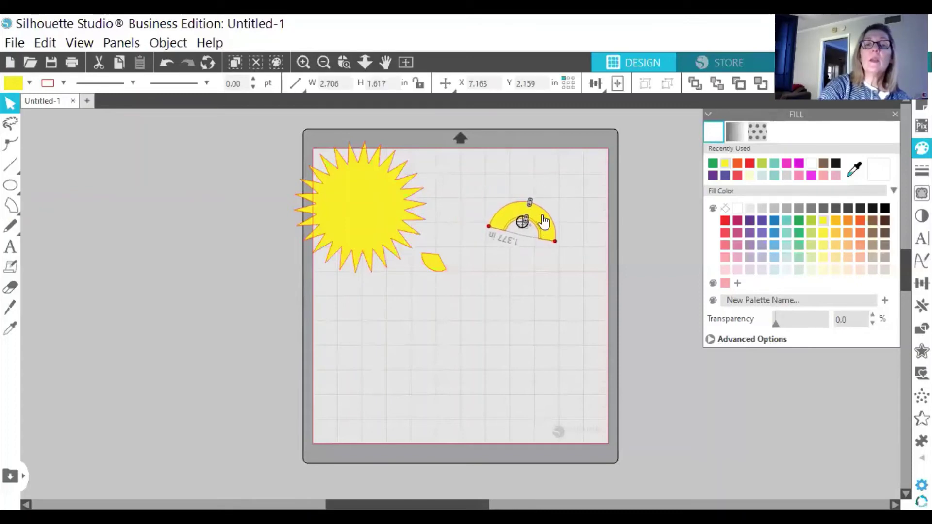
pyautogui.click(531, 192)
pyautogui.click(528, 201)
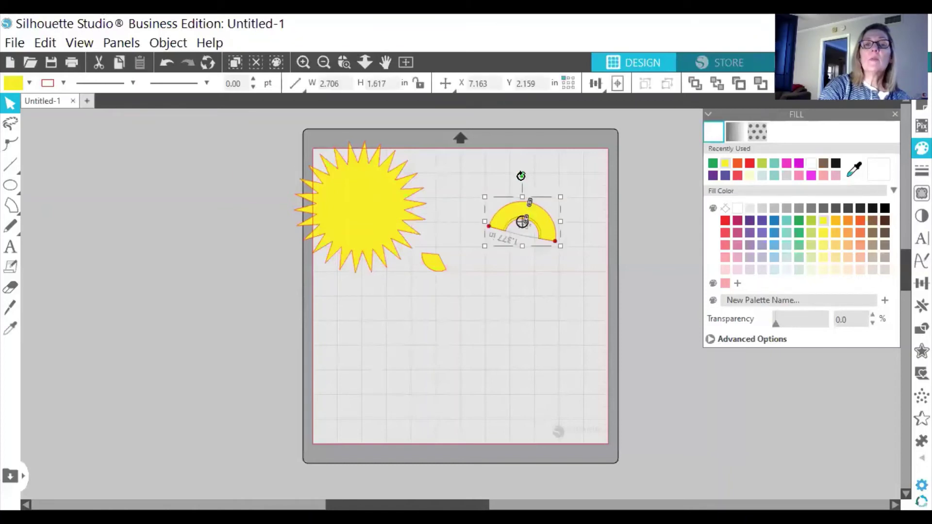
pyautogui.moveTo(521, 176)
pyautogui.mouseDown()
pyautogui.moveTo(503, 186)
pyautogui.moveTo(512, 179)
pyautogui.mouseUp()
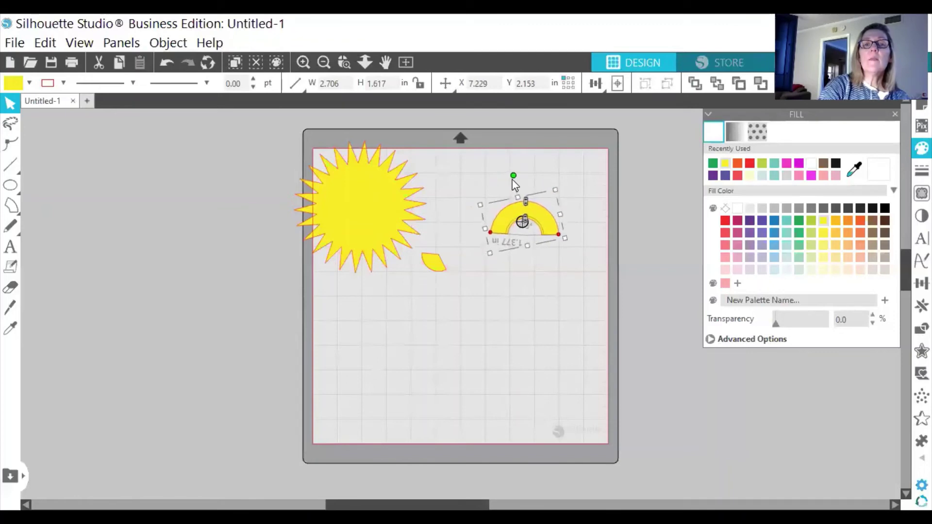
pyautogui.click(552, 255)
# Duplicate the arc band and place the copy below the original.
pyautogui.click(550, 226)
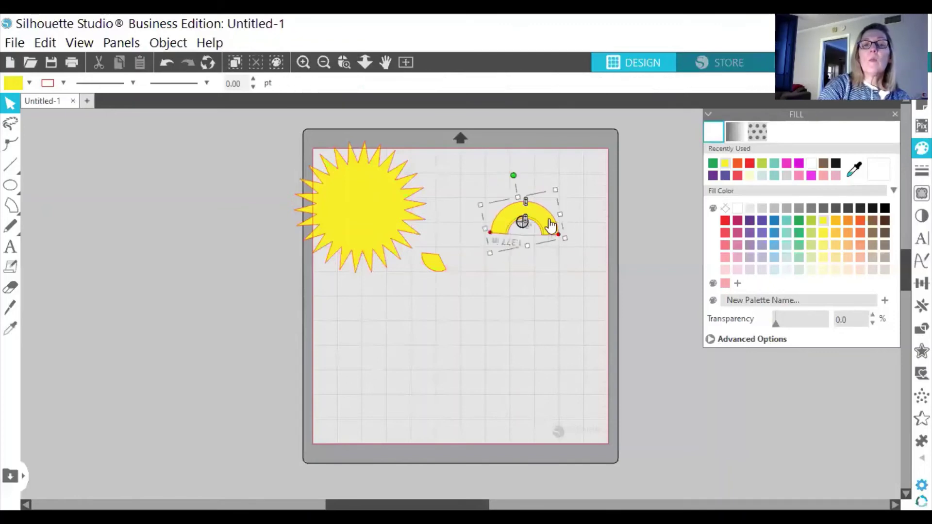
pyautogui.rightClick(550, 226)
pyautogui.click(600, 219)
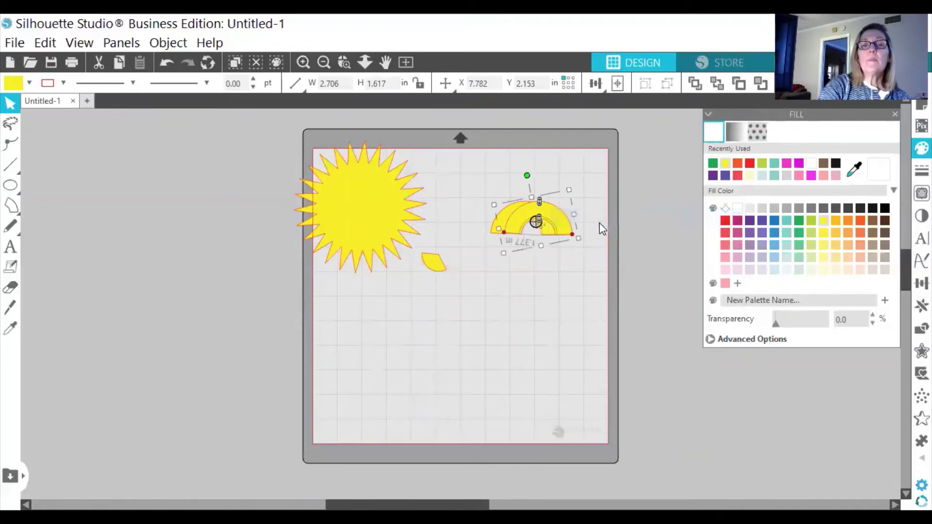
pyautogui.moveTo(557, 232); pyautogui.dragTo(539, 293)
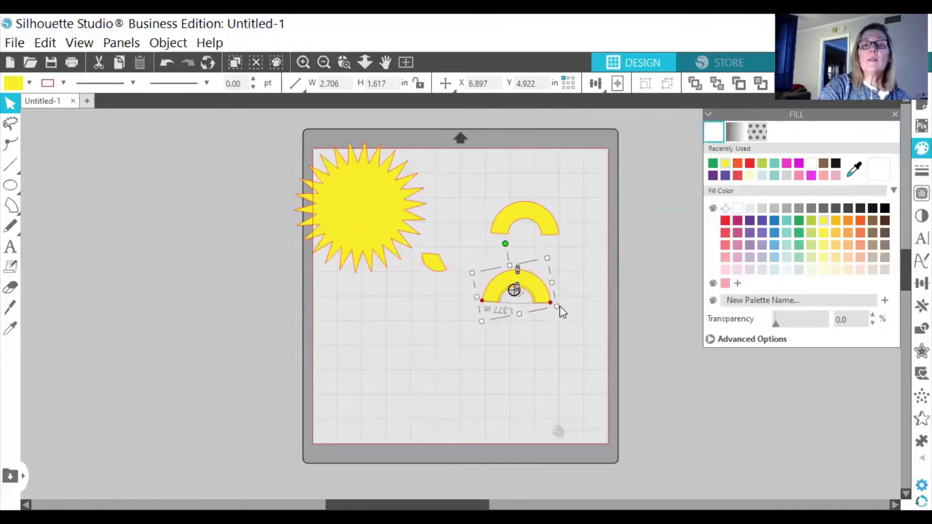
pyautogui.click(560, 306)
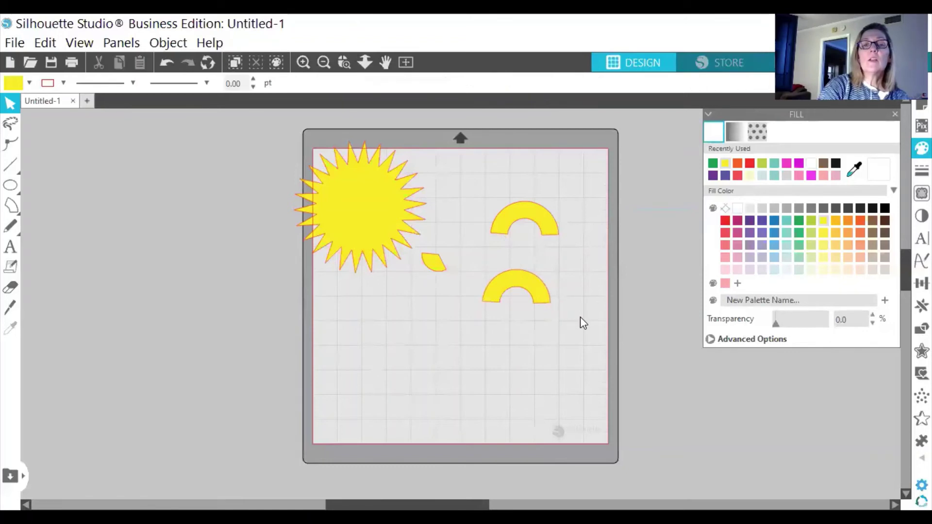
# Enlarge the lower arc into a thin rainbow band about 9.3 in wide and 5.6 in tall, and move it around the small arc.
pyautogui.click(549, 289)
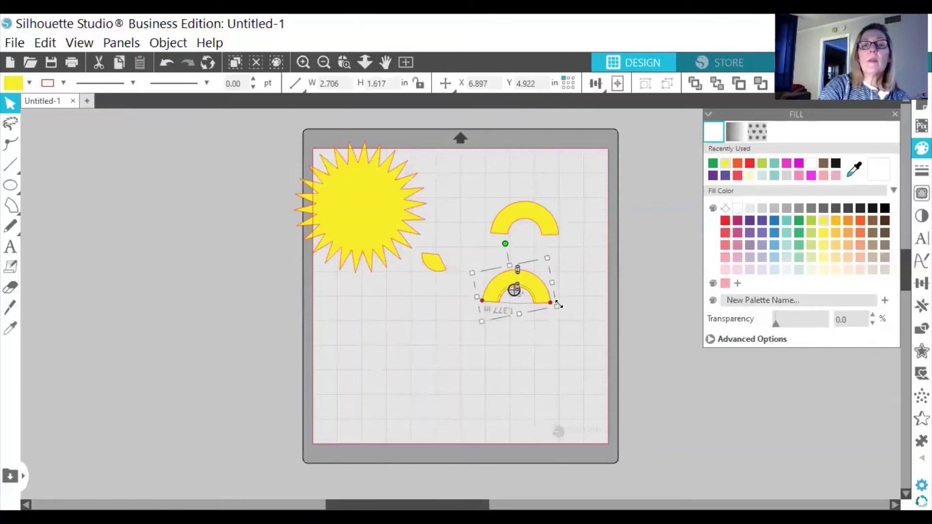
pyautogui.moveTo(559, 313); pyautogui.dragTo(596, 332)
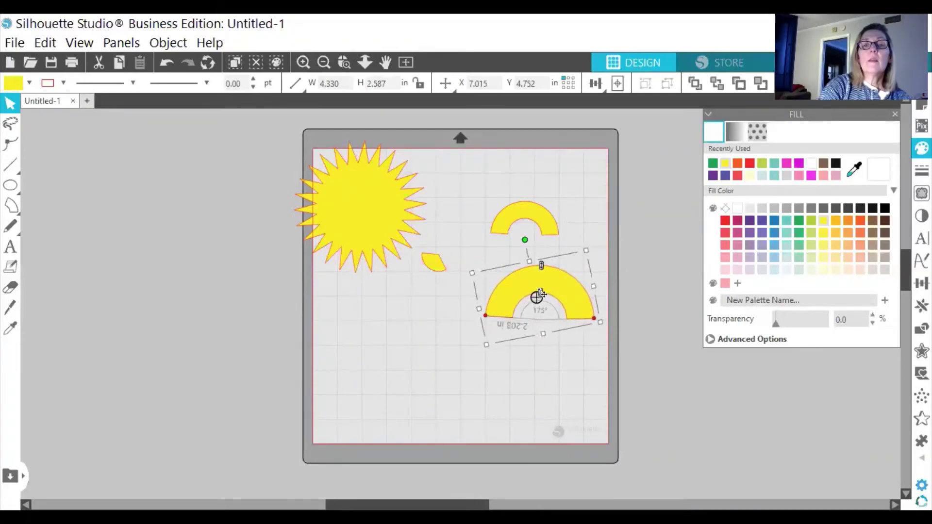
pyautogui.moveTo(539, 290)
pyautogui.mouseDown()
pyautogui.moveTo(537, 257)
pyautogui.moveTo(535, 288)
pyautogui.mouseUp()
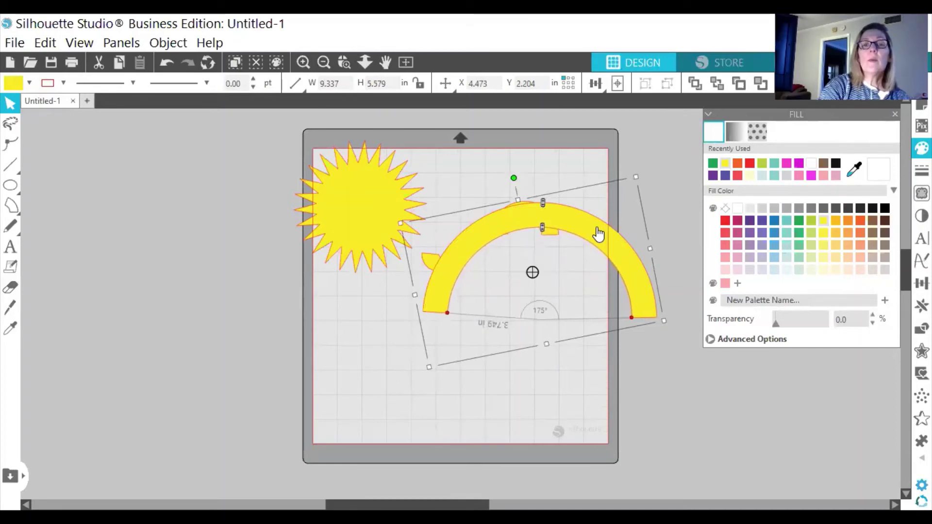
pyautogui.moveTo(597, 227); pyautogui.dragTo(573, 187)
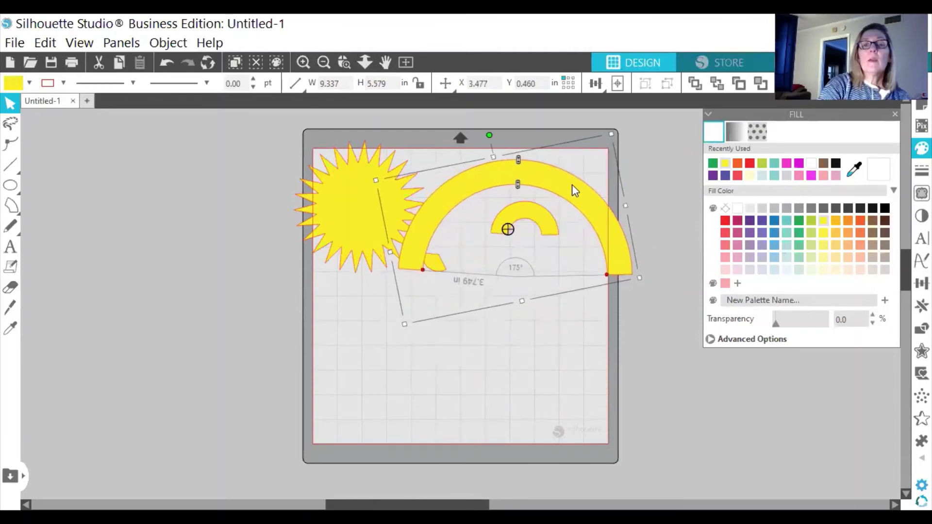
# Widen the small arc to about 4.4 by 2.6 in, thin its band, and move it down and left inside the large arc.
pyautogui.click(544, 214)
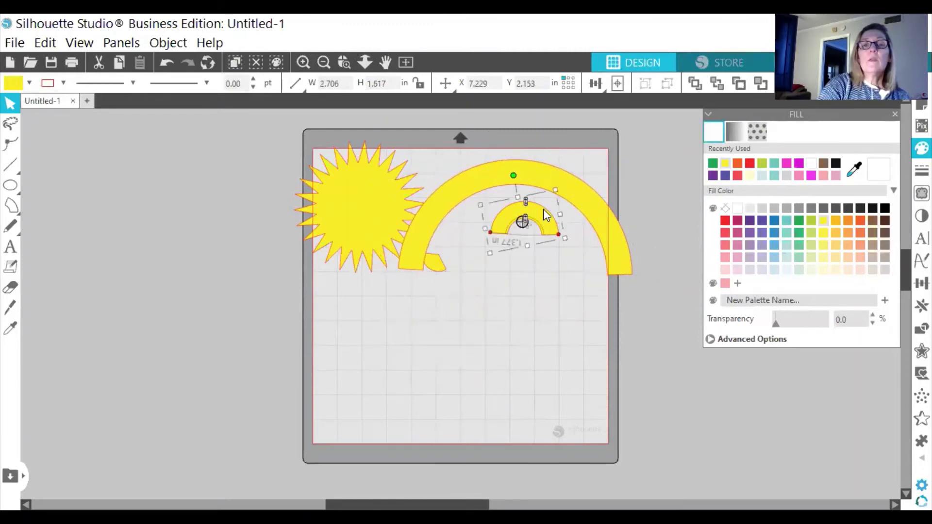
pyautogui.moveTo(526, 200); pyautogui.dragTo(524, 170)
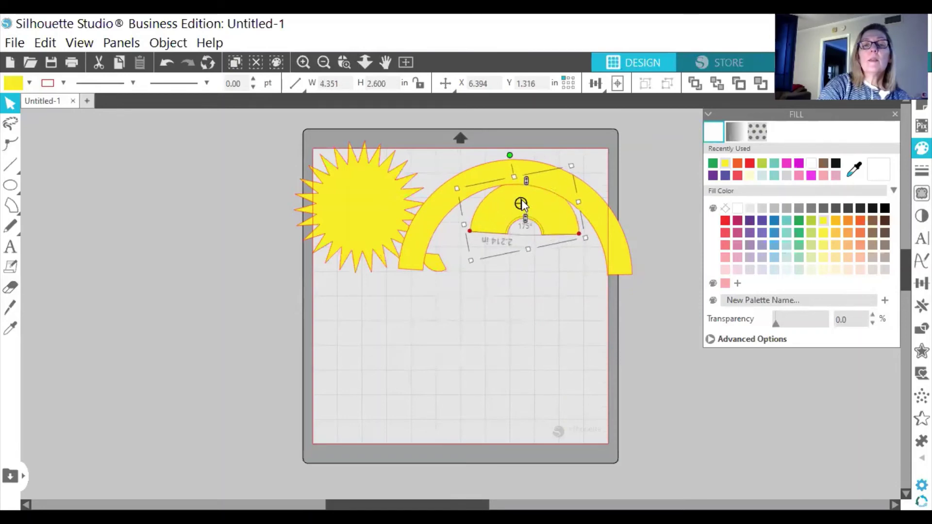
pyautogui.moveTo(530, 224); pyautogui.dragTo(527, 201)
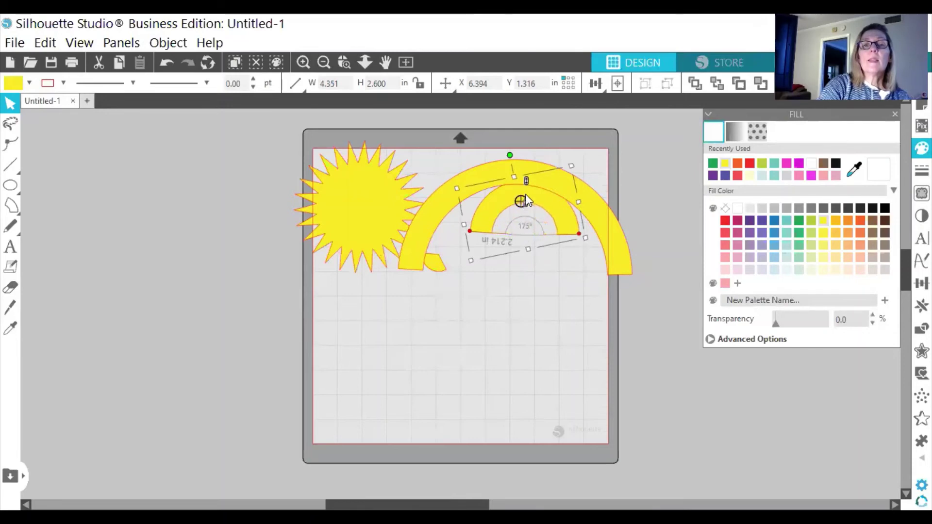
pyautogui.moveTo(491, 220); pyautogui.dragTo(464, 242)
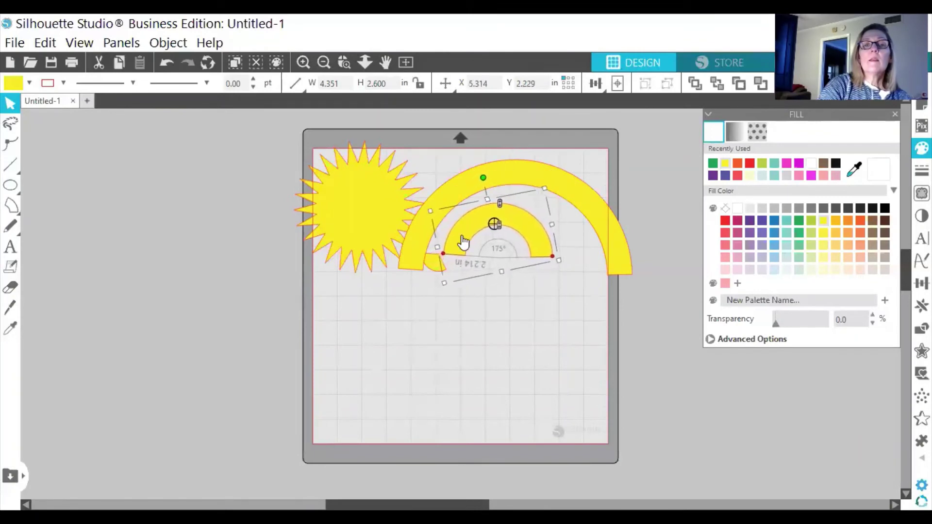
# Move the wedge and sunburst off the page to the left, and shift both arcs left onto the page.
pyautogui.moveTo(430, 269); pyautogui.dragTo(229, 334)
pyautogui.click(272, 282)
pyautogui.moveTo(347, 205); pyautogui.dragTo(160, 245)
pyautogui.moveTo(454, 186); pyautogui.dragTo(408, 187)
pyautogui.moveTo(461, 235); pyautogui.dragTo(431, 238)
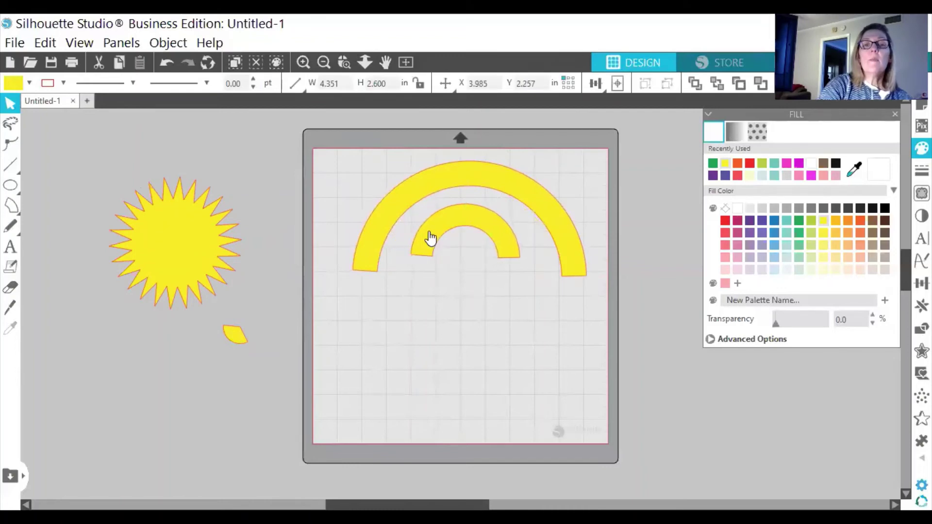
# Enlarge the small arc to about 5.2 in wide and 3.1 in tall, and move it off the page onto the sunburst.
pyautogui.click(496, 242)
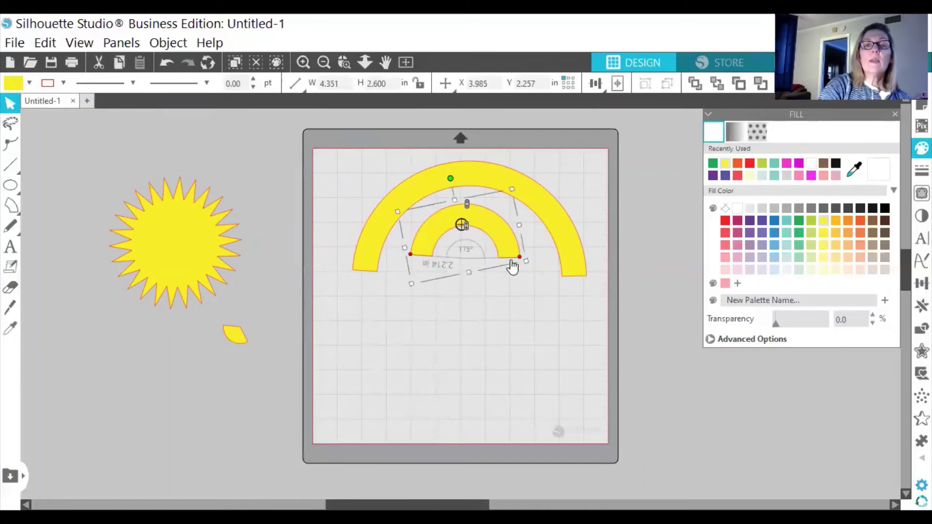
pyautogui.moveTo(526, 262); pyautogui.dragTo(545, 275)
pyautogui.moveTo(501, 236); pyautogui.dragTo(196, 301)
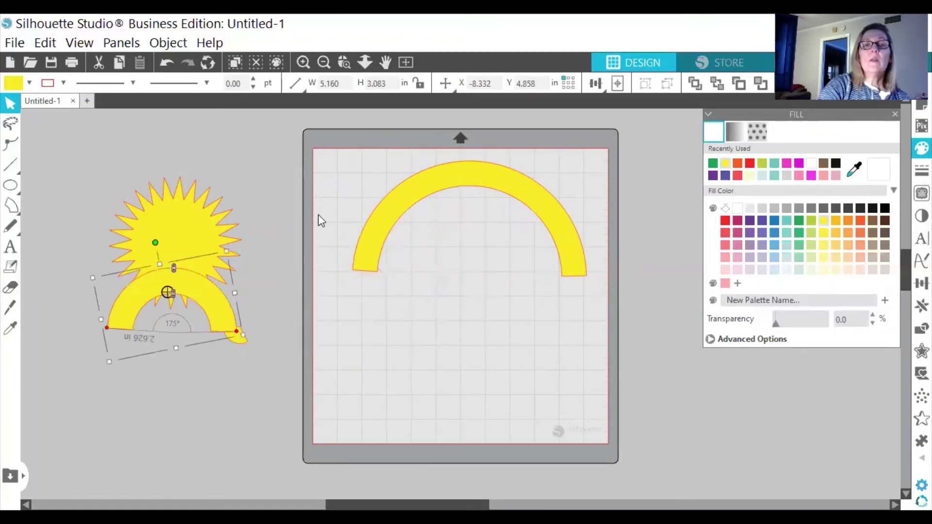
# Duplicate the large arc twice to make three overlapping rainbow bands.
pyautogui.rightClick(417, 193)
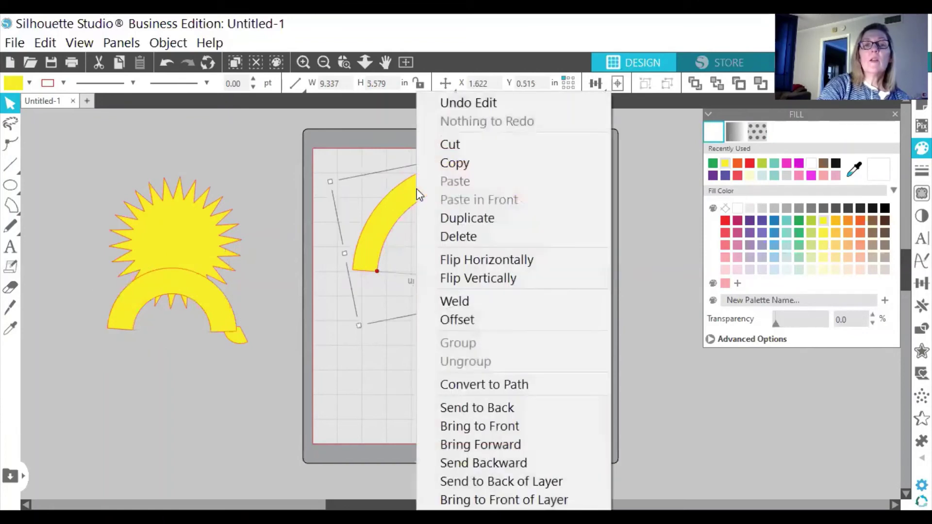
pyautogui.click(479, 220)
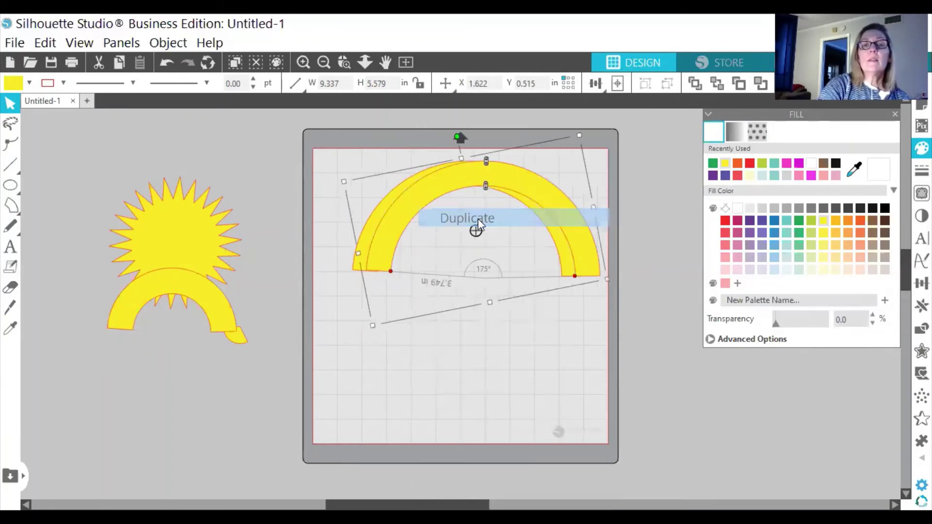
pyautogui.rightClick(504, 189)
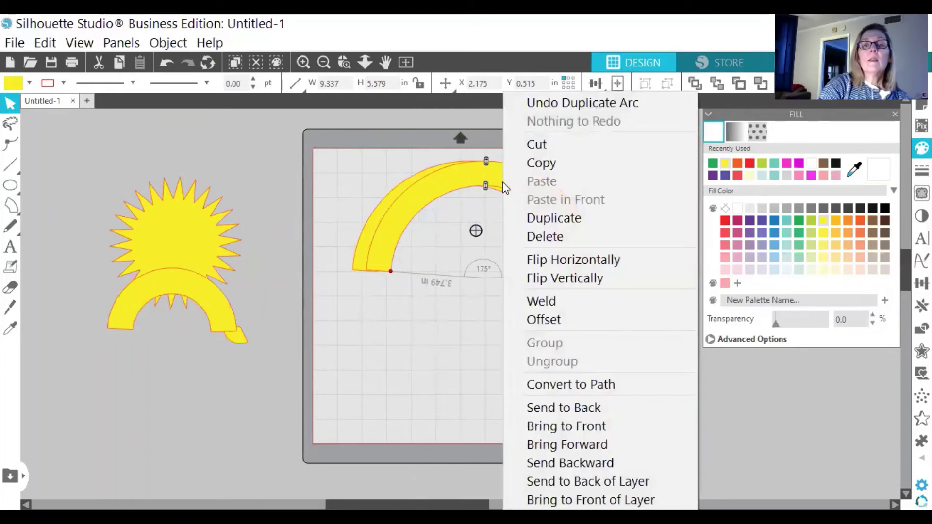
pyautogui.click(544, 217)
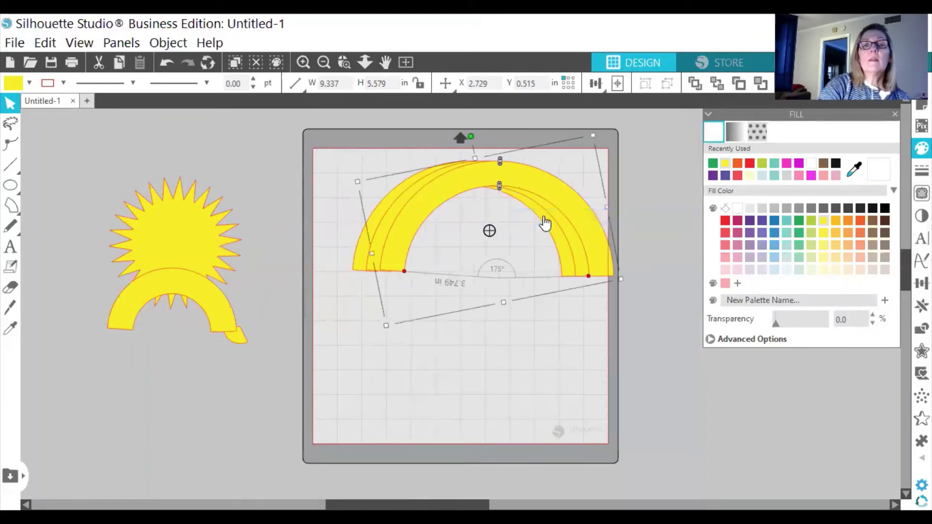
# Duplicate the large arc once more and spread the overlapping arcs apart, leaving one at the top of the page.
pyautogui.rightClick(544, 194)
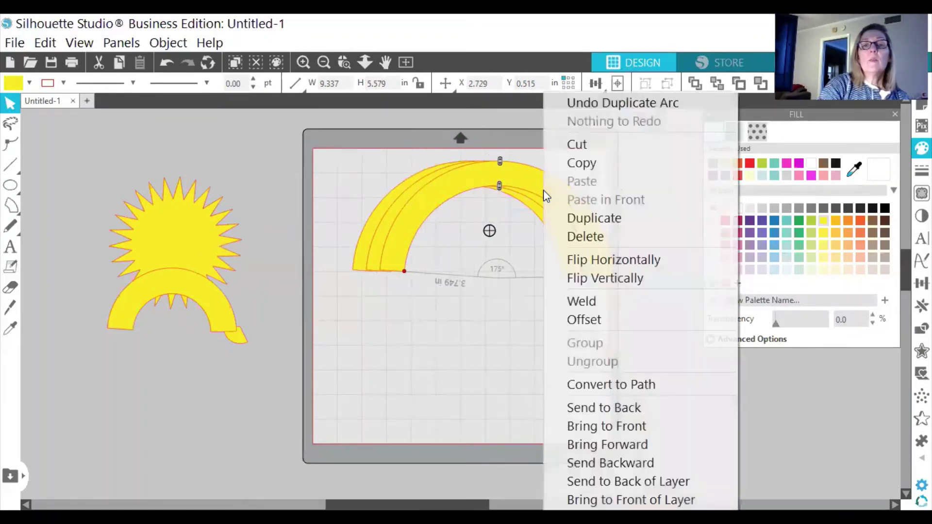
pyautogui.click(595, 219)
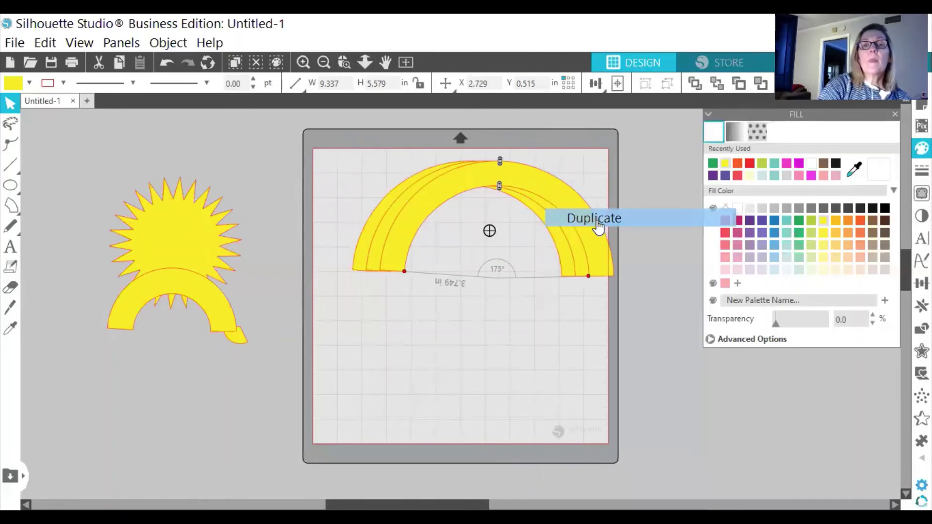
pyautogui.moveTo(558, 199); pyautogui.dragTo(304, 343)
pyautogui.moveTo(453, 189); pyautogui.dragTo(365, 331)
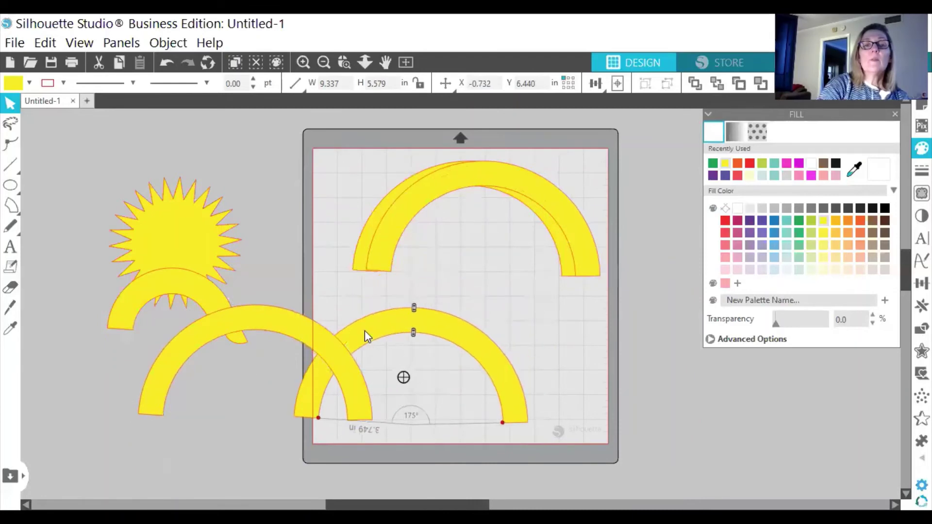
pyautogui.click(426, 197)
pyautogui.moveTo(411, 243); pyautogui.dragTo(396, 276)
pyautogui.click(485, 307)
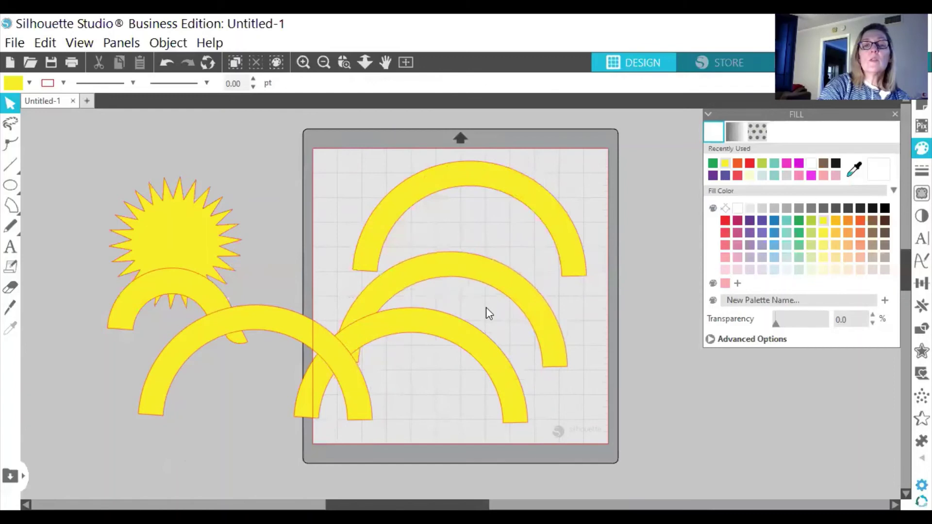
# Shrink the middle arc to about 6.9 by 4.1 in and nest it inside the uppermost arc.
pyautogui.click(534, 319)
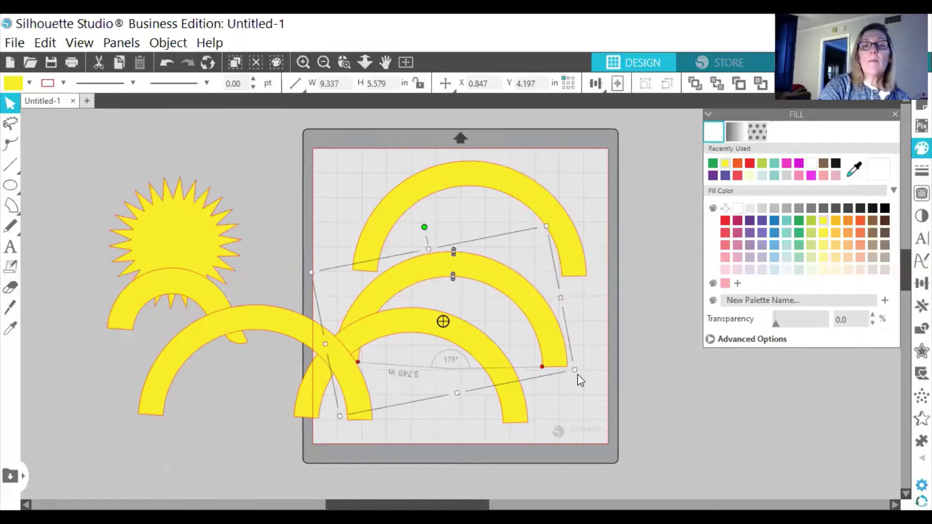
pyautogui.moveTo(574, 370); pyautogui.dragTo(548, 338)
pyautogui.moveTo(393, 273); pyautogui.dragTo(430, 223)
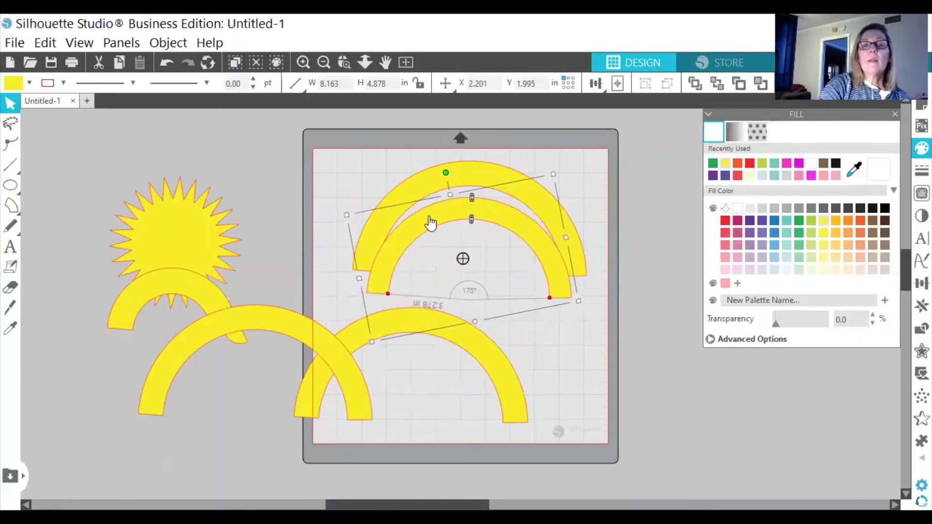
pyautogui.click(576, 300)
pyautogui.click(564, 290)
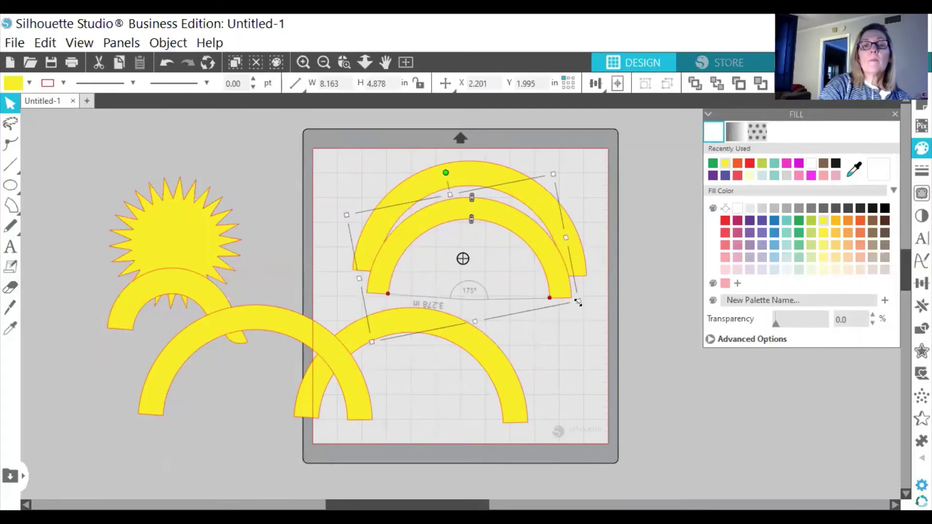
pyautogui.moveTo(577, 303); pyautogui.dragTo(548, 288)
pyautogui.moveTo(485, 217); pyautogui.dragTo(503, 211)
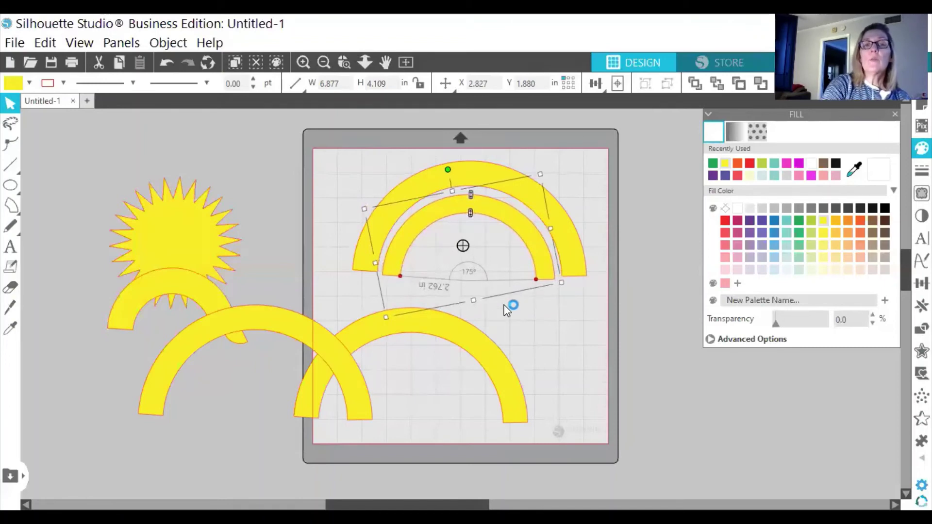
# Fill the outer arc green and the nested arc red, and nudge the red arc up closer to the green one.
pyautogui.click(609, 170)
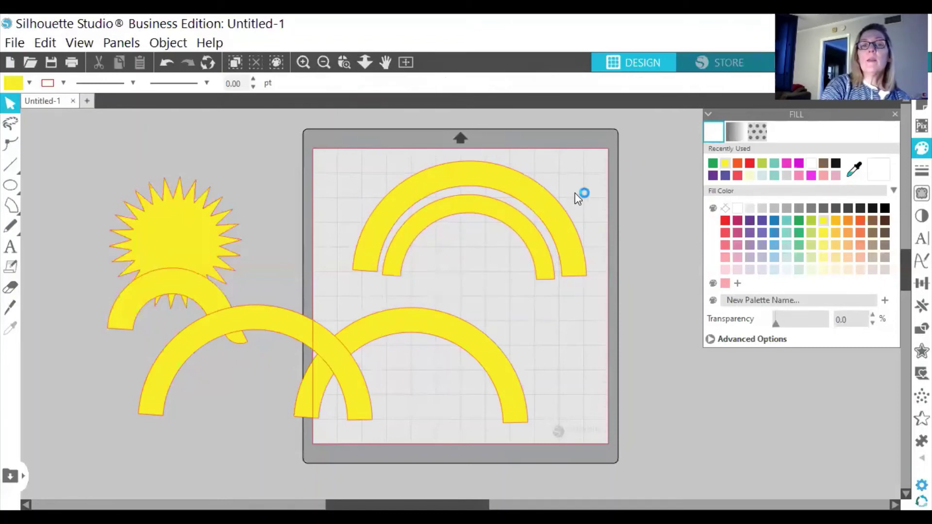
pyautogui.click(546, 209)
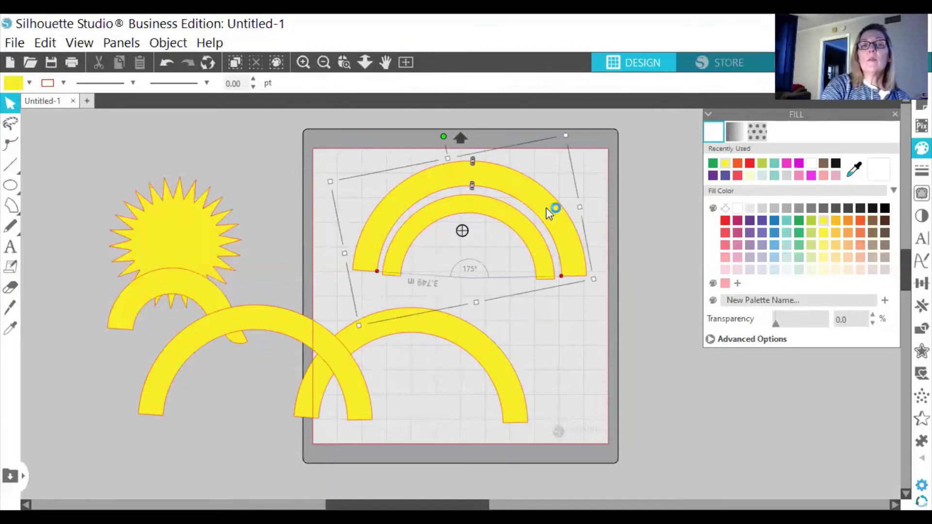
pyautogui.click(712, 163)
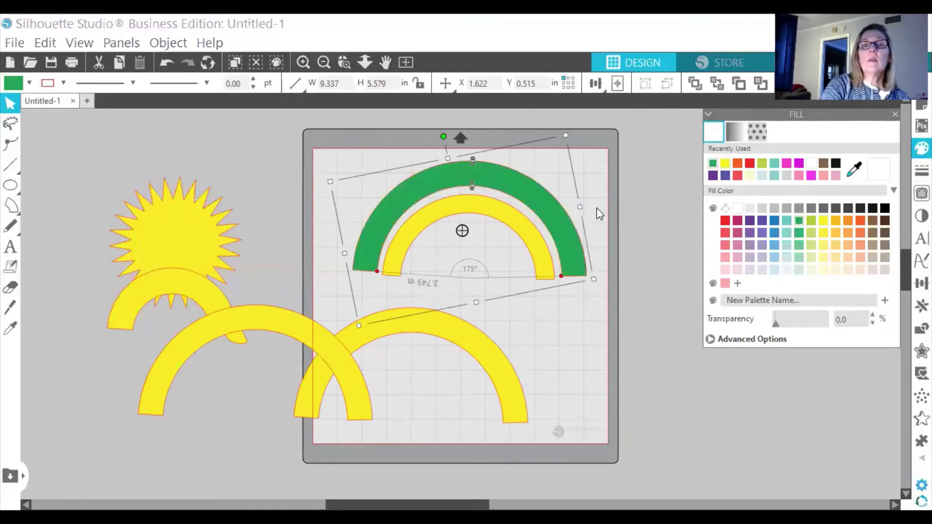
pyautogui.click(535, 247)
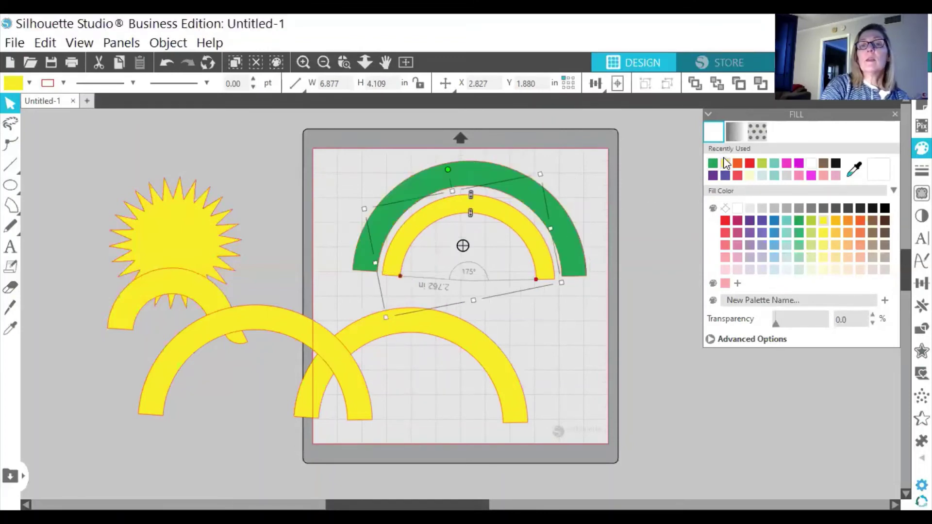
pyautogui.click(753, 164)
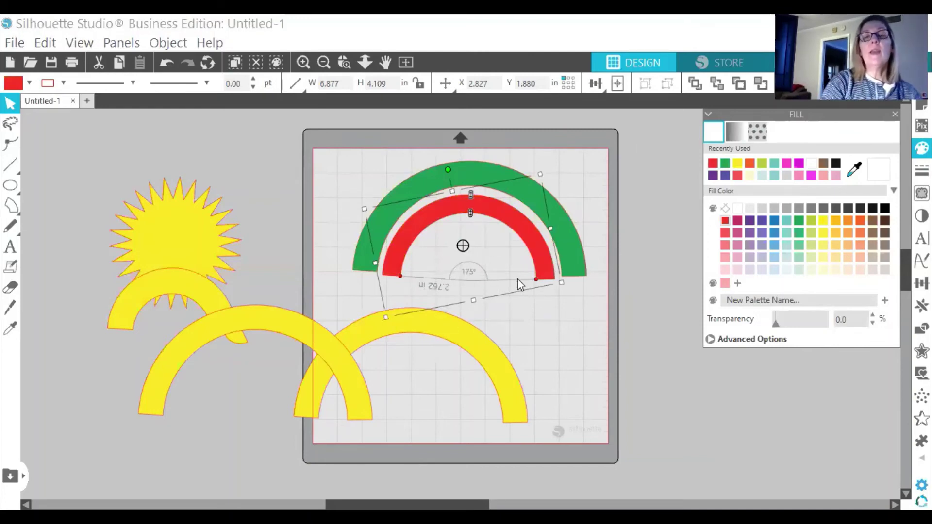
pyautogui.moveTo(508, 213); pyautogui.dragTo(508, 208)
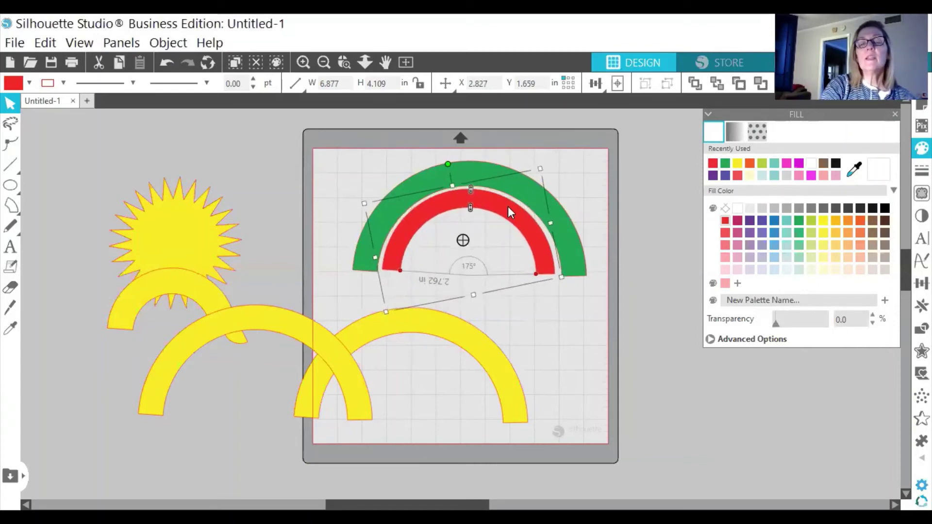
# Delete the green arc, the red arc and the two large yellow arcs.
pyautogui.rightClick(529, 187)
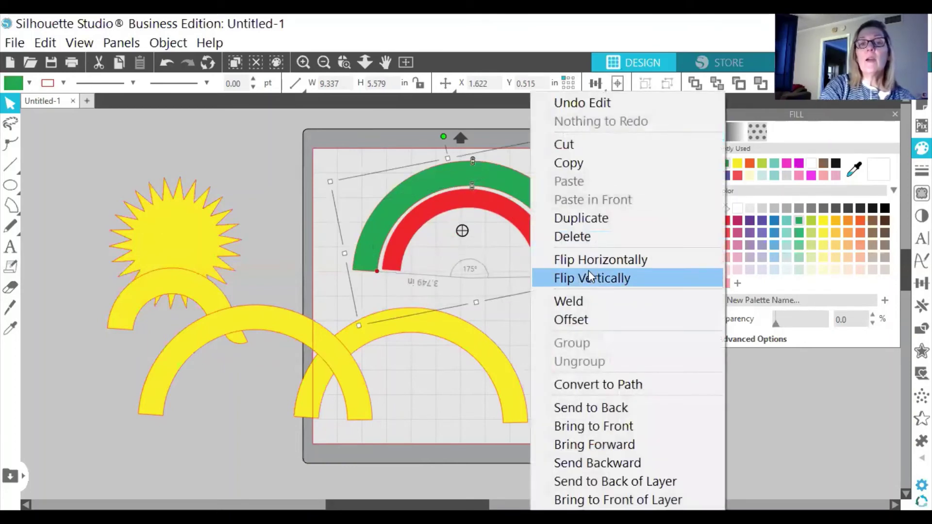
pyautogui.click(580, 236)
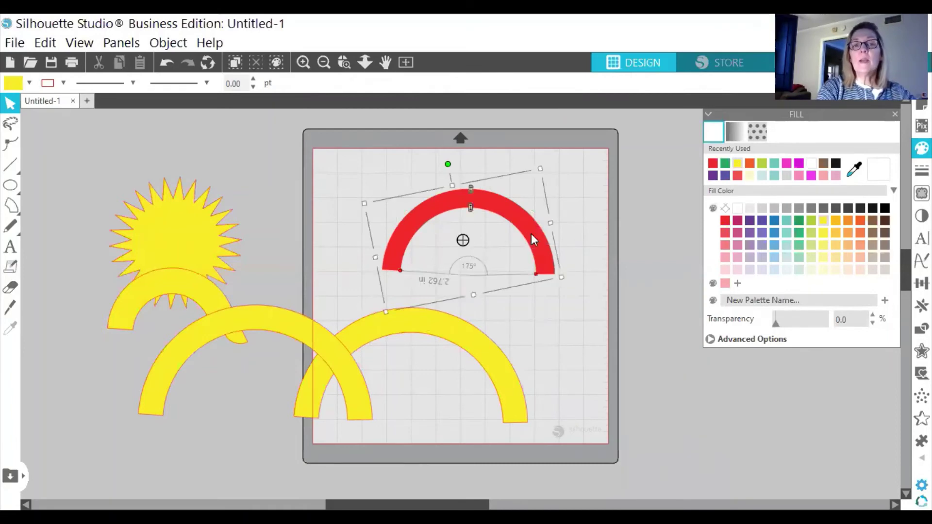
pyautogui.rightClick(531, 233)
pyautogui.click(577, 236)
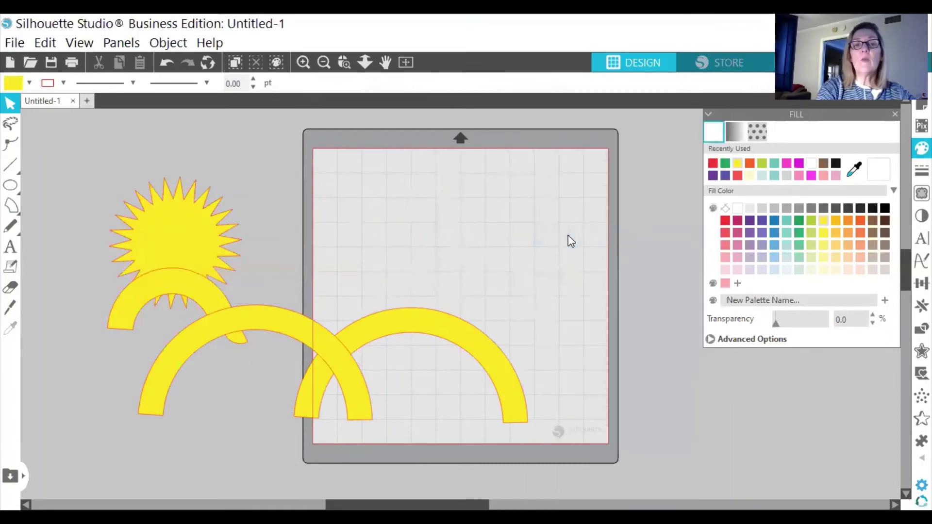
pyautogui.rightClick(445, 330)
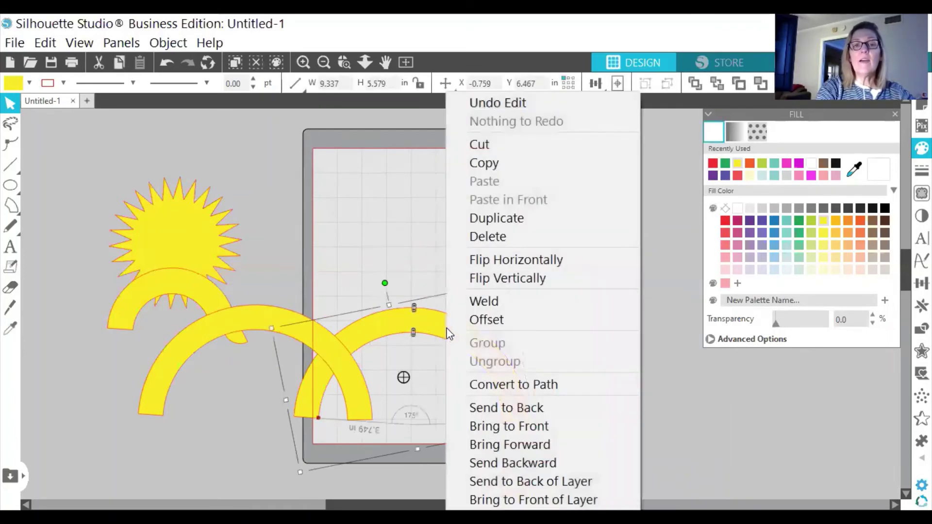
pyautogui.click(502, 238)
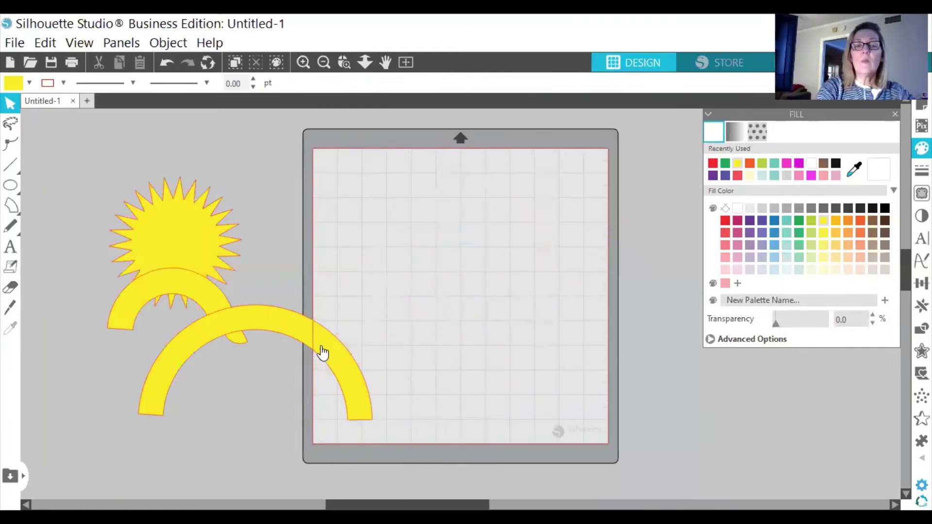
pyautogui.rightClick(322, 346)
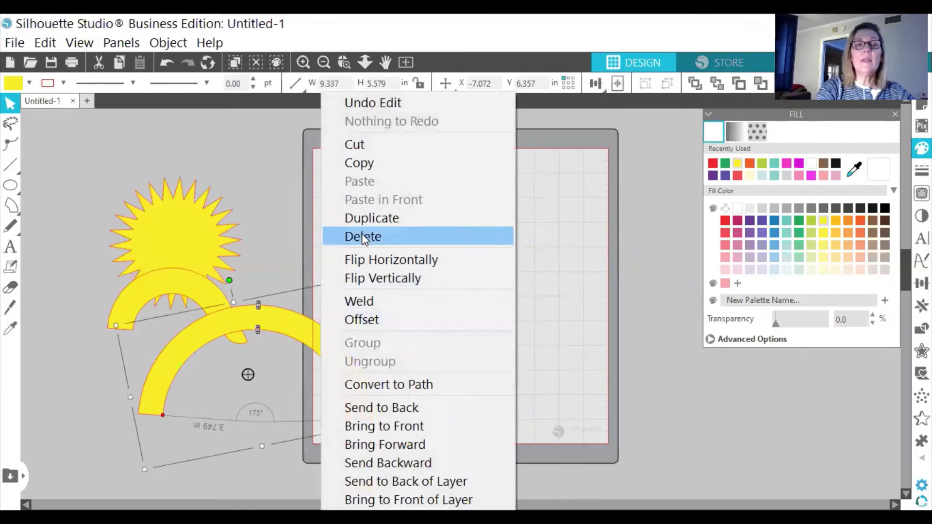
pyautogui.click(362, 236)
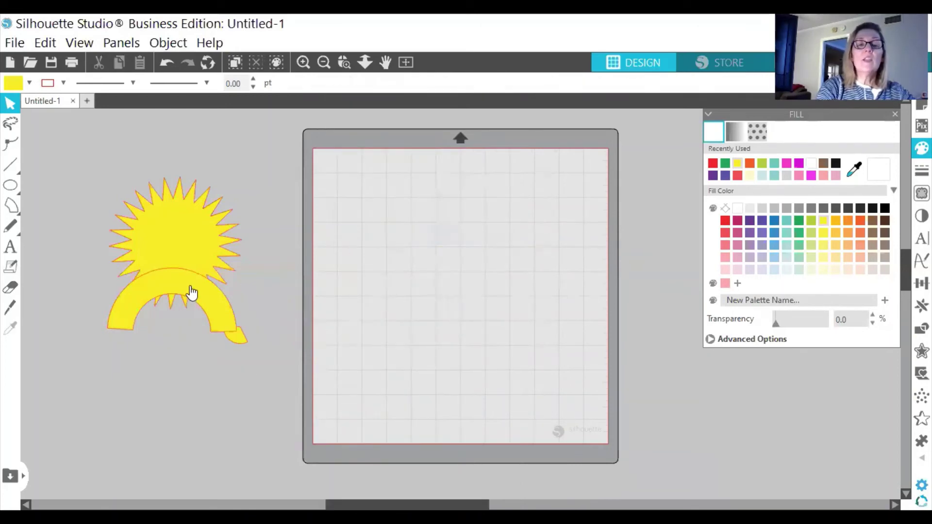
# Delete the small arc, the sunburst and the wedge beside the page.
pyautogui.rightClick(192, 293)
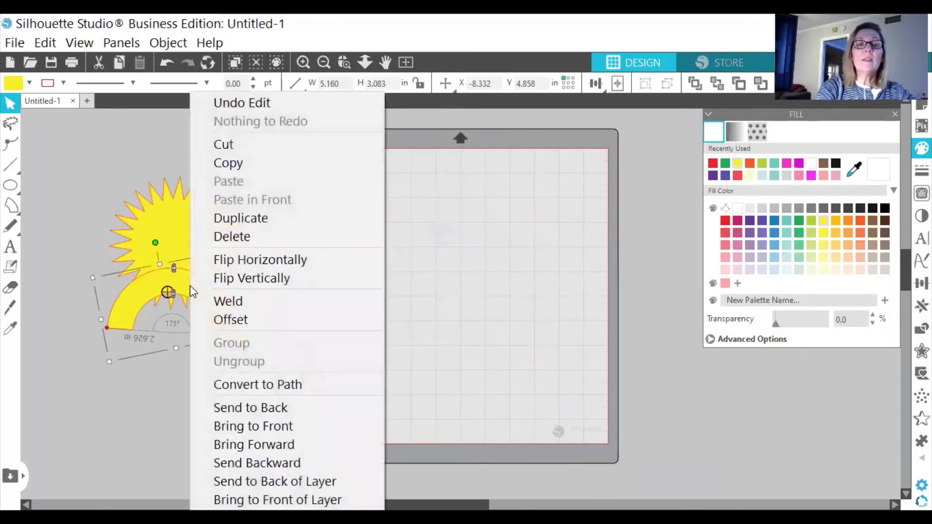
pyautogui.click(232, 237)
pyautogui.rightClick(181, 236)
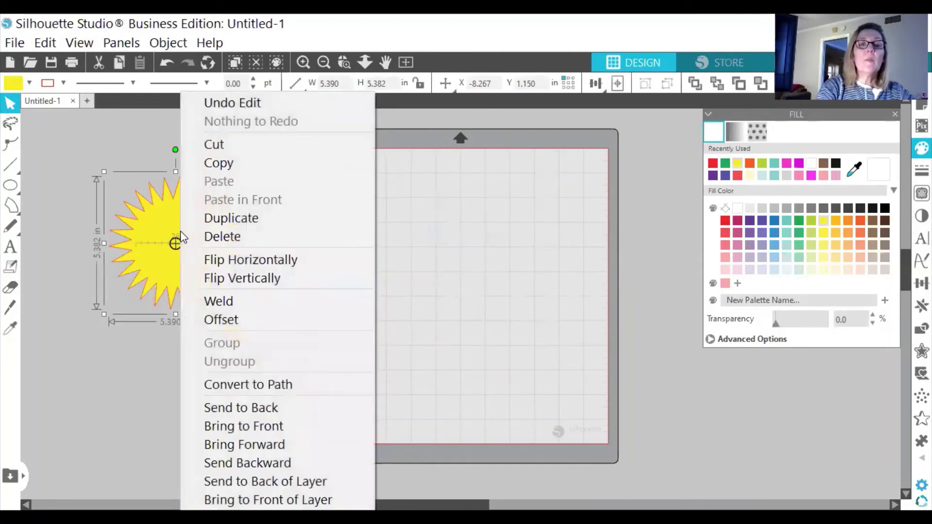
pyautogui.click(232, 232)
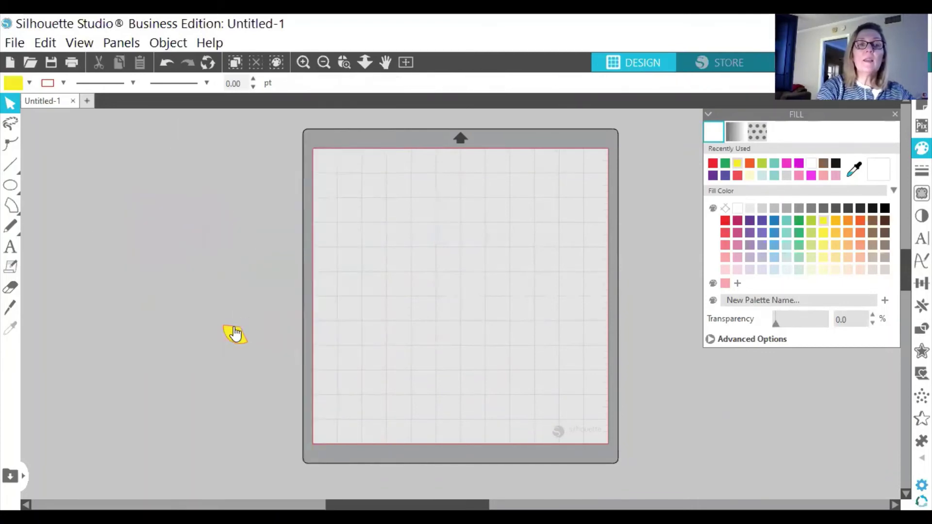
pyautogui.rightClick(235, 333)
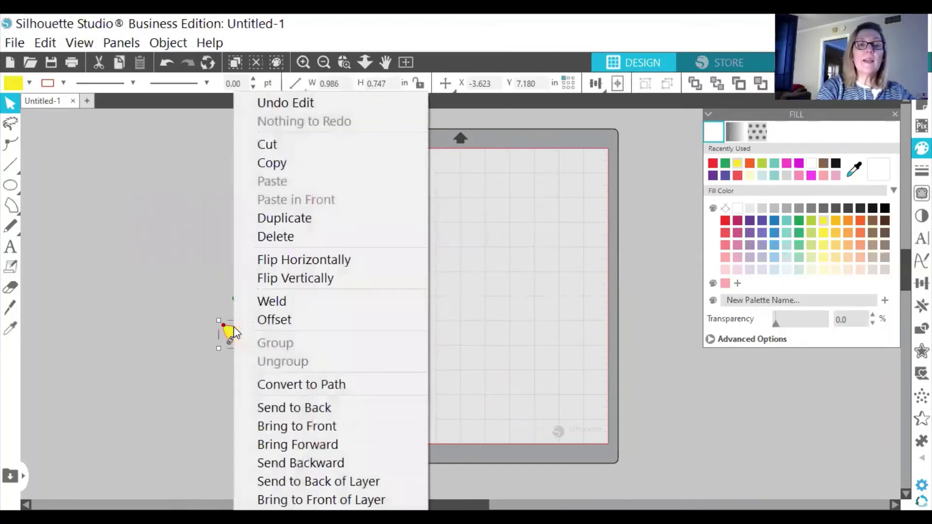
pyautogui.click(276, 236)
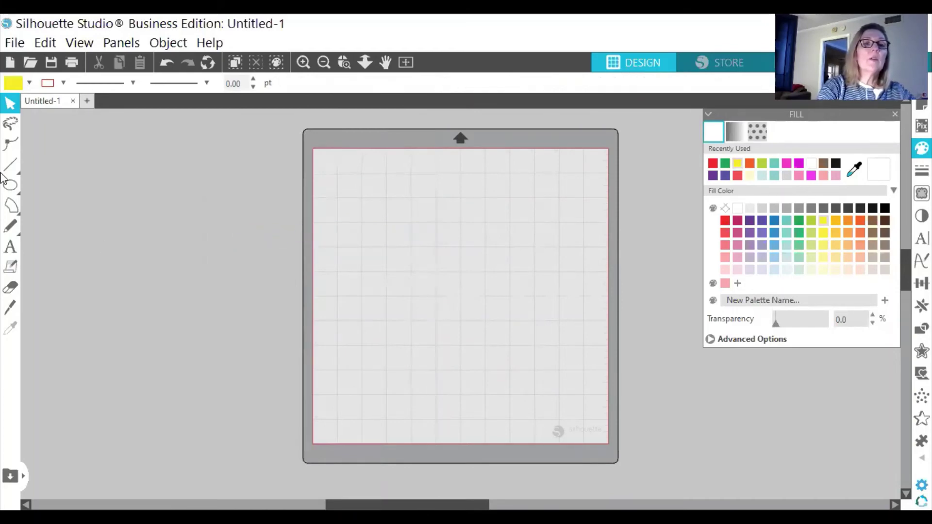
# Draw a flexible ring about 6.4 in across near the top of the page, and delete it.
pyautogui.click(17, 211)
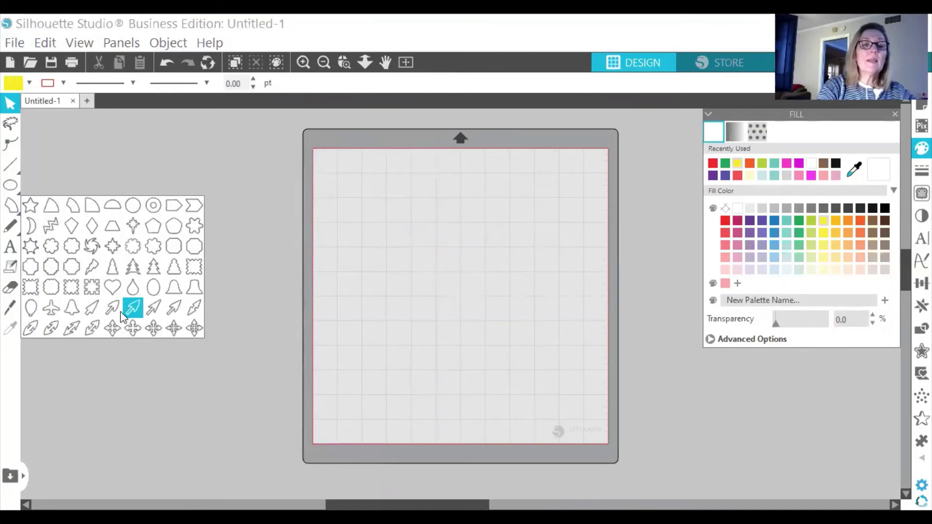
pyautogui.click(149, 208)
pyautogui.moveTo(442, 225); pyautogui.dragTo(477, 280)
pyautogui.moveTo(425, 196); pyautogui.dragTo(399, 160)
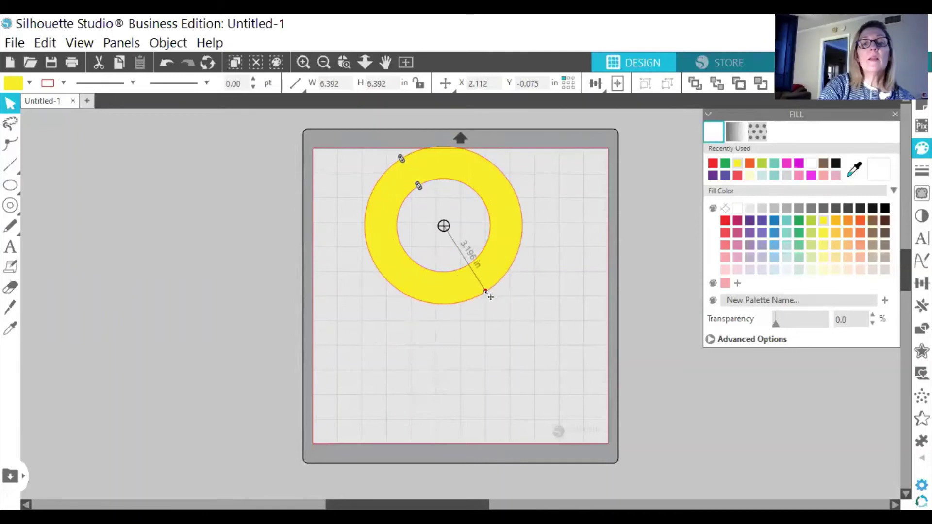
pyautogui.rightClick(499, 208)
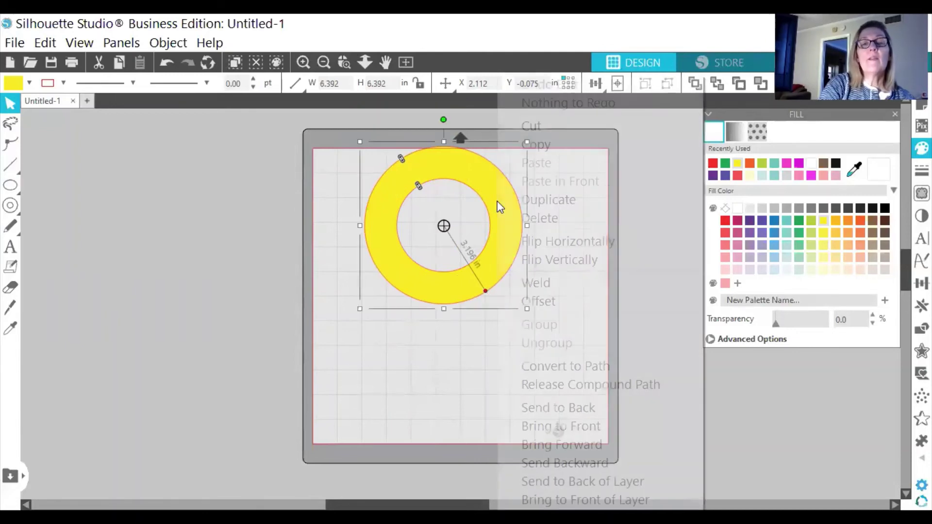
pyautogui.click(538, 220)
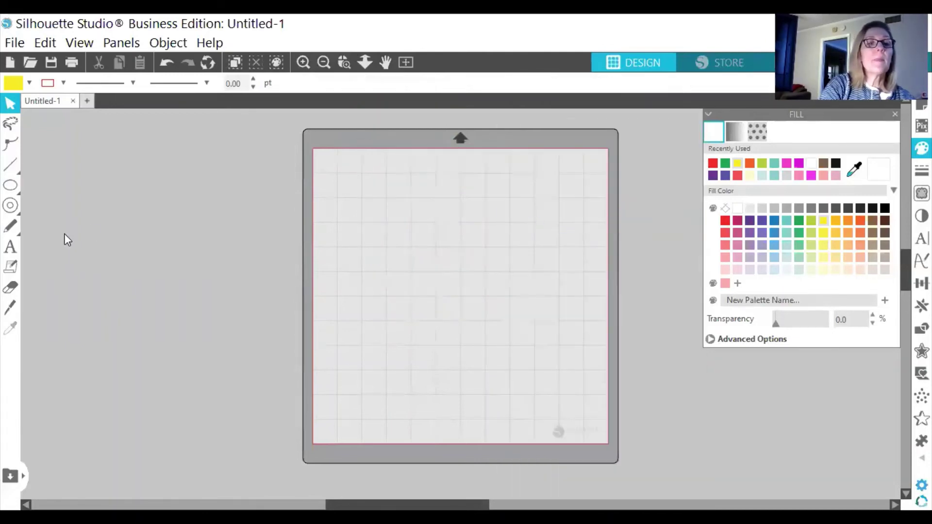
# Draw a slanted flexible chevron about 3 in wide on the upper page, widen its band to about 2.8 in high overall, and delete it.
pyautogui.click(18, 216)
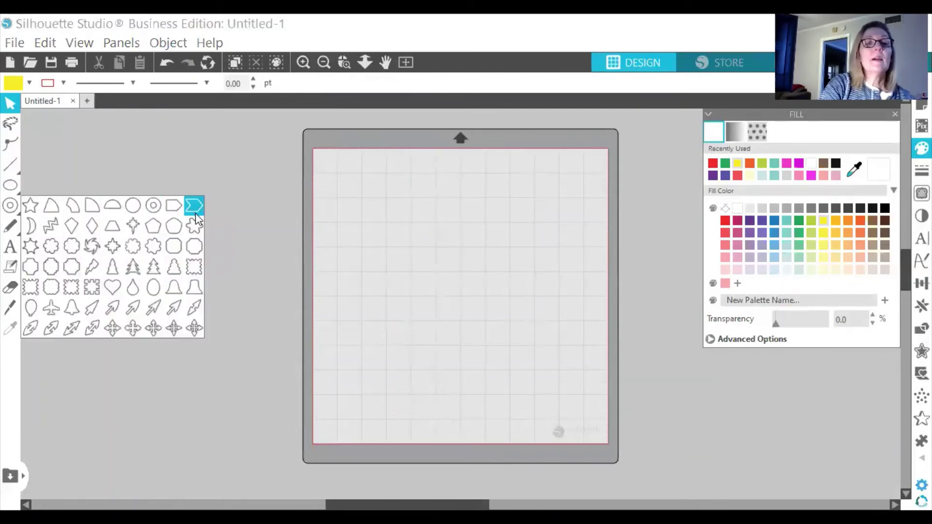
pyautogui.click(198, 205)
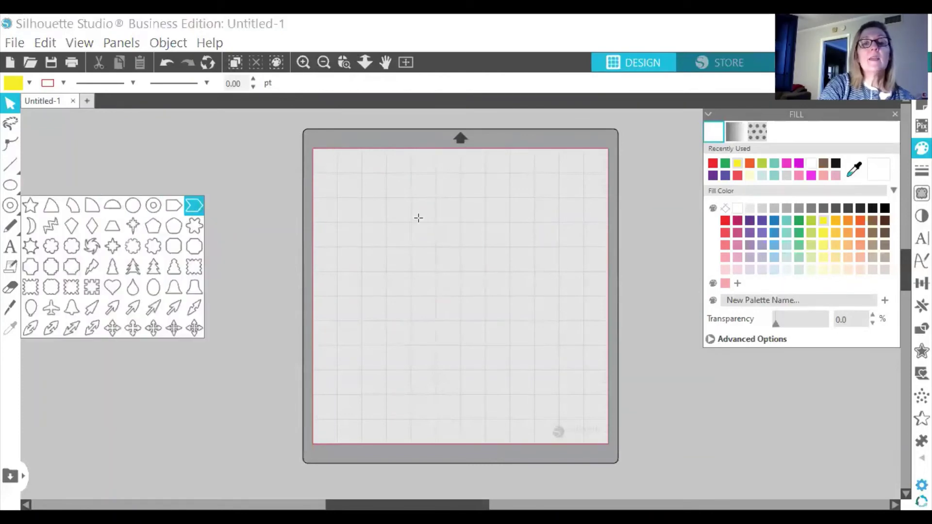
pyautogui.moveTo(418, 217); pyautogui.dragTo(485, 239)
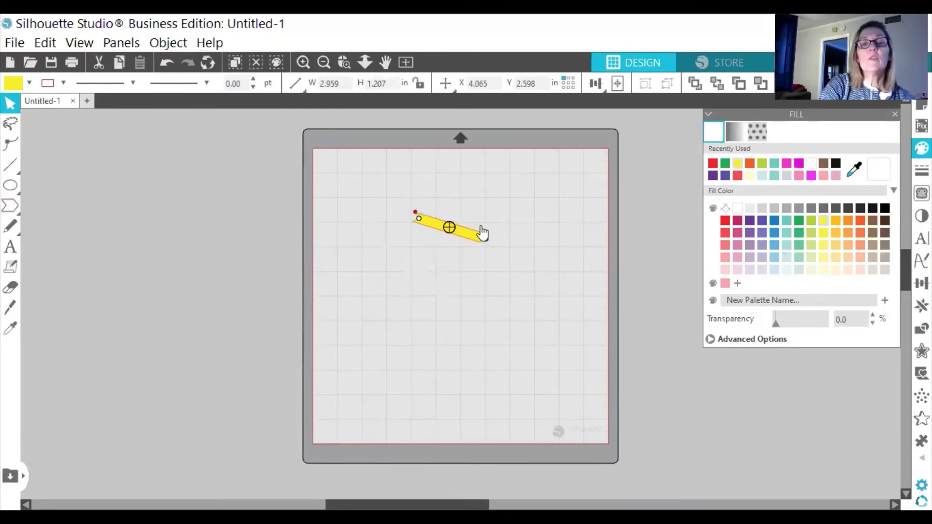
pyautogui.moveTo(485, 237); pyautogui.dragTo(482, 210)
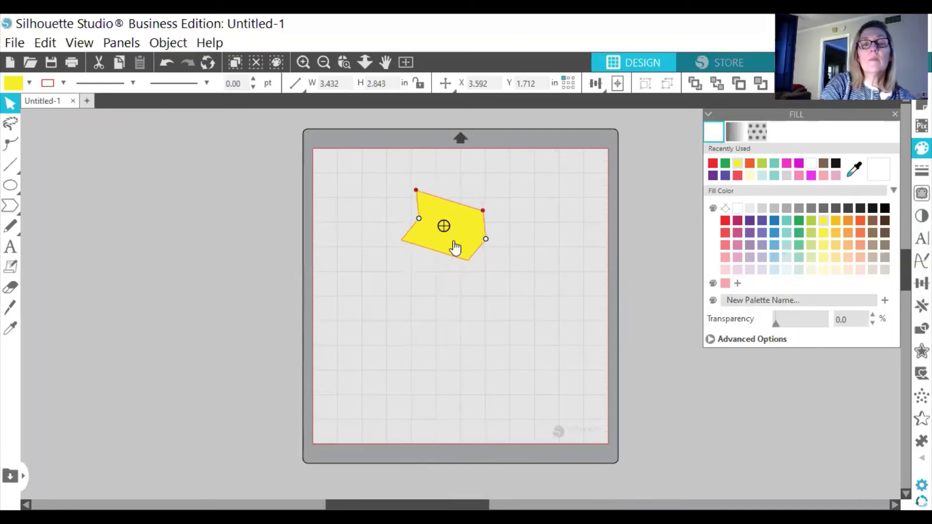
pyautogui.rightClick(455, 246)
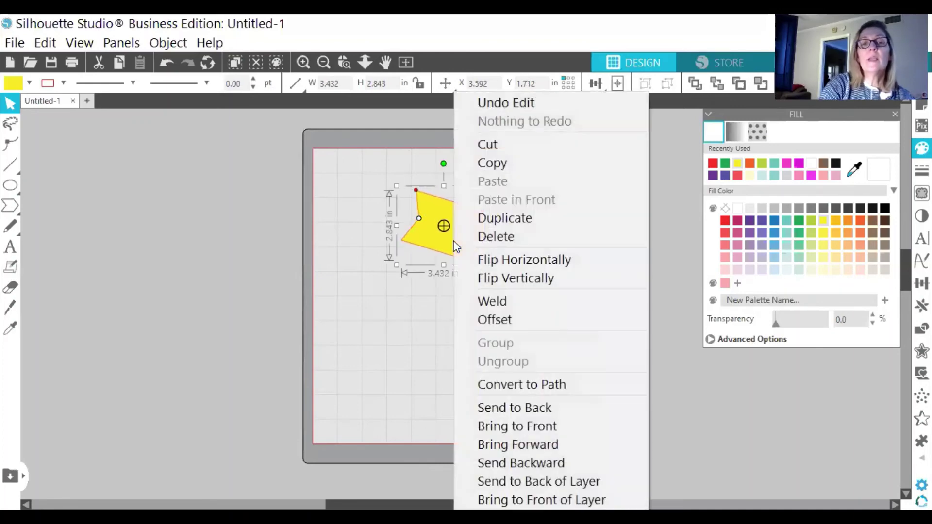
pyautogui.click(487, 235)
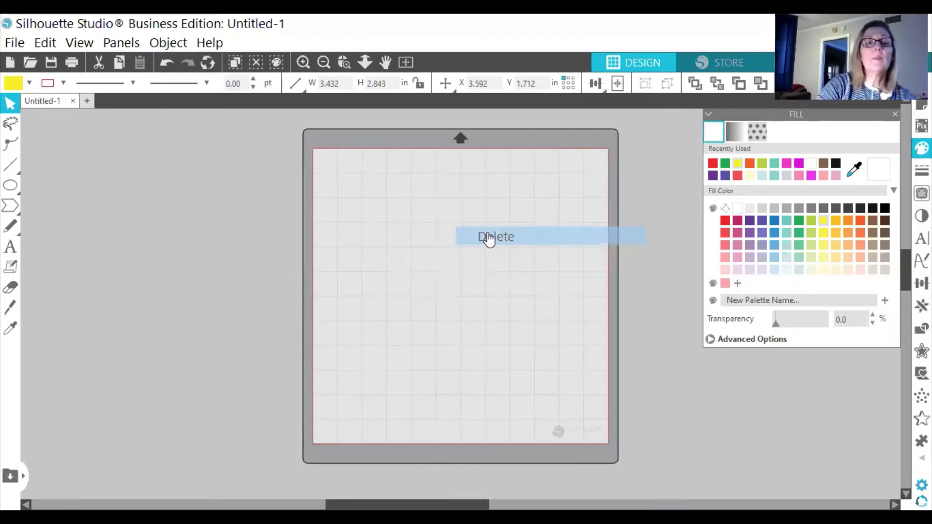
# Draw a flexible crescent moon about 6.35 in across, thin it to a narrow sliver, and delete it.
pyautogui.click(9, 206)
pyautogui.click(31, 225)
pyautogui.moveTo(396, 271); pyautogui.dragTo(464, 332)
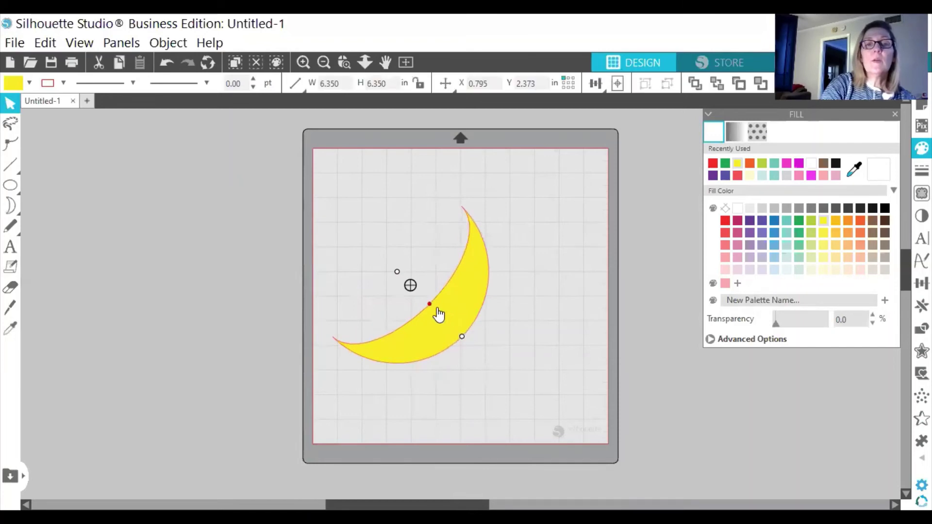
pyautogui.moveTo(433, 308); pyautogui.dragTo(453, 321)
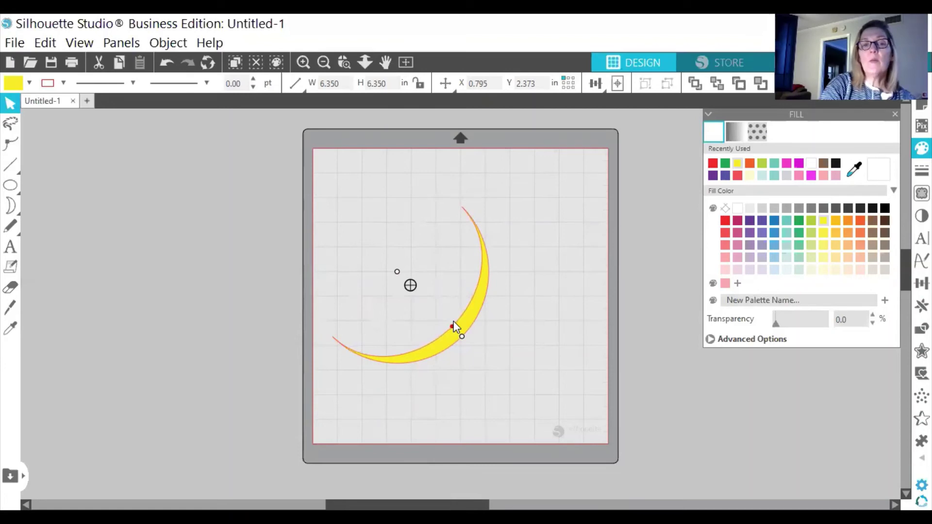
pyautogui.rightClick(472, 318)
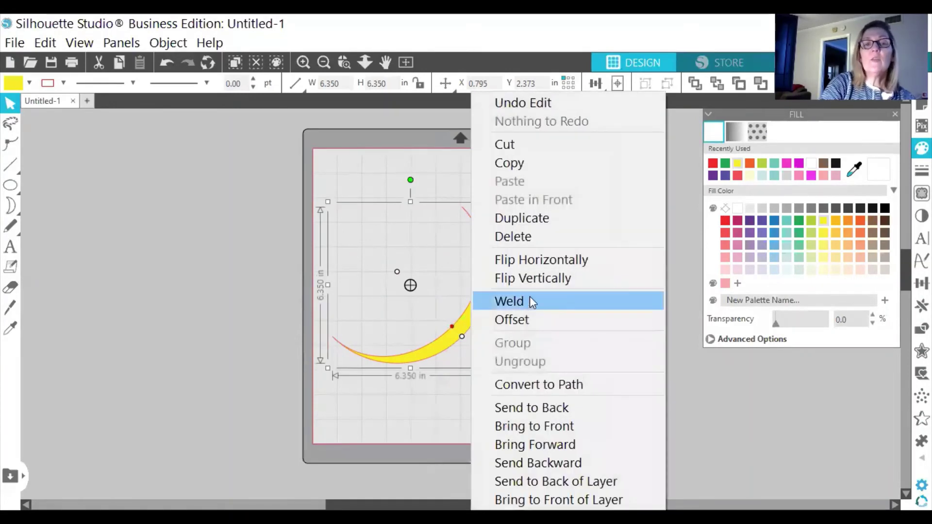
pyautogui.click(542, 237)
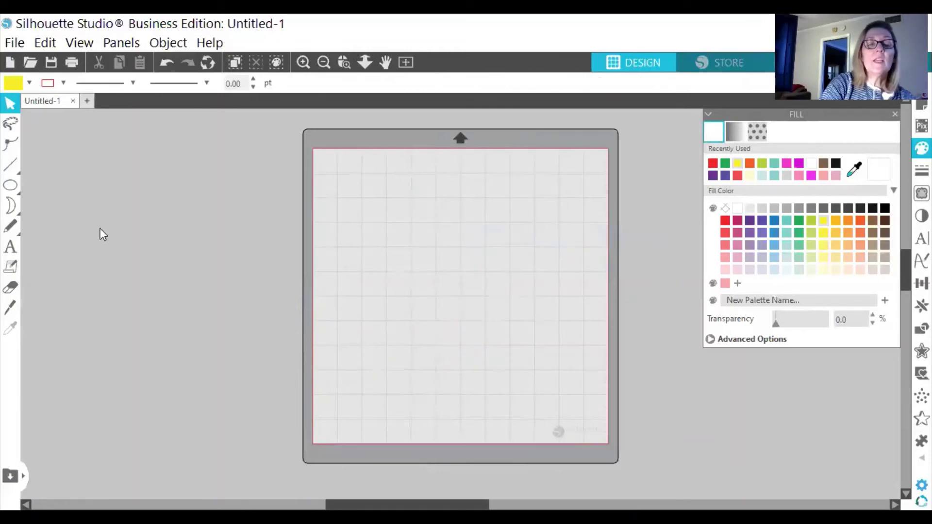
# Draw a flexible lightning bolt about 3.7 in tall, thicken its zigzag, and delete it.
pyautogui.click(19, 210)
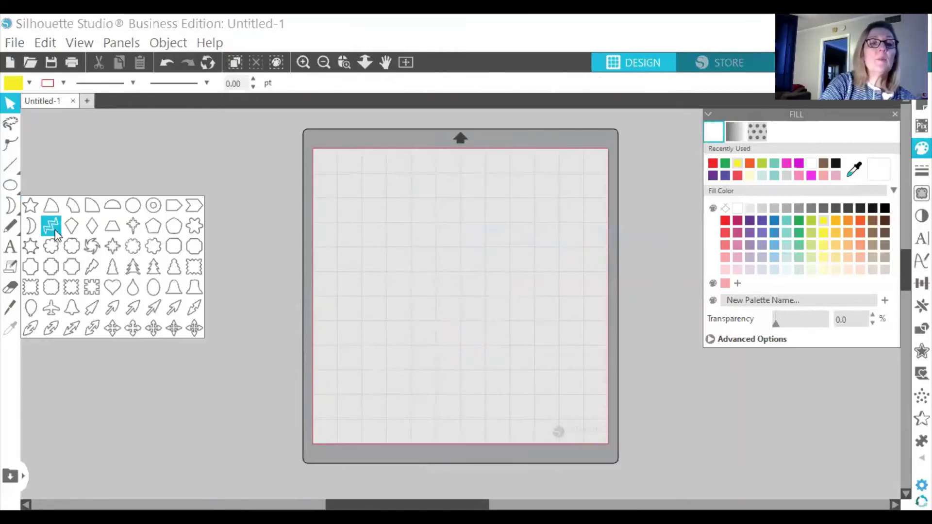
pyautogui.click(57, 235)
pyautogui.moveTo(346, 218); pyautogui.dragTo(399, 315)
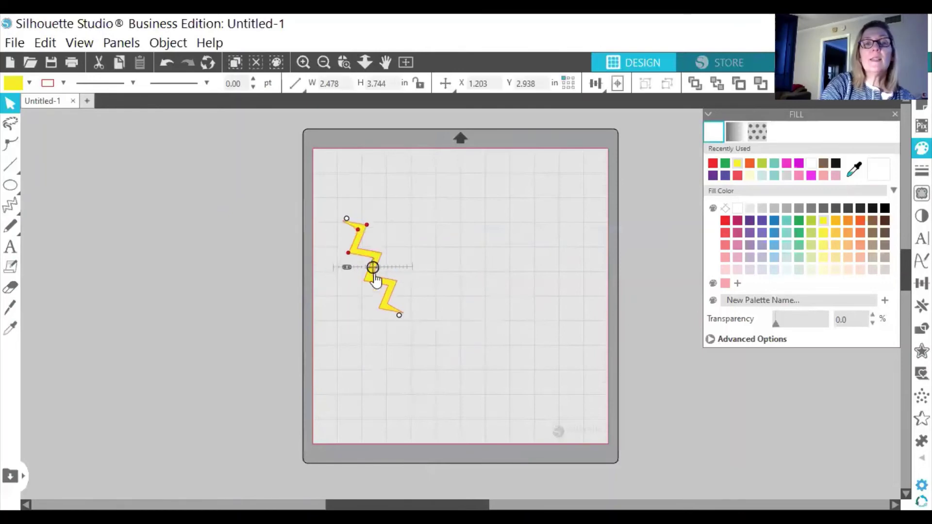
pyautogui.moveTo(366, 226); pyautogui.dragTo(362, 205)
pyautogui.rightClick(369, 241)
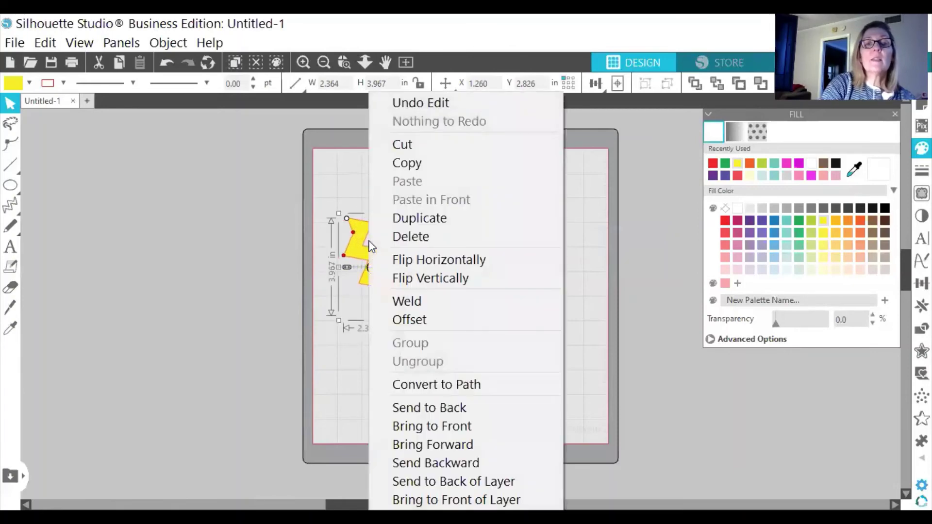
pyautogui.click(409, 236)
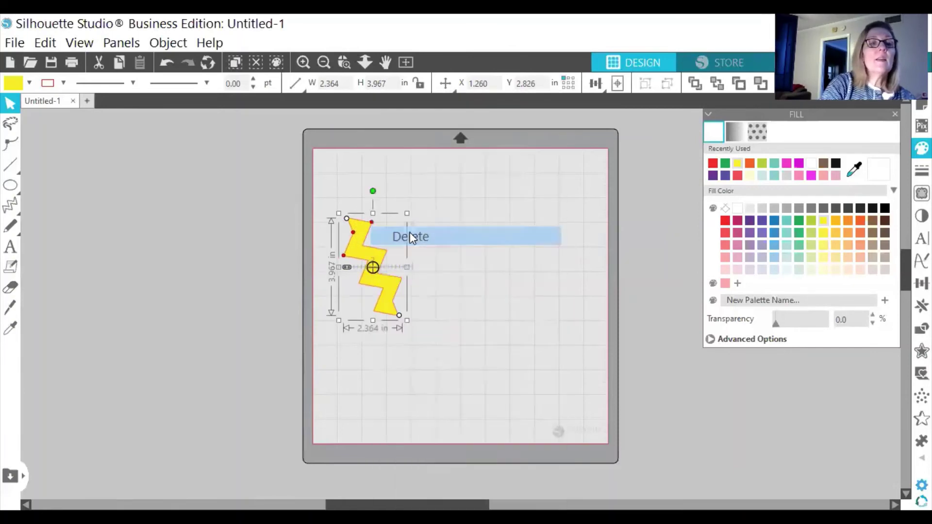
# Draw a flexible kite shape about 2.7 in wide and 3.6 in tall on the upper middle of the page.
pyautogui.click(18, 182)
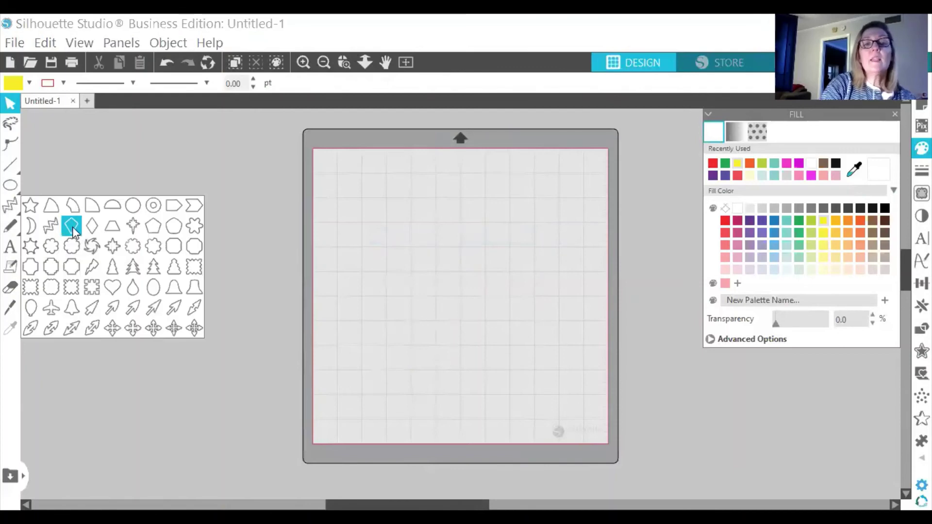
pyautogui.click(72, 226)
pyautogui.moveTo(416, 200); pyautogui.dragTo(470, 292)
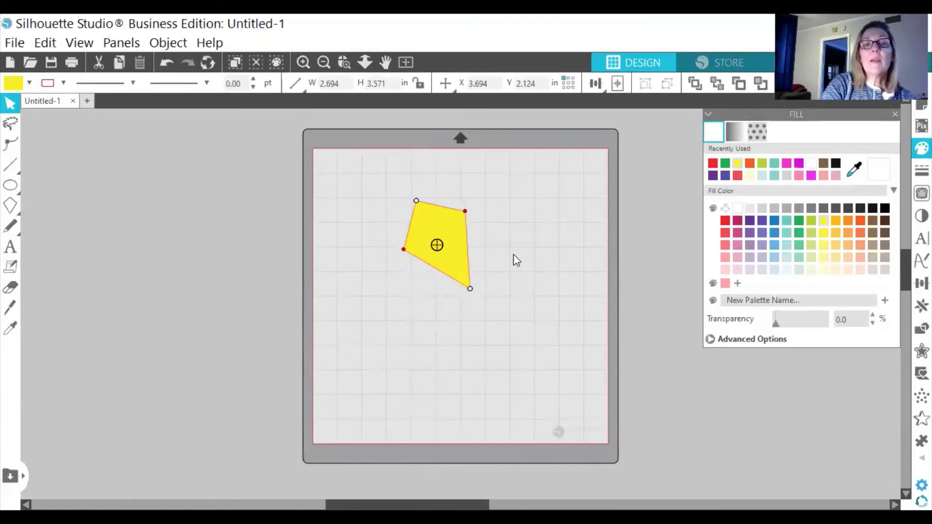
# Narrow the kite to about 2.2 in wide by pulling in its side corners, and rotate it clockwise until it stands upright.
pyautogui.click(405, 250)
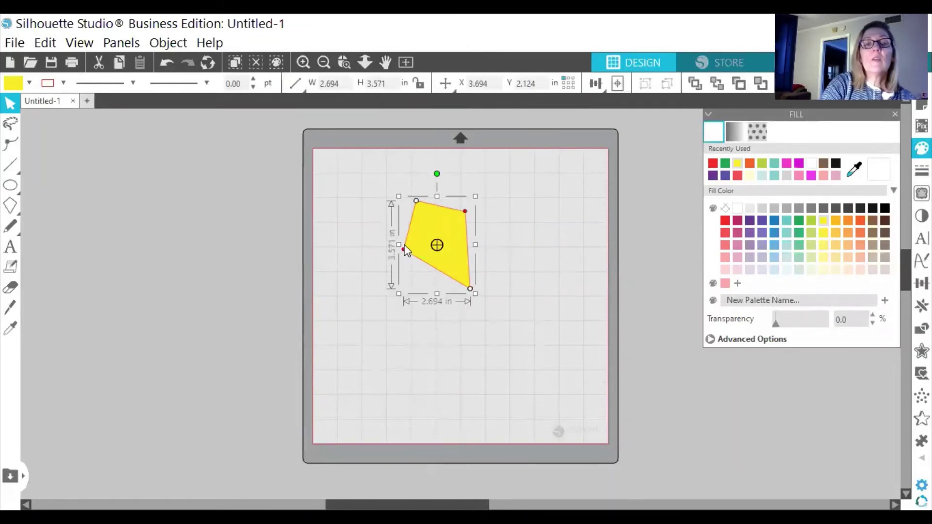
pyautogui.moveTo(403, 250); pyautogui.dragTo(420, 245)
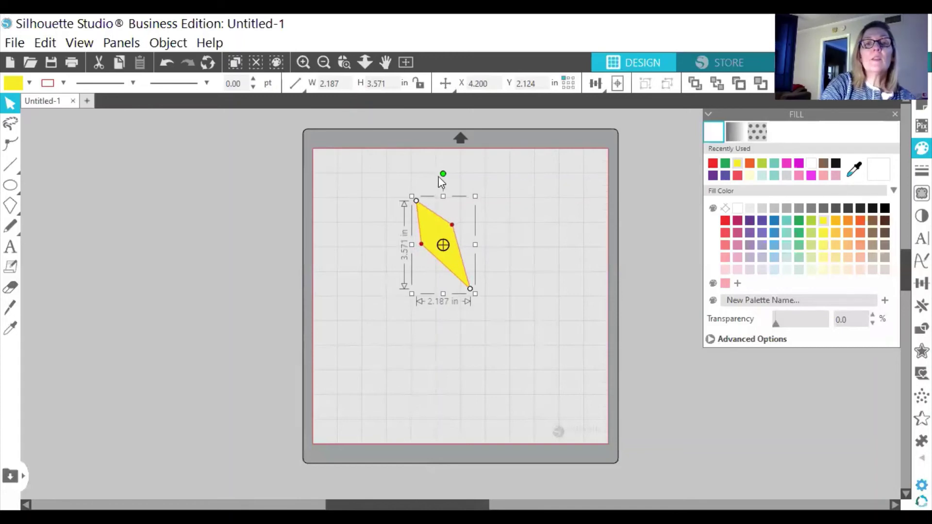
pyautogui.moveTo(443, 173); pyautogui.dragTo(479, 178)
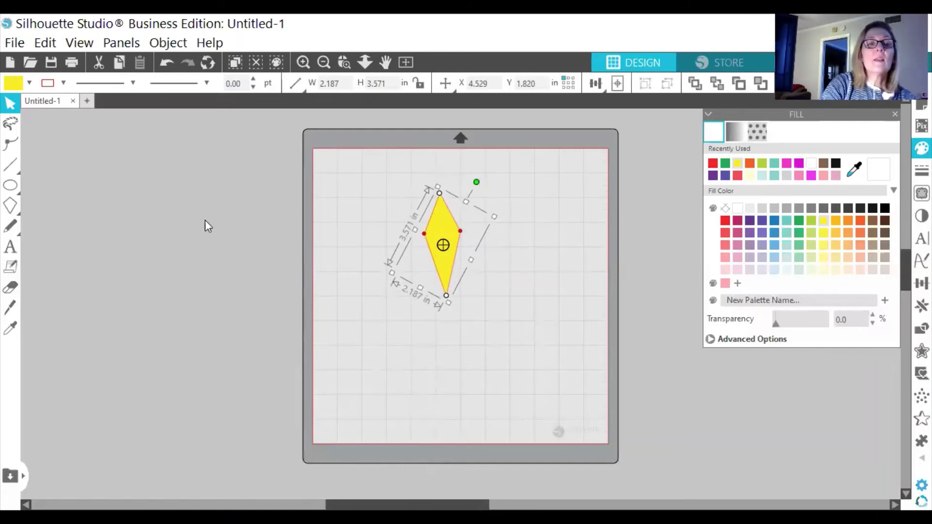
# Cut the kite straight across its side corners with a solid knife cut, and move the upper piece off the page.
pyautogui.click(10, 307)
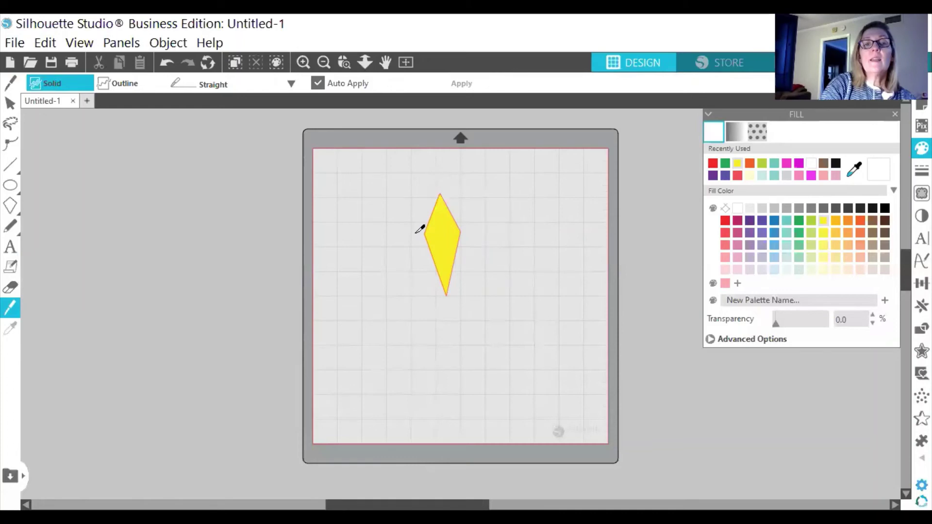
pyautogui.moveTo(417, 232)
pyautogui.mouseDown()
pyautogui.moveTo(439, 223)
pyautogui.moveTo(474, 232)
pyautogui.moveTo(335, 214)
pyautogui.moveTo(216, 241)
pyautogui.moveTo(174, 264)
pyautogui.mouseUp()
# Draw a roughly circular ellipse about 1.6 in across on the page, beside the remaining triangle.
pyautogui.moveTo(10, 187)
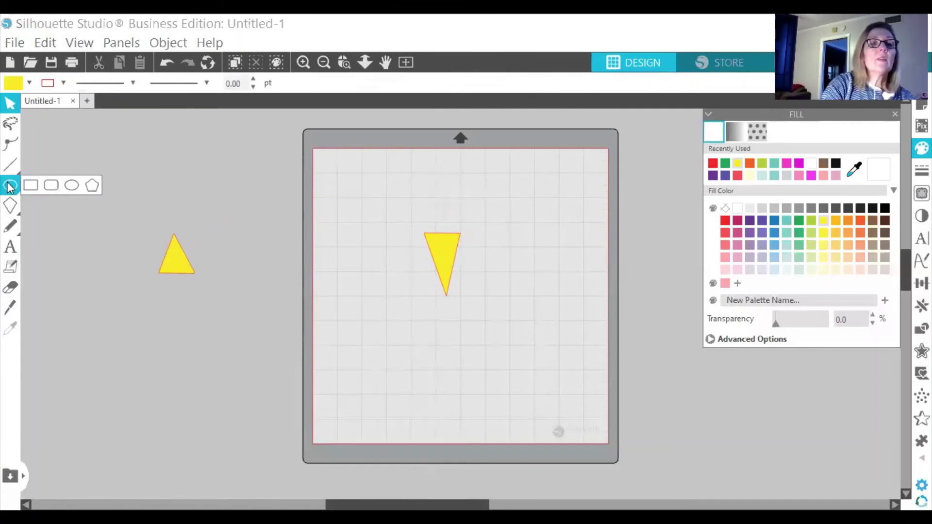
pyautogui.click(72, 184)
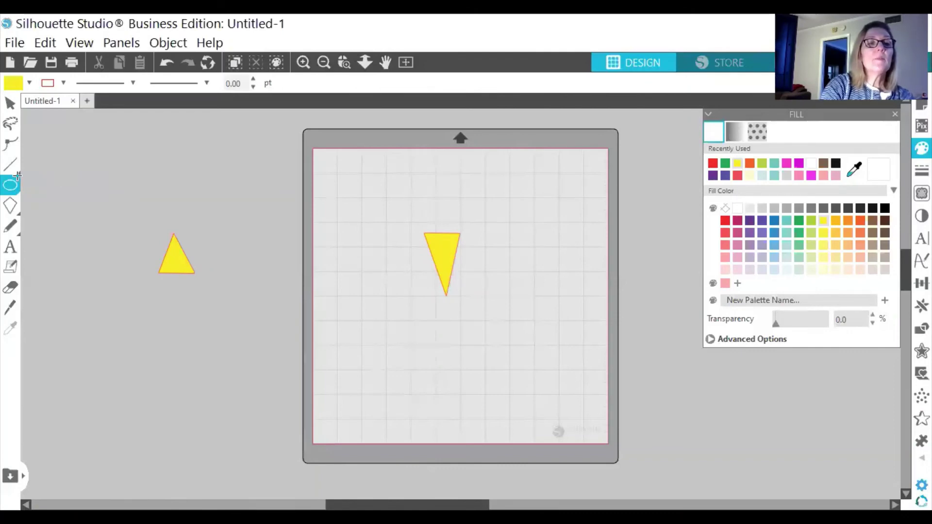
pyautogui.moveTo(13, 184)
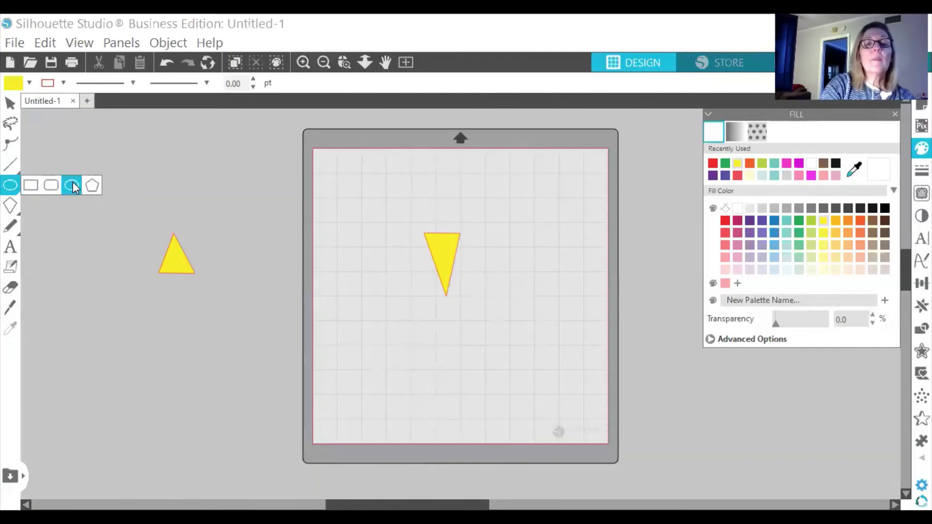
pyautogui.moveTo(346, 197); pyautogui.dragTo(385, 235)
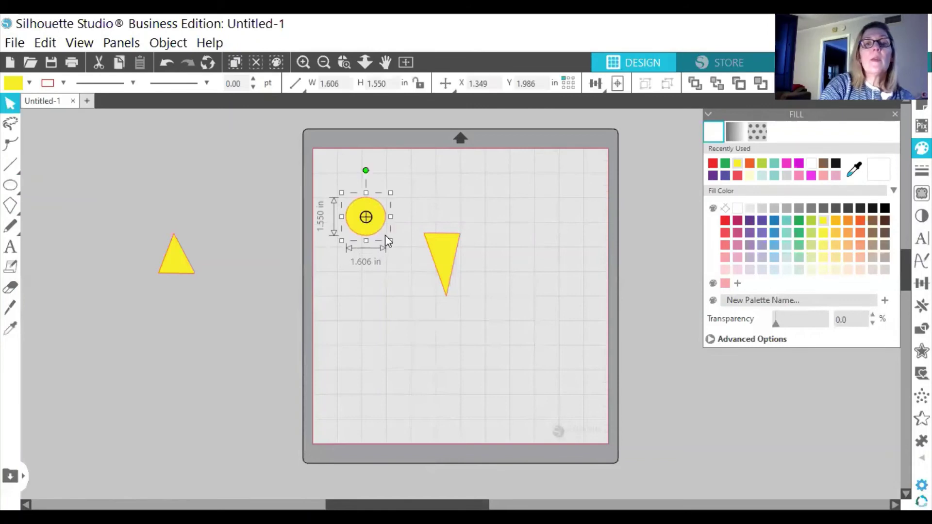
# Set both the fill and the line colour of the circle to light red.
pyautogui.click(737, 175)
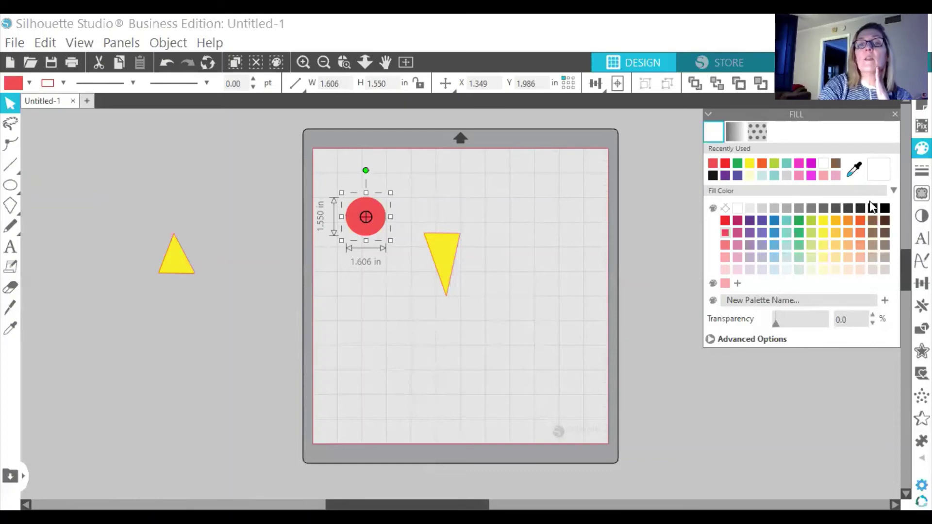
pyautogui.click(921, 170)
pyautogui.click(735, 135)
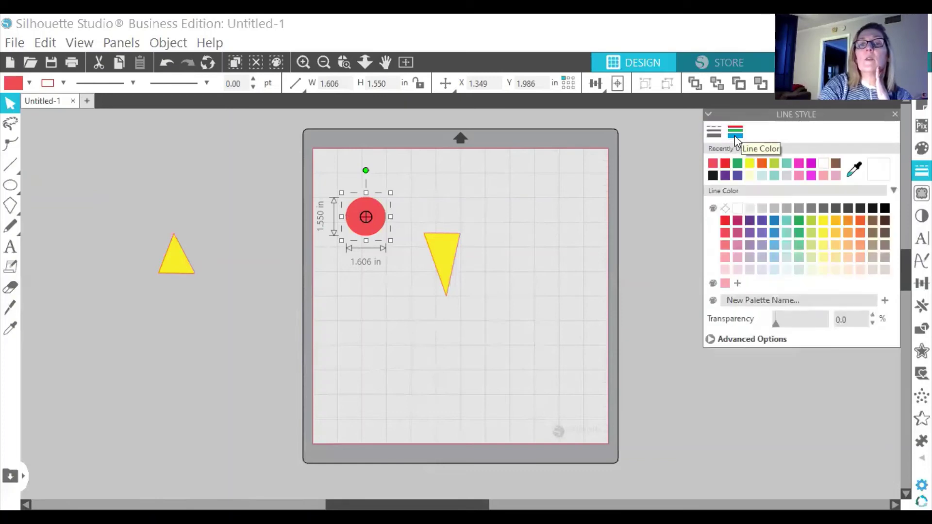
pyautogui.click(712, 163)
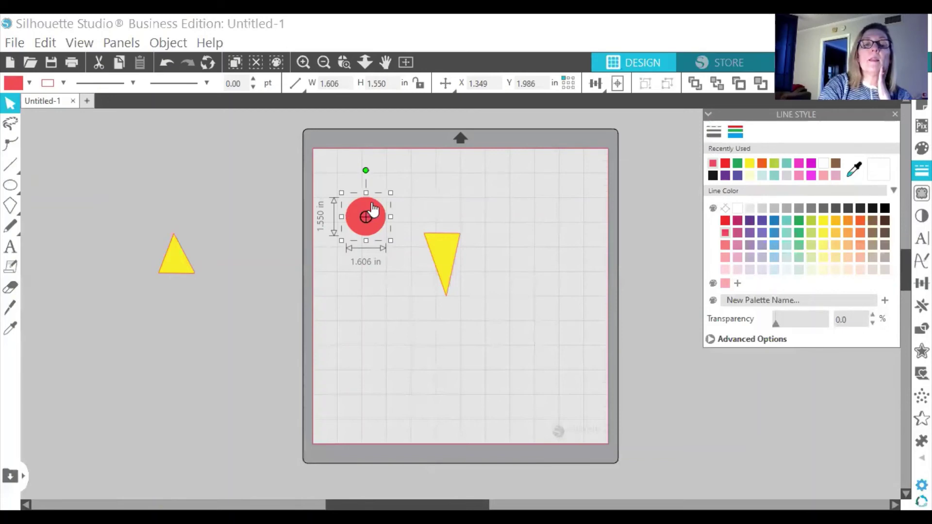
# Place the red circle over the wide end of the triangle as an ice cream scoop, and send it to the back.
pyautogui.moveTo(372, 206); pyautogui.dragTo(447, 204)
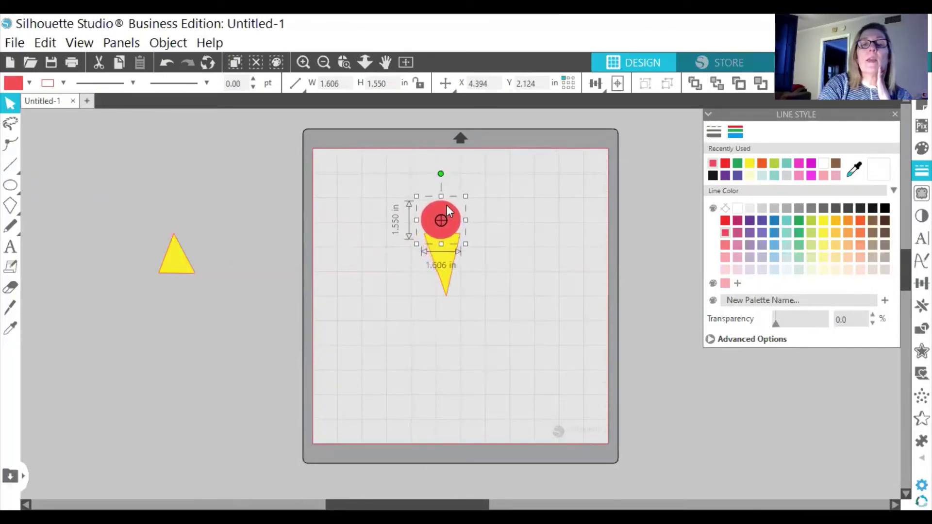
pyautogui.rightClick(447, 207)
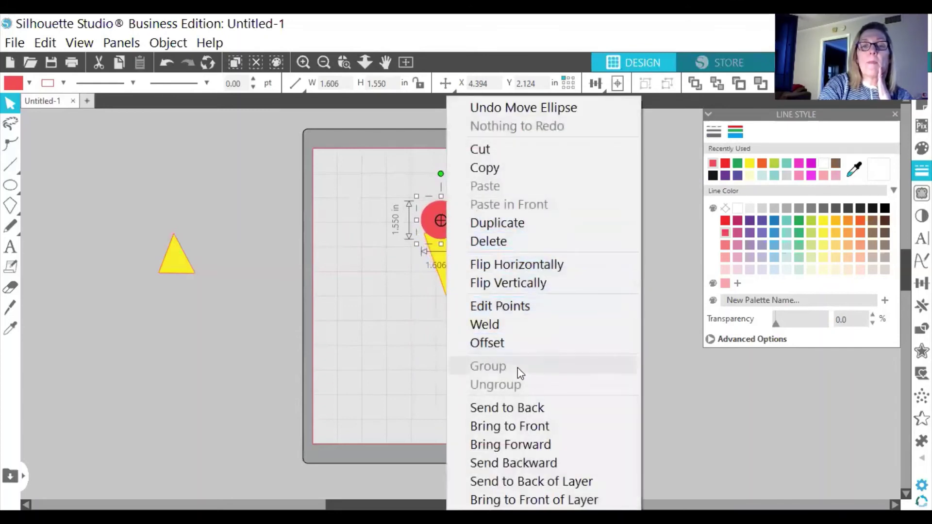
pyautogui.click(534, 406)
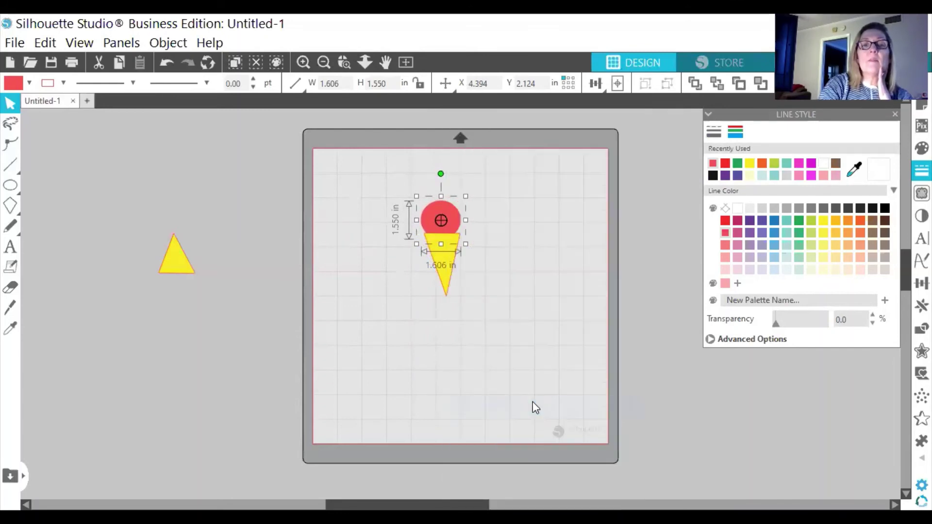
# Set both the line and the fill colour of the cone triangle to brown.
pyautogui.click(446, 297)
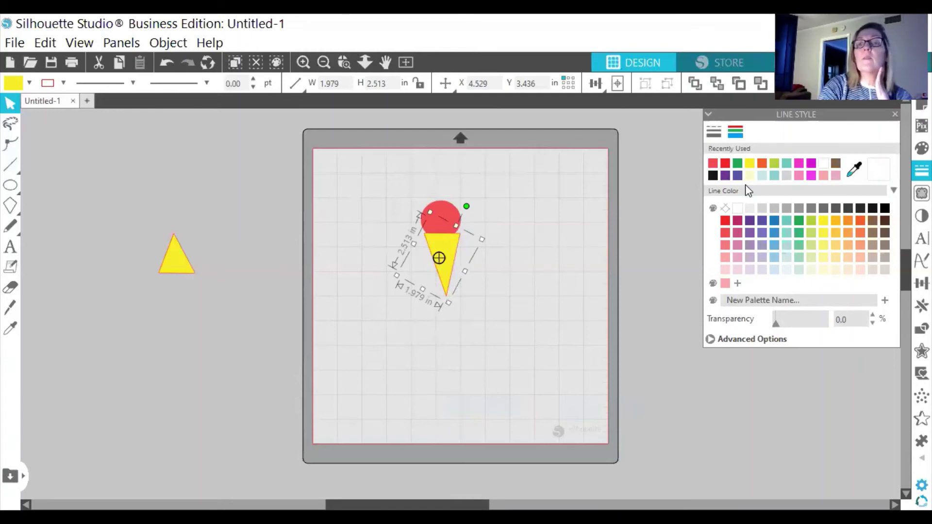
pyautogui.click(837, 164)
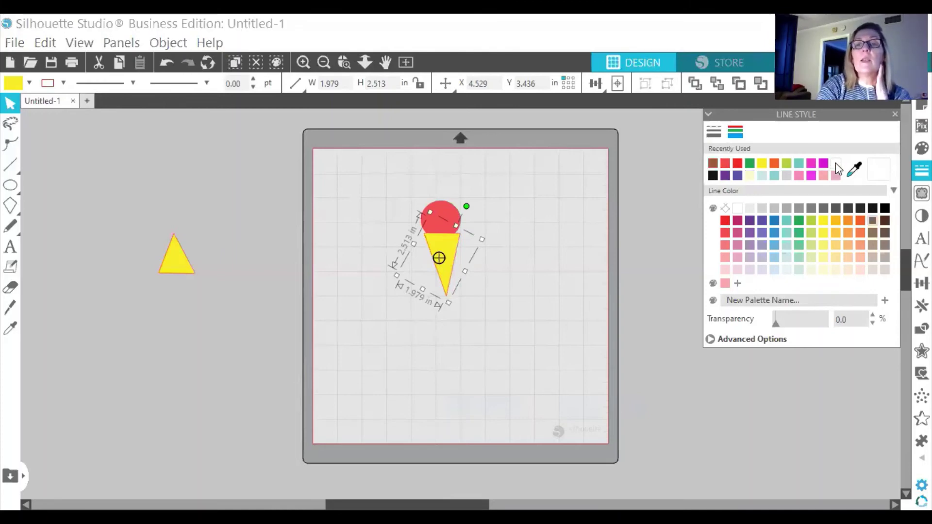
pyautogui.click(418, 253)
pyautogui.click(471, 280)
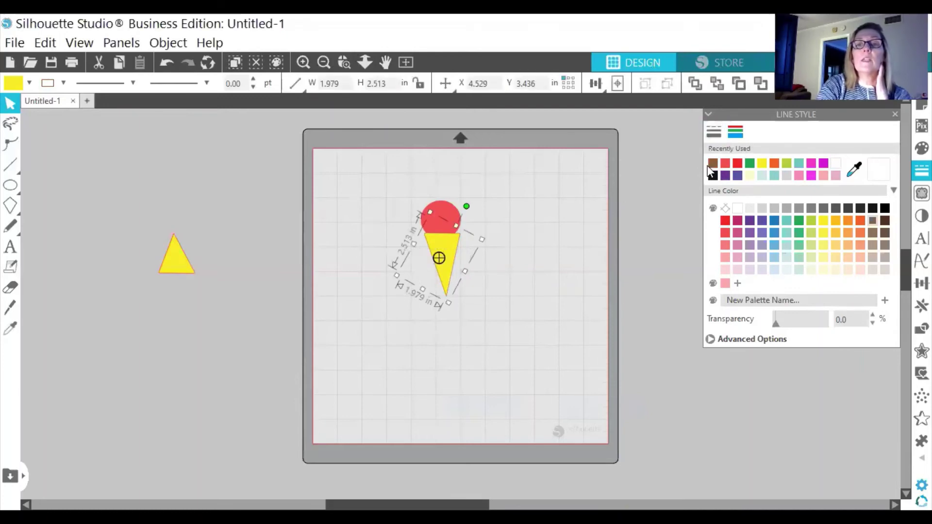
pyautogui.click(921, 148)
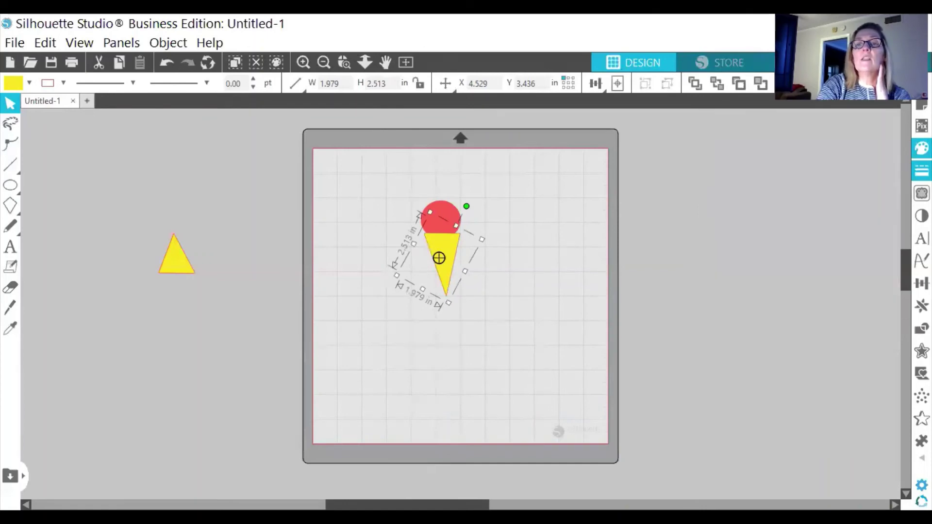
pyautogui.click(711, 164)
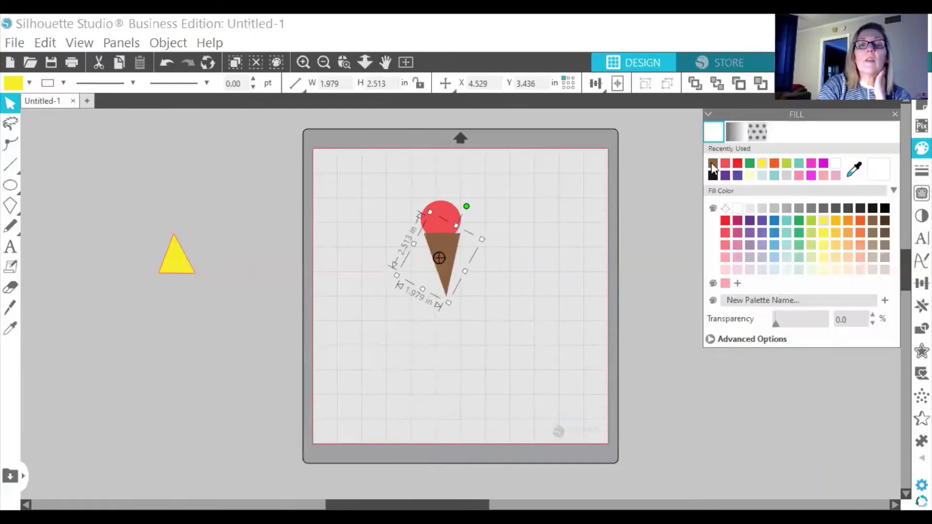
# Enlarge the red ice cream scoop slightly, to about 1.69 in wide.
pyautogui.click(442, 214)
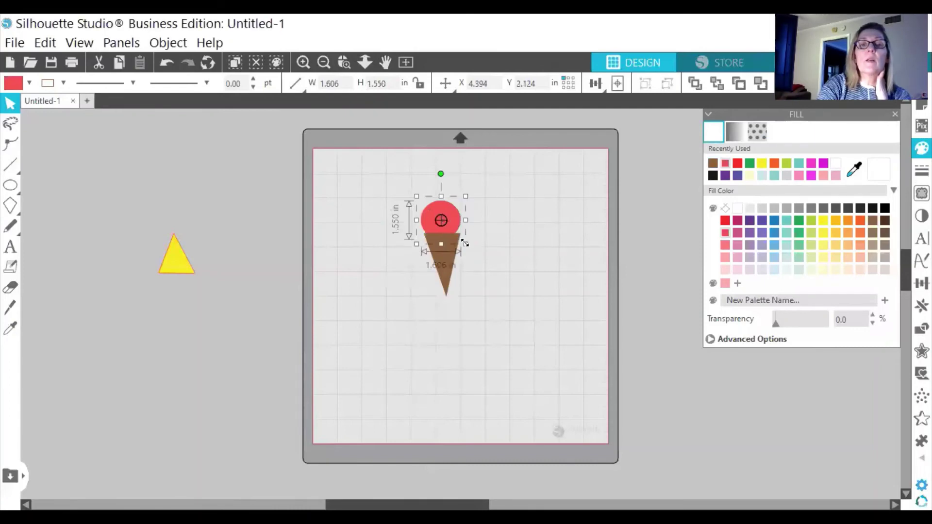
pyautogui.moveTo(469, 250); pyautogui.dragTo(470, 251)
# Duplicate the red scoop, stack the copy above the first one and fill it with brown.
pyautogui.rightClick(452, 213)
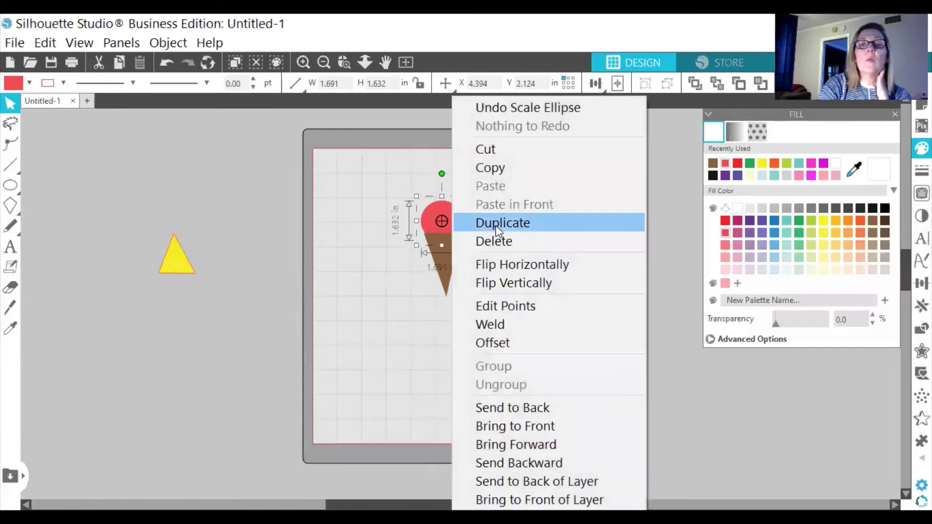
pyautogui.click(496, 225)
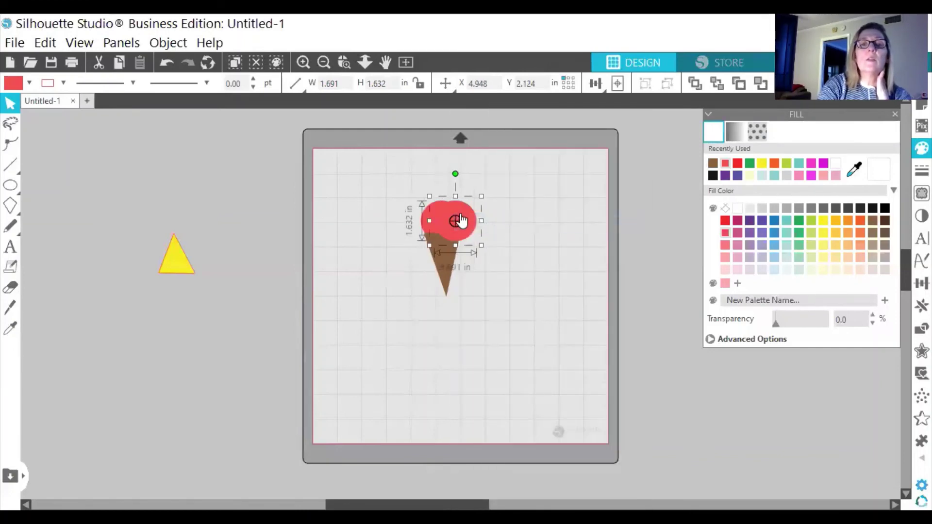
pyautogui.moveTo(461, 210); pyautogui.dragTo(446, 182)
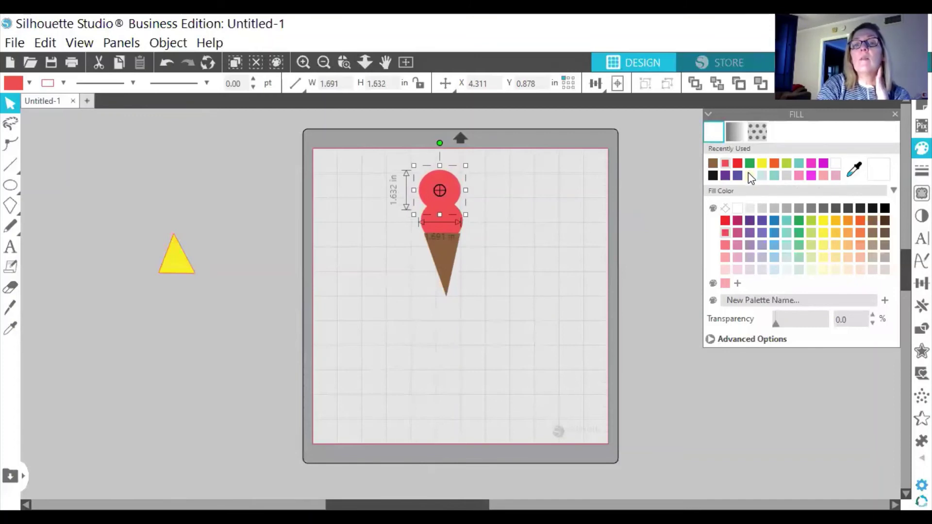
pyautogui.click(712, 163)
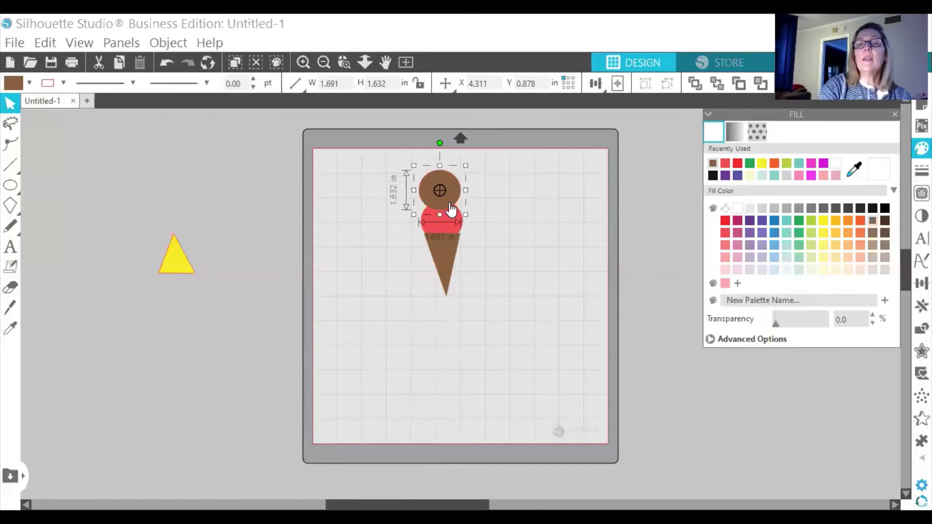
pyautogui.click(519, 233)
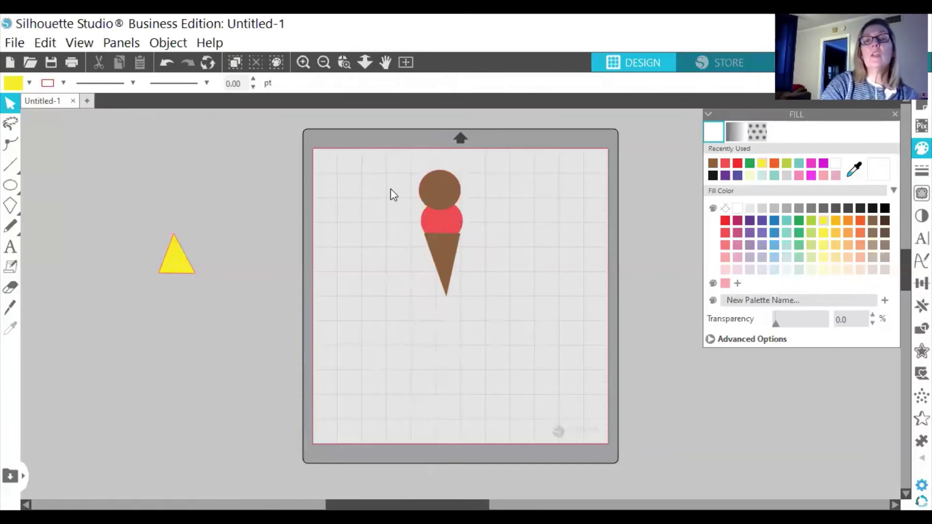
# Delete the brown second scoop from the ice cream cone.
pyautogui.rightClick(441, 195)
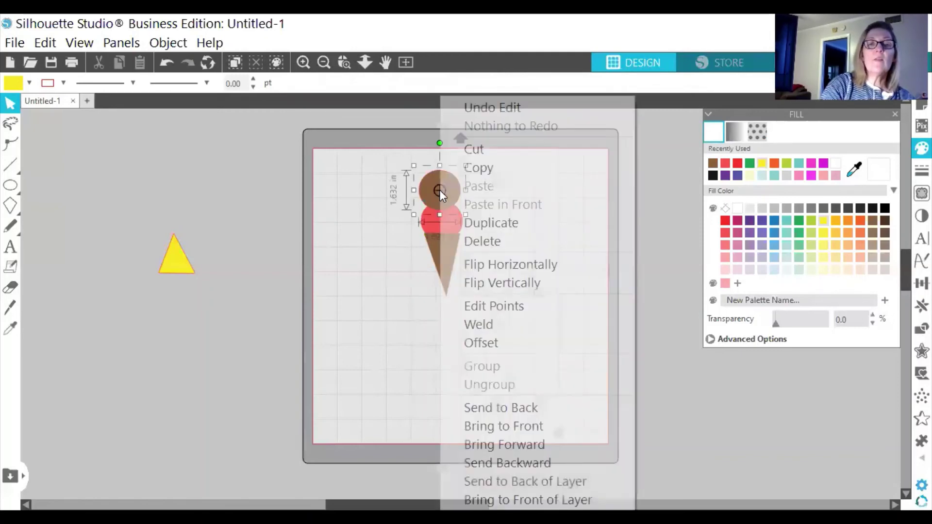
pyautogui.click(485, 246)
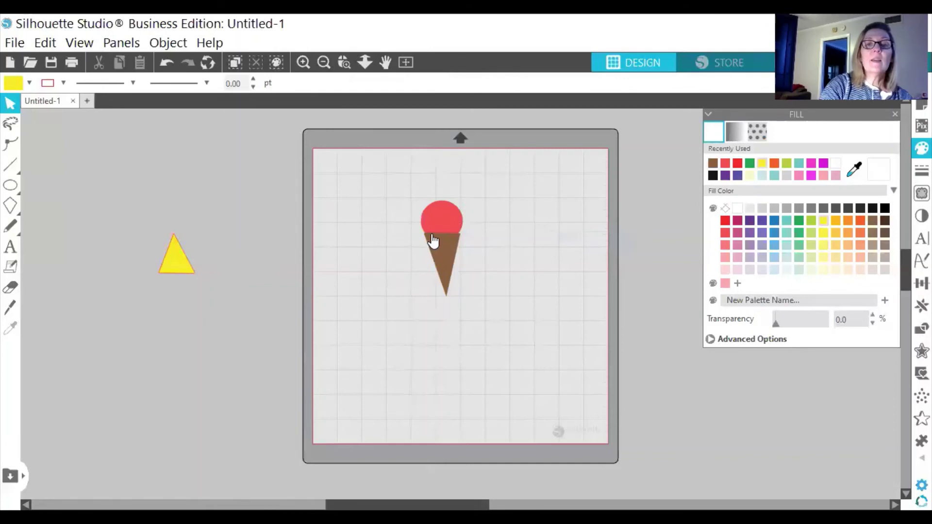
# Group the red scoop with the cone, and move the ice cream off the page, below the yellow triangle.
pyautogui.moveTo(409, 194); pyautogui.dragTo(480, 256)
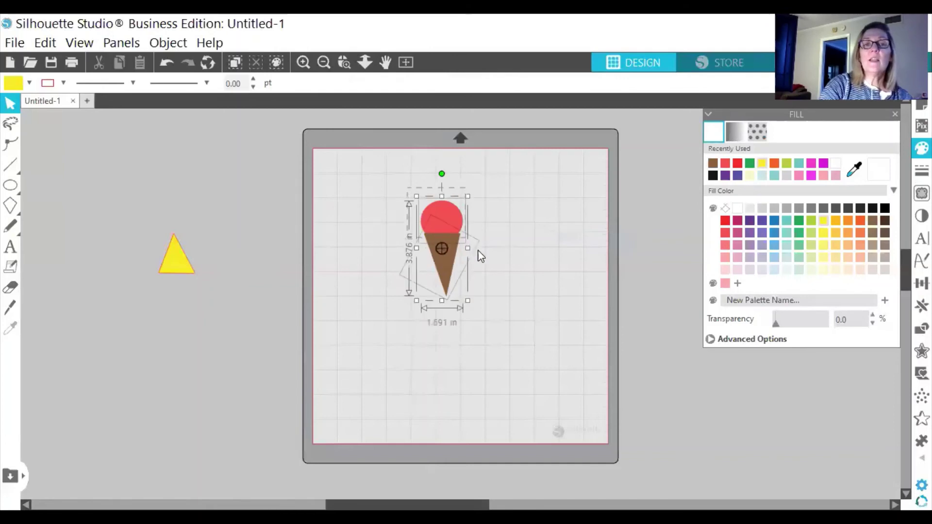
pyautogui.rightClick(493, 275)
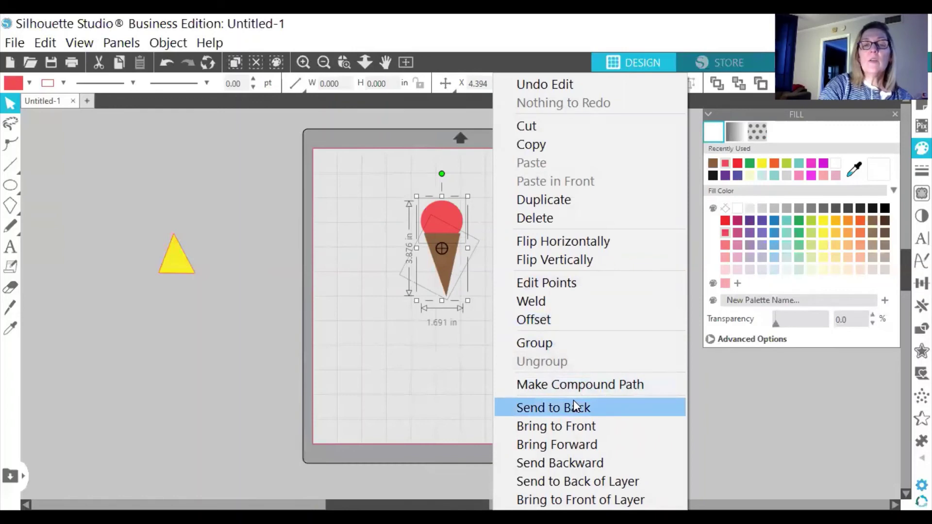
pyautogui.click(534, 343)
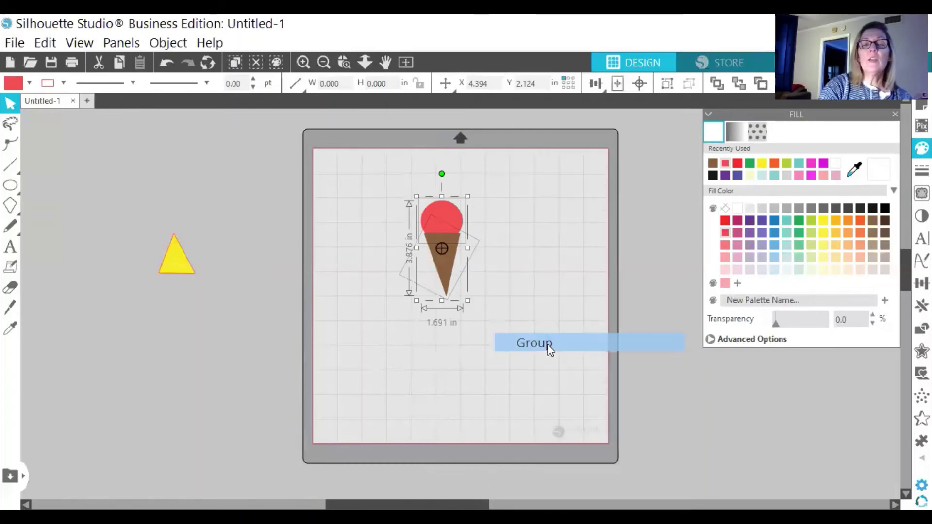
pyautogui.moveTo(430, 234); pyautogui.dragTo(116, 334)
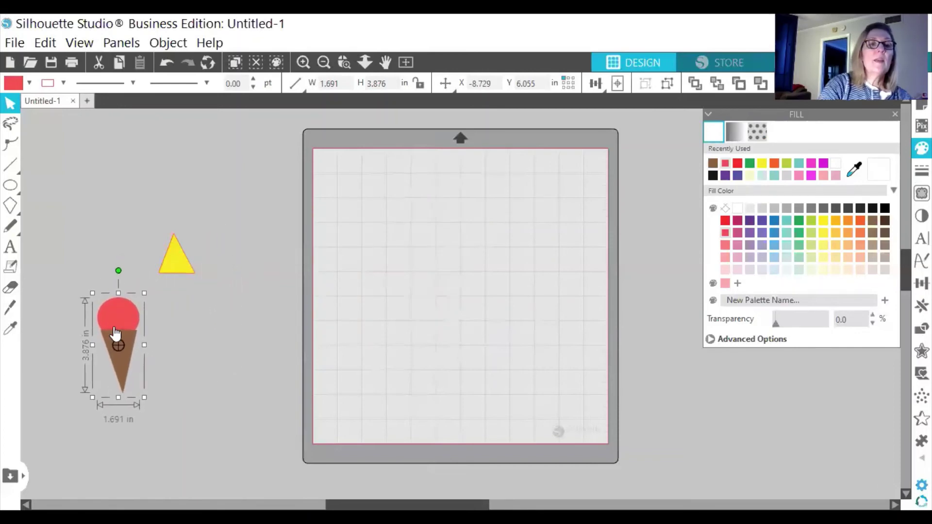
# Draw a flexible gear shape about 7.1 in across in the upper part of the page.
pyautogui.click(20, 222)
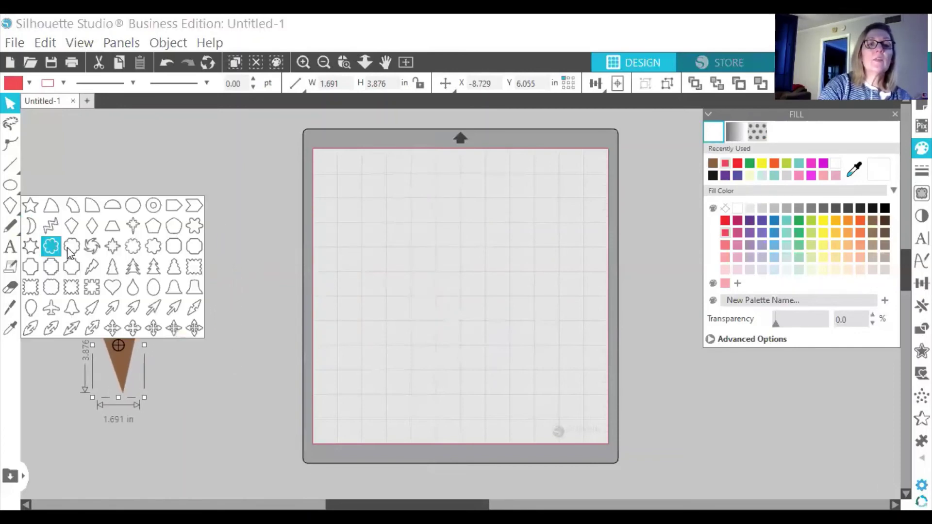
pyautogui.click(157, 252)
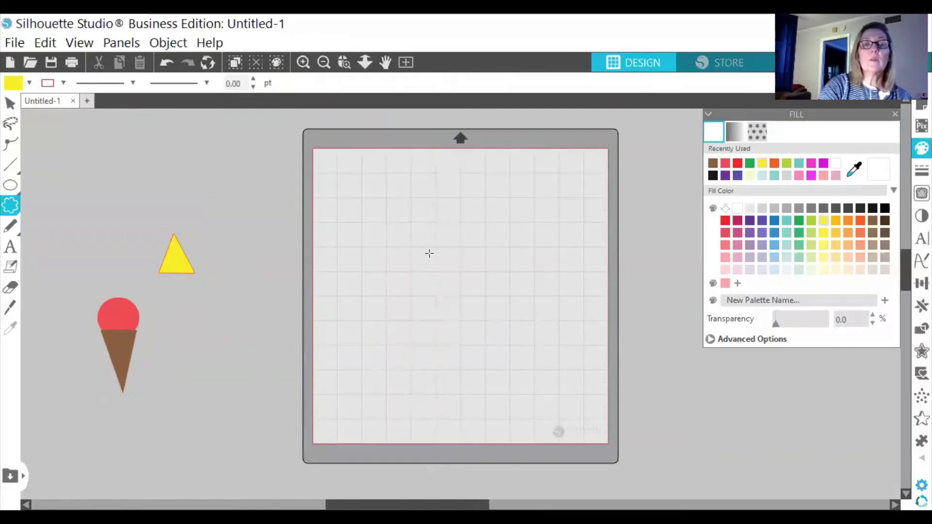
pyautogui.moveTo(425, 253); pyautogui.dragTo(479, 323)
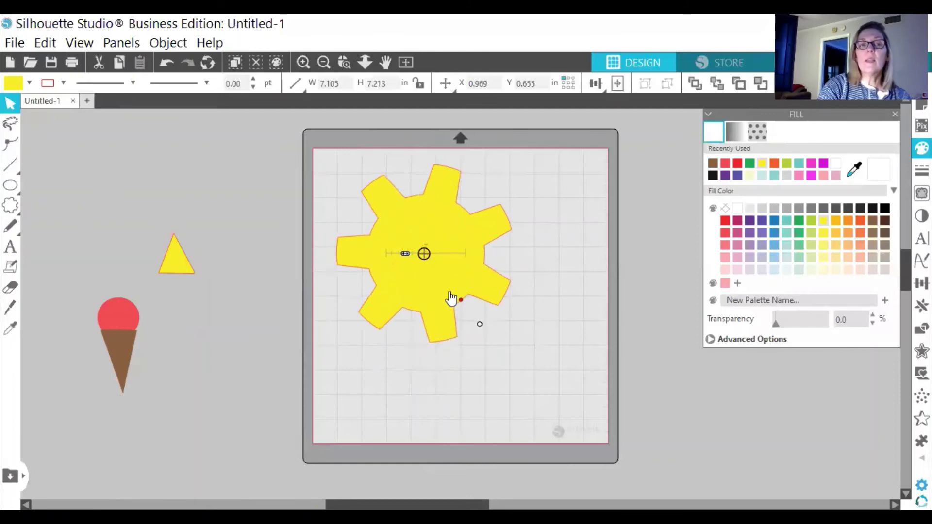
# Turn the gear into a sun by raising its tooth count to about 60 and shrinking its inner circle to lengthen the rays.
pyautogui.moveTo(404, 254); pyautogui.dragTo(470, 252)
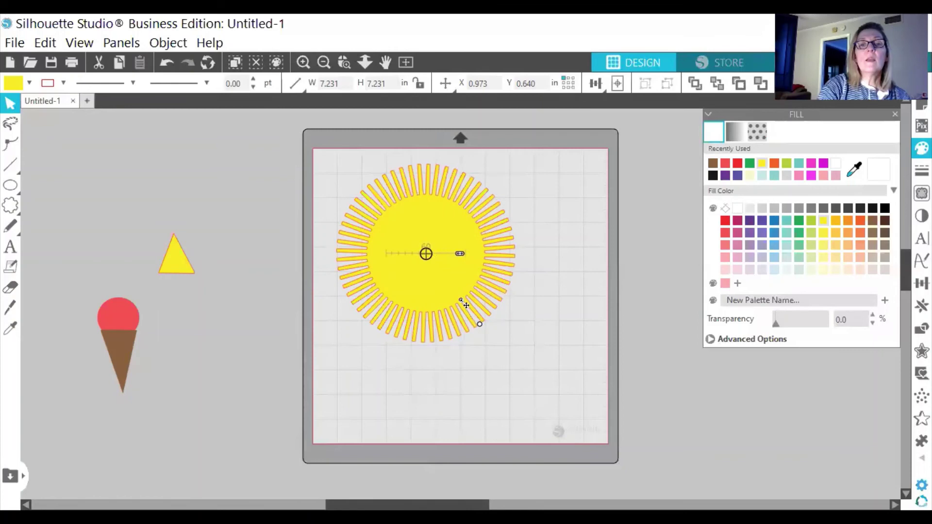
pyautogui.moveTo(459, 296); pyautogui.dragTo(447, 281)
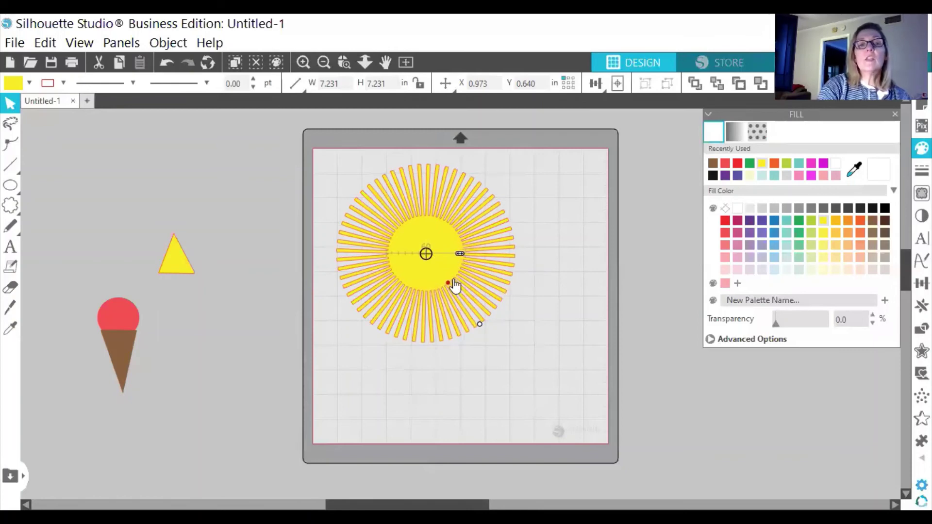
pyautogui.click(217, 295)
# Slice the sun horizontally across its middle with the straight solid Knife, and delete the lower half.
pyautogui.click(10, 287)
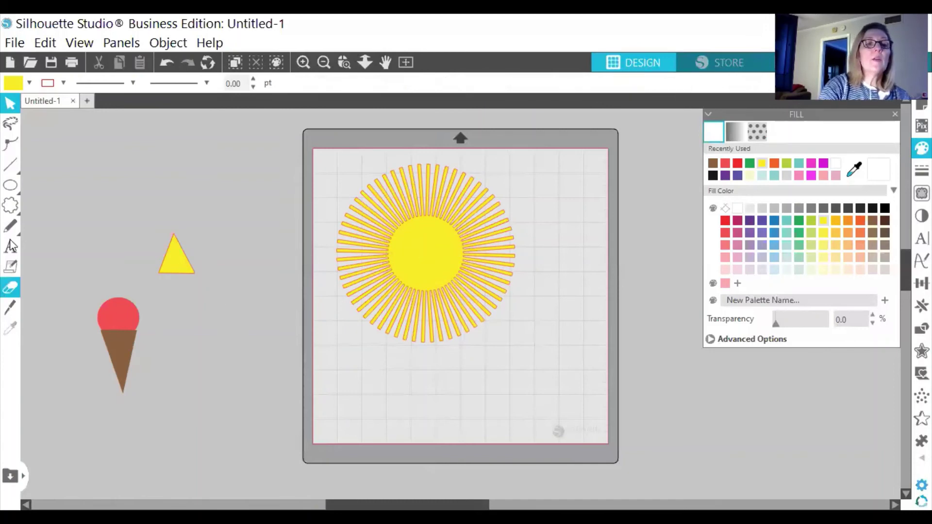
pyautogui.click(10, 308)
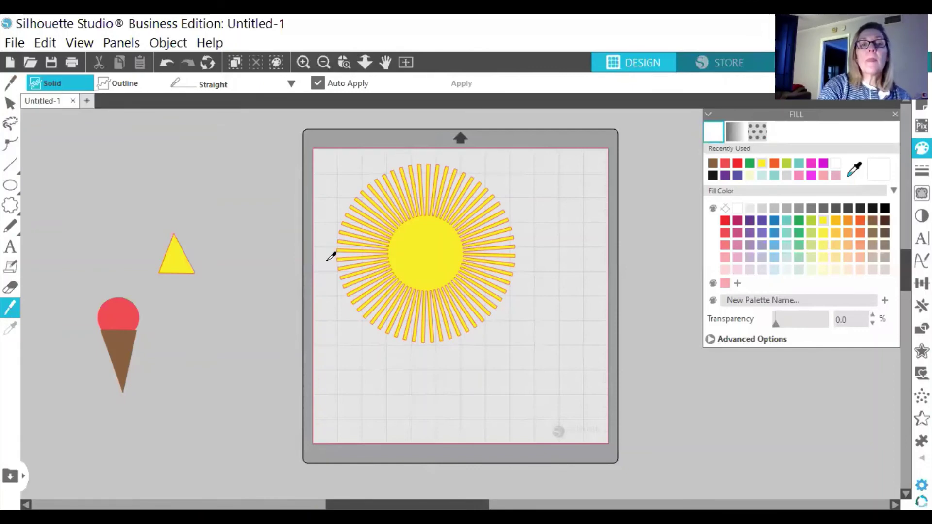
pyautogui.moveTo(328, 258); pyautogui.dragTo(542, 266)
pyautogui.moveTo(432, 275); pyautogui.dragTo(97, 379)
pyautogui.rightClick(97, 378)
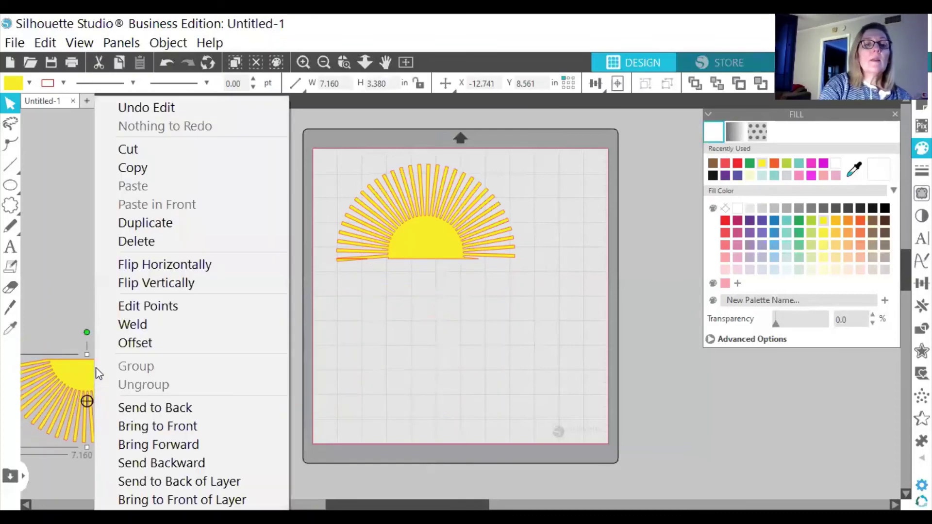
pyautogui.click(138, 241)
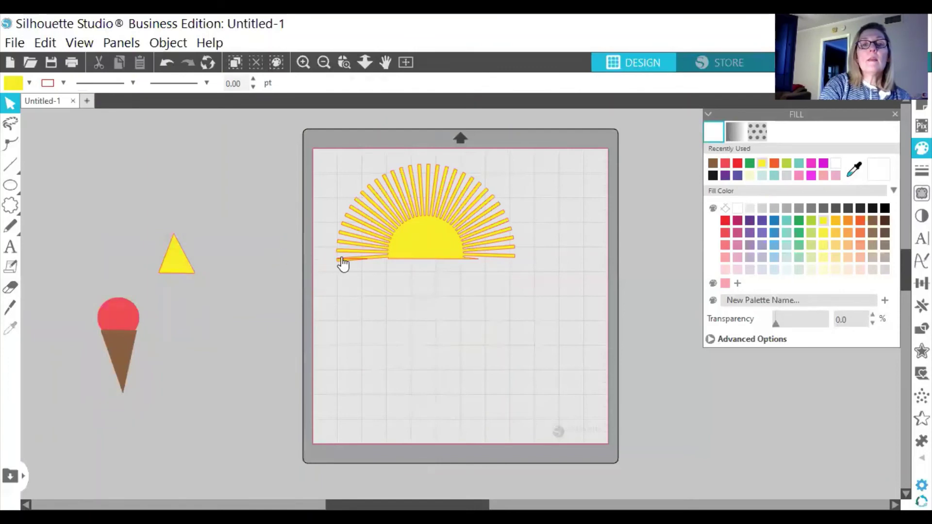
# Remove the leftover ray sliver beside the half sun, and place the half sun in the upper middle of the page.
pyautogui.moveTo(342, 258); pyautogui.dragTo(393, 255)
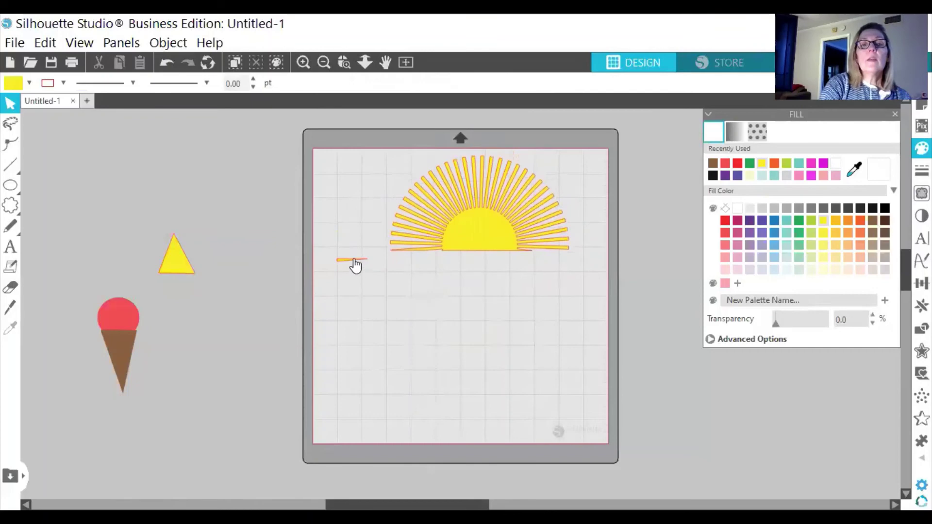
pyautogui.rightClick(353, 262)
pyautogui.click(401, 242)
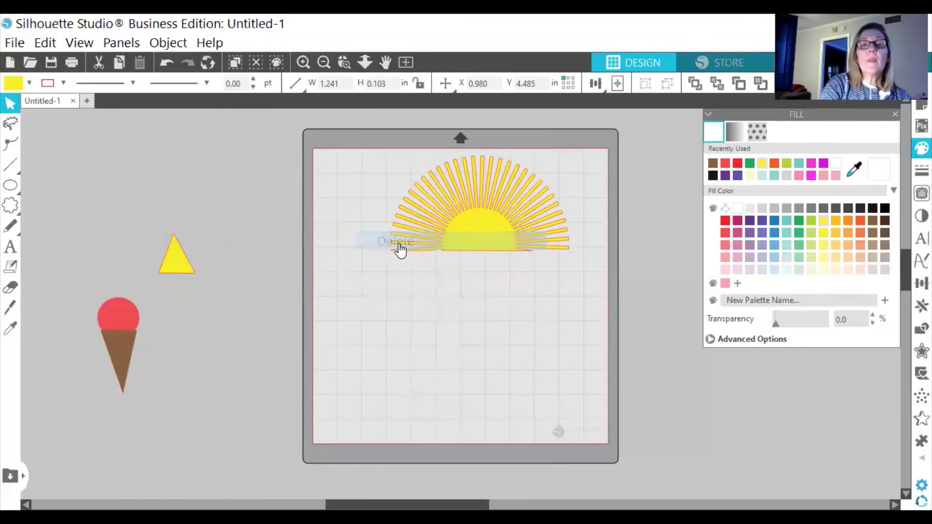
pyautogui.moveTo(486, 229); pyautogui.dragTo(461, 241)
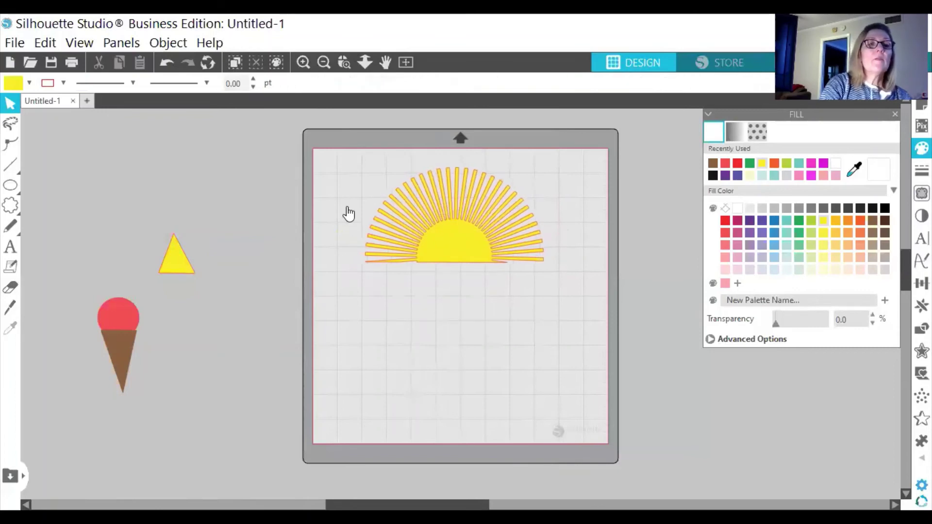
pyautogui.click(10, 205)
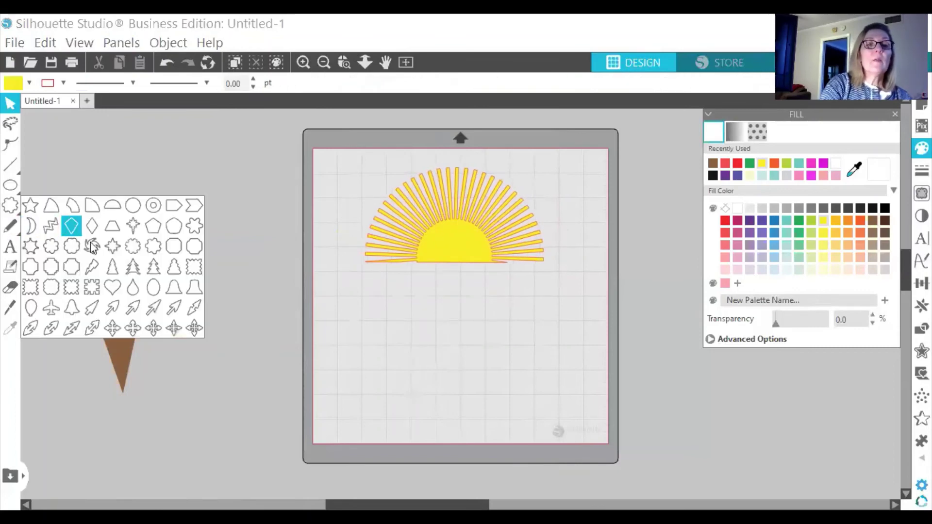
pyautogui.click(153, 253)
pyautogui.moveTo(352, 334); pyautogui.dragTo(314, 347)
pyautogui.rightClick(348, 340)
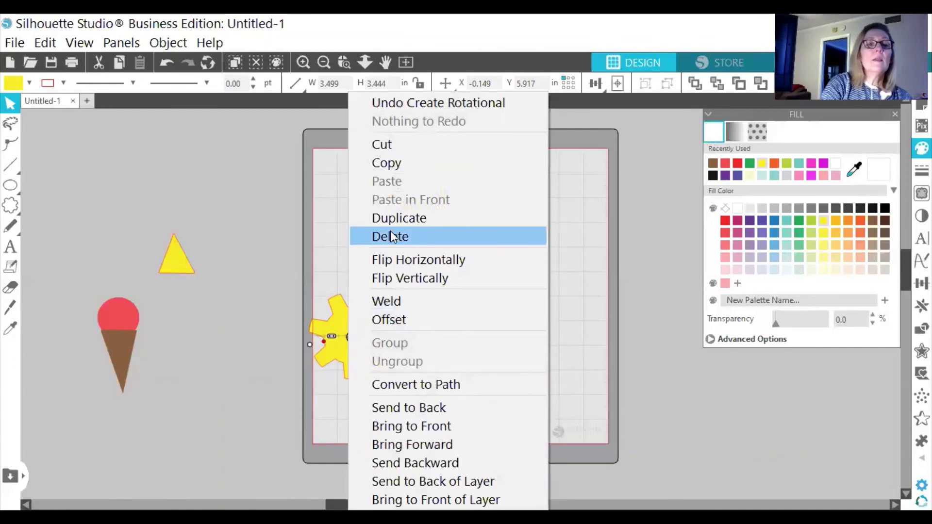
pyautogui.click(390, 232)
# Draw a flexible flower shape with rounded petals, about 4.8 in across, below the half sun.
pyautogui.click(10, 208)
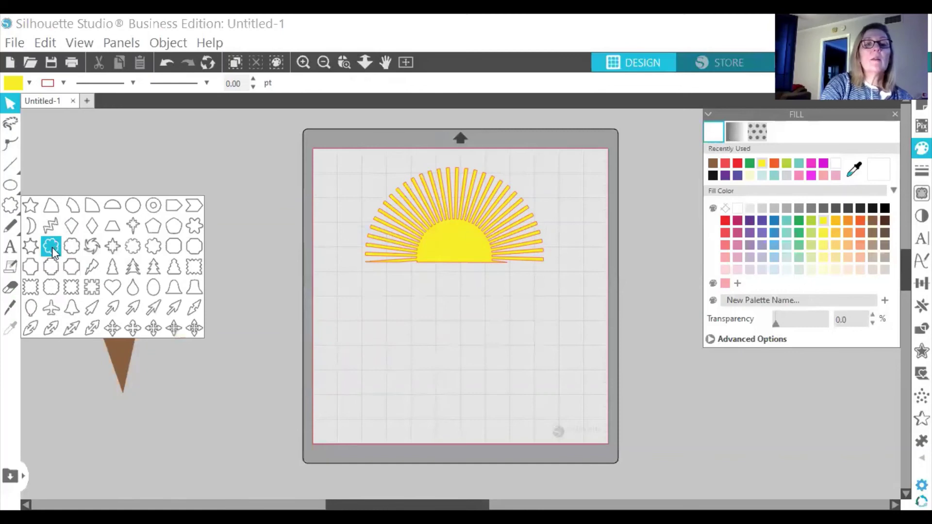
pyautogui.click(51, 246)
pyautogui.moveTo(360, 316); pyautogui.dragTo(414, 343)
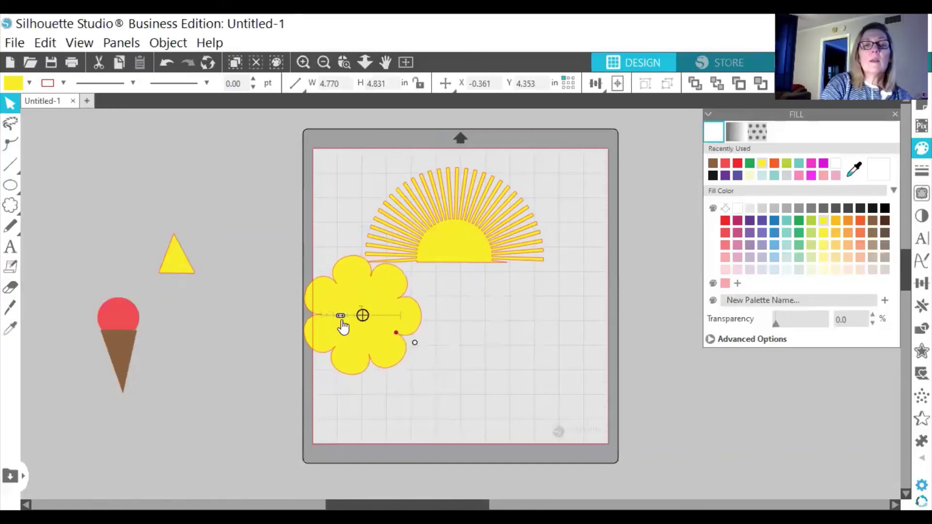
# Reduce the flower to five petals and make the notches between them slightly shallower.
pyautogui.moveTo(341, 317); pyautogui.dragTo(308, 315)
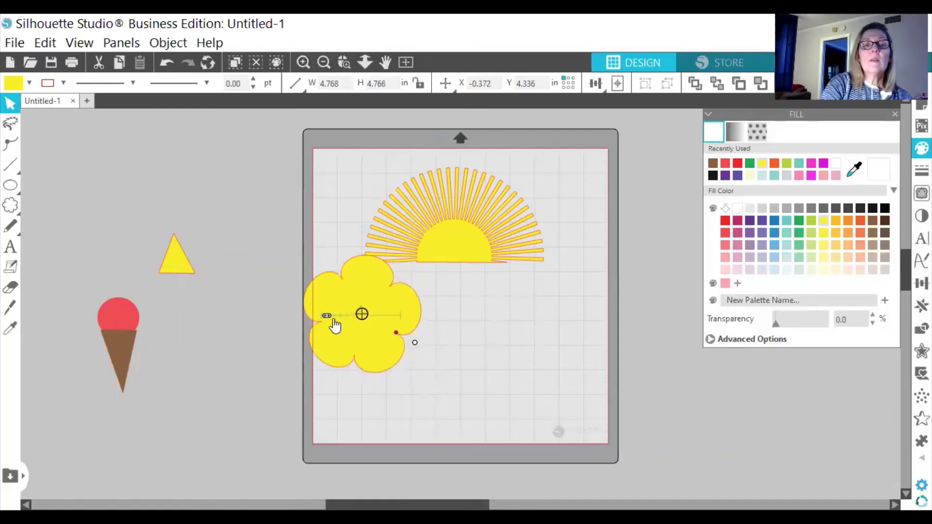
pyautogui.moveTo(402, 338); pyautogui.dragTo(366, 360)
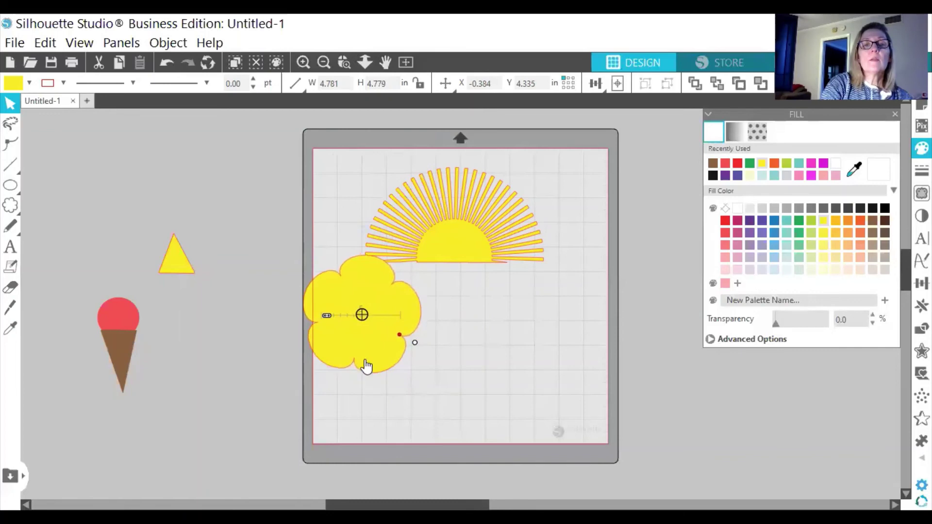
pyautogui.click(410, 364)
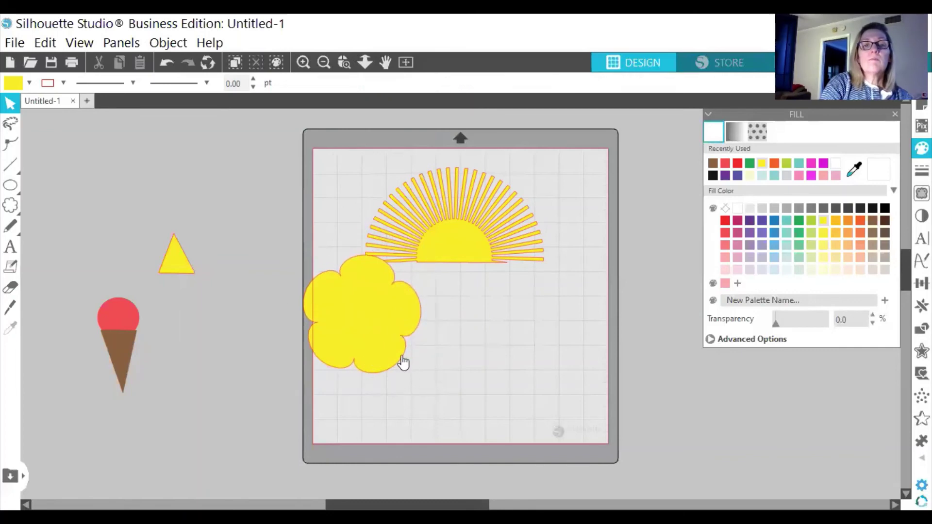
# Enlarge the flower to about 7.45 in across and move it to the lower middle of the page.
pyautogui.click(400, 354)
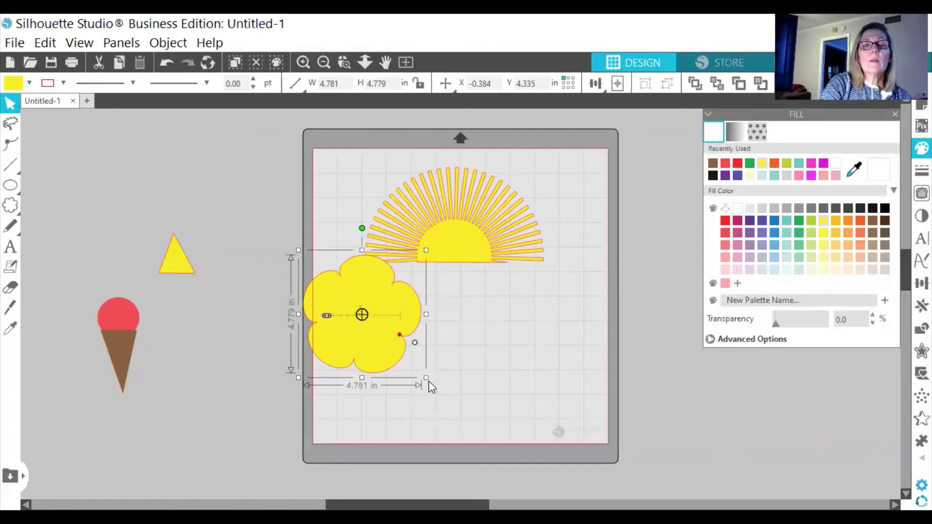
pyautogui.moveTo(426, 378); pyautogui.dragTo(531, 404)
pyautogui.moveTo(449, 350); pyautogui.dragTo(522, 342)
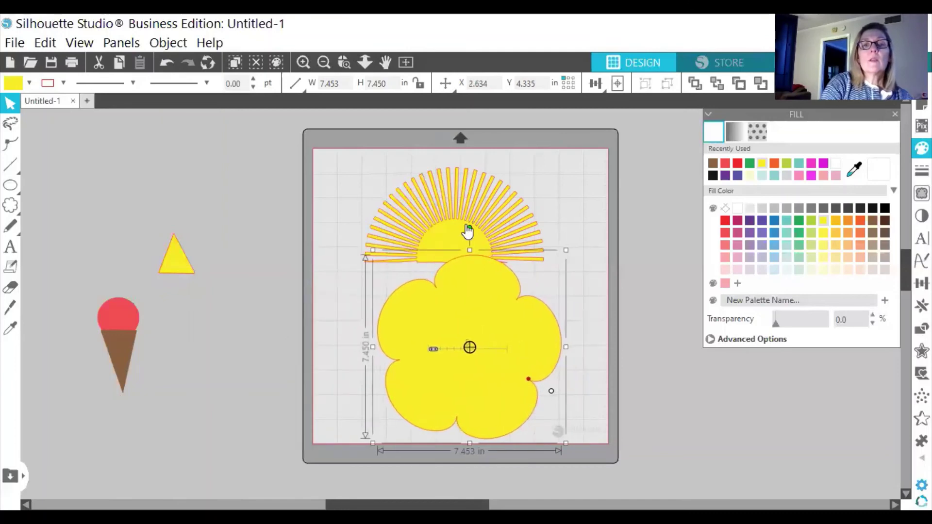
# Move the half sun over the page's left edge, clear of the flower, and rotate the flower slightly clockwise.
pyautogui.moveTo(465, 225); pyautogui.dragTo(319, 225)
pyautogui.click(430, 284)
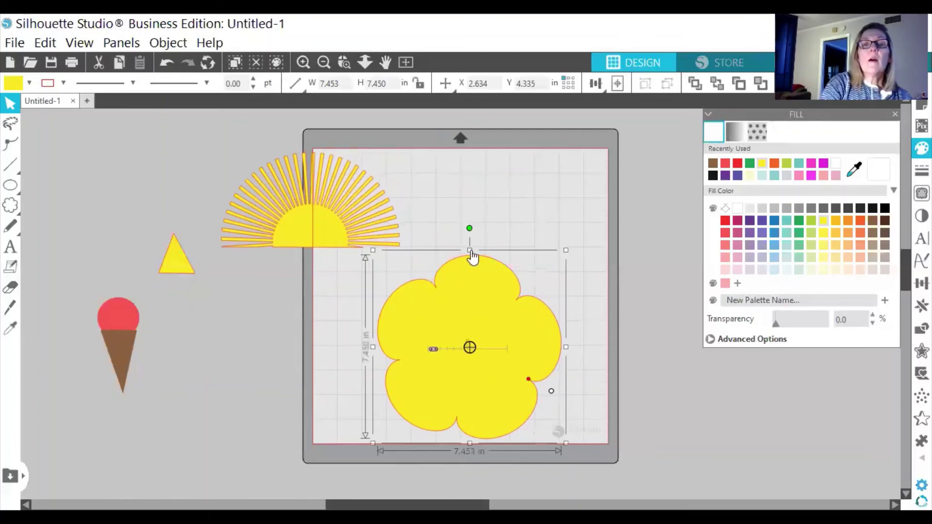
pyautogui.moveTo(467, 228); pyautogui.dragTo(506, 237)
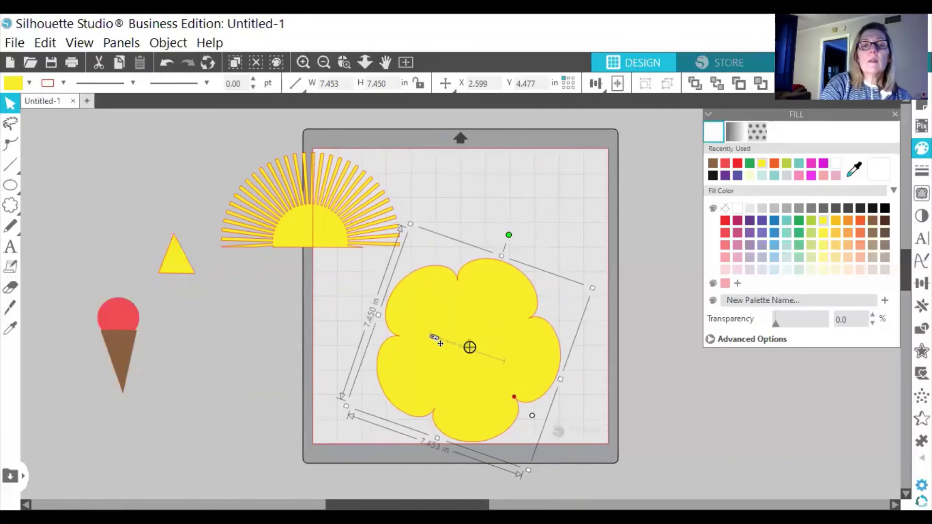
# Increase the flower to seven petals and stretch it to about 15.3 in wide and 8.46 in high.
pyautogui.moveTo(433, 336); pyautogui.dragTo(450, 335)
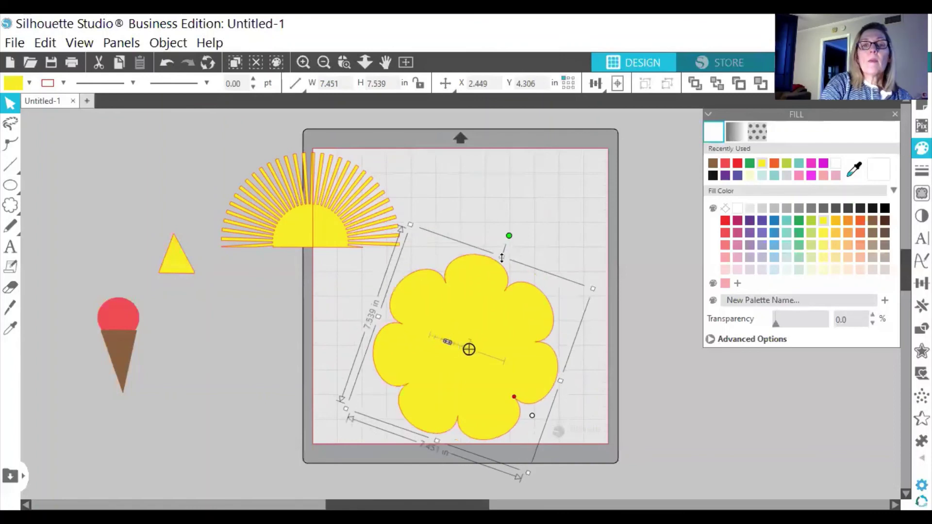
pyautogui.moveTo(501, 258); pyautogui.dragTo(544, 252)
pyautogui.moveTo(562, 370); pyautogui.dragTo(763, 384)
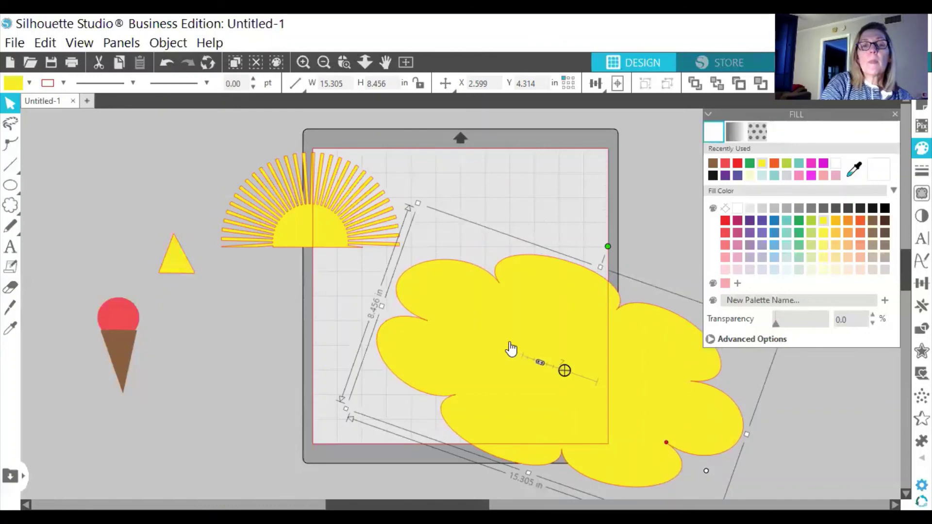
# Rotate the stretched flower nearly level over the page and squash it to about 9.48 in wide and 4.44 in high.
pyautogui.moveTo(508, 342); pyautogui.dragTo(412, 341)
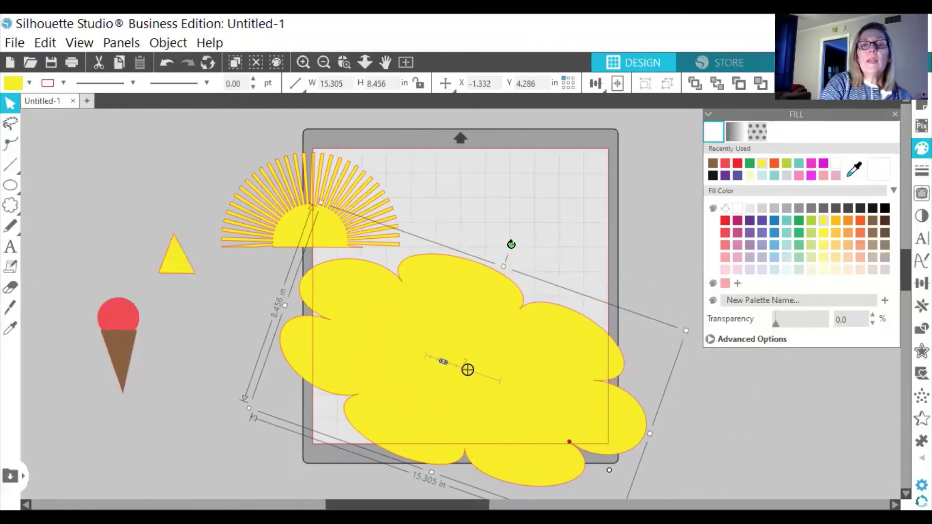
pyautogui.moveTo(508, 244); pyautogui.dragTo(470, 218)
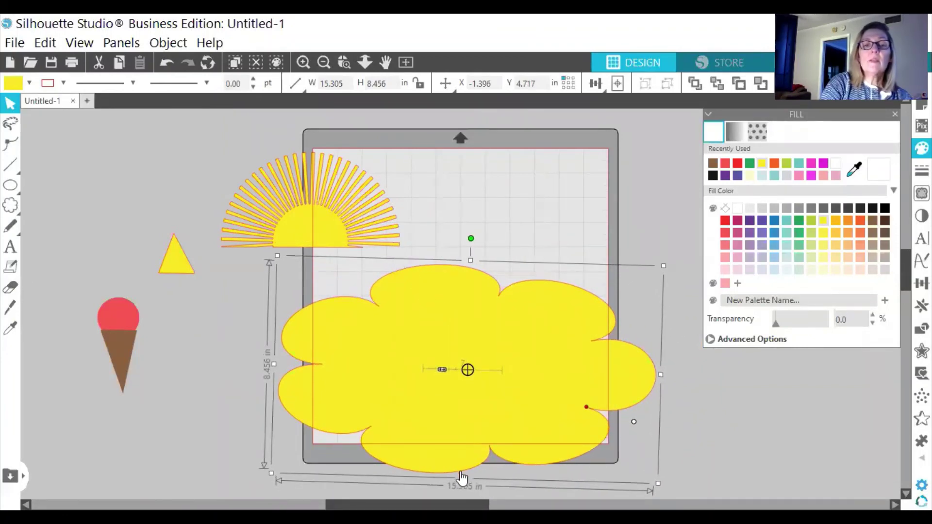
pyautogui.moveTo(462, 476); pyautogui.dragTo(457, 396)
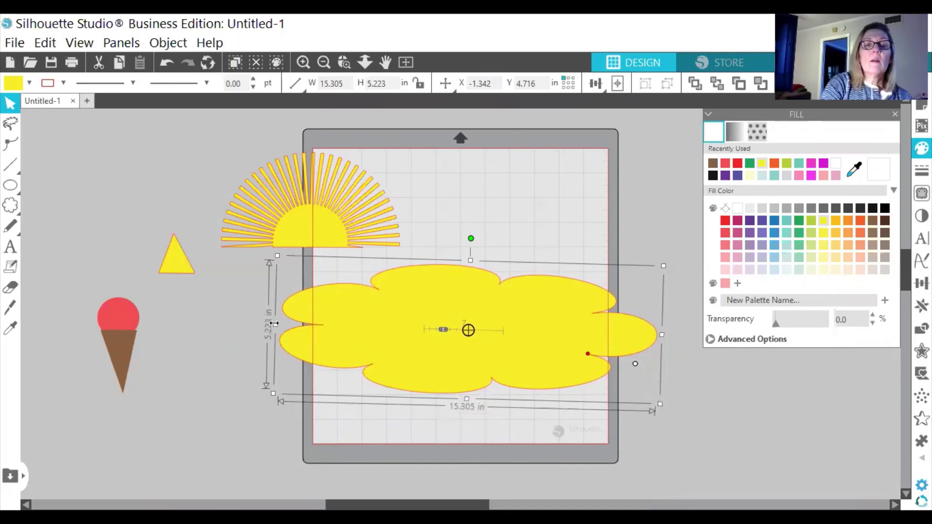
pyautogui.moveTo(284, 324); pyautogui.dragTo(354, 331)
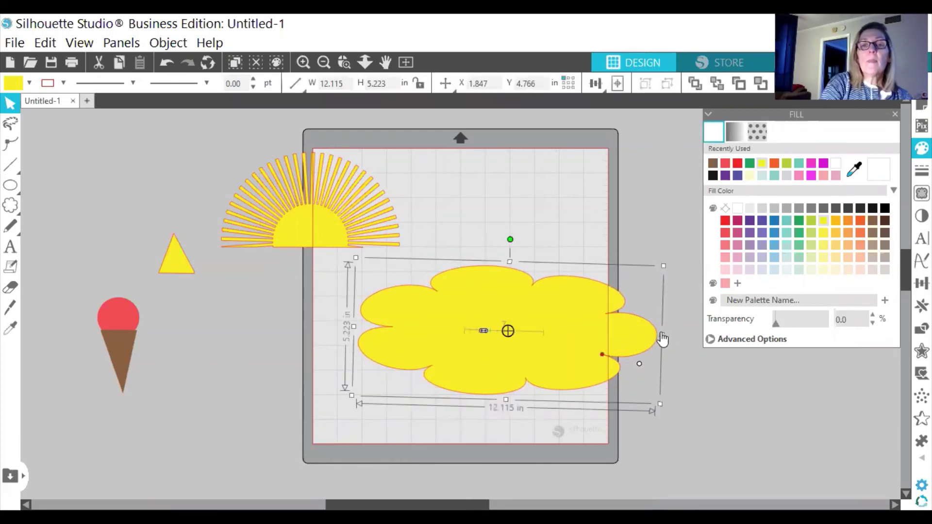
pyautogui.moveTo(657, 335); pyautogui.dragTo(597, 333)
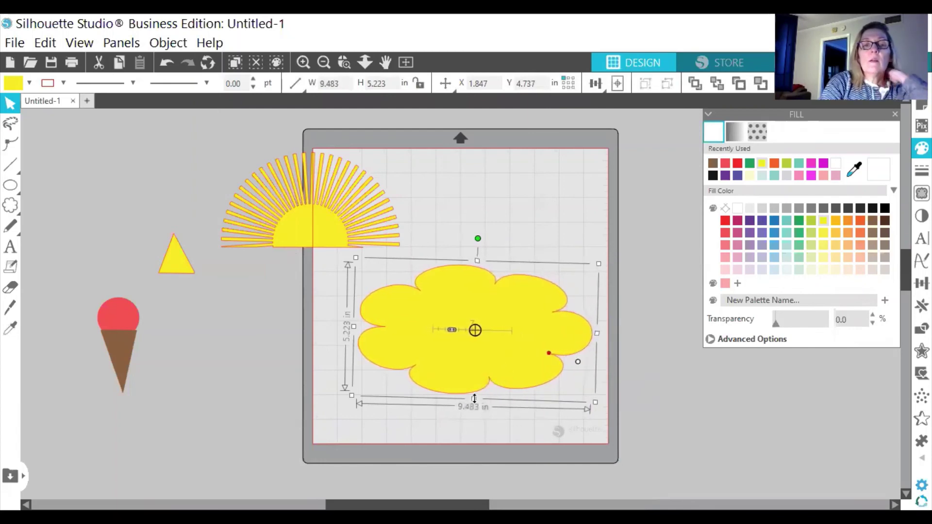
pyautogui.moveTo(472, 398); pyautogui.dragTo(476, 378)
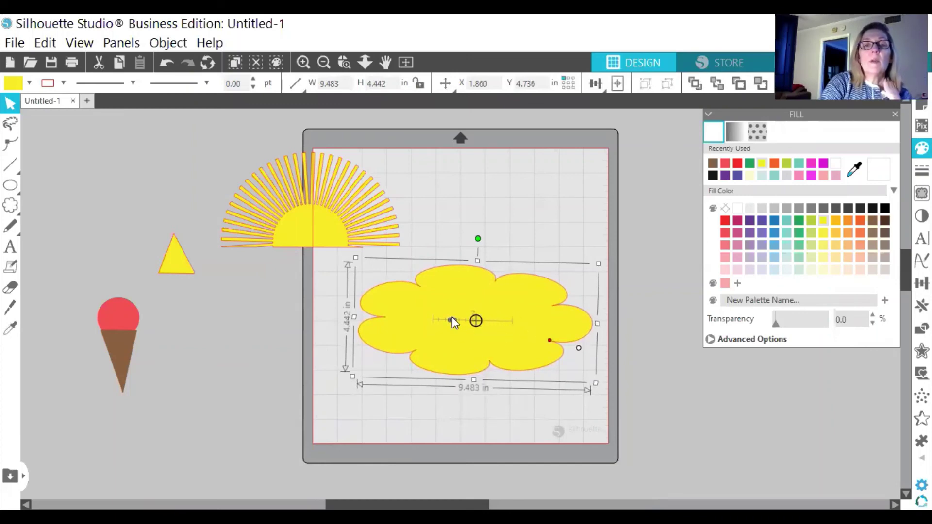
# Reduce the flattened flower to five petals and move the half sun behind its upper edge.
pyautogui.moveTo(452, 318); pyautogui.dragTo(428, 316)
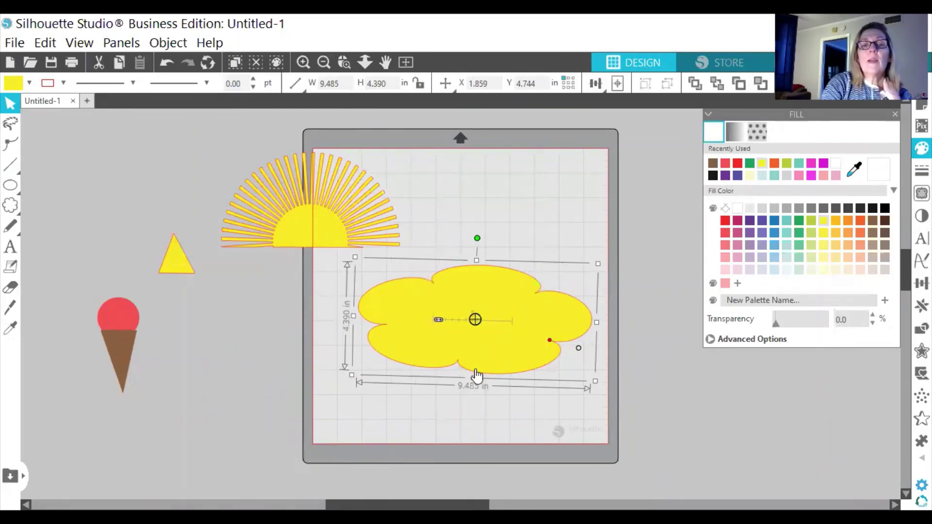
pyautogui.moveTo(313, 205); pyautogui.dragTo(478, 249)
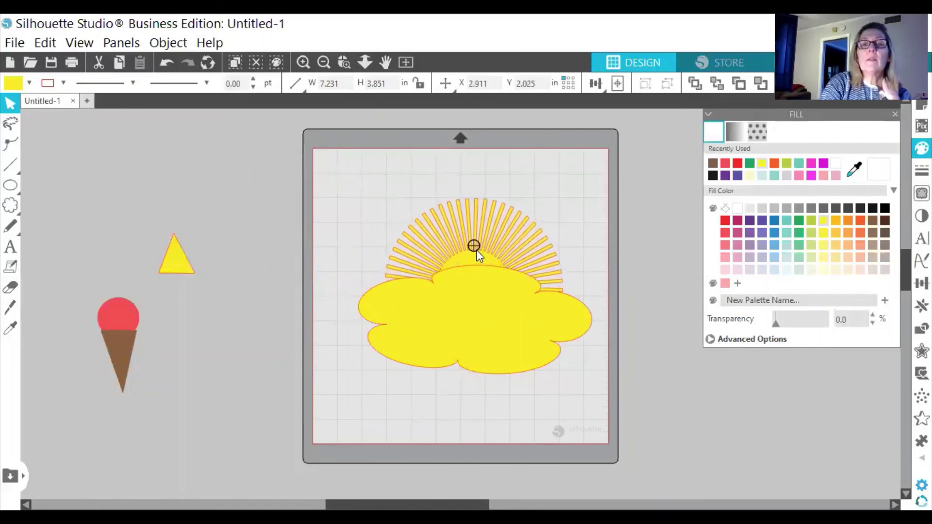
pyautogui.click(478, 256)
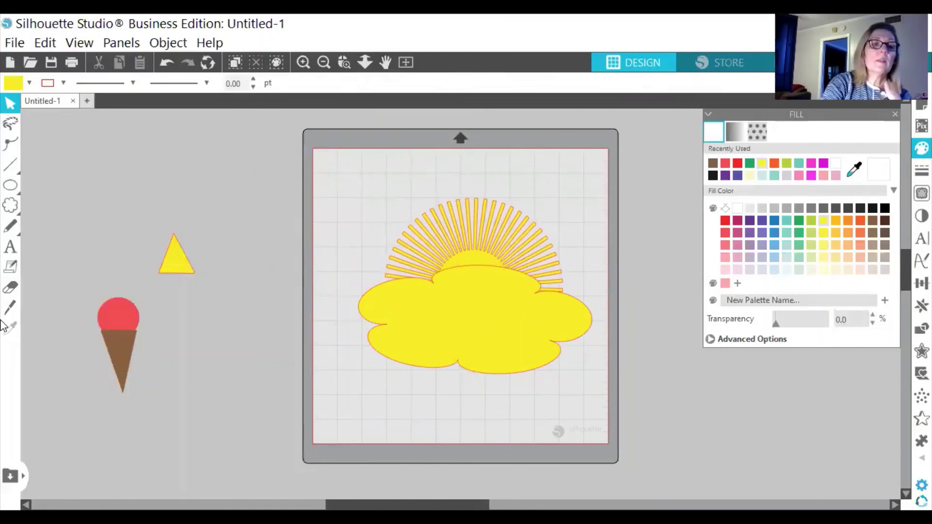
# Cut the cloud straight across its middle with the Knife, move the lower piece off the page and shift the upper piece slightly down.
pyautogui.click(10, 307)
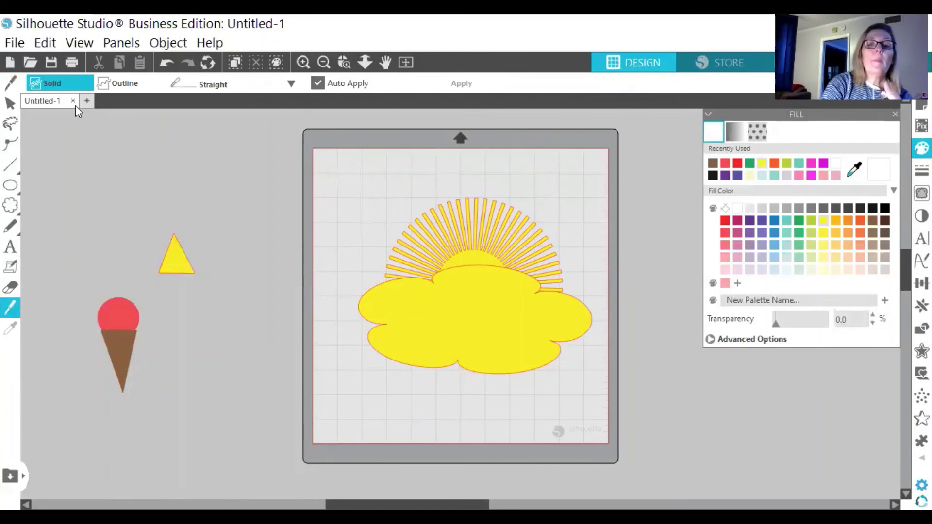
pyautogui.moveTo(374, 325); pyautogui.dragTo(628, 327)
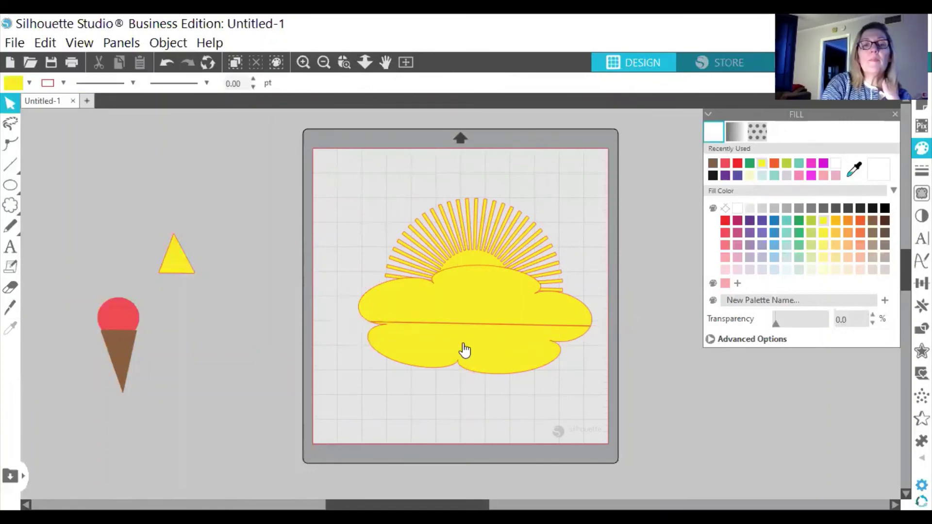
pyautogui.moveTo(462, 348); pyautogui.dragTo(217, 389)
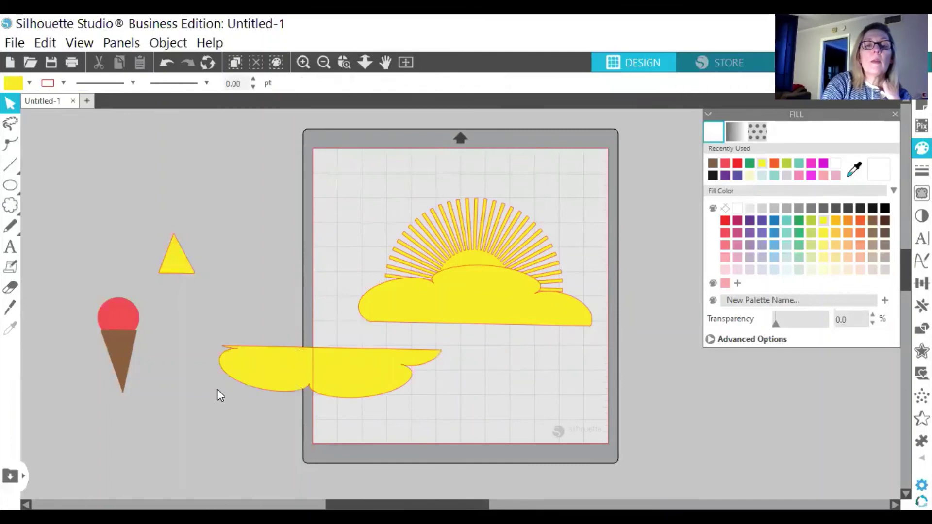
pyautogui.moveTo(269, 382); pyautogui.dragTo(43, 453)
pyautogui.moveTo(409, 310); pyautogui.dragTo(402, 327)
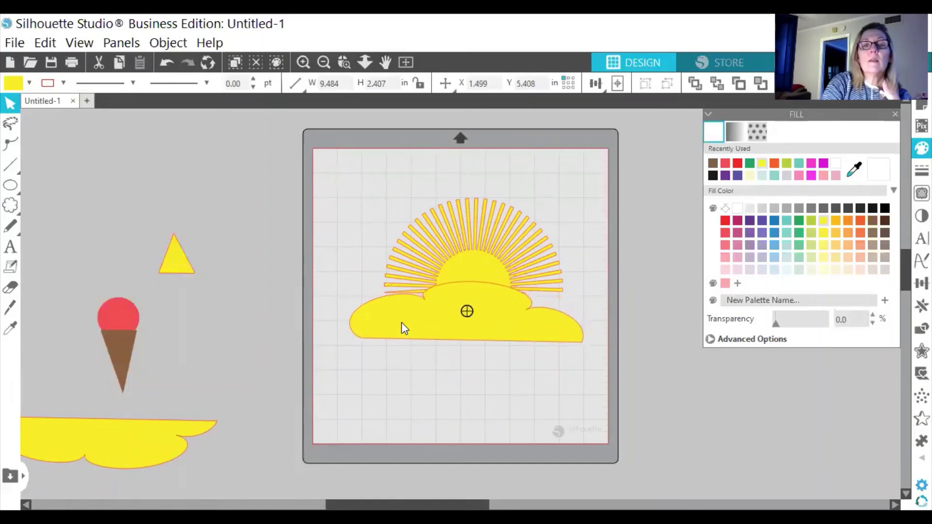
# Fill the flat-bottomed cloud with blue-violet and give its outline the same color.
pyautogui.click(738, 178)
pyautogui.click(369, 315)
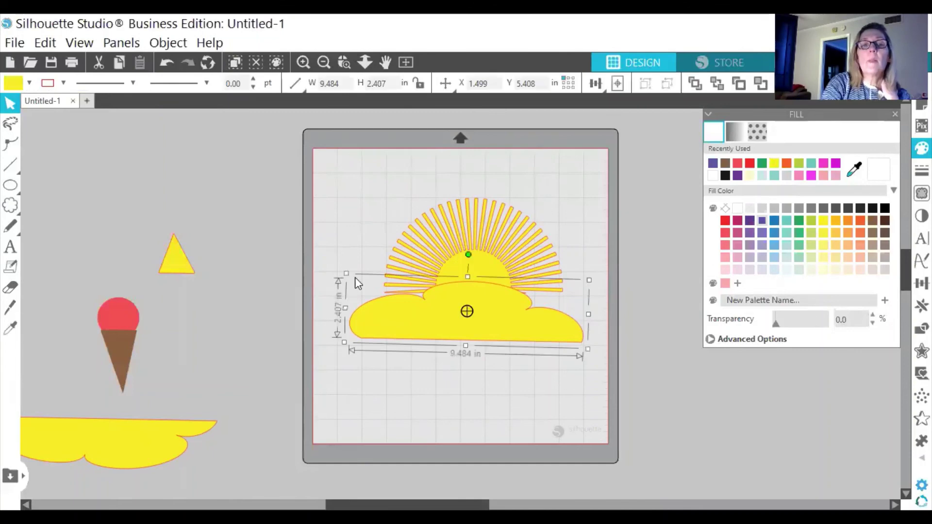
pyautogui.click(713, 164)
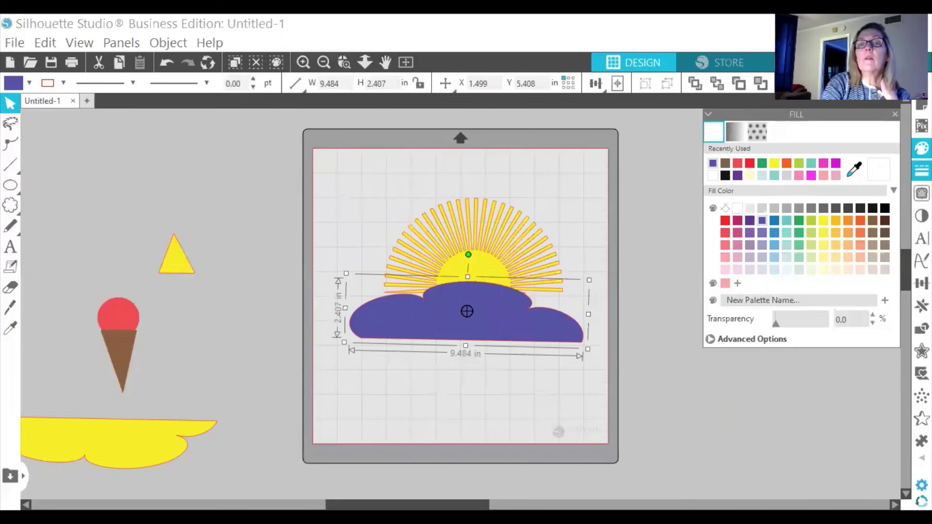
pyautogui.click(921, 170)
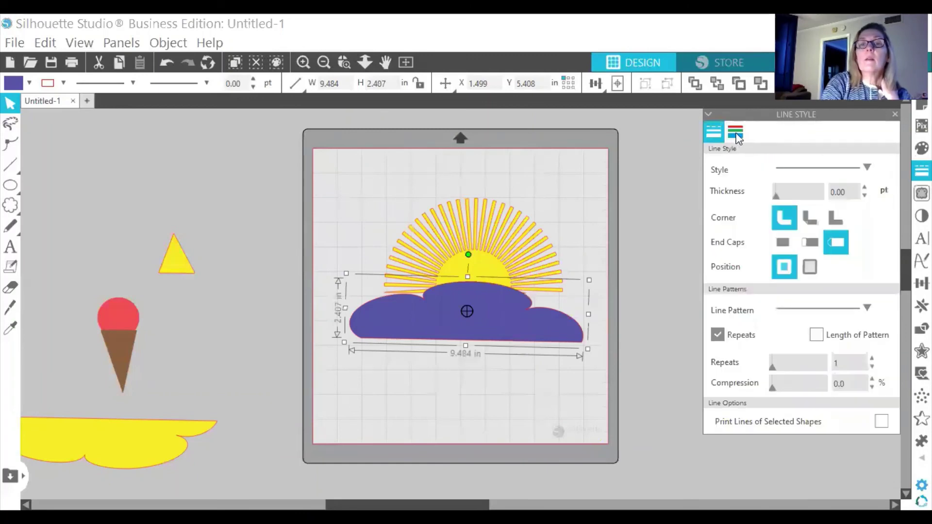
pyautogui.click(735, 133)
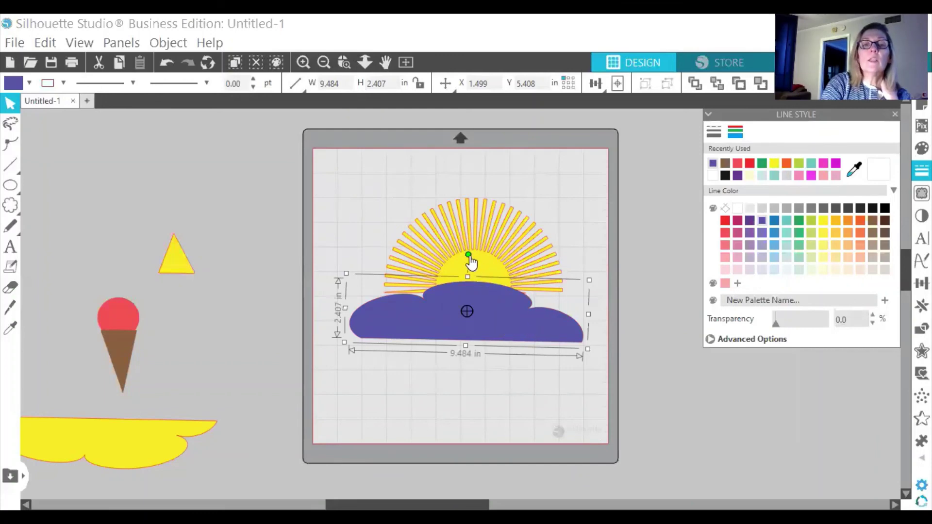
# Rotate the cloud slightly counterclockwise to level its flat base and move it up over the bottom of the half sun.
pyautogui.moveTo(469, 252); pyautogui.dragTo(465, 253)
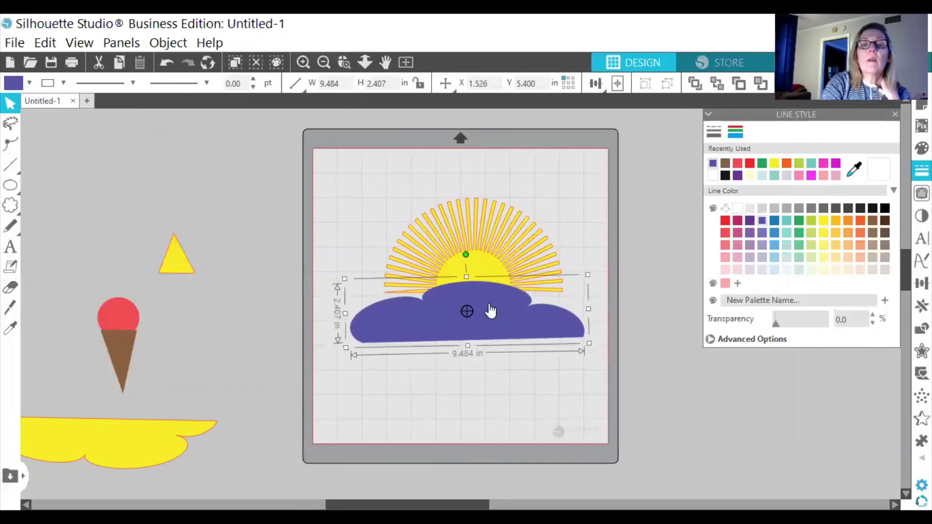
pyautogui.moveTo(490, 320); pyautogui.dragTo(505, 300)
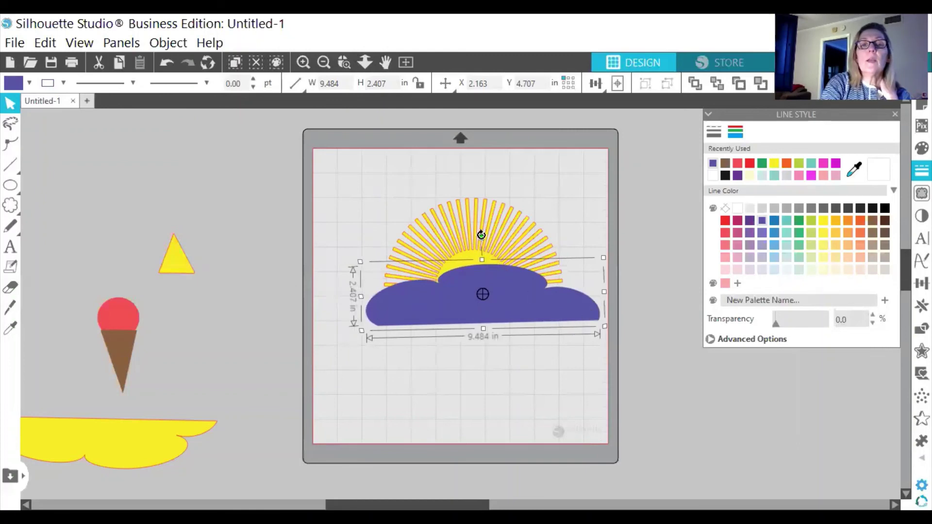
pyautogui.moveTo(482, 235); pyautogui.dragTo(482, 235)
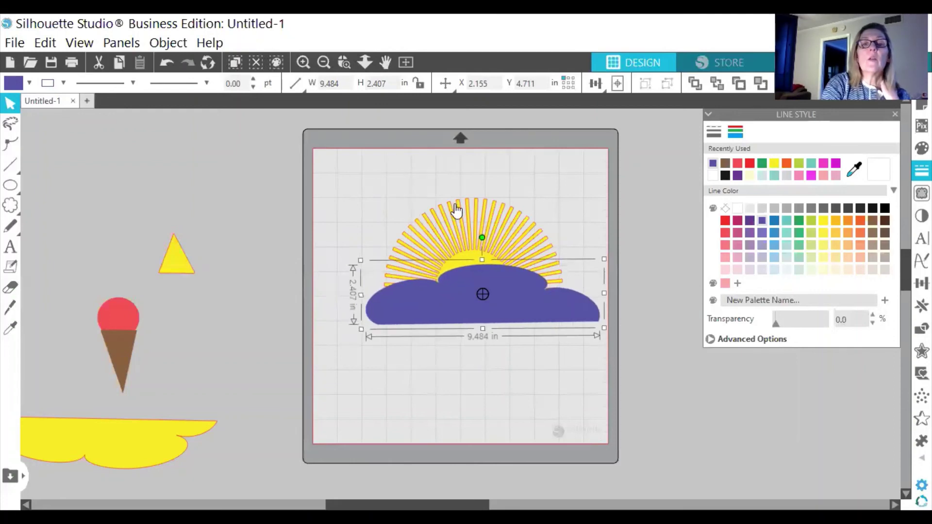
# Move the half sun toward the cloud's right end and rotate it slightly clockwise, keeping its base hidden behind the cloud.
pyautogui.click(481, 222)
pyautogui.moveTo(480, 221); pyautogui.dragTo(514, 225)
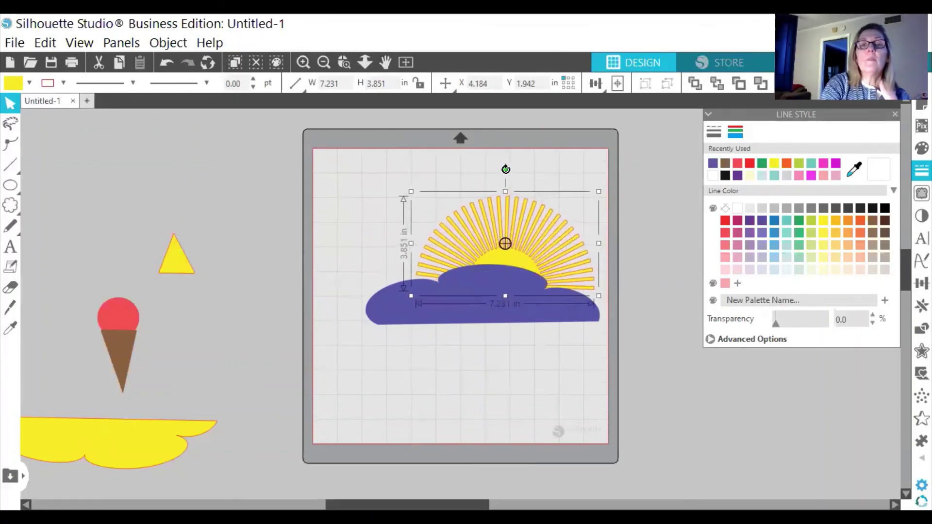
pyautogui.moveTo(504, 168); pyautogui.dragTo(518, 171)
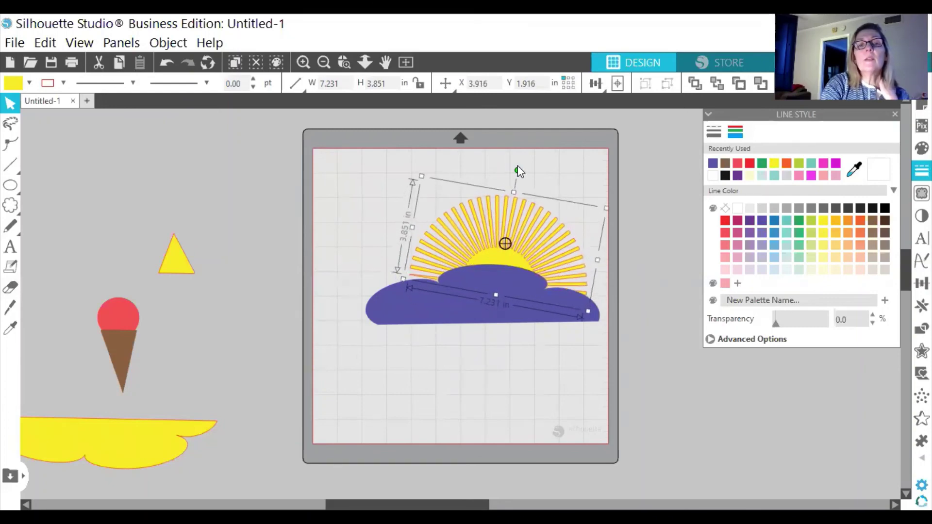
pyautogui.moveTo(530, 246); pyautogui.dragTo(547, 257)
pyautogui.click(413, 238)
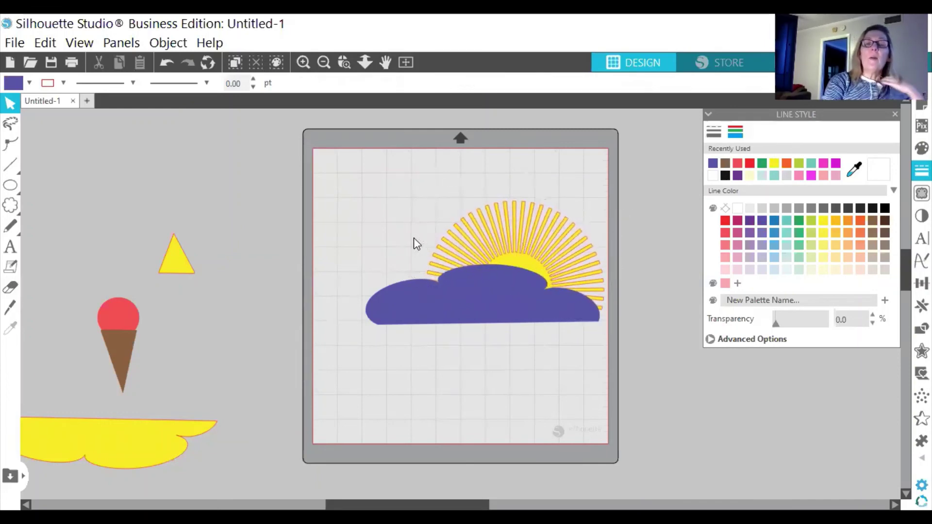